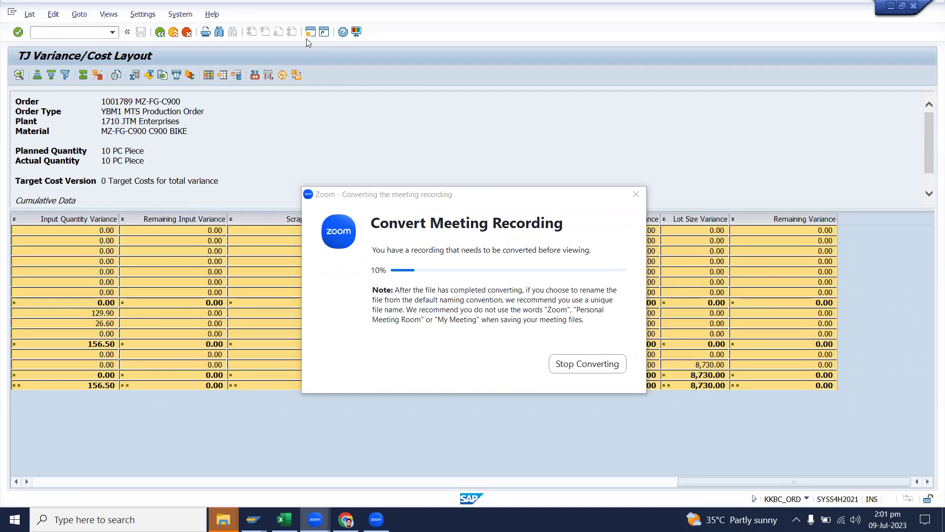
Step: Leave the order variance report and display material MZ-FG-C900 with transaction MM03
left_click(317, 64)
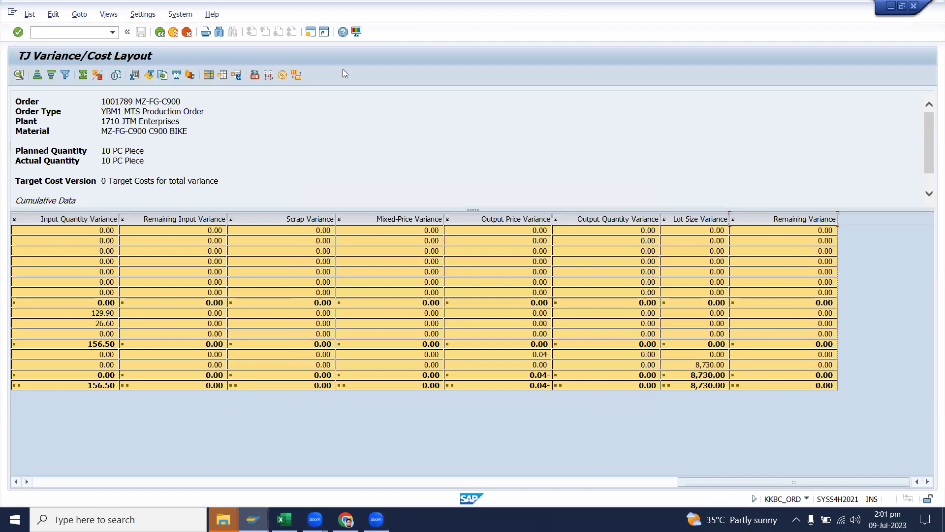
left_click(208, 478)
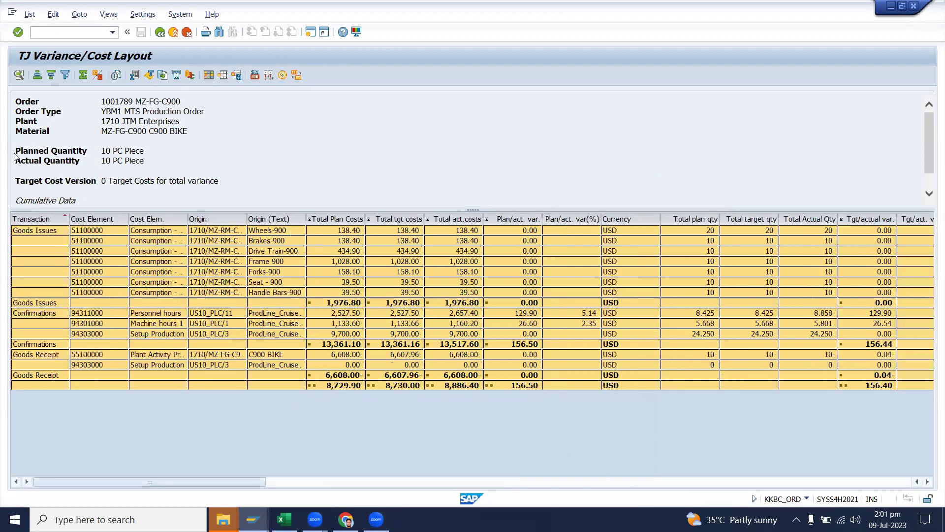
left_click(174, 32)
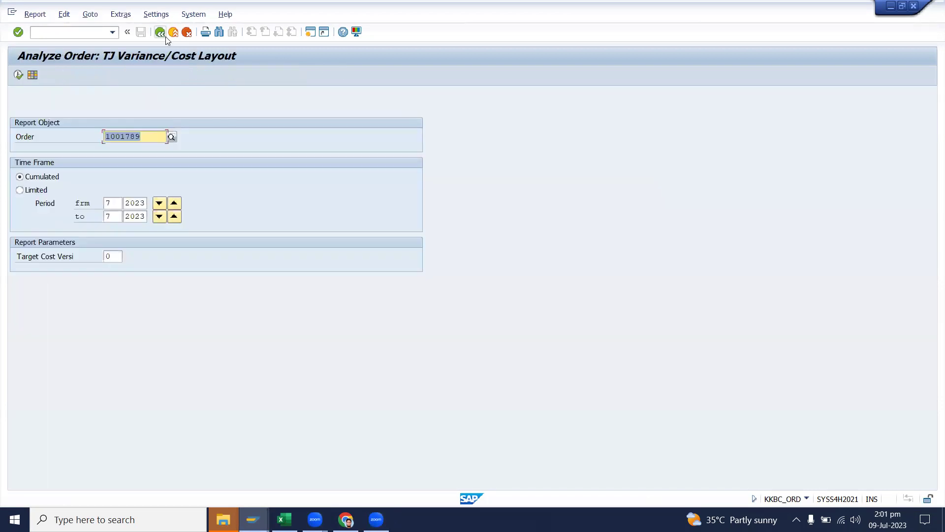
left_click(173, 32)
type("mm03")
key("Return")
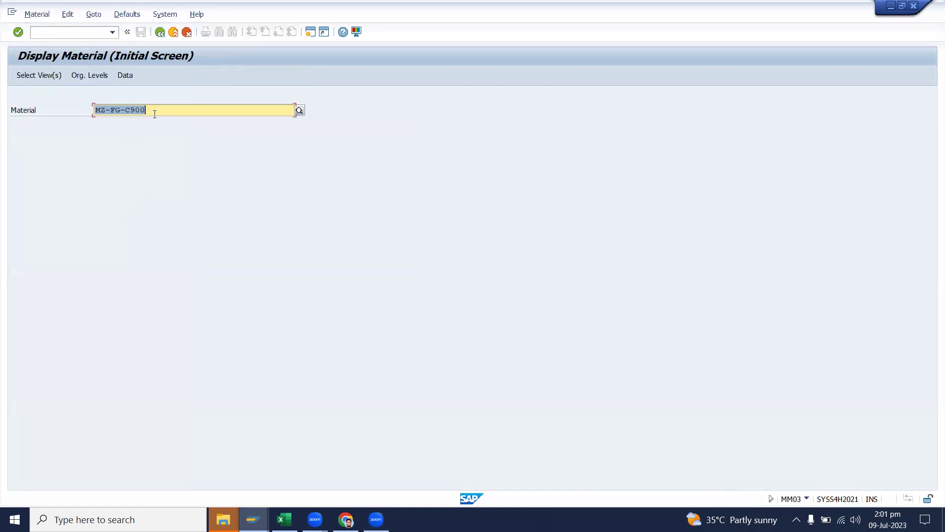
key("Return")
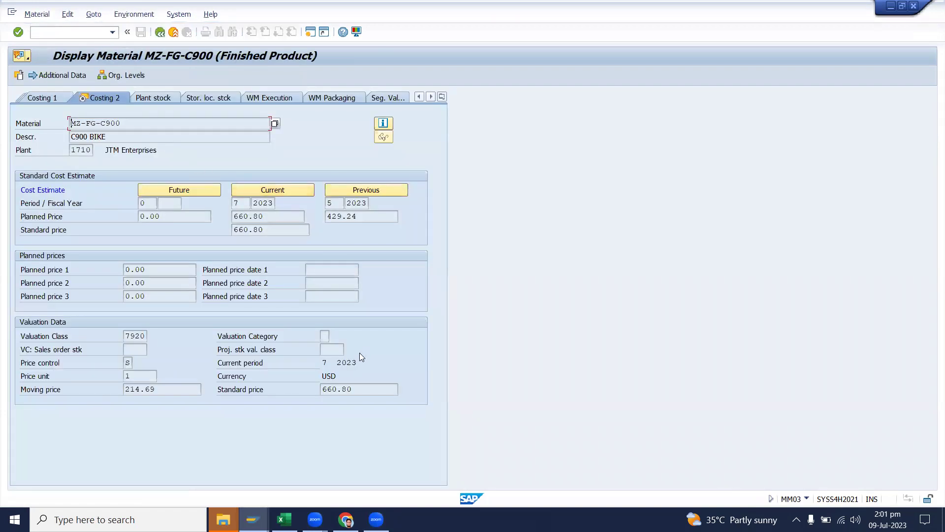
Step: Copy the costing lot size from the Costing 1 view of material MZ-FG-C900
left_click(63, 97)
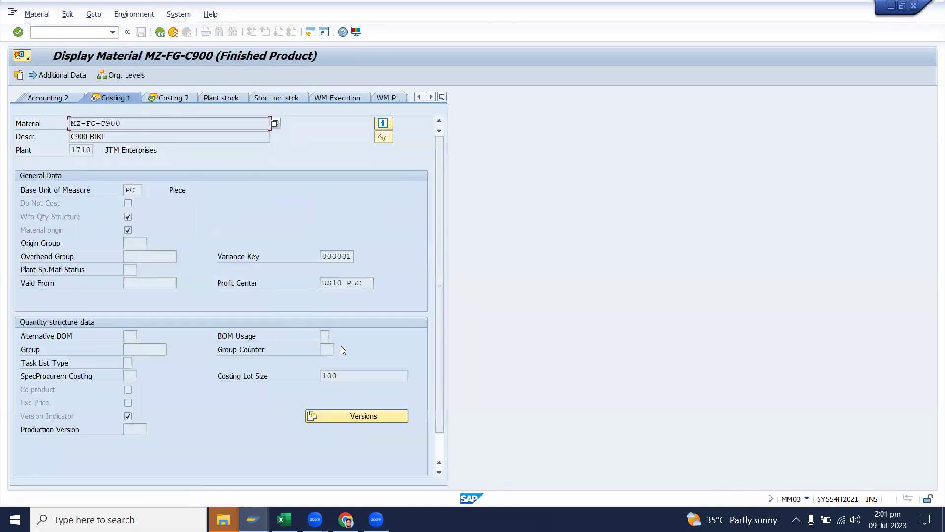
left_click_drag(381, 374, 320, 375)
key("ctrl+c")
left_click(228, 379)
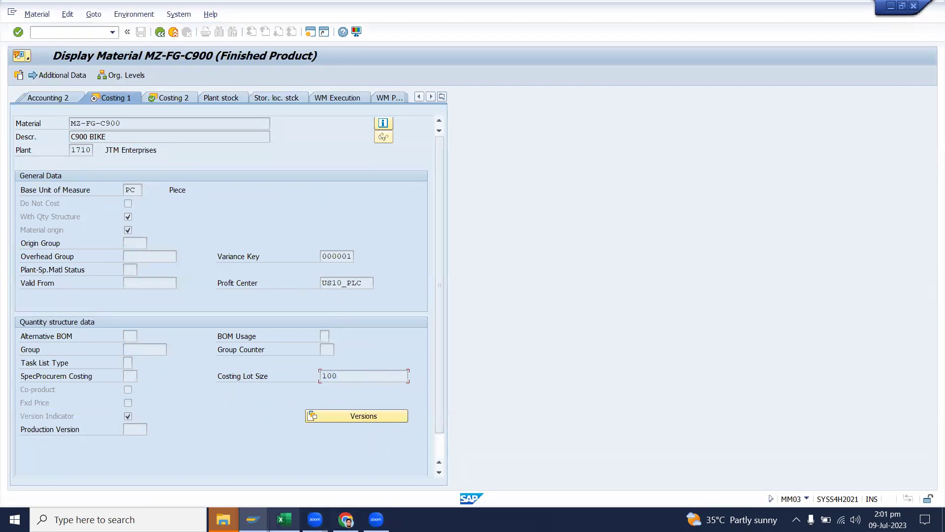
Step: Switch to Excel and examine the Setup Production goods receipt in row 237 of the After _ Var table
left_click(284, 519)
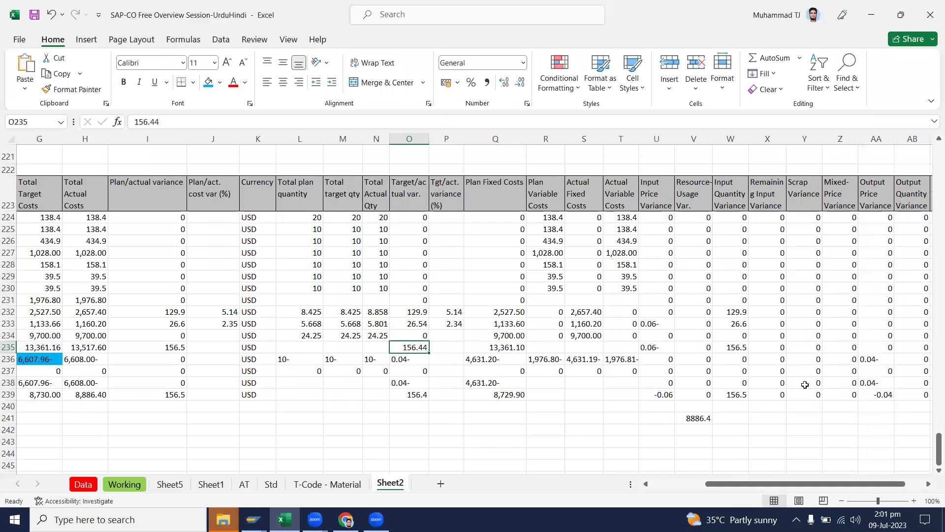
left_click_drag(723, 484, 596, 488)
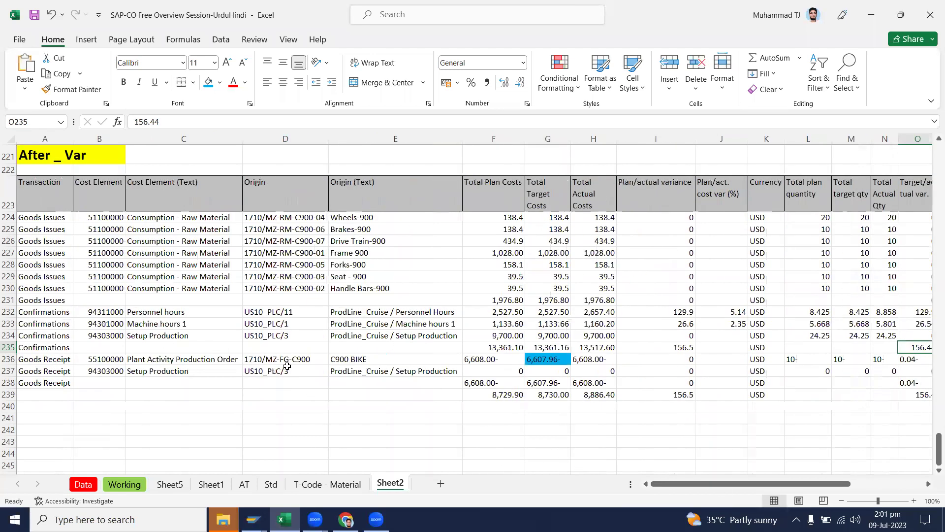
left_click(8, 371)
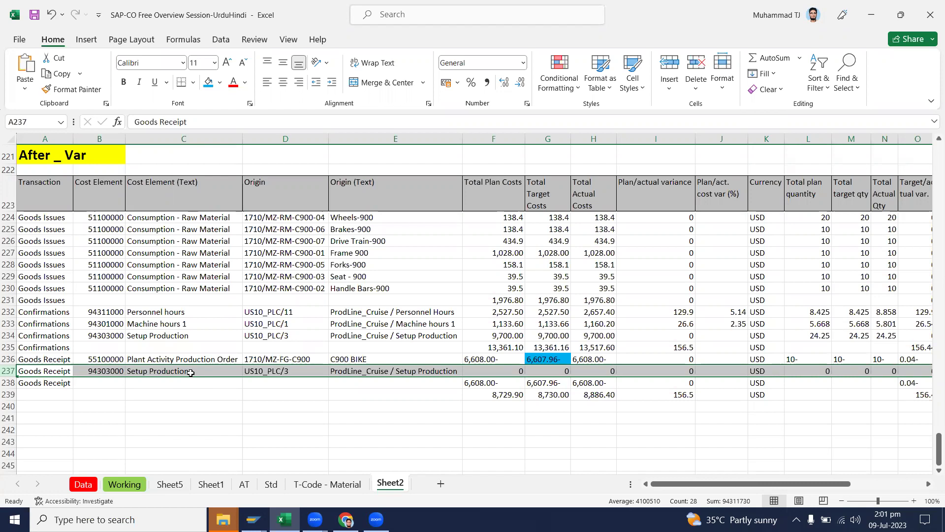
scroll(530, 265, "up", 7)
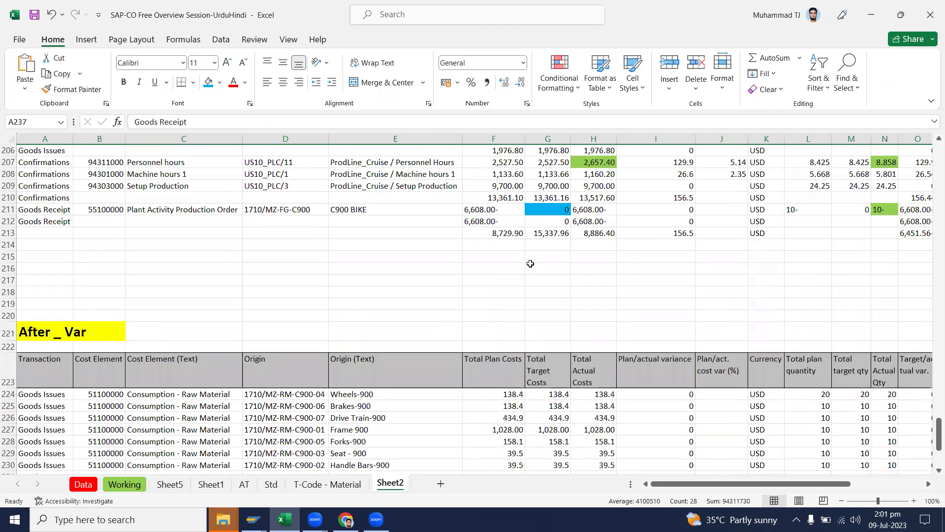
scroll(502, 384, "down", 10)
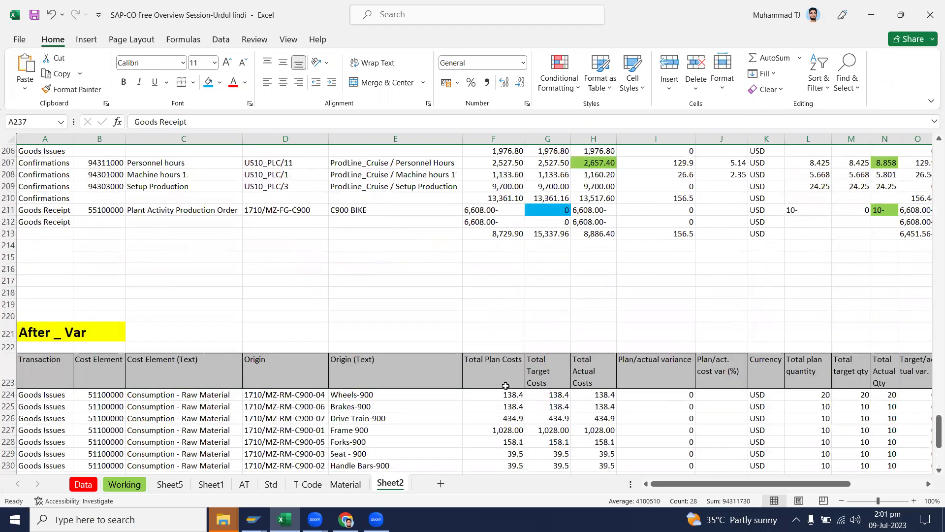
Step: Enter 9700 in cell F249 and paste the copied costing lot size of 100 into G249
left_click(503, 372)
type("9700")
key("Return")
key("Up")
key("Right")
key("ctrl+v")
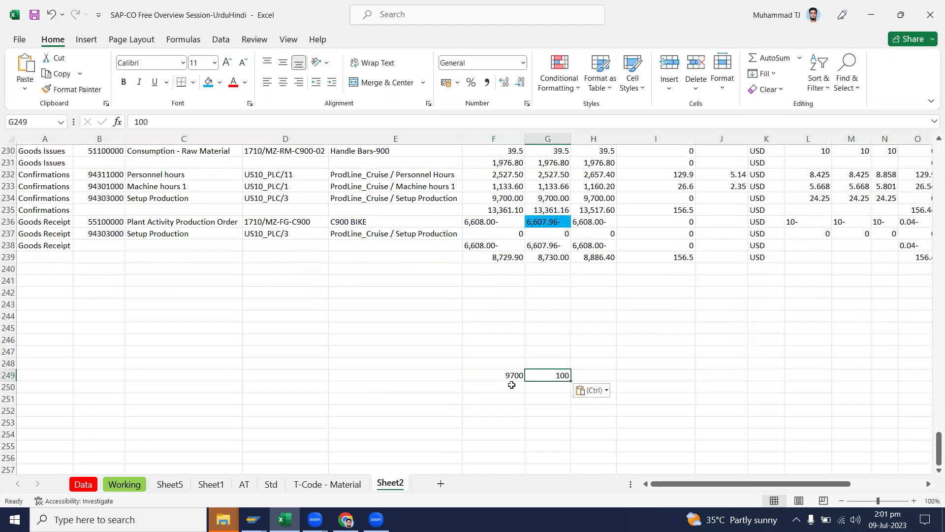
Step: Examine the Setup Production confirmation in row 209, from the transaction to the plan/actual variance
scroll(513, 386, "up", 5)
scroll(530, 308, "up", 3)
left_click_drag(512, 186, 4, 187)
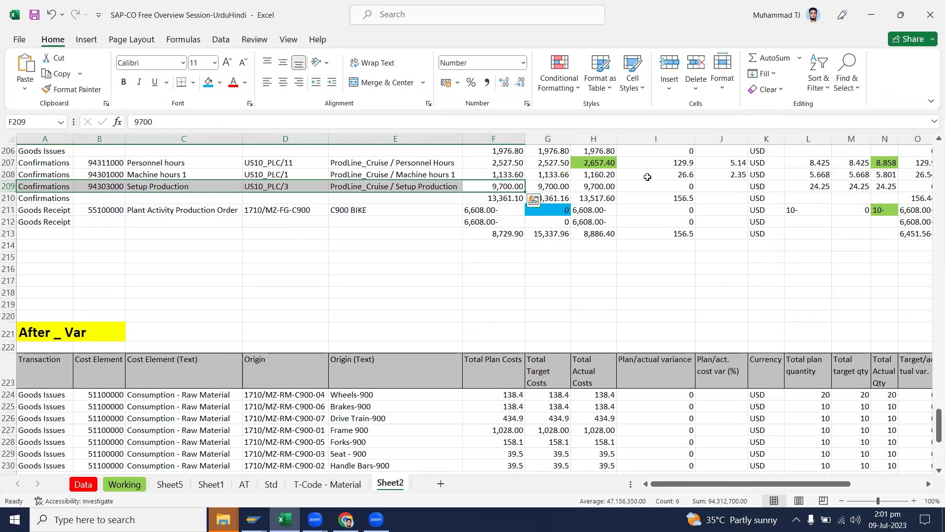
left_click_drag(670, 186, 5, 188)
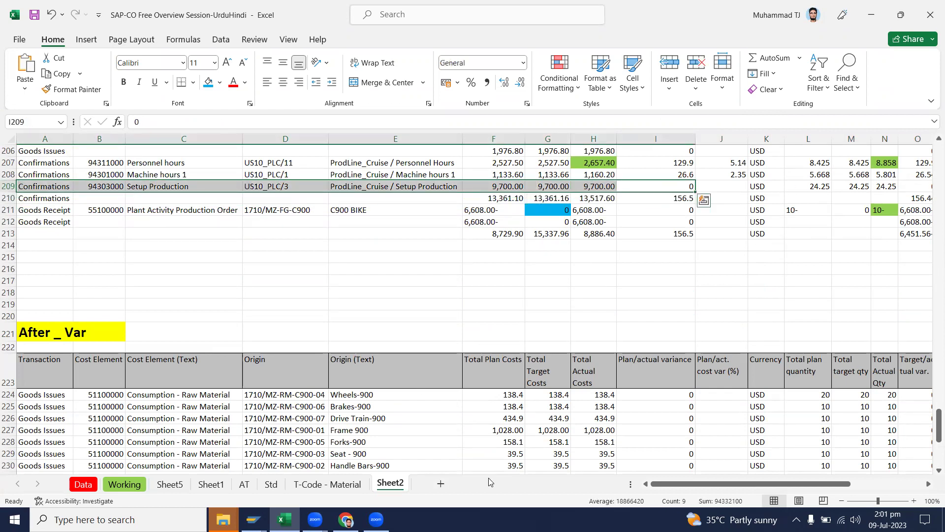
Step: Divide the setup cost by the costing lot size in H249 with the formula +F249/G249
scroll(593, 308, "down", 10)
left_click(594, 306)
type("+")
key("Left")
key("Left")
type("/")
key("Left")
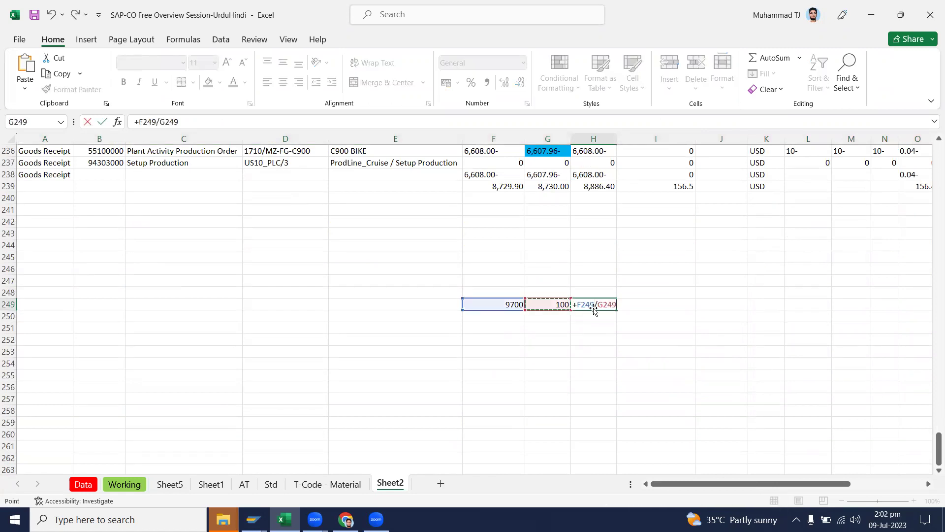
key("Return")
left_click(605, 305)
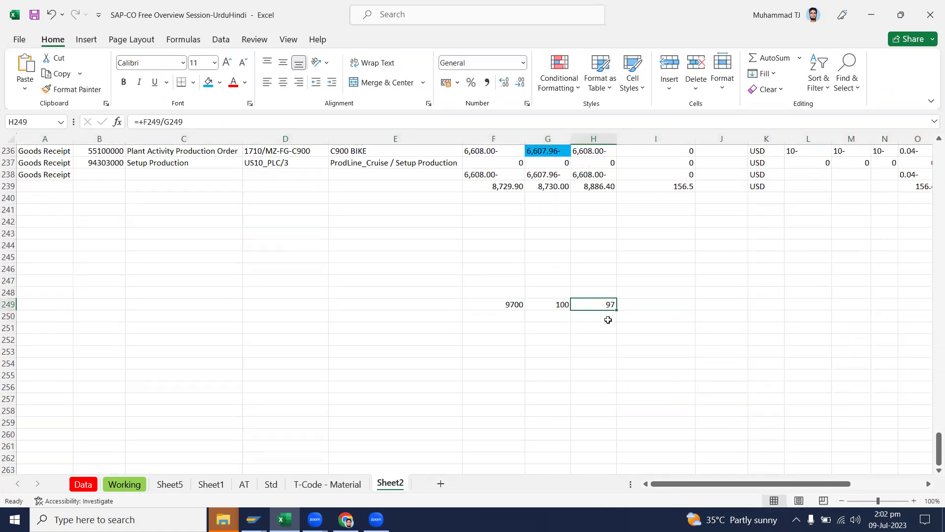
Step: Calculate the setup cost for 90 pieces in H250 with the formula =90*H249
left_click(608, 318)
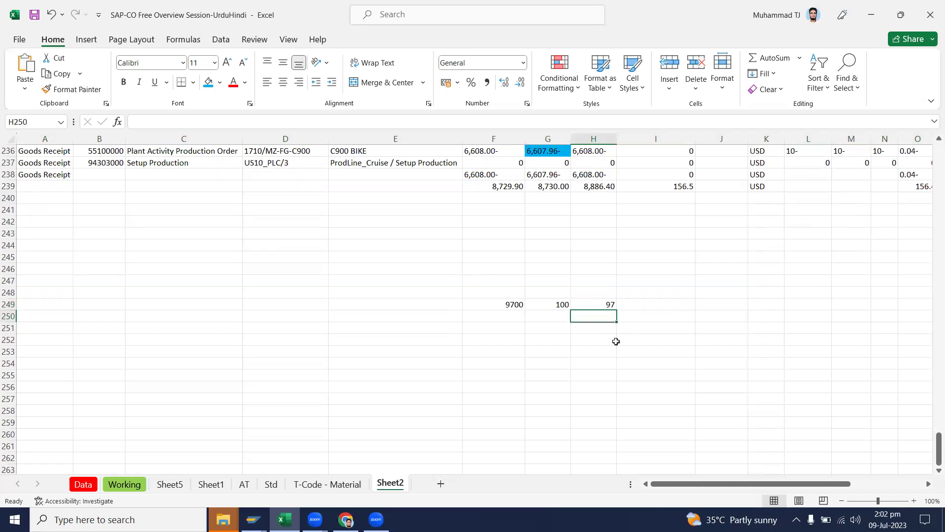
type("=90*H249")
key("Return")
Step: Fill the Setup Production lot size variance in AC237 and the calculated result in H250 with light blue
left_click_drag(716, 487, 840, 476)
left_click(869, 161)
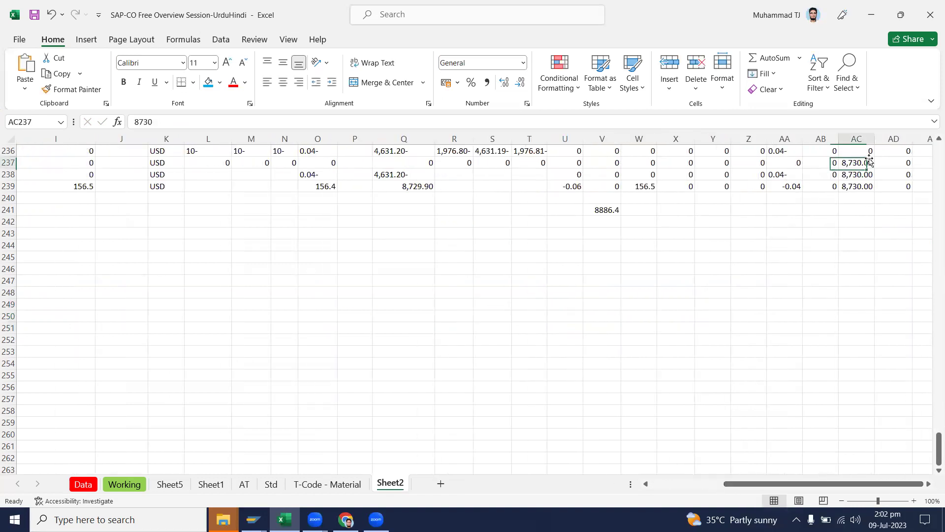
left_click_drag(755, 484, 695, 485)
left_click(540, 315, "ctrl")
left_click(208, 82)
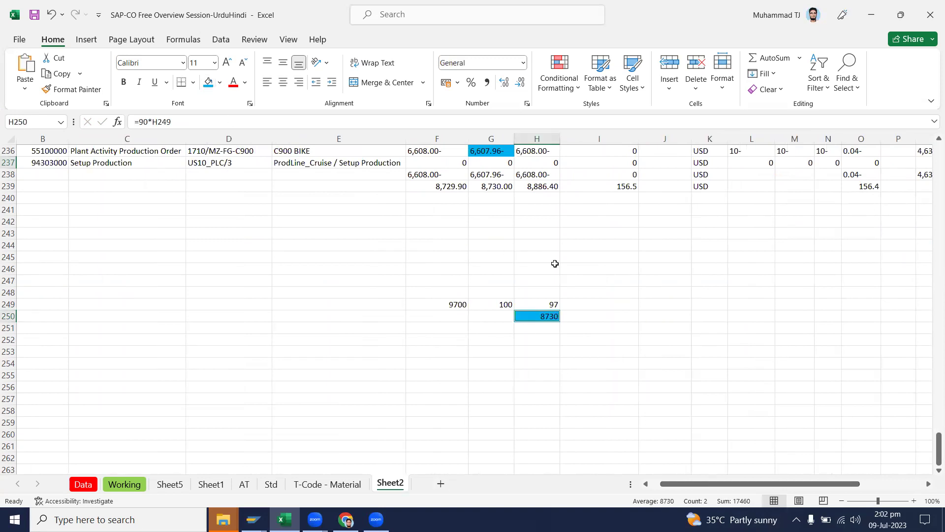
Step: Compare the After _ Var table with the lot size calculation in F249:H250, checking the division formula in H249
scroll(555, 263, "up", 7)
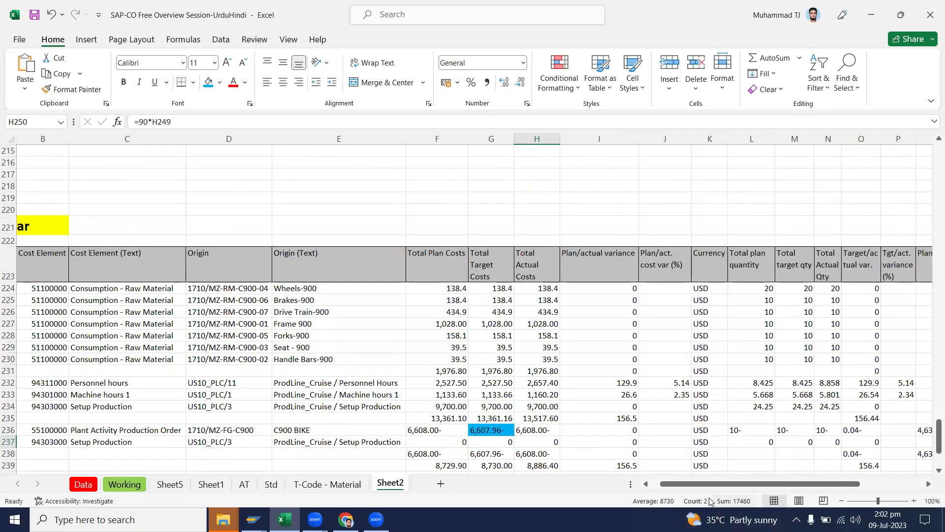
left_click_drag(708, 486, 677, 486)
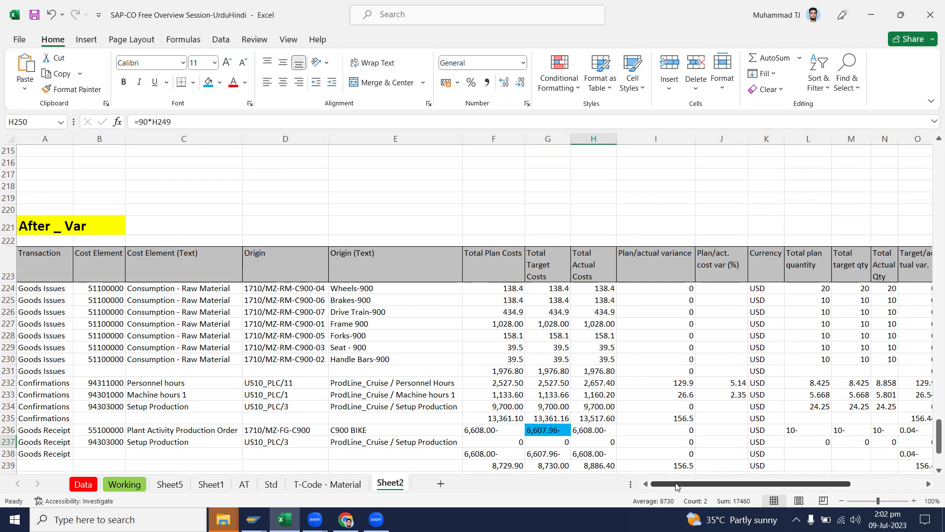
left_click_drag(677, 487, 749, 487)
scroll(766, 373, "down", 3)
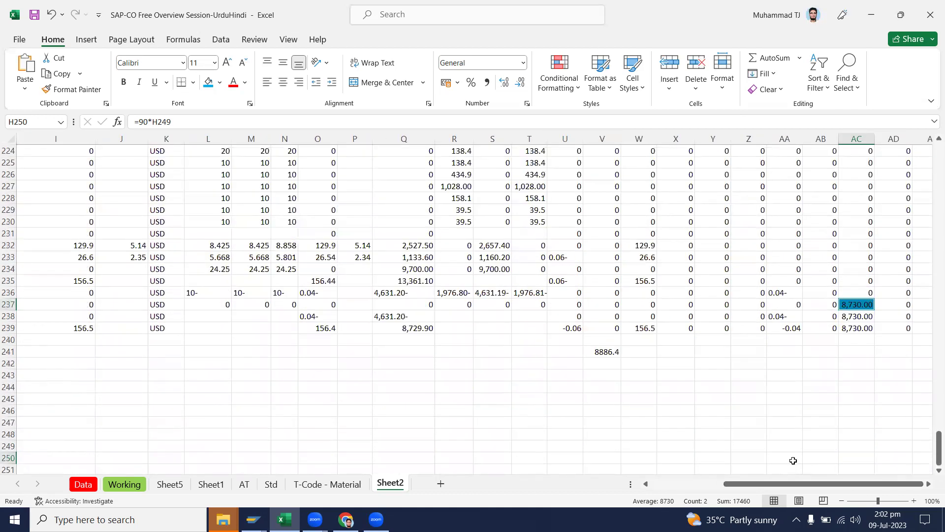
left_click_drag(788, 490, 661, 487)
left_click(528, 443)
left_click(506, 448)
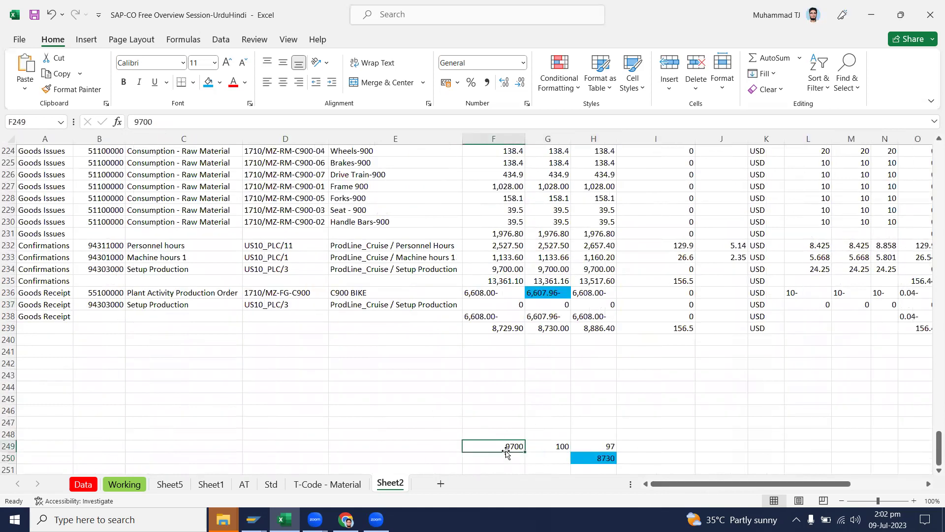
scroll(532, 443, "down", 2)
left_click(554, 376)
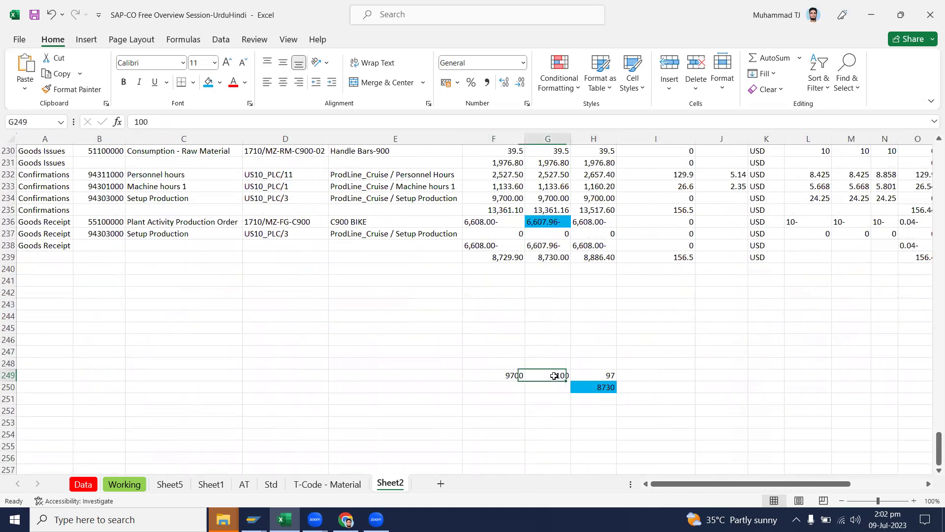
left_click(595, 377)
double_click(596, 378)
key("Return")
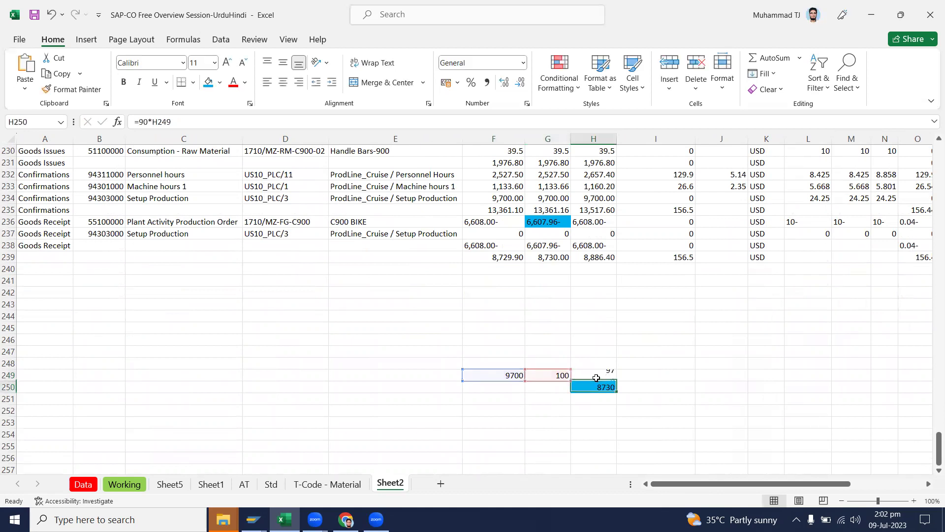
left_click(596, 377)
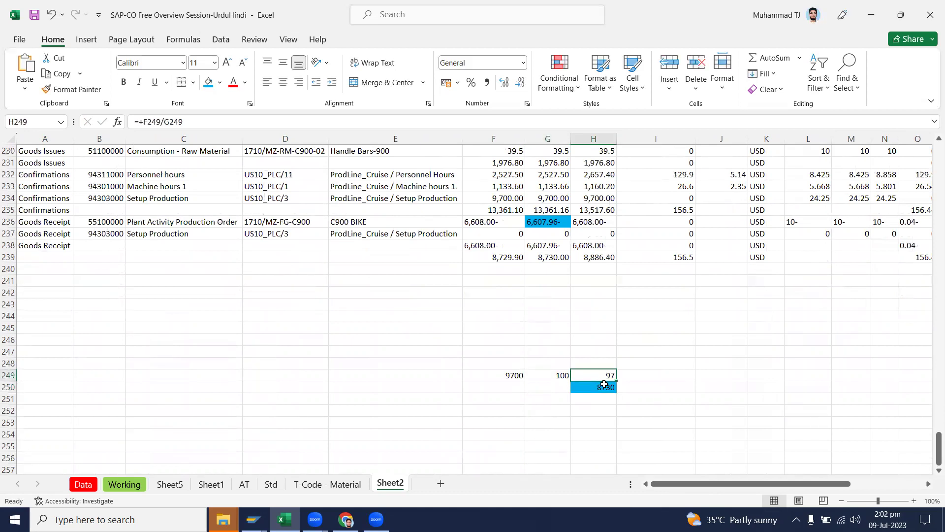
Step: Examine the Lot Size Variance in AC237, the variance sum in V241 and the quantity and cost columns of the After _ Var table
scroll(598, 383, "up", 6)
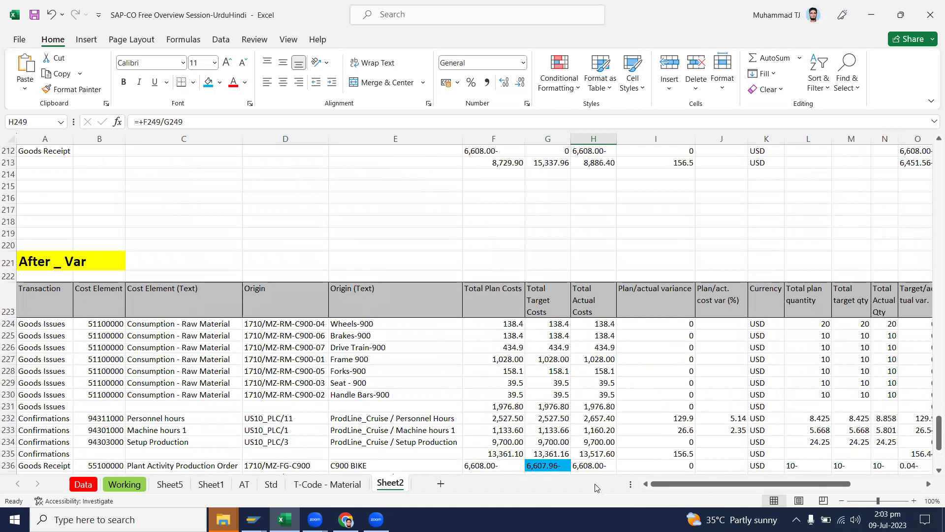
left_click_drag(700, 486, 772, 486)
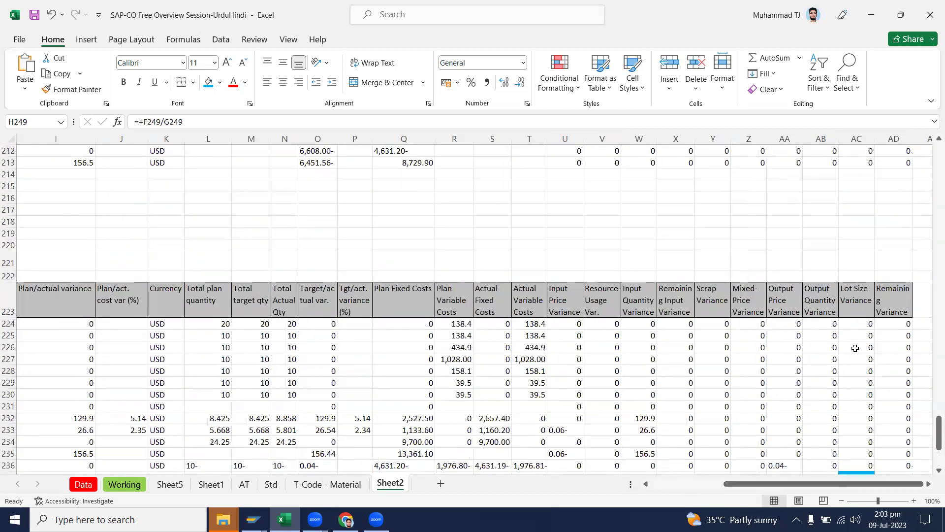
scroll(869, 460, "down", 2)
left_click(860, 405)
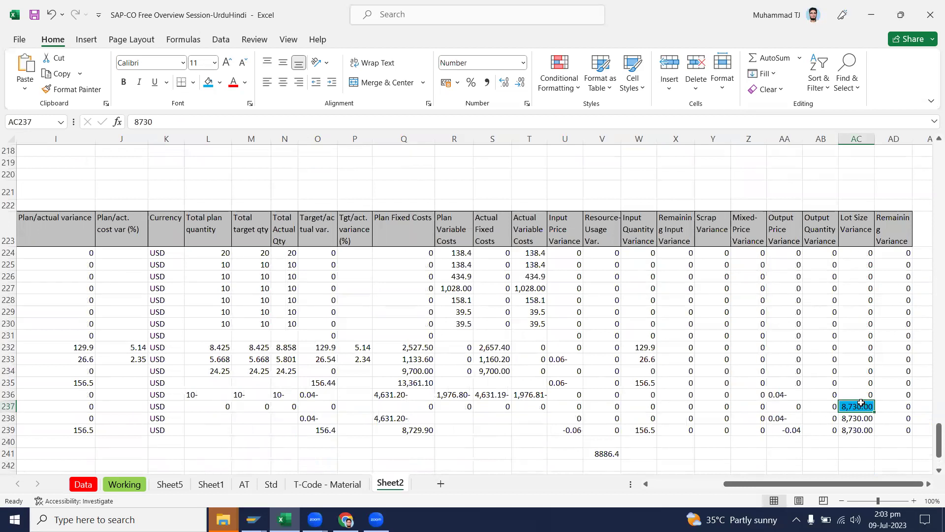
left_click_drag(834, 484, 839, 477)
scroll(615, 371, "down", 3)
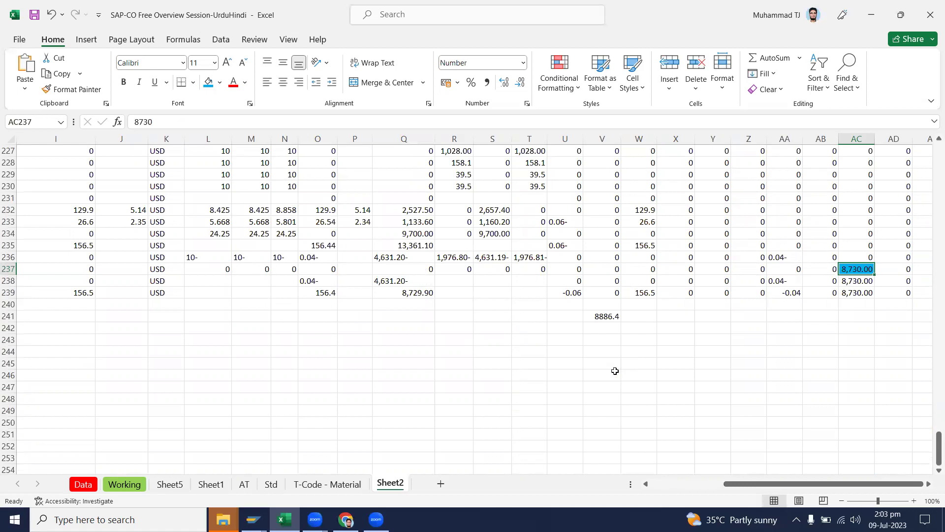
left_click(597, 318)
scroll(593, 394, "up", 3)
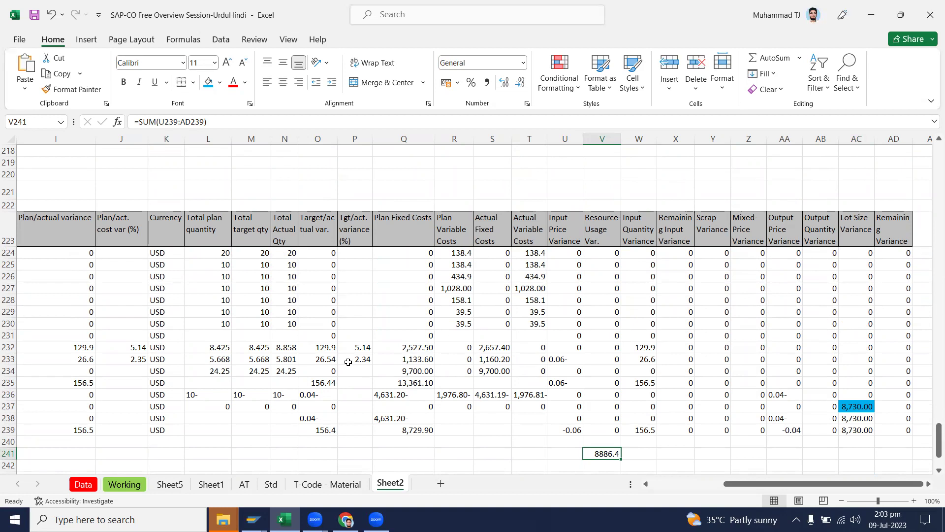
left_click_drag(220, 276, 421, 396)
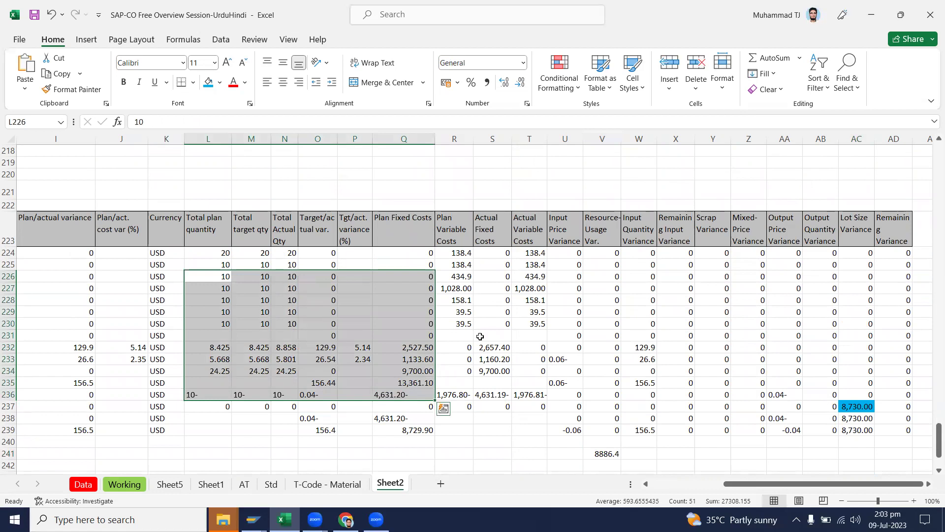
left_click(610, 453)
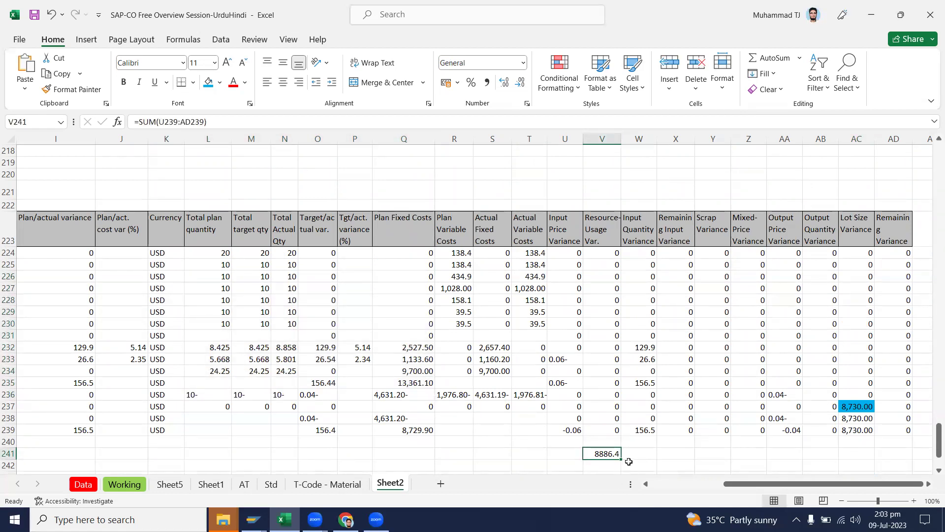
left_click_drag(745, 487, 701, 451)
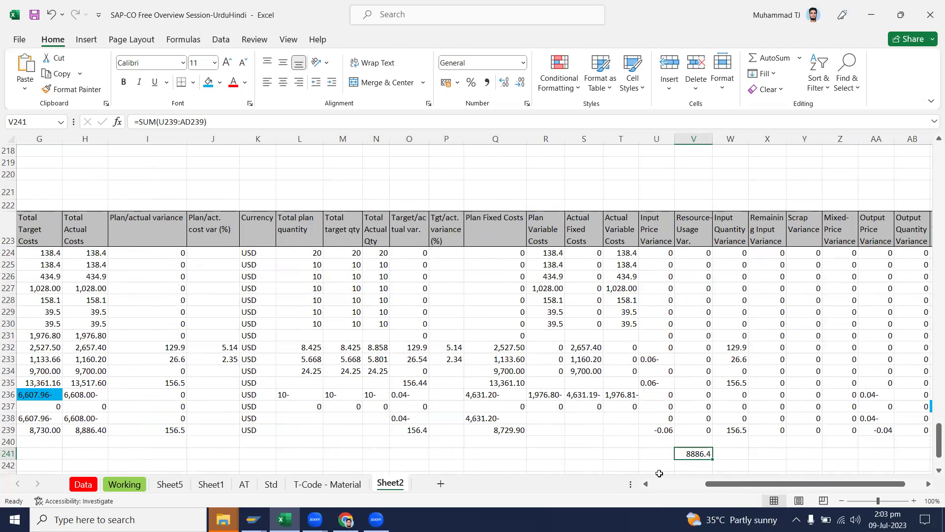
Step: Review the variance category columns of the After _ Var table and check the Lot Size Variance in AC237 against the calculation below
mouse_move(736, 484)
left_mouse_down()
mouse_move(710, 485)
mouse_move(754, 487)
left_mouse_up()
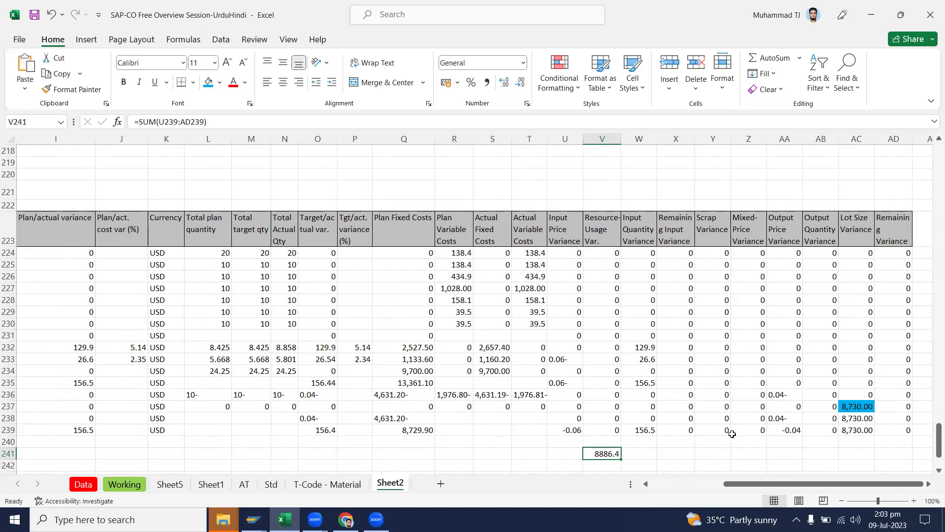
mouse_move(800, 485)
left_mouse_down()
mouse_move(818, 485)
mouse_move(785, 486)
mouse_move(815, 487)
left_mouse_up()
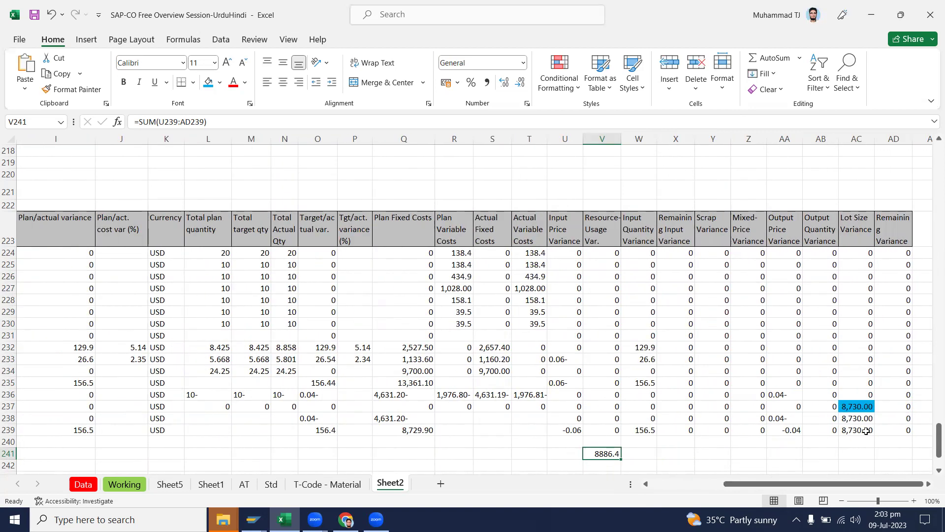
left_click(856, 406)
scroll(760, 457, "down", 3)
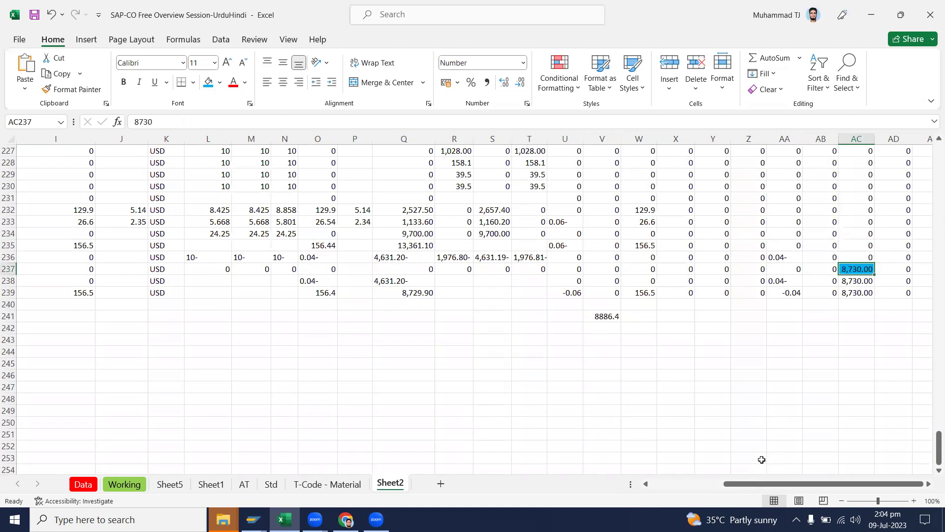
left_click_drag(766, 483, 771, 484)
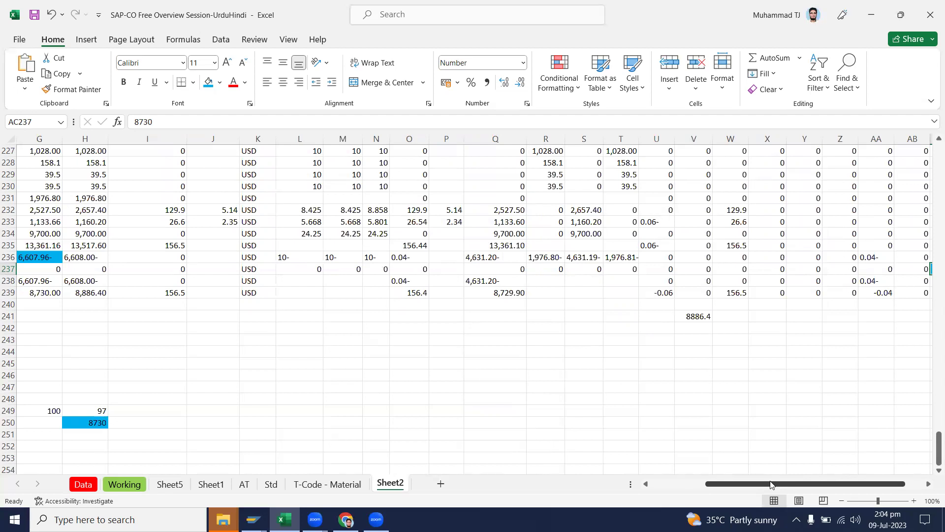
left_click_drag(758, 484, 776, 484)
scroll(836, 442, "up", 5)
scroll(837, 441, "up", 1)
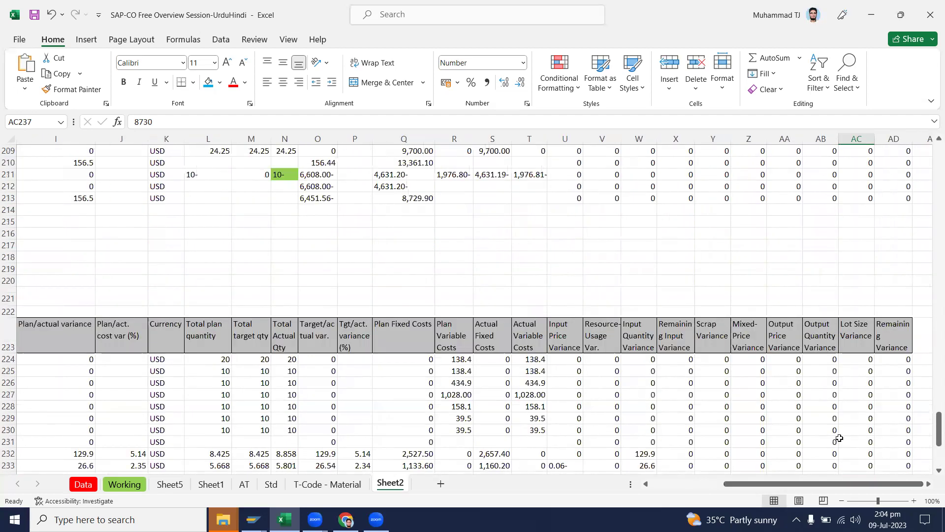
Step: Trace the Lot Size Variance column AC223:AC239 and the Setup Production row 237 back to the calculation in F249:H250
scroll(837, 441, "down", 2)
left_click_drag(859, 260, 855, 464)
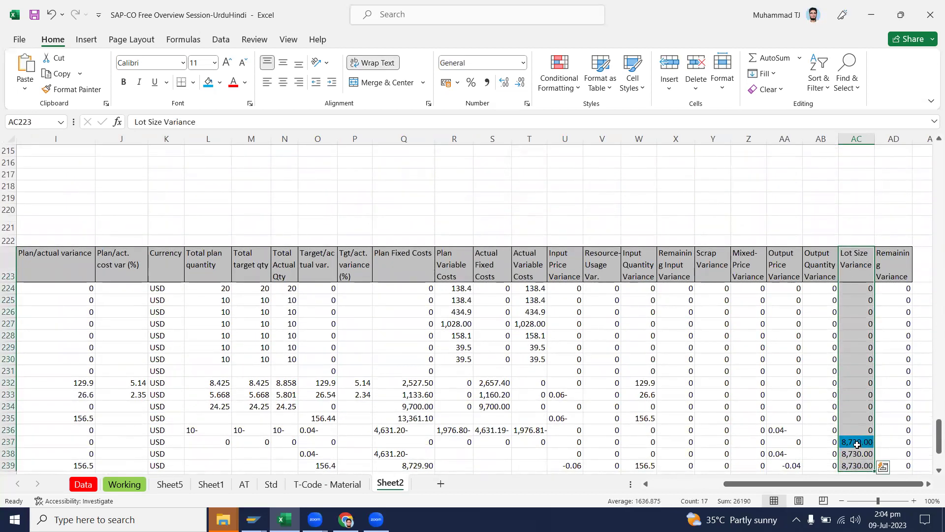
left_click(857, 443)
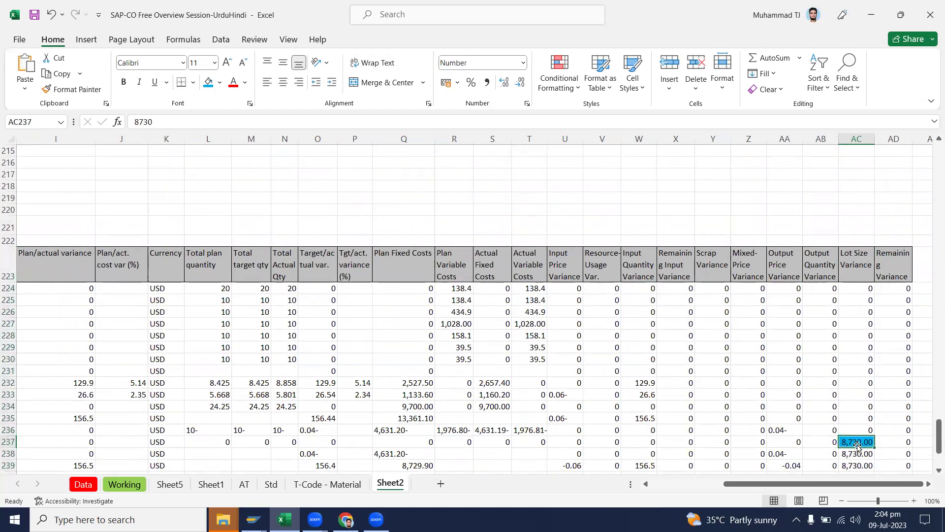
left_click(8, 441)
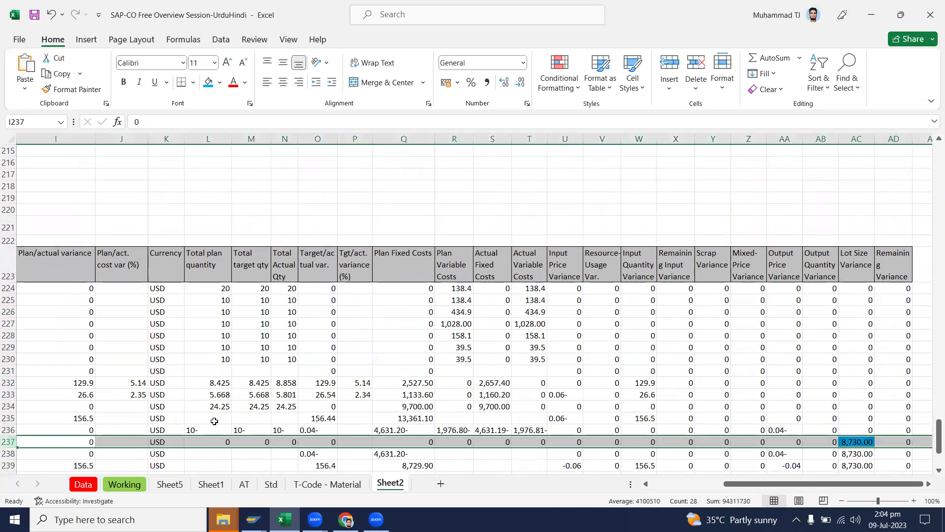
left_click(841, 440)
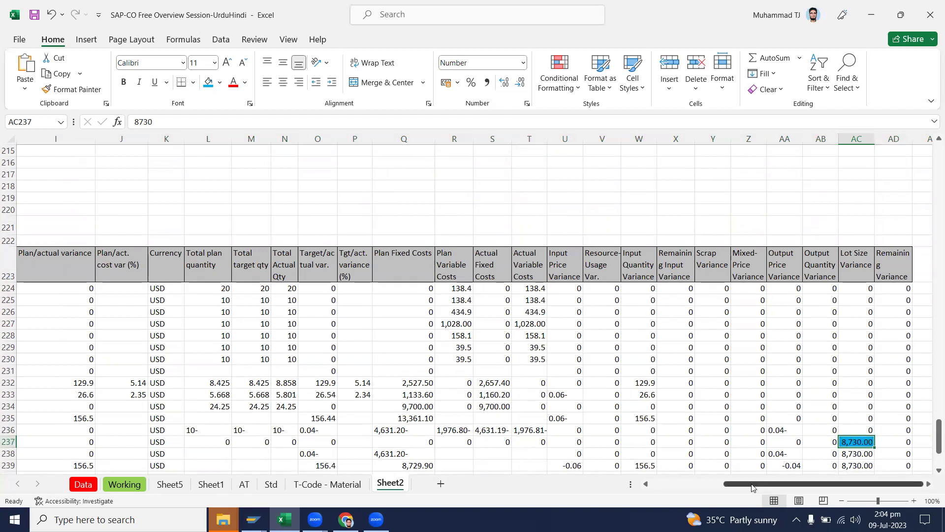
left_click_drag(824, 484, 750, 484)
scroll(206, 436, "down", 4)
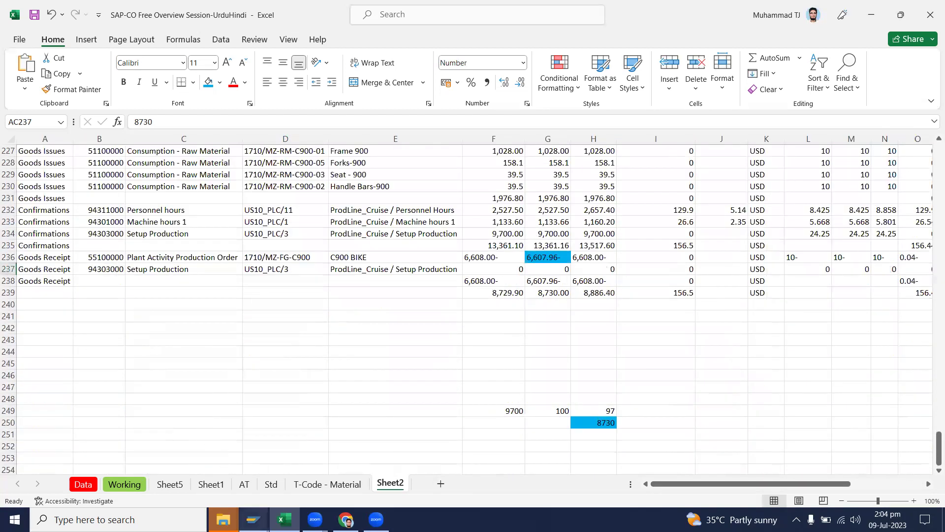
Step: Switch to SAP and leave the material display of MZ-FG-C900, returning to the SAP Easy Access screen
mouse_move(253, 520)
left_click(206, 487)
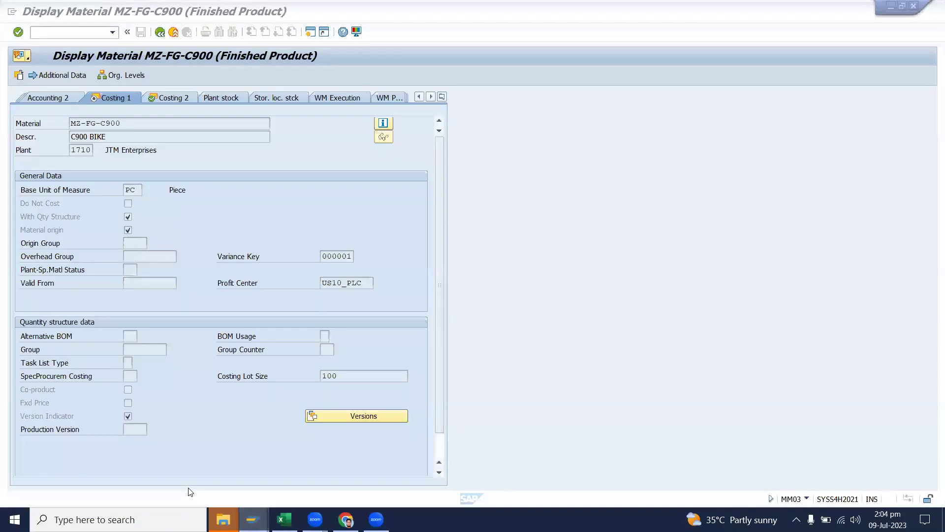
left_click(160, 34)
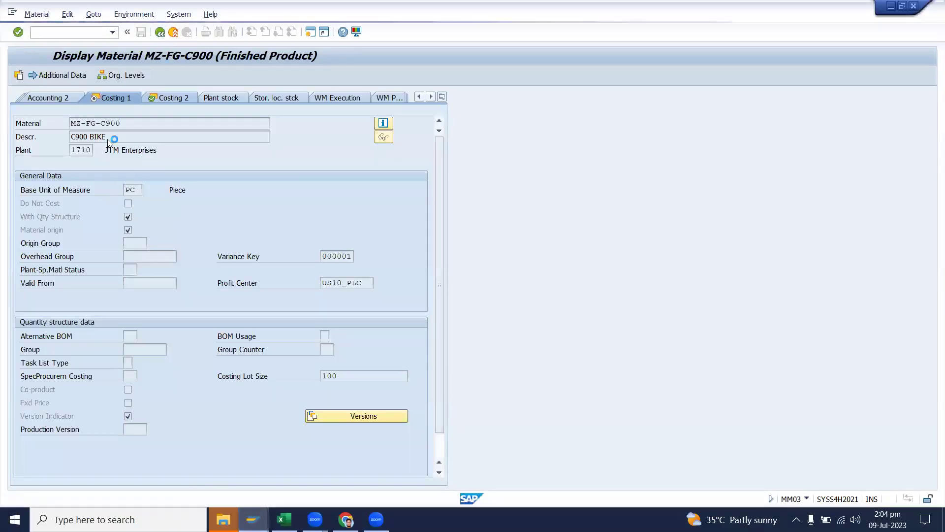
mouse_move(253, 519)
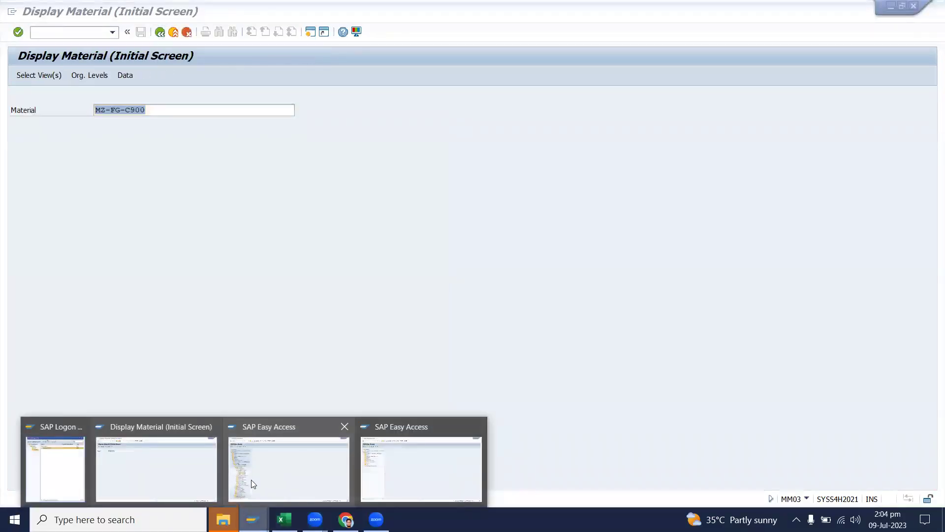
left_click(289, 473)
left_click(187, 487)
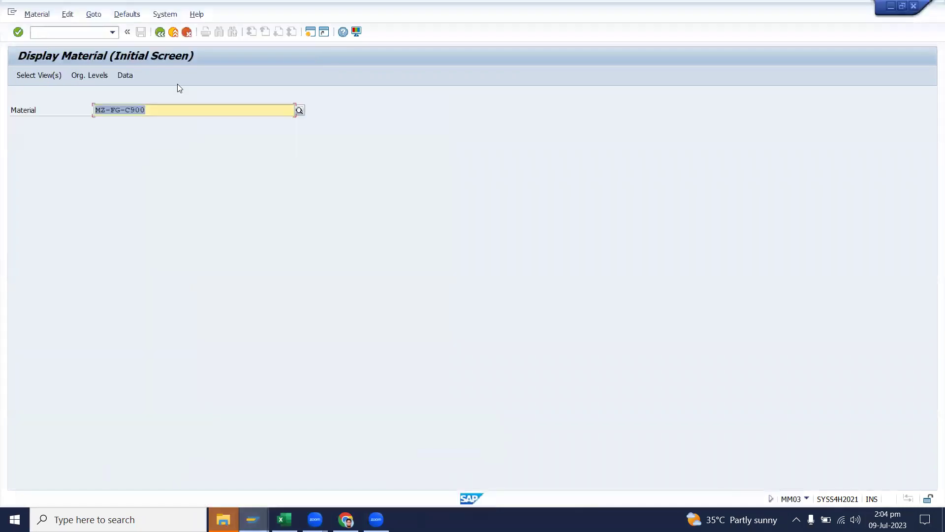
left_click(160, 33)
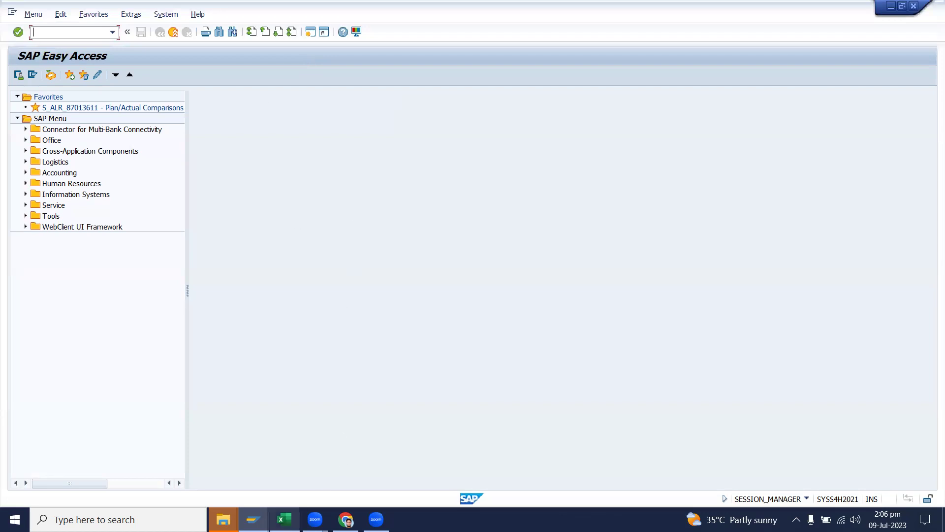
Step: Switch to Excel and look over the goods receipt rows and the lot size calculation on Sheet2
left_click(284, 520)
left_click_drag(744, 486, 536, 450)
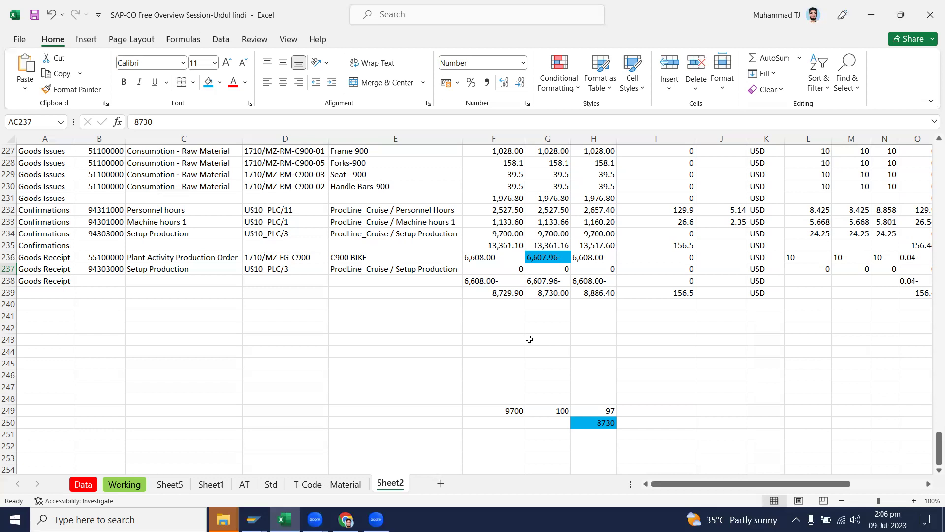
left_click_drag(679, 488, 493, 479)
Step: Switch to SAP and run the KKS2 variance calculation for the C900 BIKE order, period 7 of 2023, with Test Run turned off
left_click(252, 519)
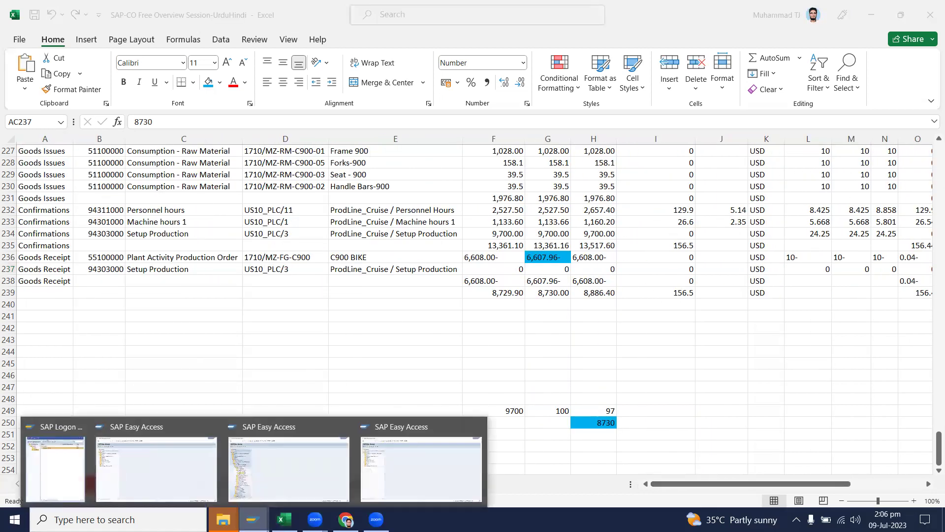
left_click(174, 480)
left_click(113, 32)
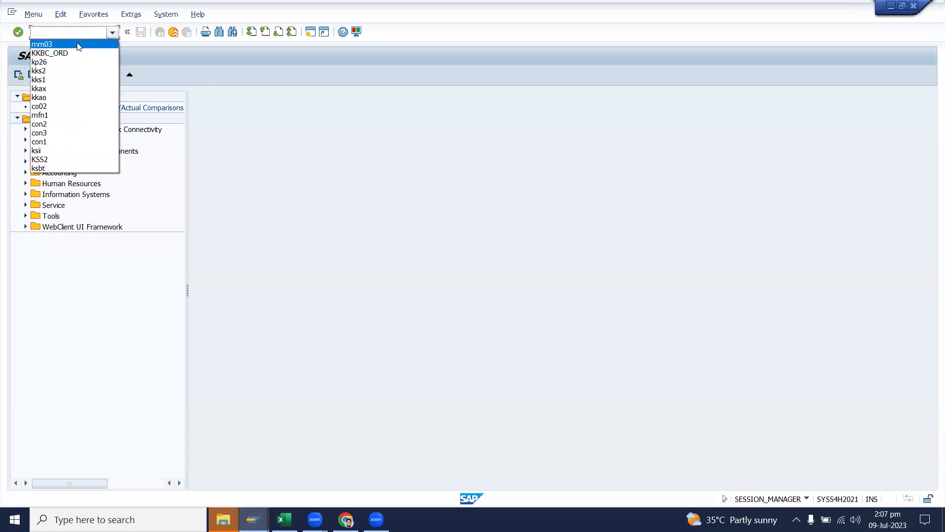
left_click(65, 36)
left_click(113, 32)
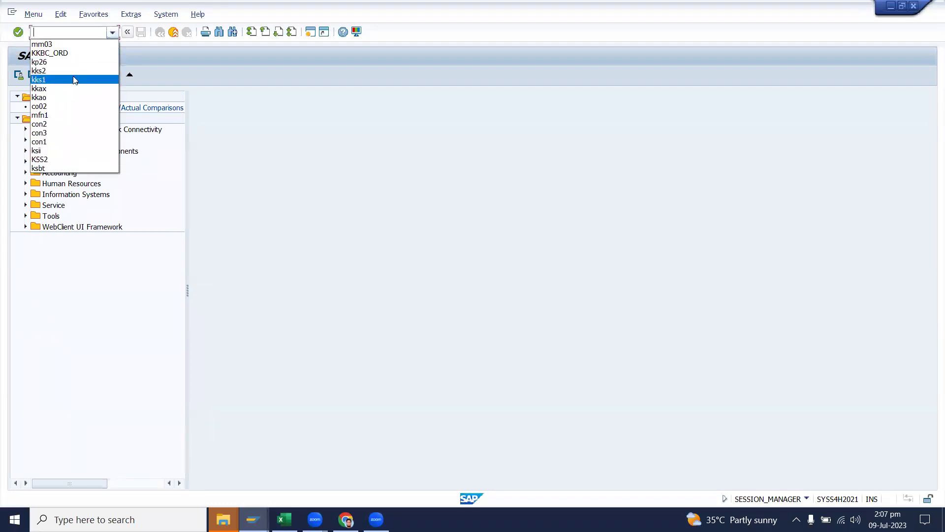
left_click(74, 71)
key("Return")
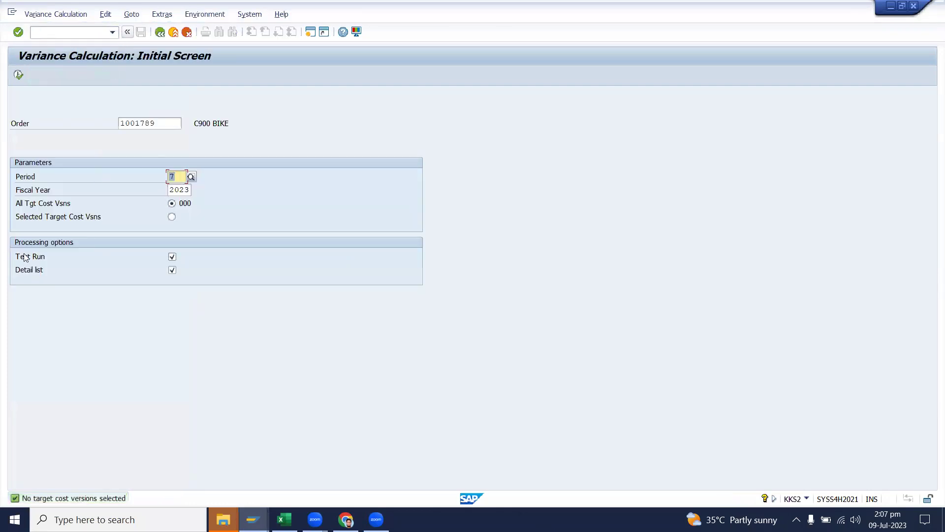
left_click(173, 257)
left_click(18, 75)
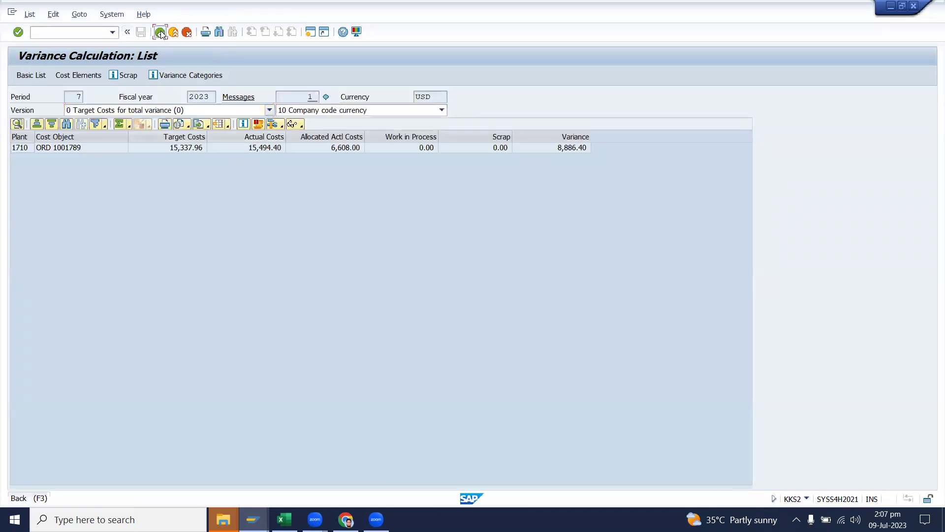
Step: Leave the variance calculation list and return to the SAP Easy Access screen
left_click(161, 32)
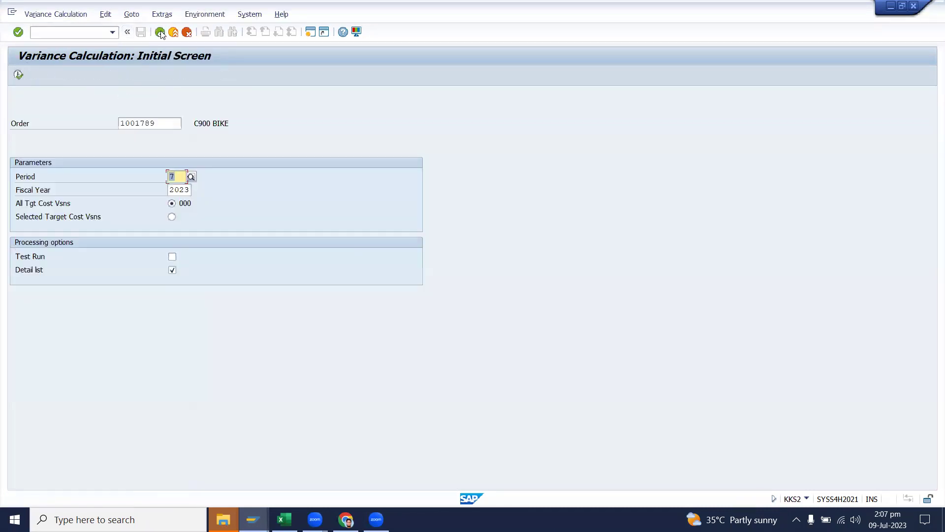
left_click(160, 33)
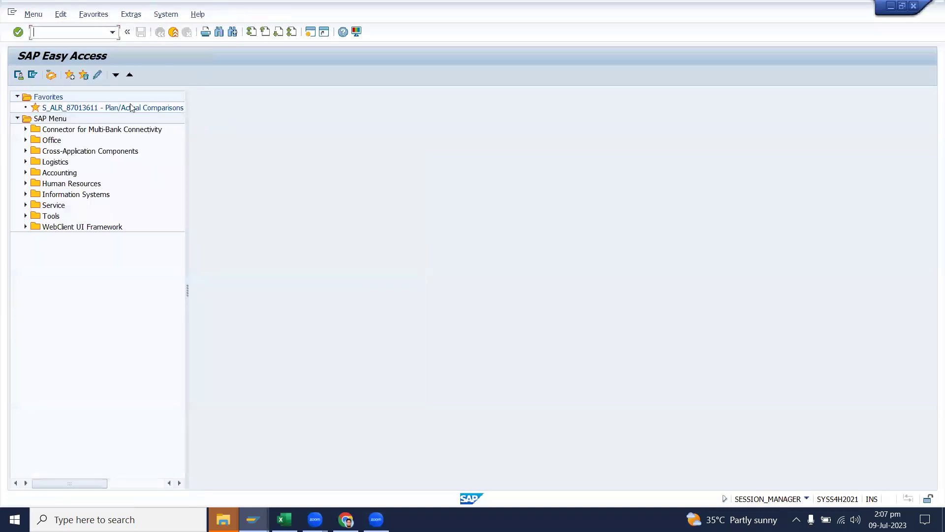
left_click(113, 34)
left_click(73, 33)
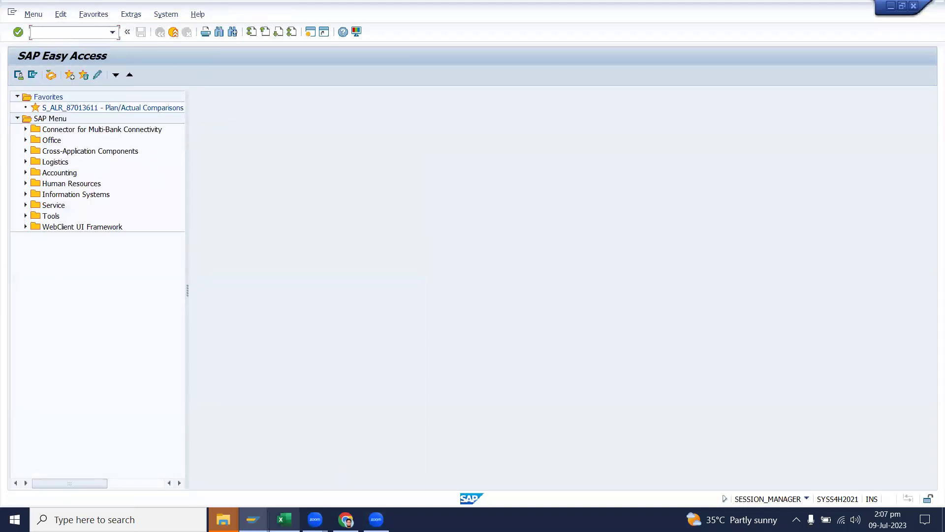
Step: Switch to Excel and compare the Lot Size Variance in AC237 with the variance sum in V241
left_click(284, 520)
left_click(766, 339)
left_click_drag(737, 488, 847, 483)
left_click(855, 270)
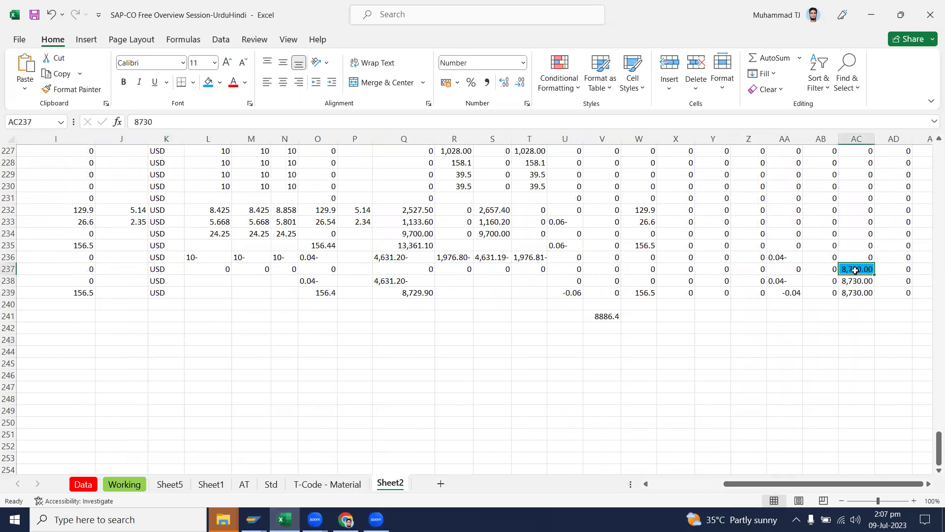
left_click(604, 316)
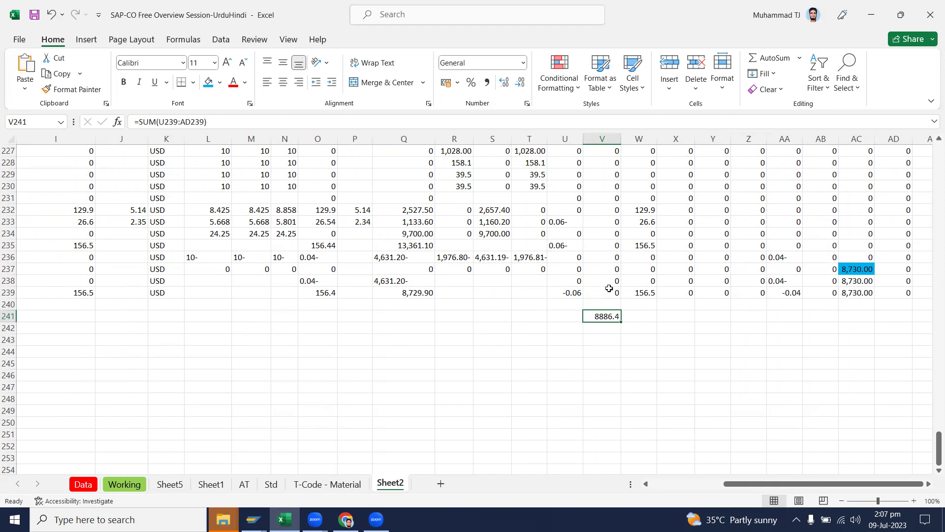
left_click(849, 272)
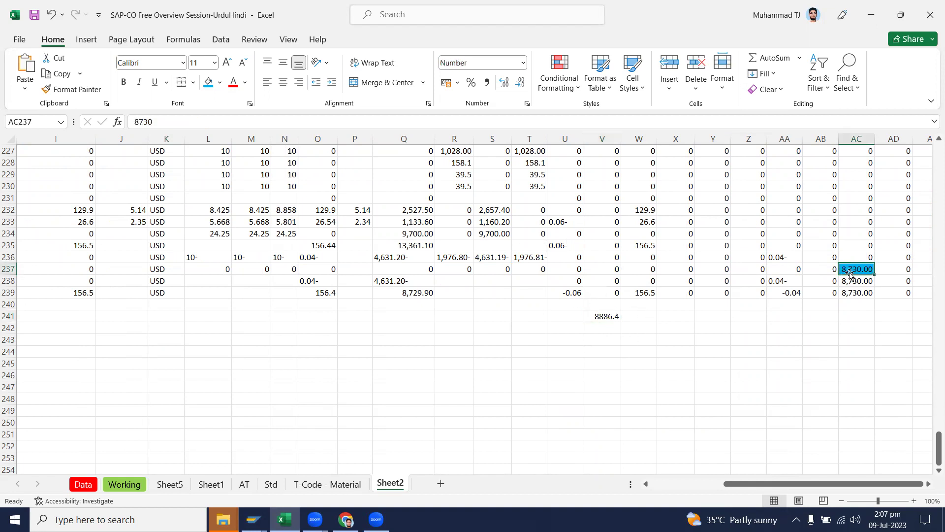
Step: Switch to SAP and open Material Price Analysis with transaction ckm3n
left_click(253, 519)
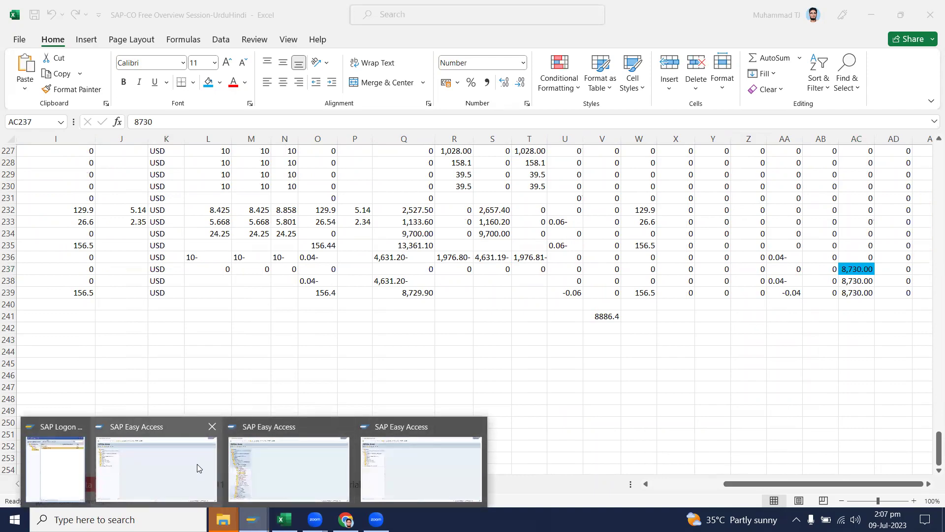
left_click(198, 467)
left_click(113, 33)
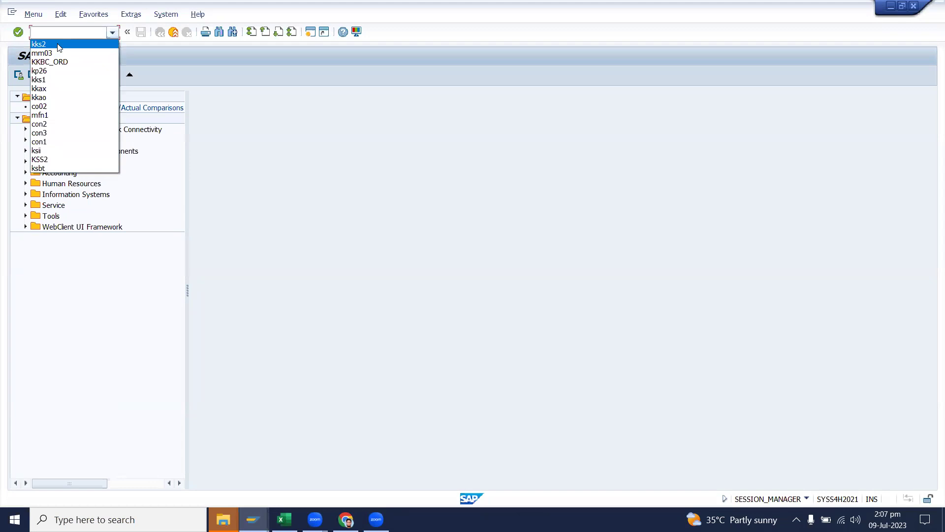
left_click(38, 45)
left_click(17, 32)
type("ckm3n")
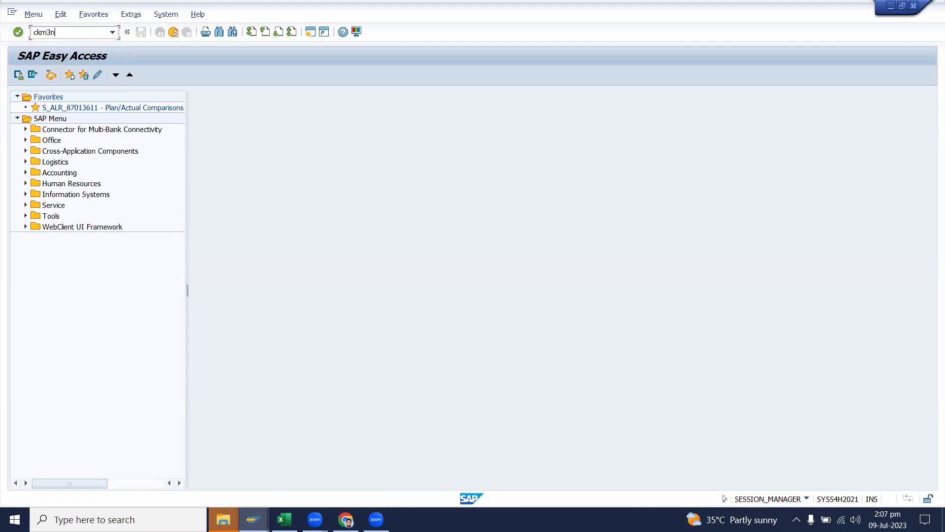
key("Return")
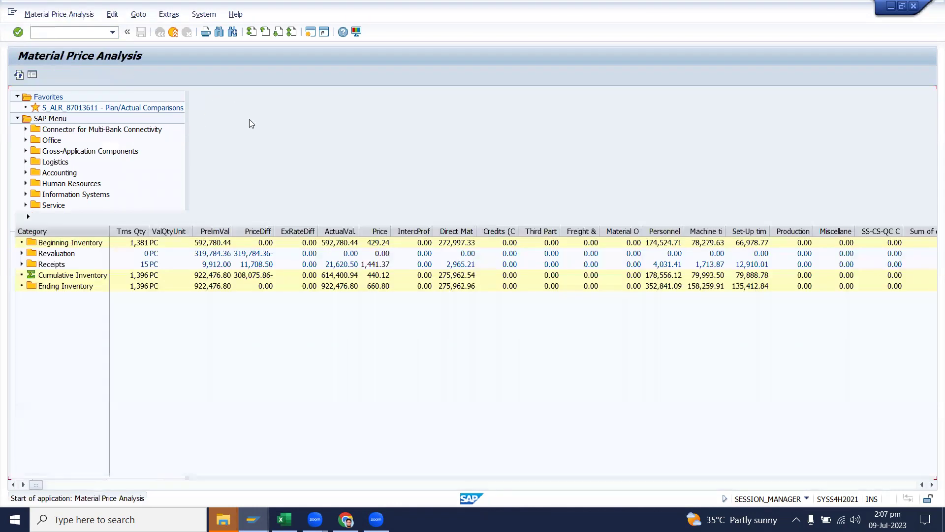
Step: Check the material MZ-FG-C900 and widen the Trns Qty, PrelimVal and PriceDiff columns of its price analysis
left_click(171, 97)
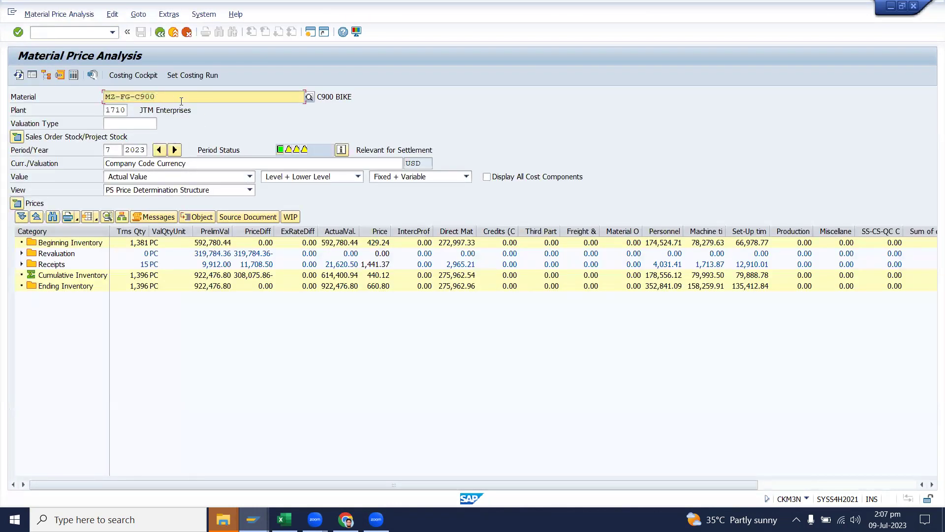
left_click_drag(182, 101, 38, 91)
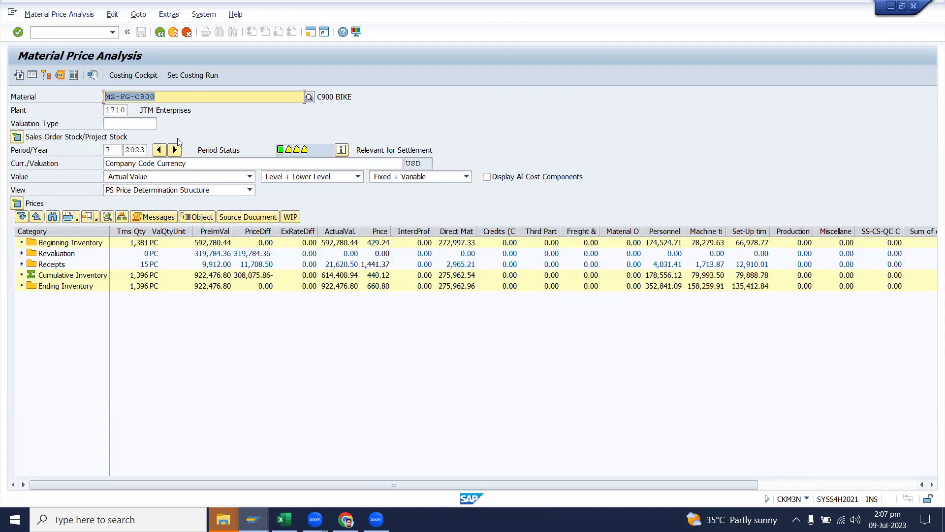
left_click_drag(232, 229, 307, 230)
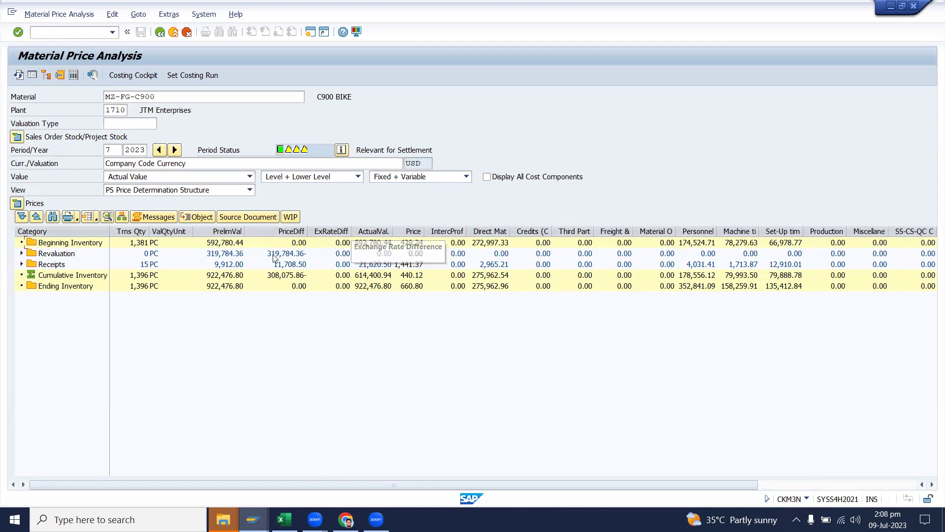
left_click_drag(150, 229, 153, 229)
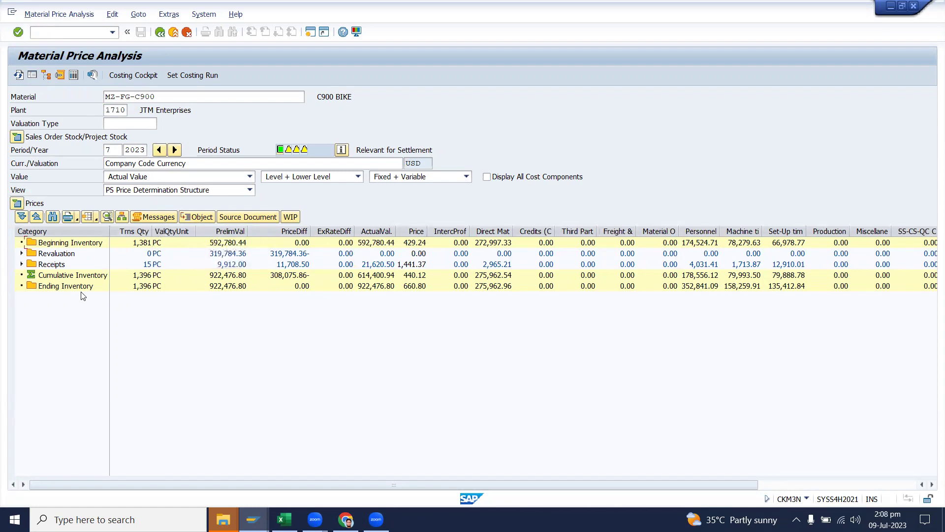
Step: Switch to Excel and review the Order Settlement Run, Material Ledger/Actual Costing and Material Ledger topics on the Data sheet
mouse_move(253, 520)
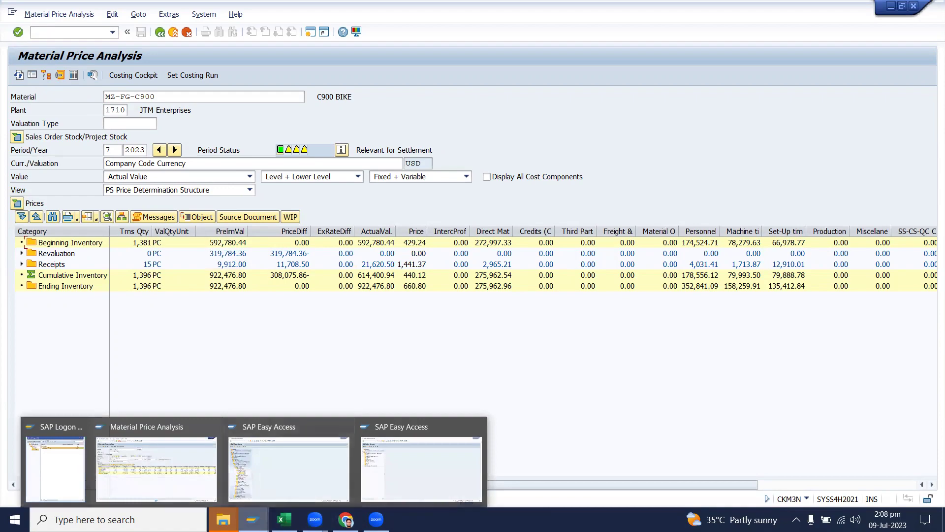
left_click(284, 519)
left_click(121, 481)
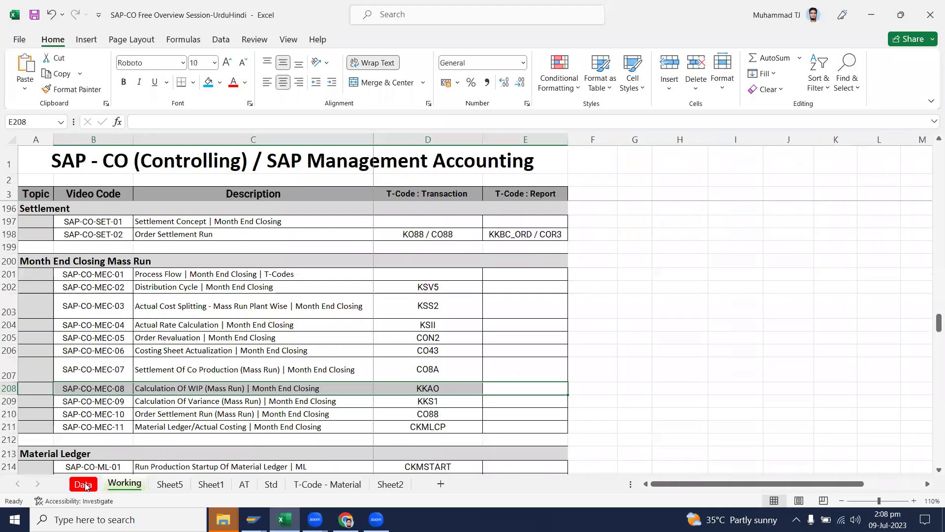
left_click_drag(643, 387, 4, 389)
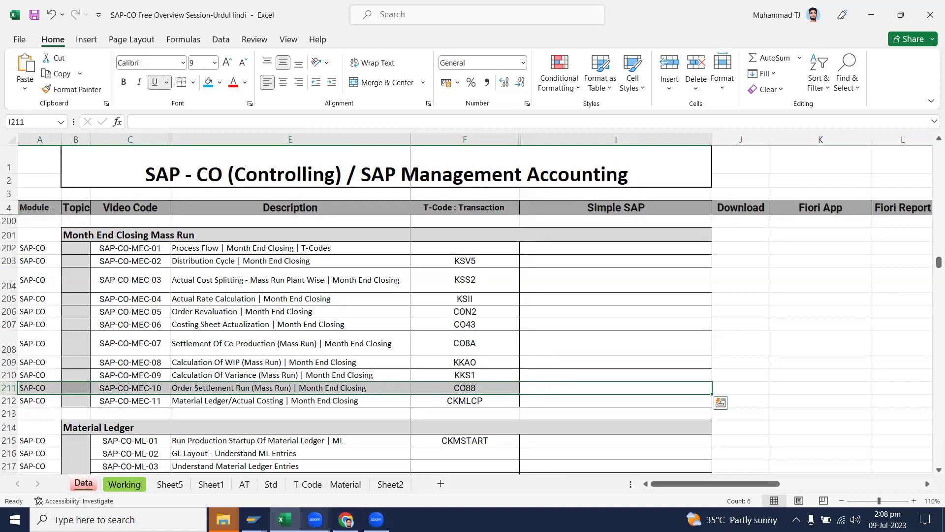
left_click_drag(632, 400, 10, 400)
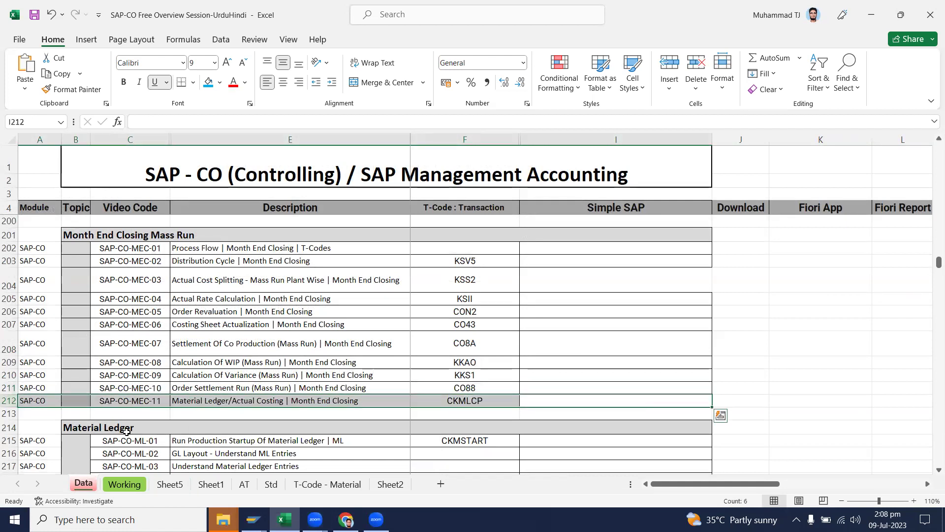
scroll(240, 409, "down", 5)
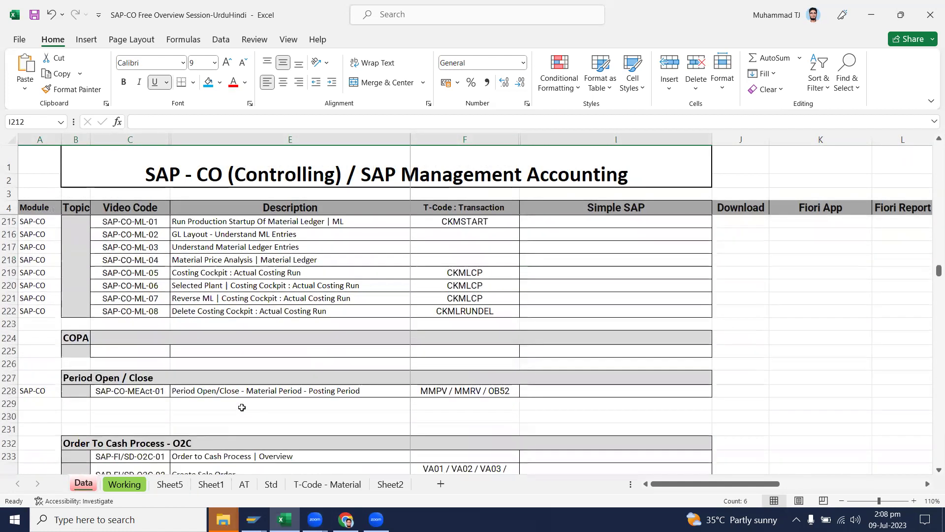
Step: Switch back to the Material Price Analysis in SAP and minimize the recording folder window
left_click(252, 519)
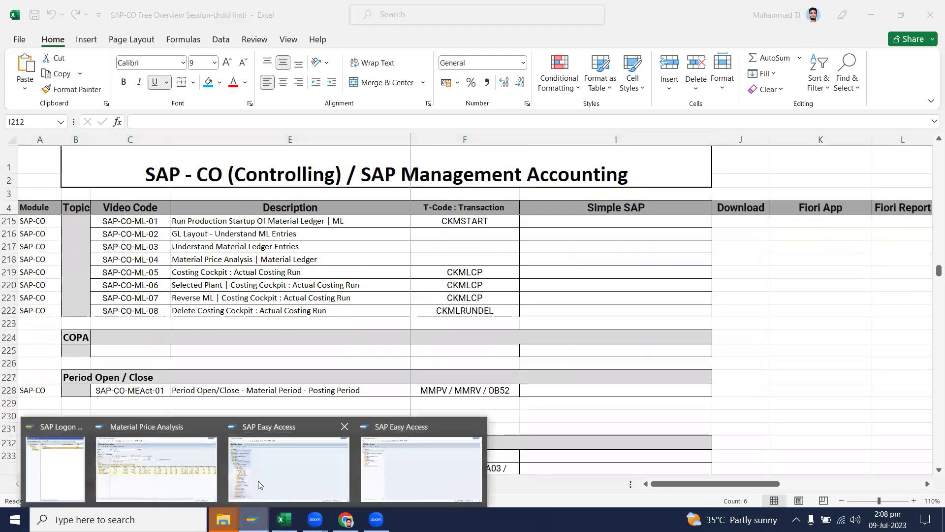
left_click(190, 470)
mouse_move(252, 518)
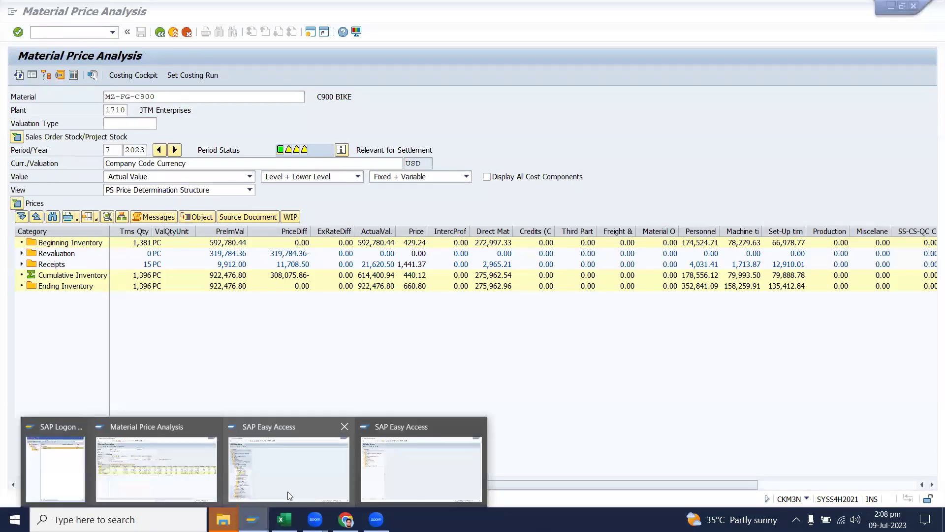
left_click(155, 483)
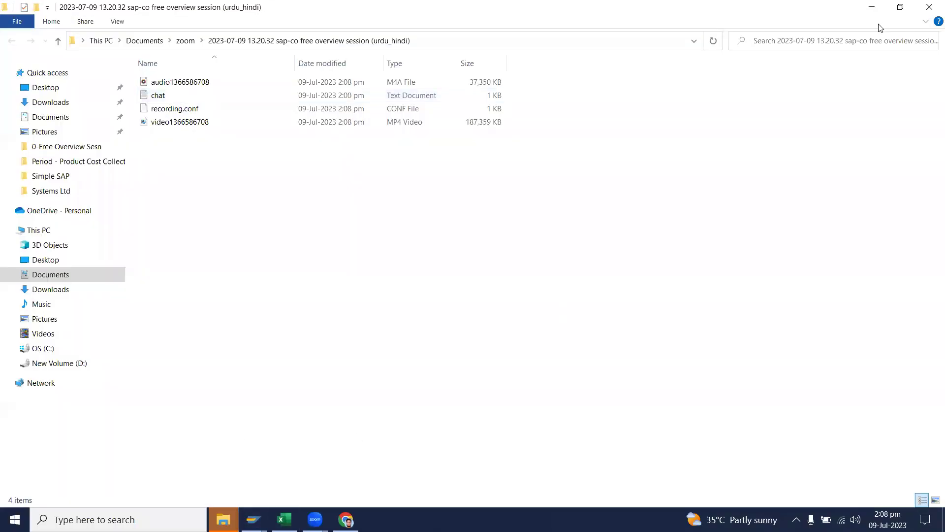
left_click(873, 7)
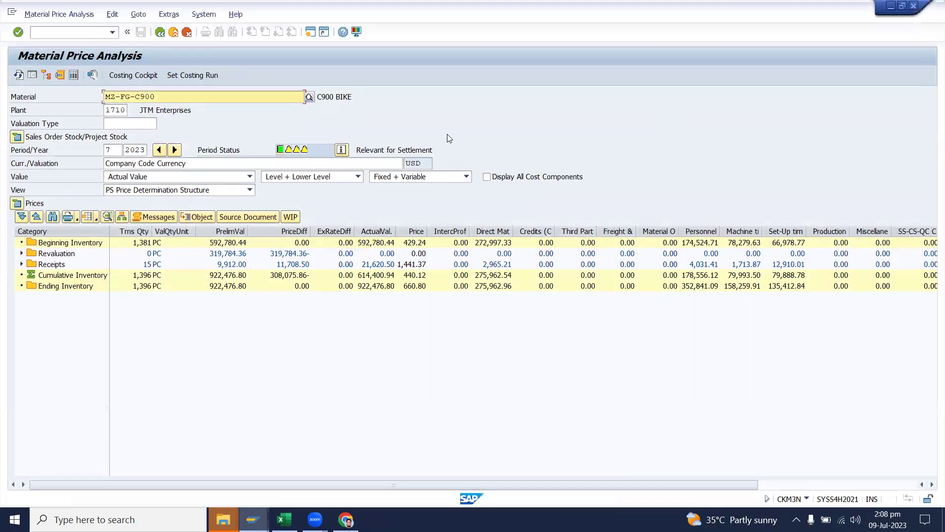
Step: Check the material, plant, period and Beginning Inventory of the price analysis, widening the Category and ValQtyUnit columns
left_click_drag(166, 95, 57, 116)
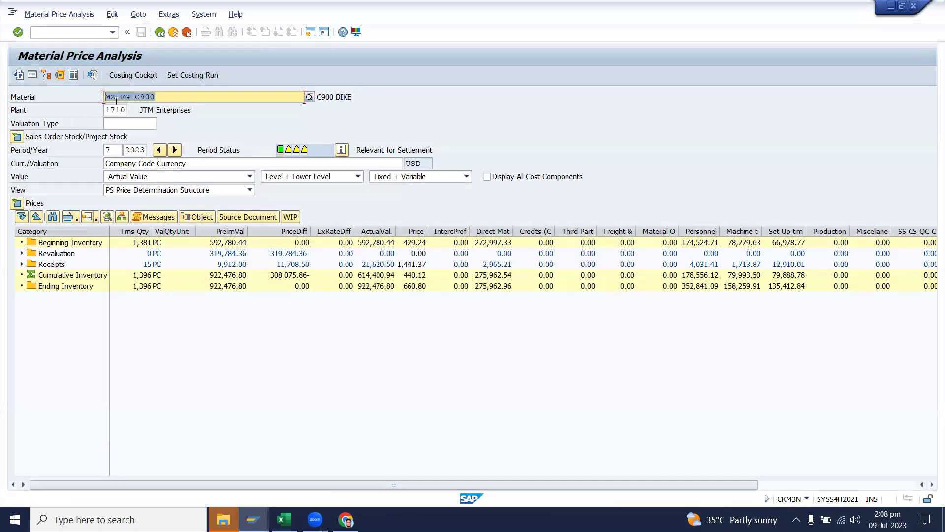
left_click_drag(125, 112, 103, 111)
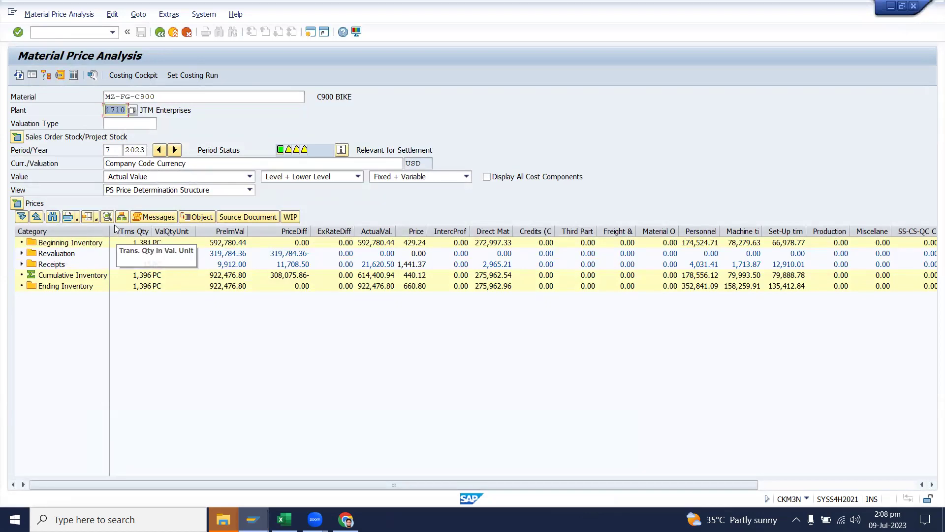
left_click_drag(107, 227, 126, 228)
left_click_drag(216, 231, 232, 231)
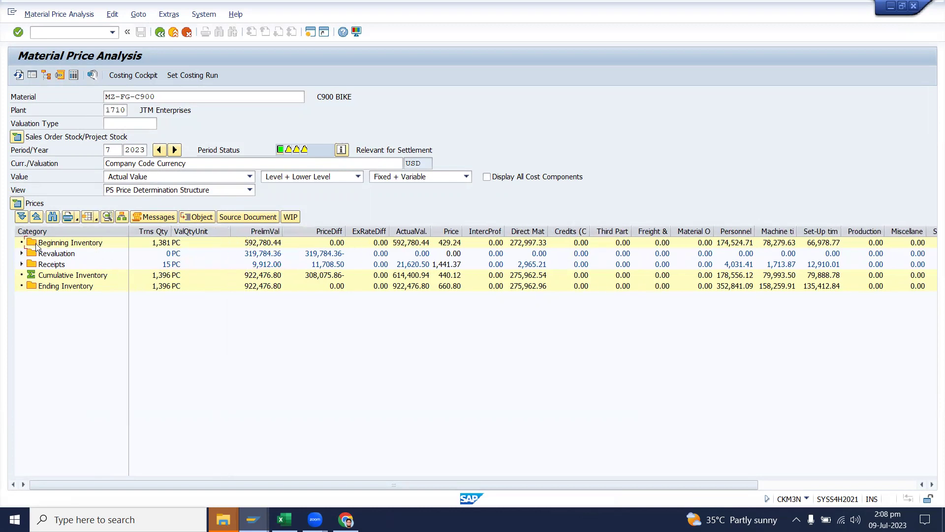
left_click(55, 244)
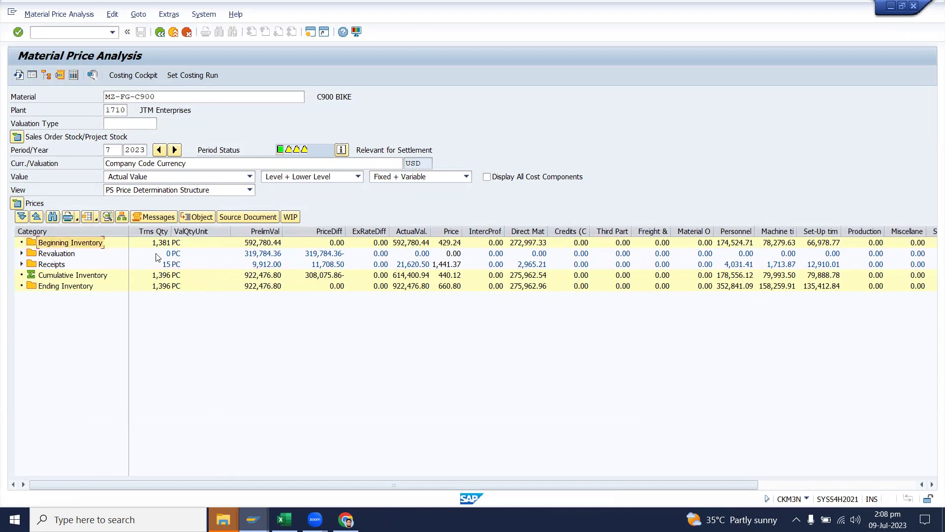
left_click_drag(120, 149, 70, 150)
Step: Expand Revaluation and Price Change, widen the Category column and check the preliminary value of the material price change
left_click(21, 253)
left_click(30, 264)
left_click_drag(129, 232, 195, 232)
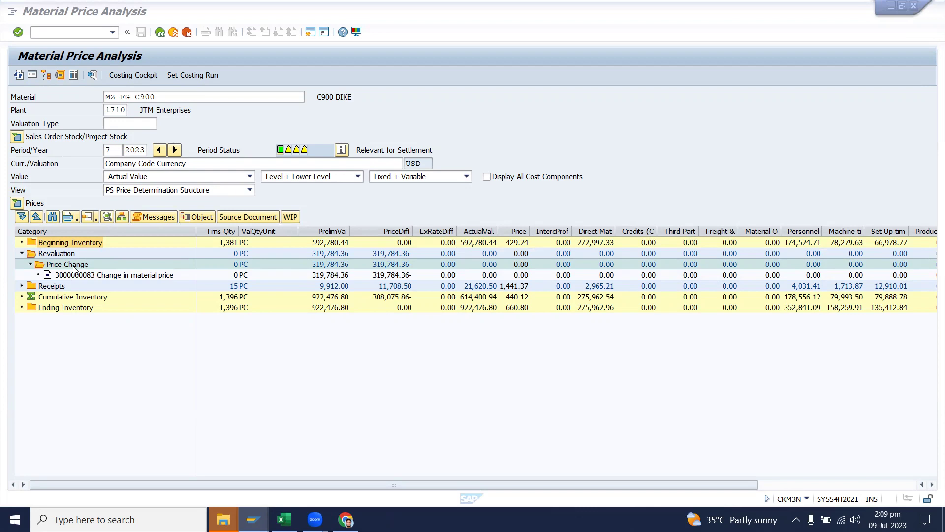
left_click(123, 275)
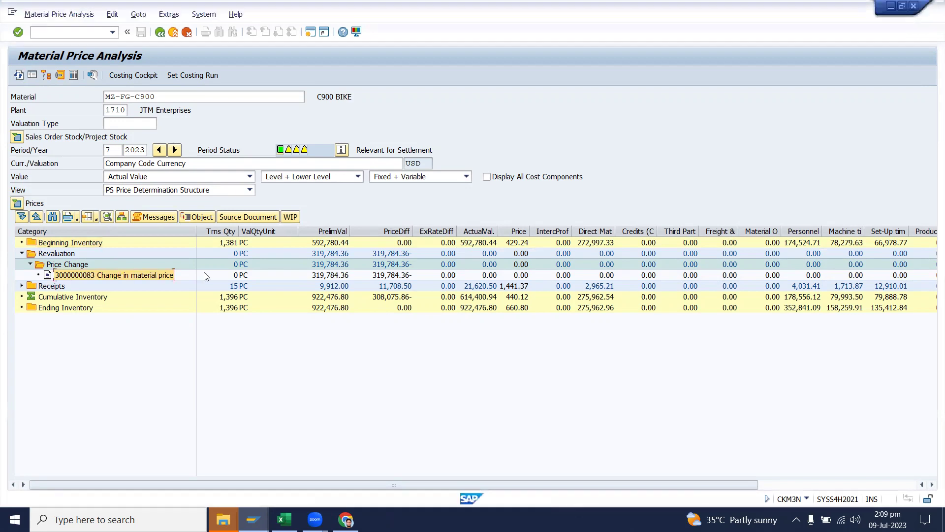
left_click(338, 279)
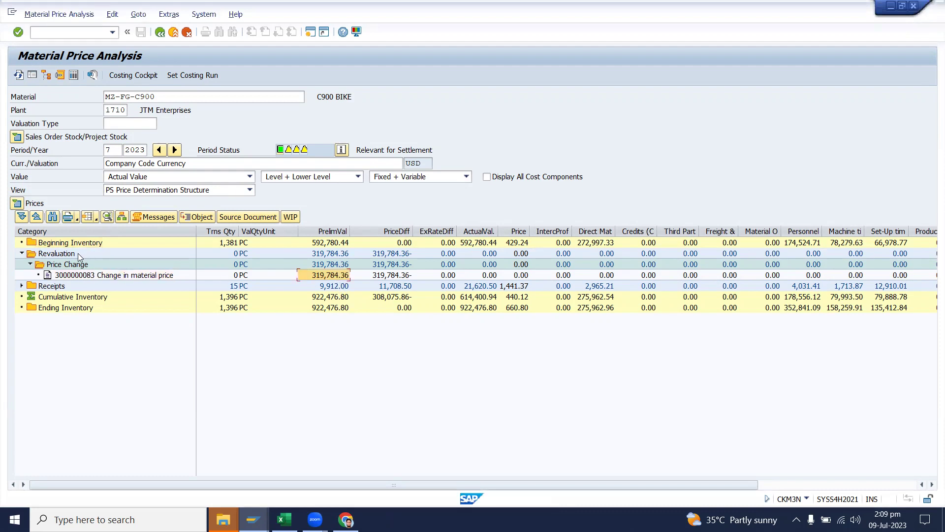
left_click(30, 265)
left_click(31, 265)
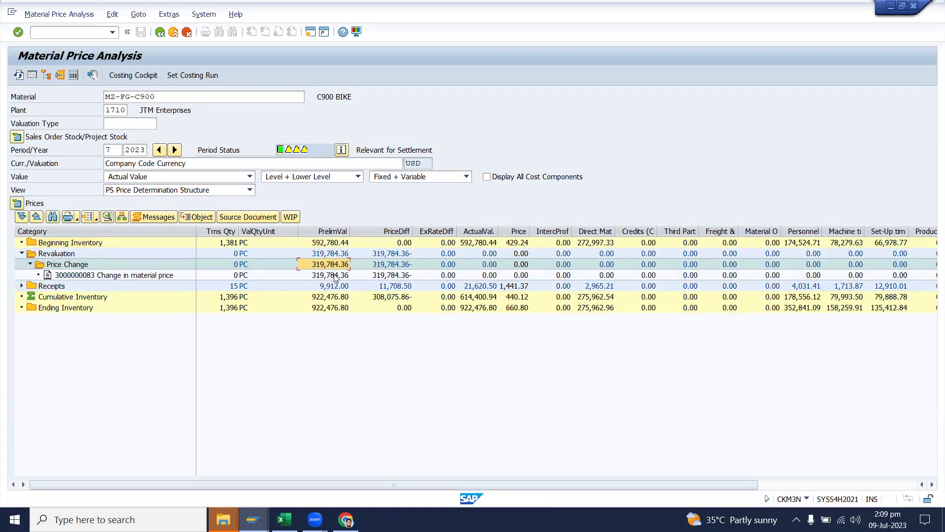
Step: Open the price change document behind the change in material price and display its accounting document
left_click(334, 276)
double_click(337, 276)
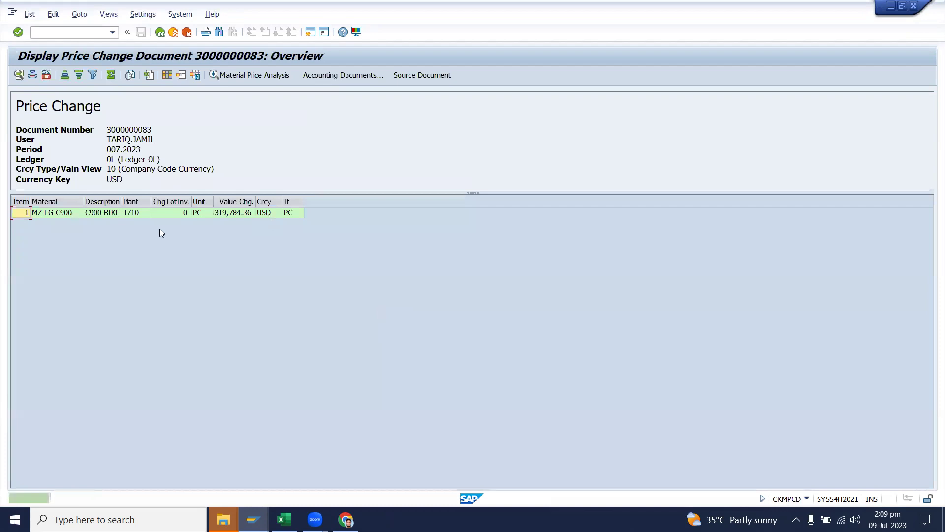
left_click(352, 74)
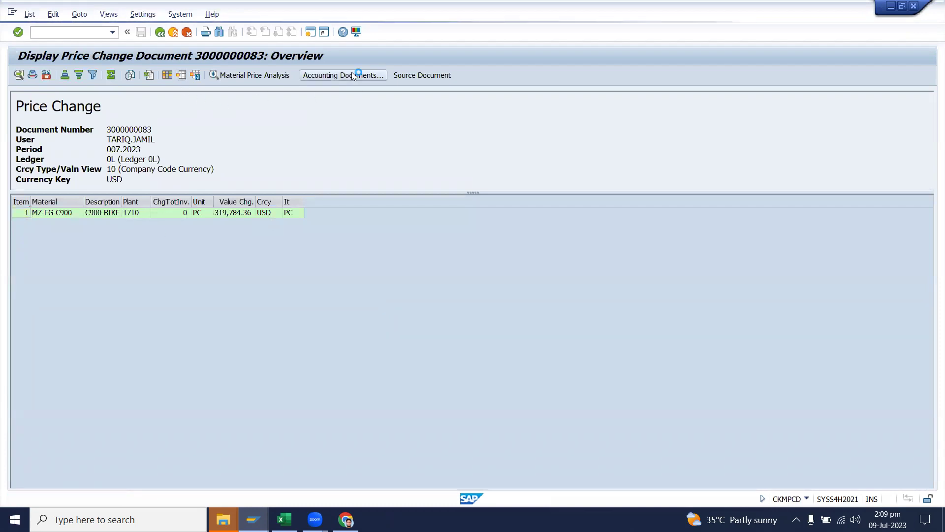
double_click(32, 147)
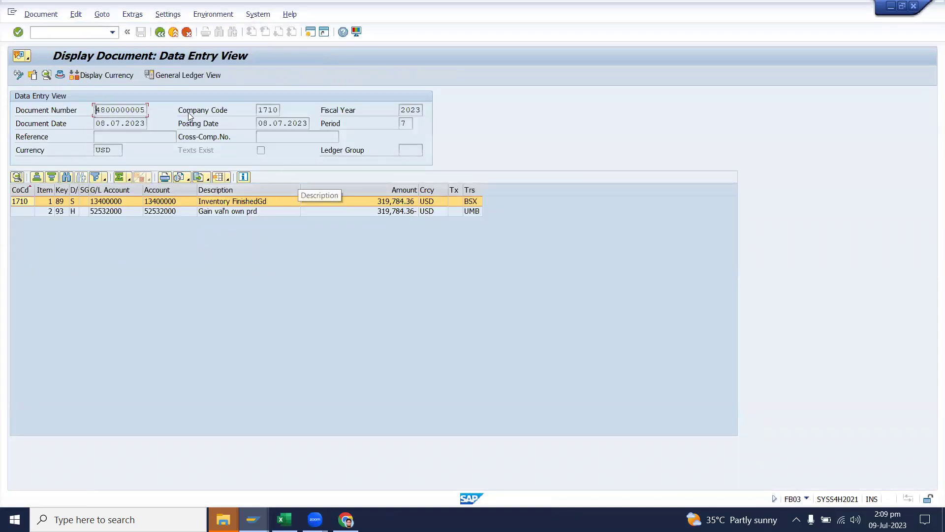
Step: Display the accounting document's header, check its TCode and close the header
left_click(60, 76)
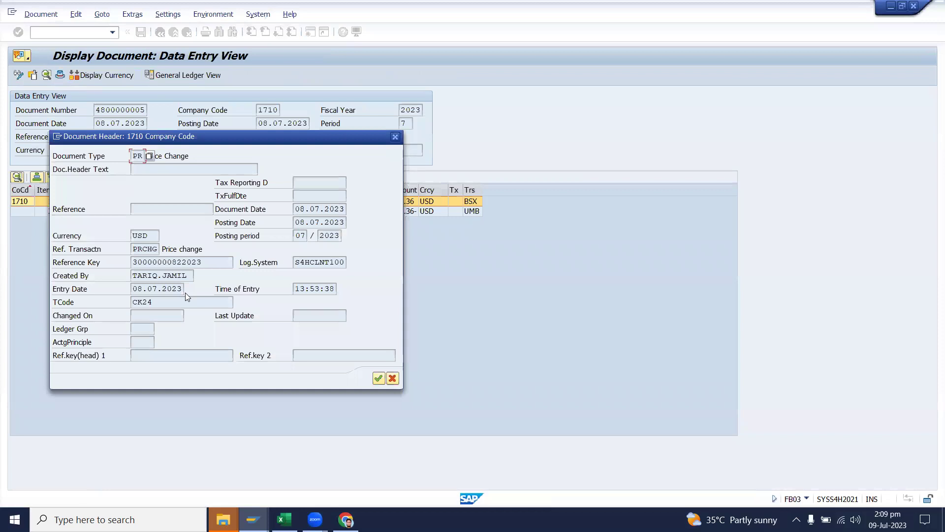
double_click(159, 302)
left_click(169, 300)
left_click(395, 134)
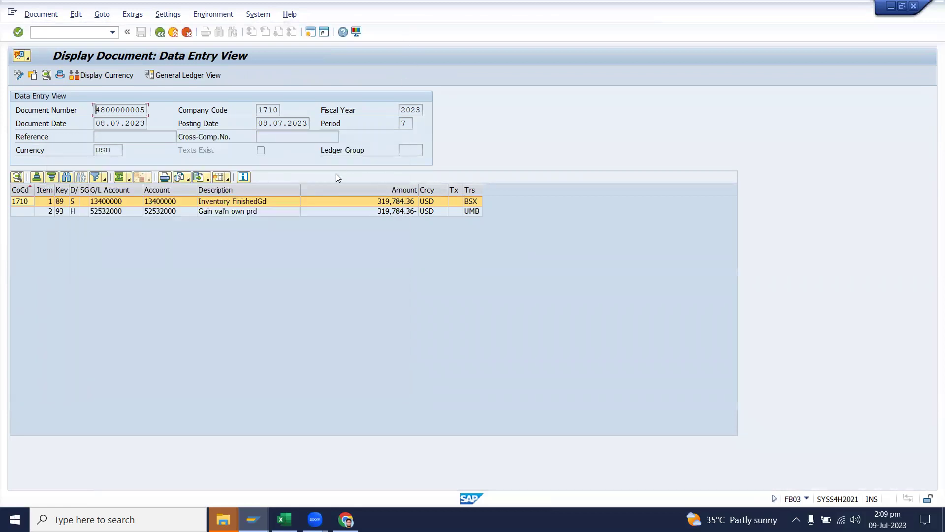
Step: Narrow the Description column slightly and examine the accounts and amounts of the Inventory FinishedGd and Gain val'n own prd lines
left_click_drag(301, 190, 290, 190)
left_click(393, 205)
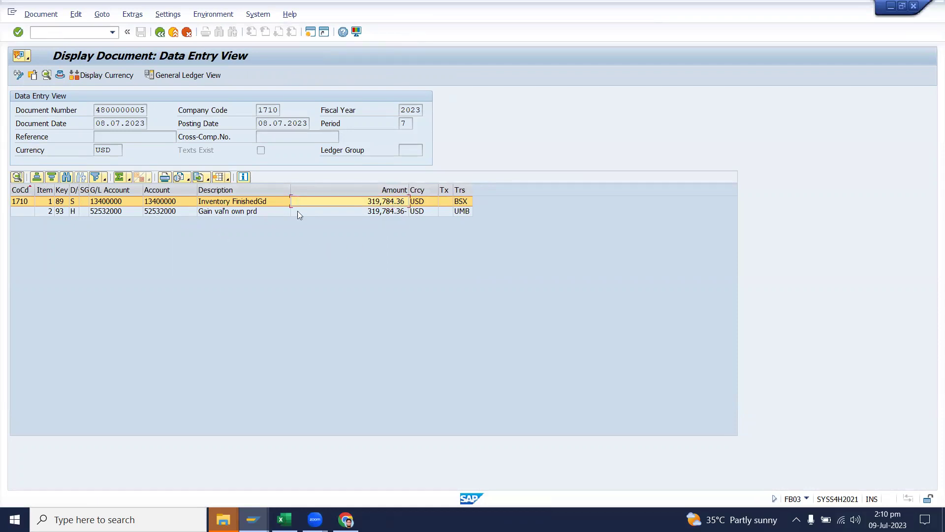
left_click(176, 205)
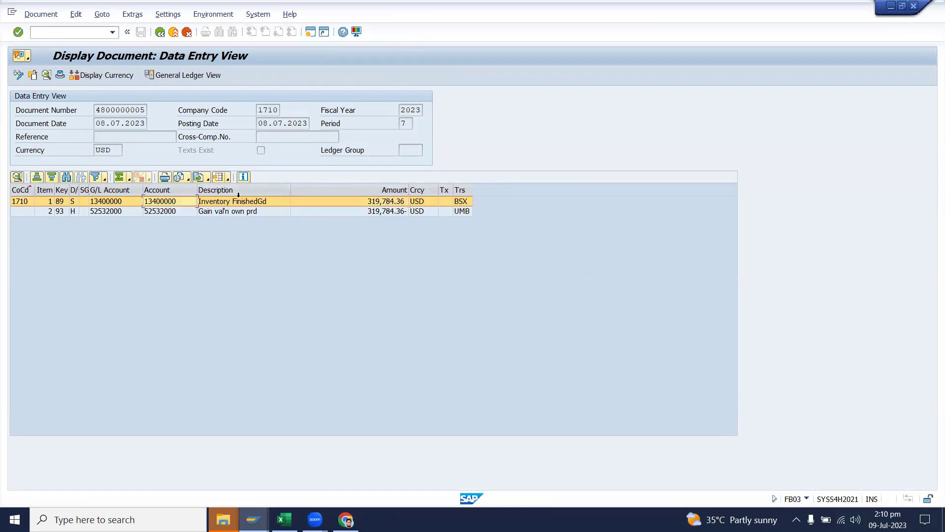
left_click(386, 205)
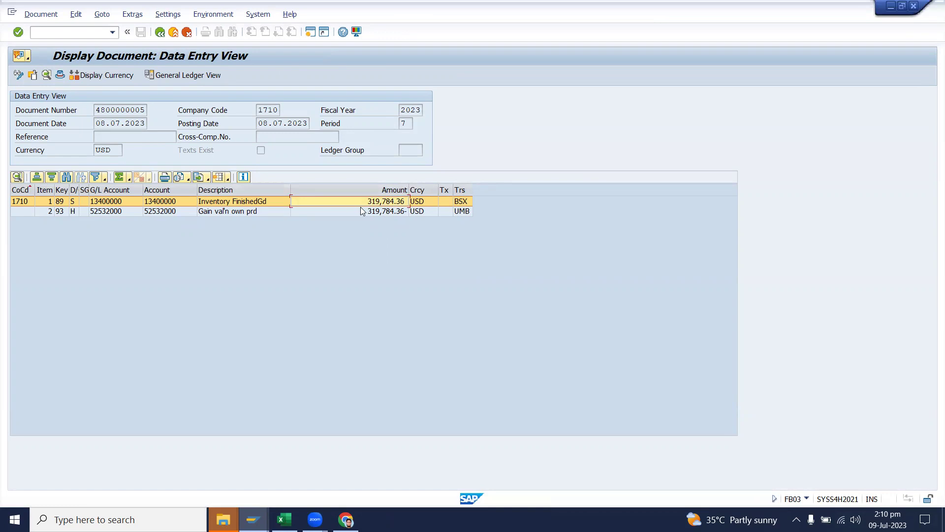
left_click(258, 214)
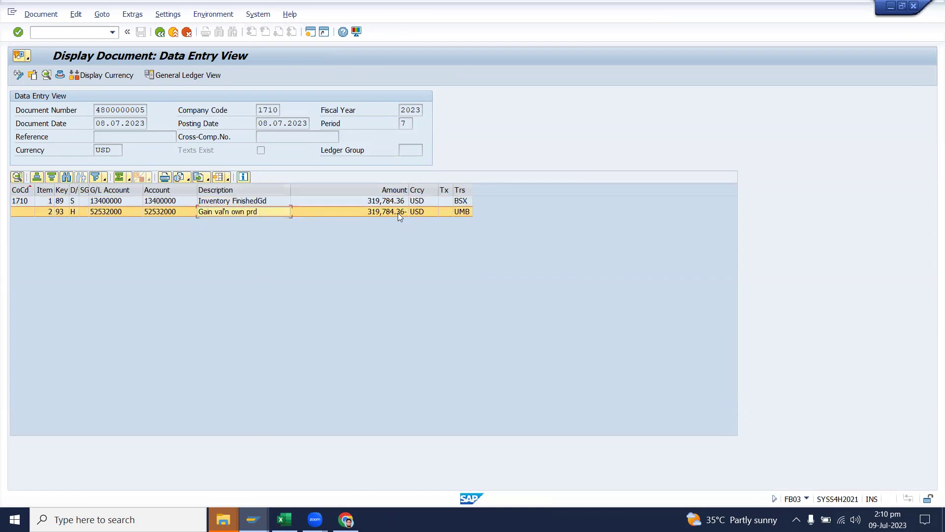
Step: Copy the Inventory FinishedGd amount 319,784.36 from the SAP document into cell Q247 of Sheet2 in Excel
left_click(378, 202)
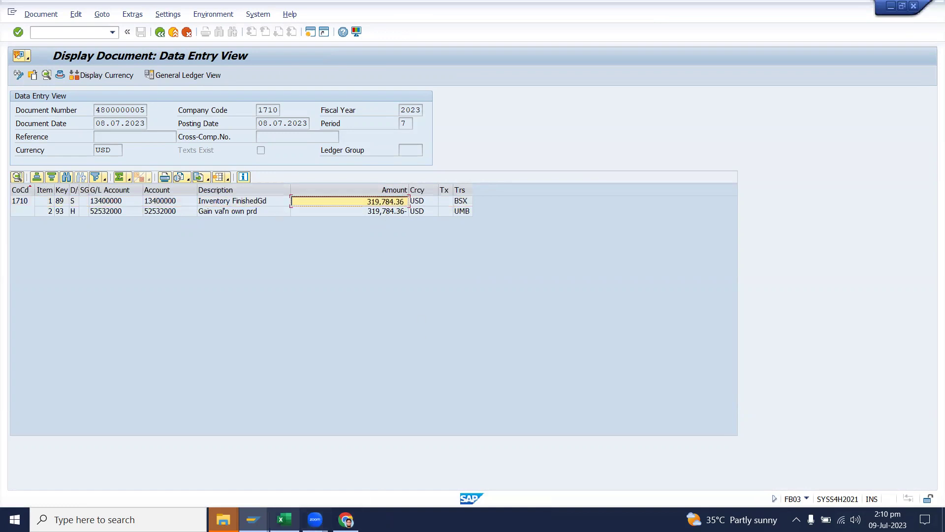
left_click(284, 519)
left_click(390, 484)
scroll(295, 296, "down", 4)
left_click(401, 241)
type("319784.36")
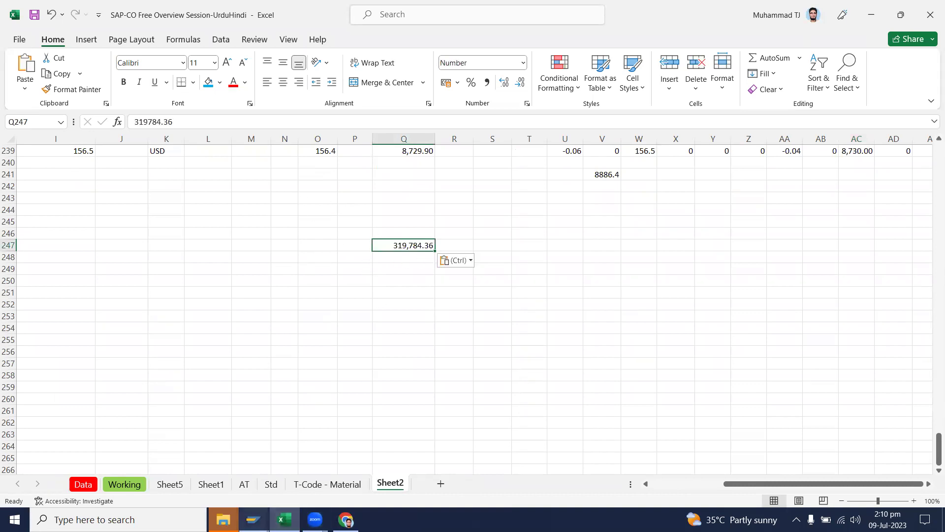
Step: Copy the account, description and amount of both SAP document lines into Excel from M247 onward and autofit columns O and N
left_click(253, 519)
left_click(190, 479)
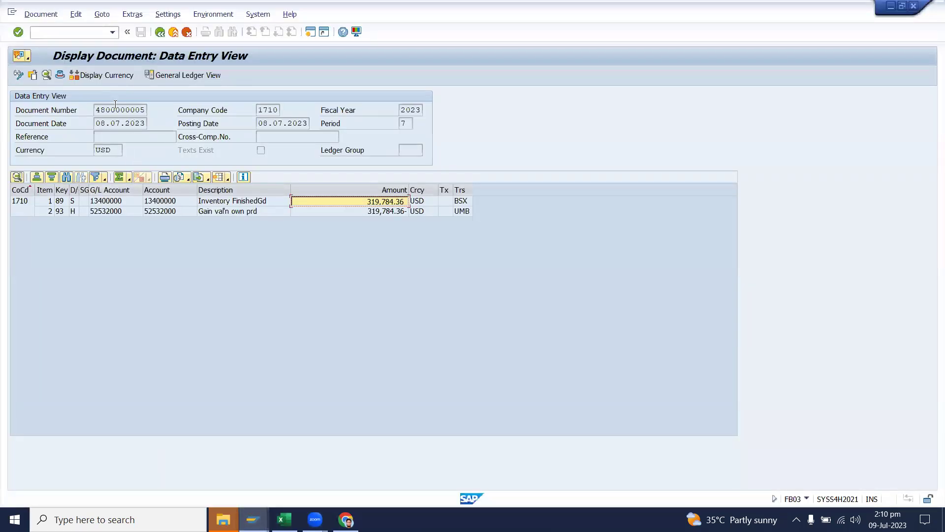
left_click(177, 201)
left_click_drag(178, 203, 387, 216)
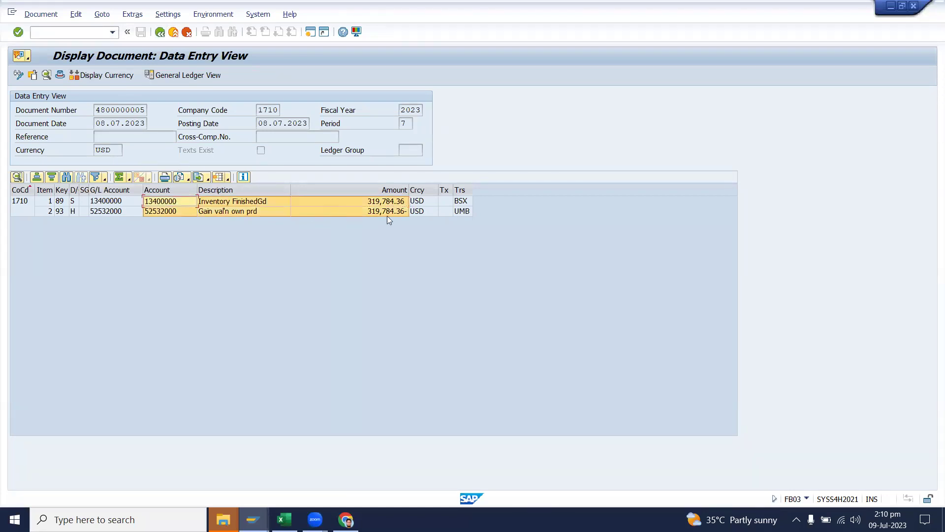
left_click(284, 519)
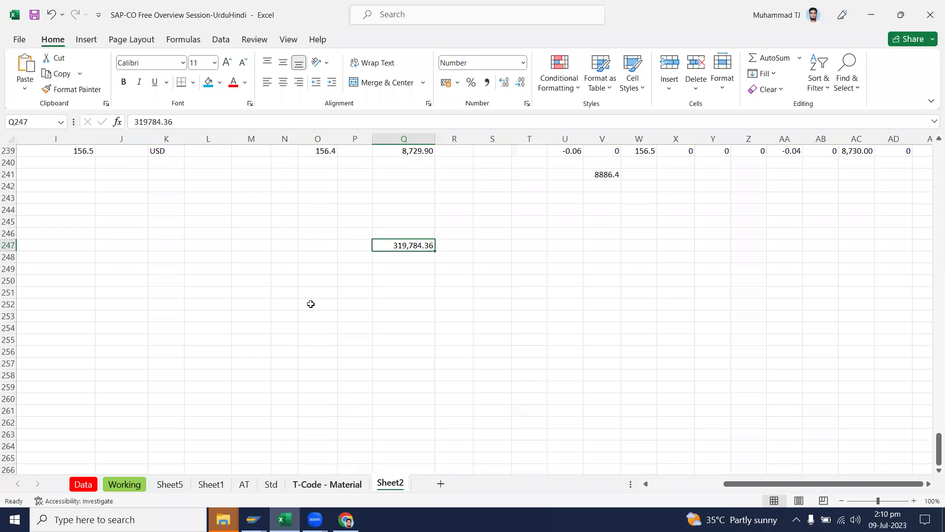
left_click(255, 246)
key("ctrl+v")
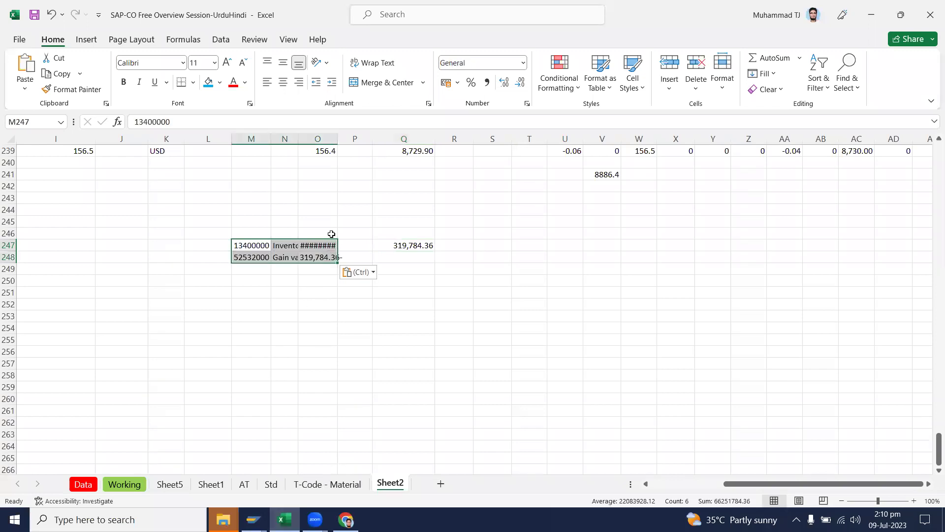
double_click(344, 140)
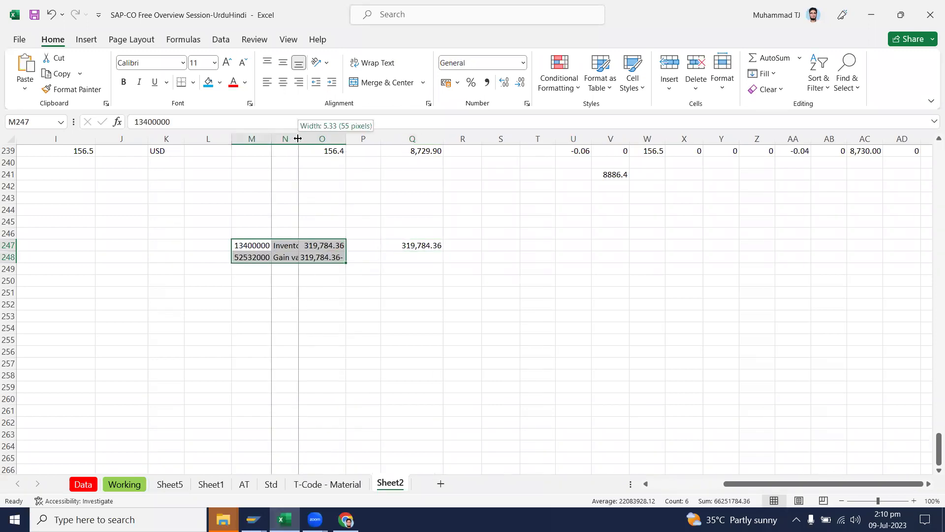
double_click(298, 140)
Step: Enter the heading "Revaluation Entry - CK24" in cell M244 above the copied posting lines
left_click(252, 212)
type("Revaluation Ent")
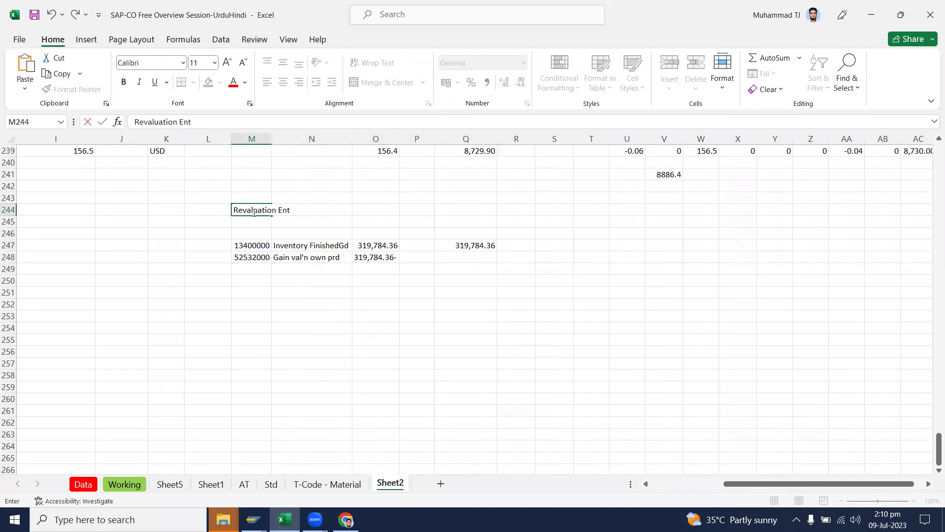
type("ry - CK24")
key("Return")
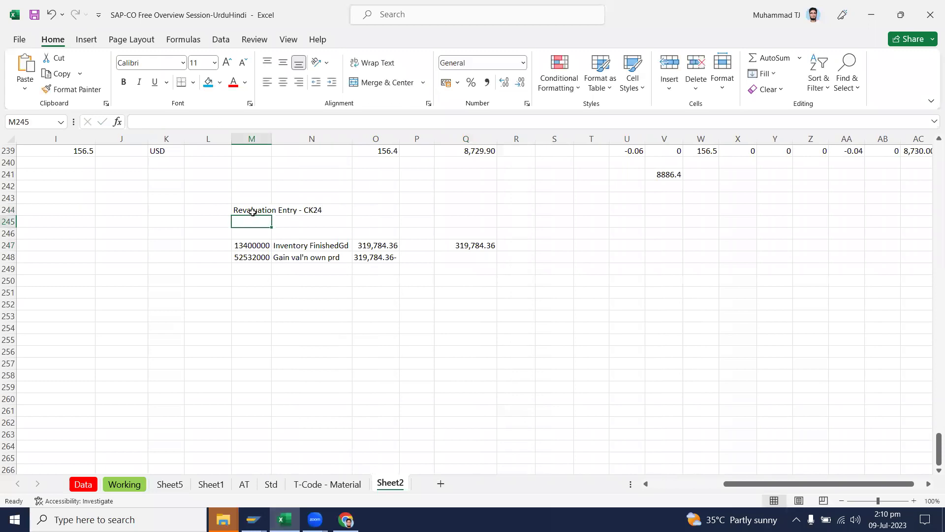
Step: Delete the duplicate Inventory FinishedGd amount from cell Q247
left_click(485, 246)
key("Delete")
left_click(370, 245)
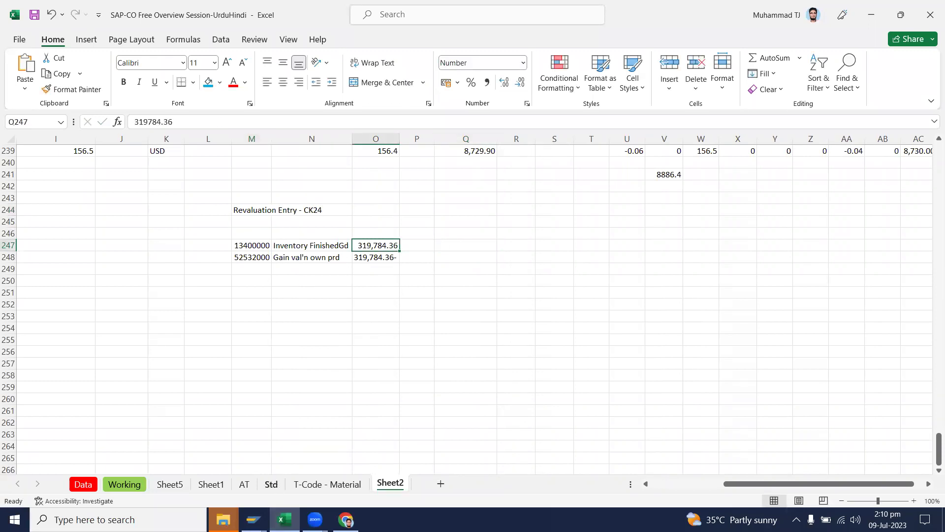
Step: Switch to SAP and leave the accounting document and price change document to return to the Material Price Analysis for MZ-FG-C900
mouse_move(253, 519)
left_click(162, 488)
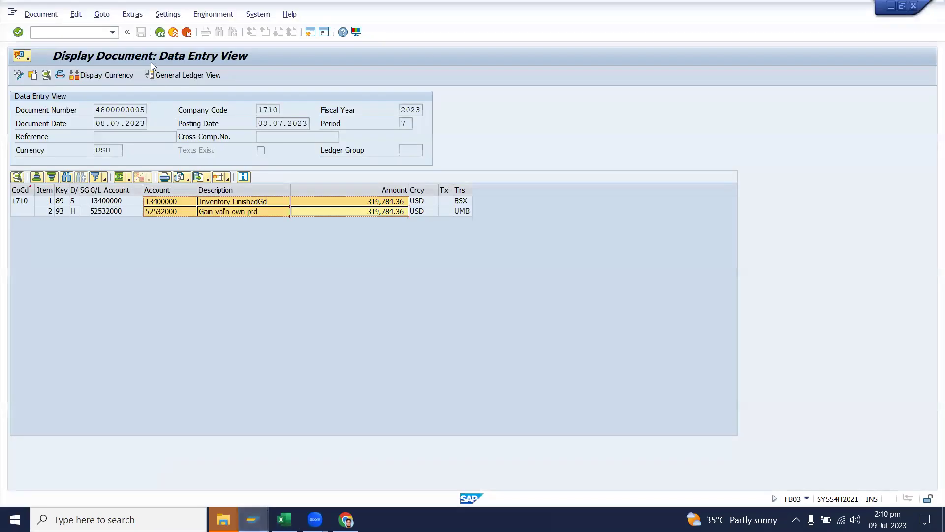
left_click(162, 34)
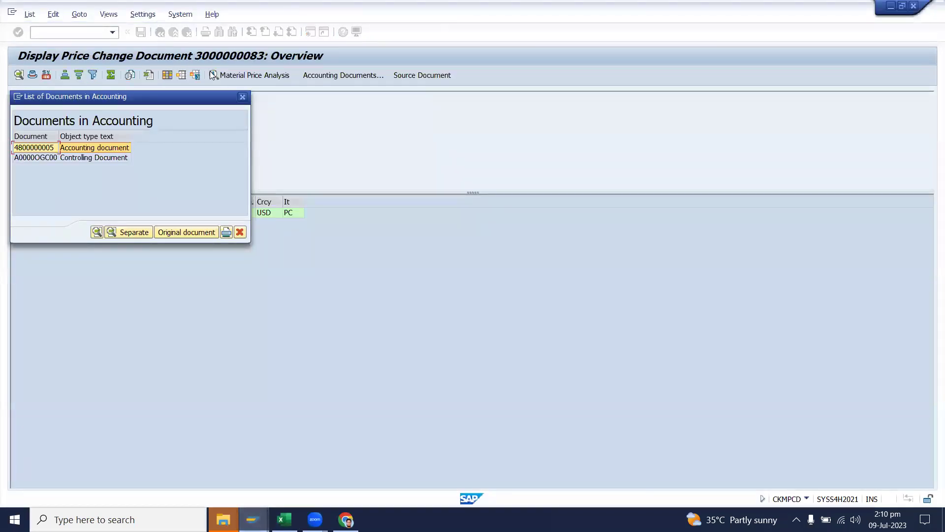
left_click(244, 96)
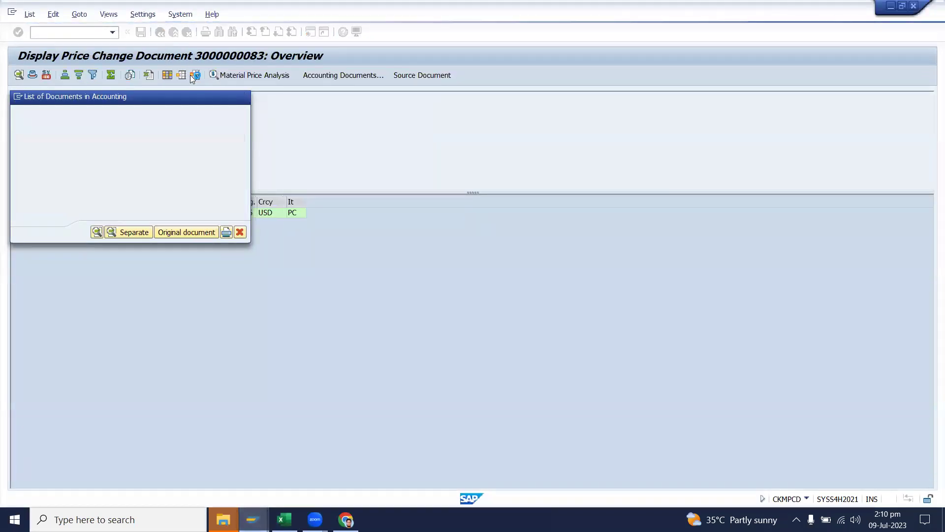
left_click(160, 33)
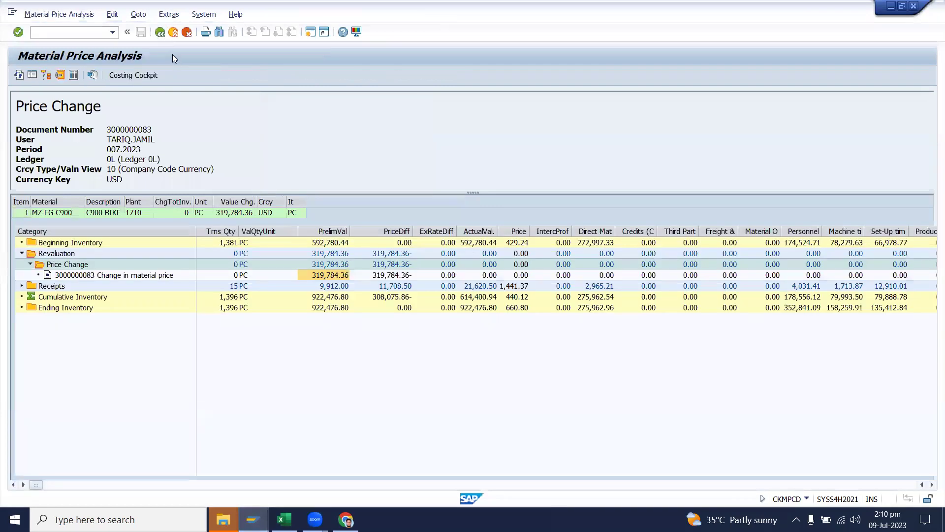
left_click(125, 98)
left_click(41, 92)
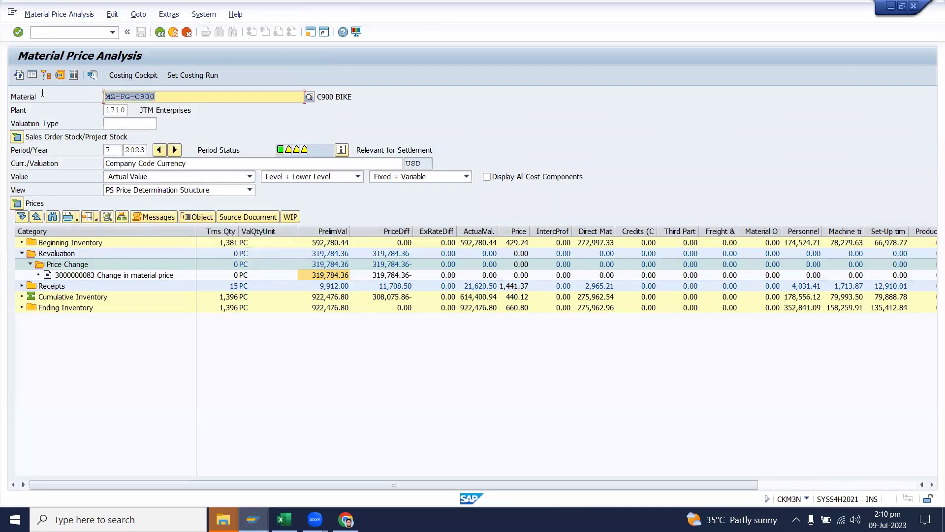
Step: In the other SAP session, run transaction MM03 and display material MZ-FG-C900 in its Costing 2 view
mouse_move(252, 519)
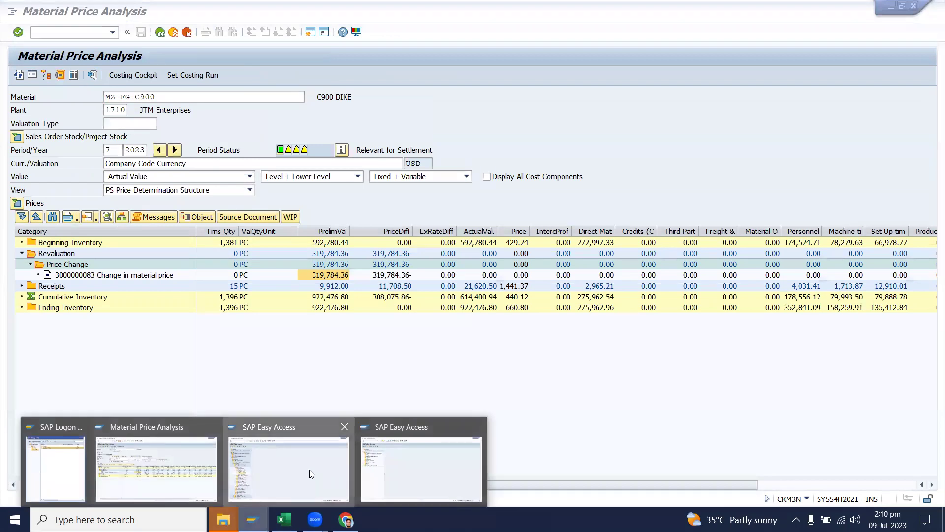
left_click(309, 469)
type("mm03")
key("Return")
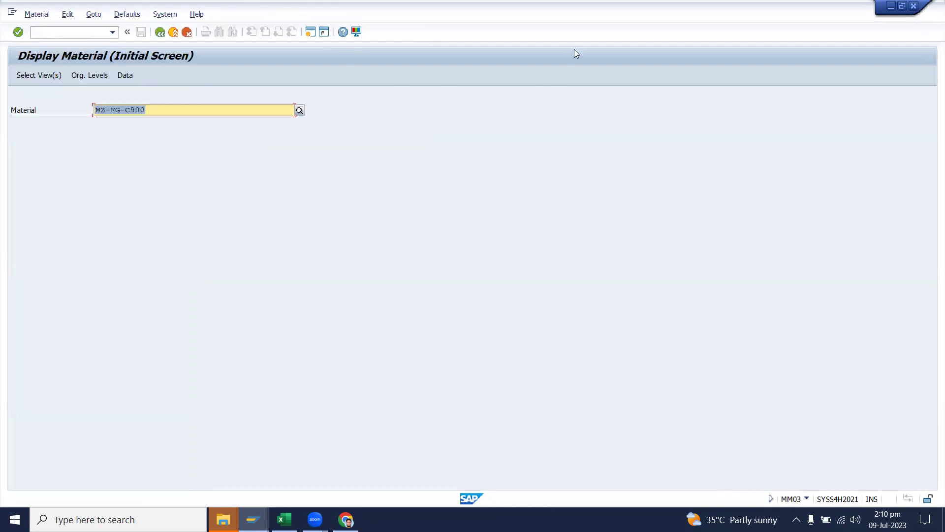
key("Return")
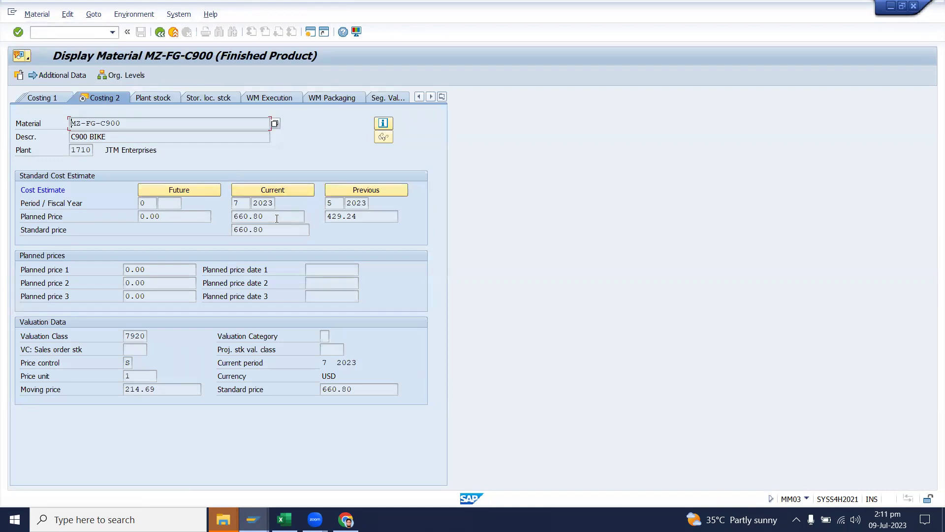
Step: Copy the current planned price 660.80 into R248 in Excel, with heading 7 in R247 and label Std cost in Q248
double_click(257, 217)
key("ctrl+c")
left_click(285, 519)
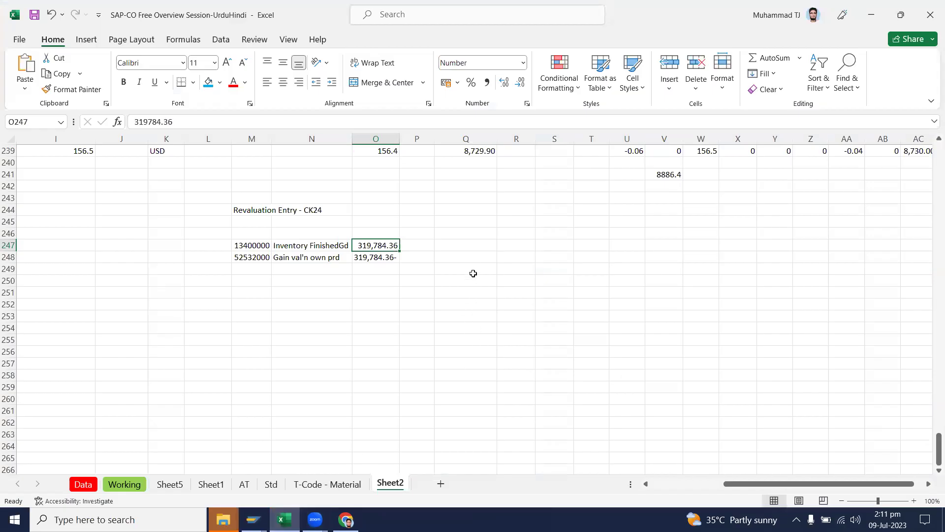
left_click(503, 246)
type("7")
key("Return")
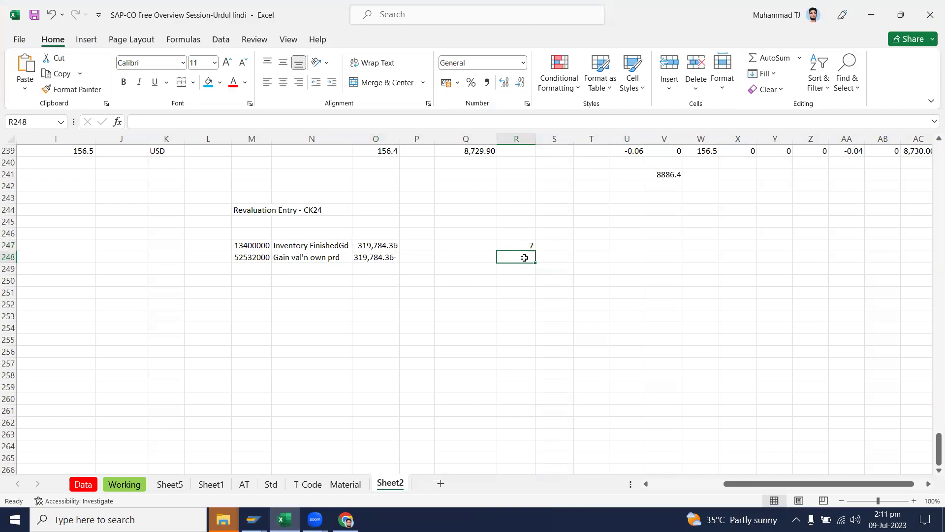
key("ctrl+v")
left_click(467, 260)
type("Std cost")
key("Tab")
Step: Copy the previous planned price 429.24 from the SAP material display into S248 in Excel and enter heading 5 in S247
left_click(552, 245)
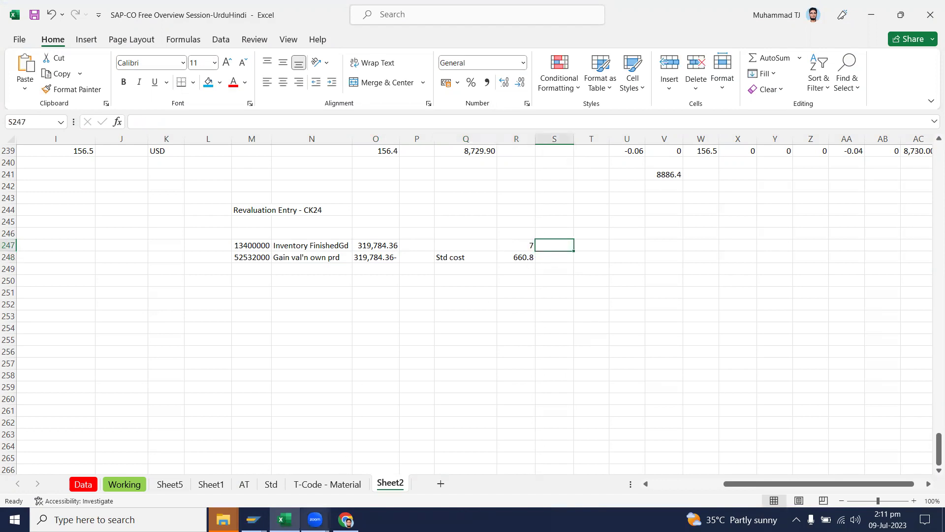
left_click(253, 519)
left_click(275, 479)
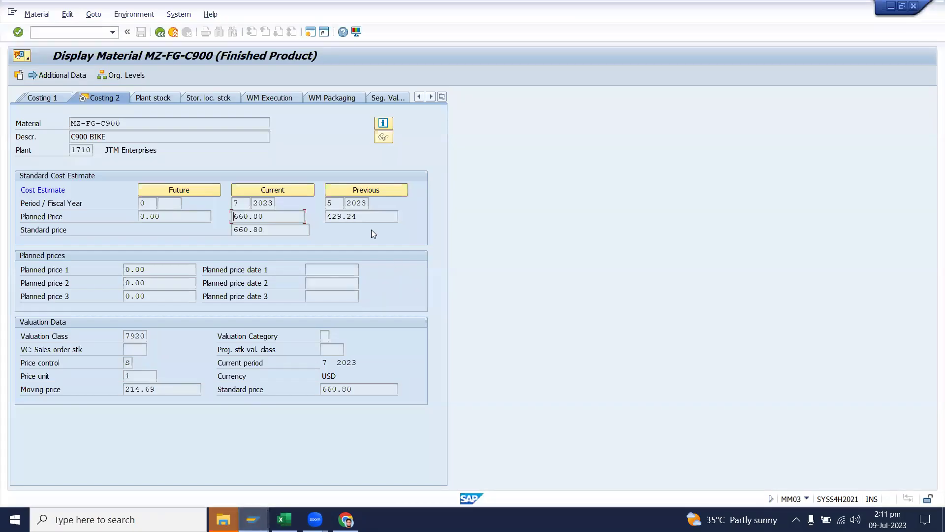
double_click(353, 217)
key("ctrl+c")
key("alt+Tab")
left_click(554, 257)
key("ctrl+v")
left_click(555, 245)
type("65")
key("BackSpace")
key("BackSpace")
type("5")
key("Return")
Step: Enter the heading Difr in T247 and calculate the standard cost difference in T248 as R248 minus S248
left_click(601, 247)
type("Difr")
key("Return")
type("+")
key("Left")
key("Left")
type("-")
key("Left")
key("Return")
left_click(600, 258)
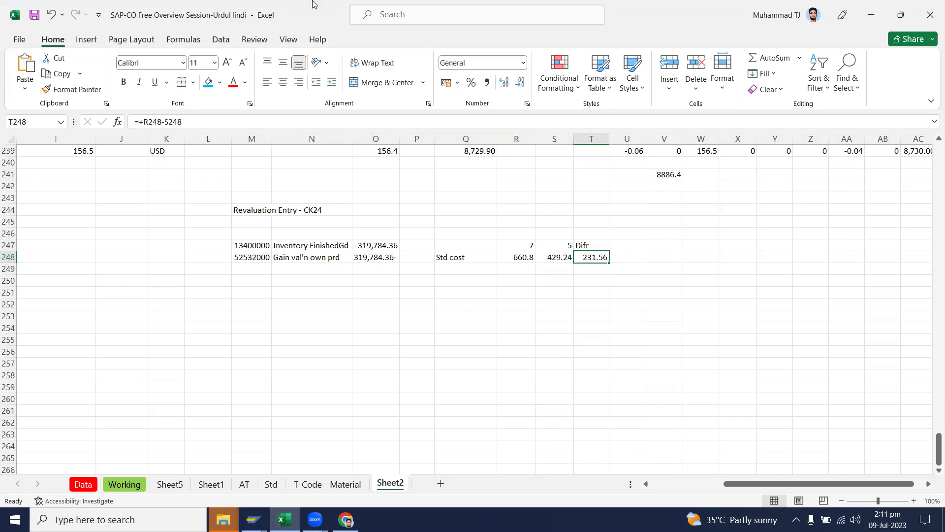
left_click(459, 21)
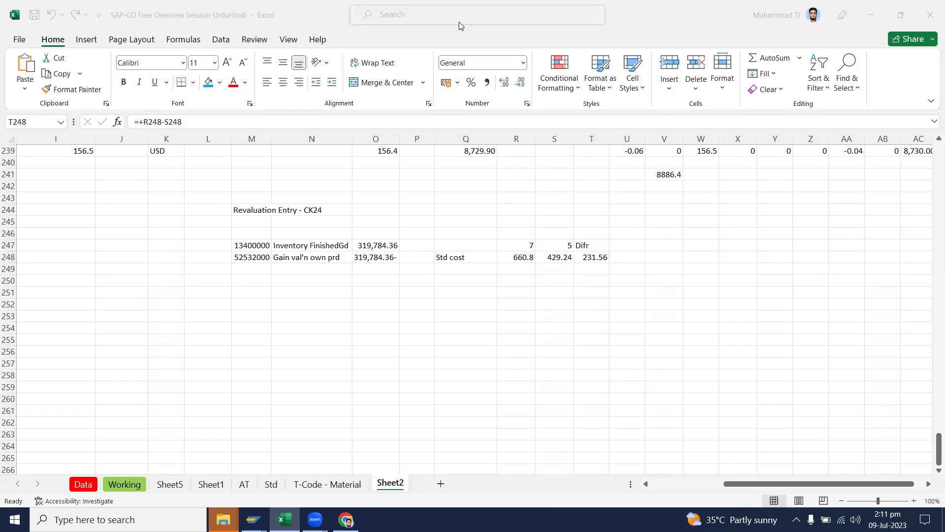
left_click(308, 206)
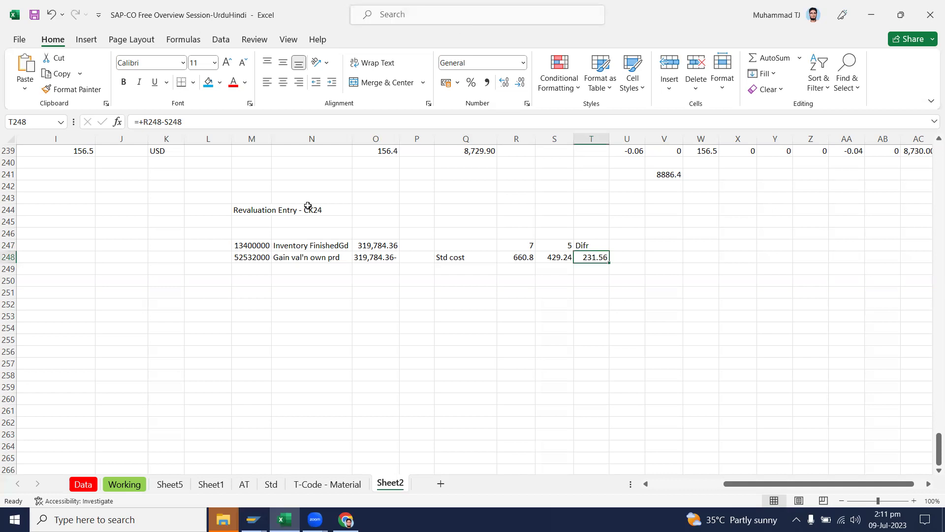
left_click(595, 262)
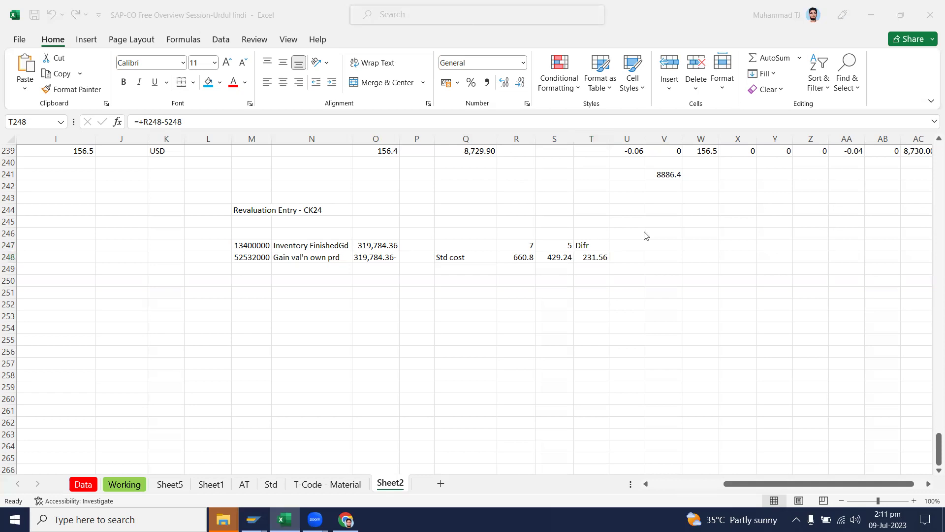
left_click(602, 257)
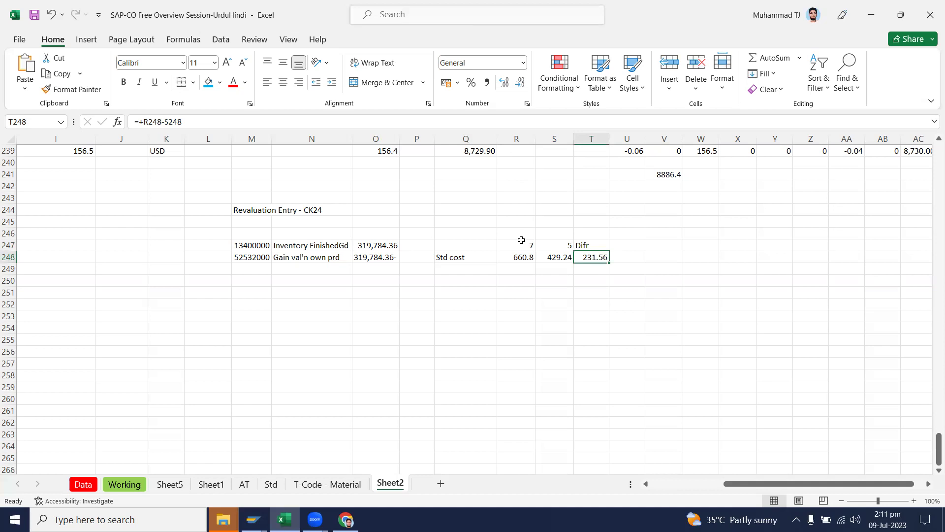
Step: Centre and bold the headings 7, 5 and Difr in R247:T247
left_click_drag(522, 235, 583, 245)
left_click_drag(519, 241, 597, 242)
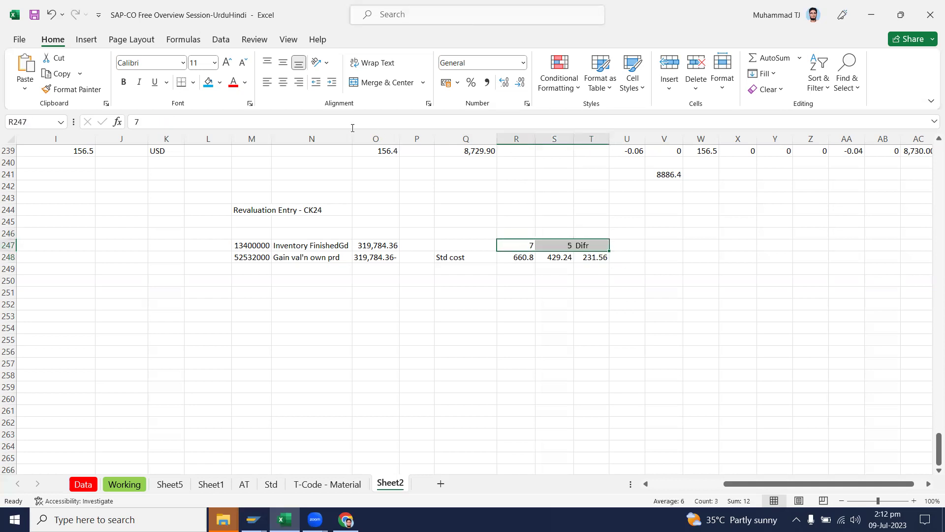
left_click(286, 87)
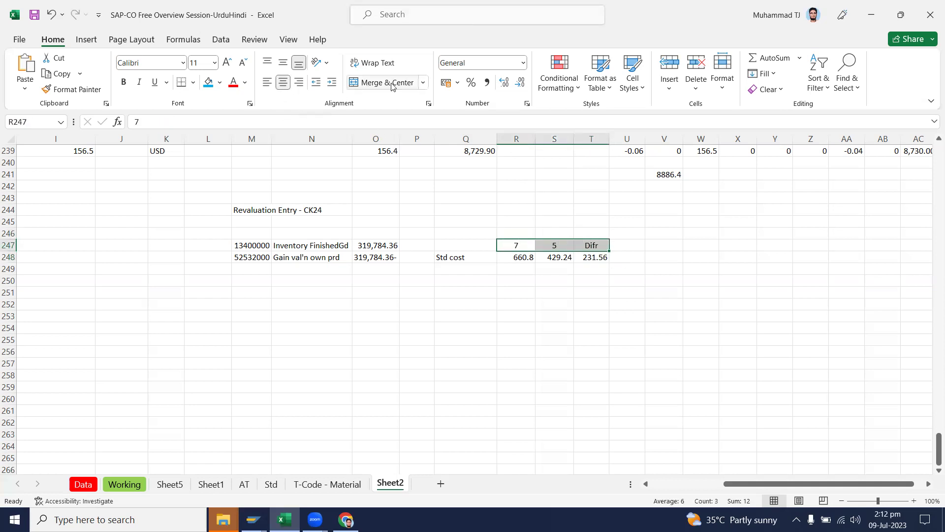
left_click(123, 83)
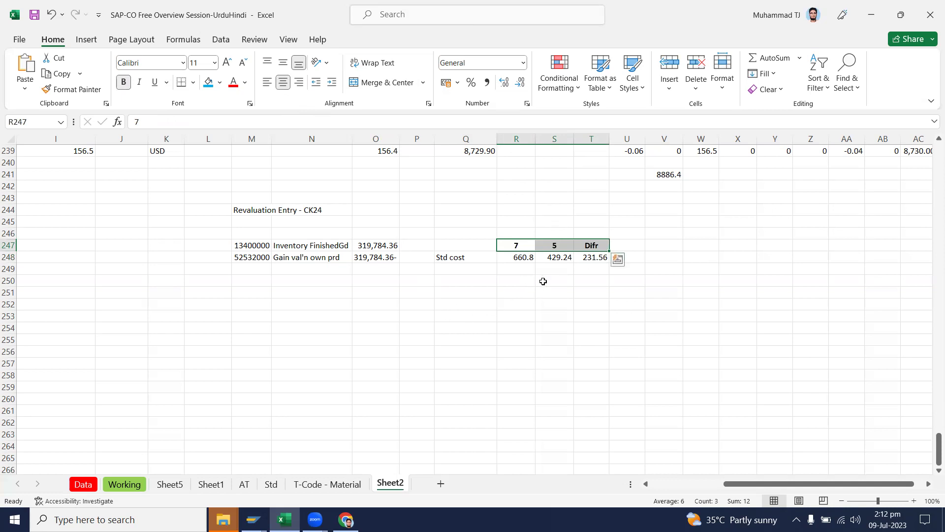
left_click(583, 272)
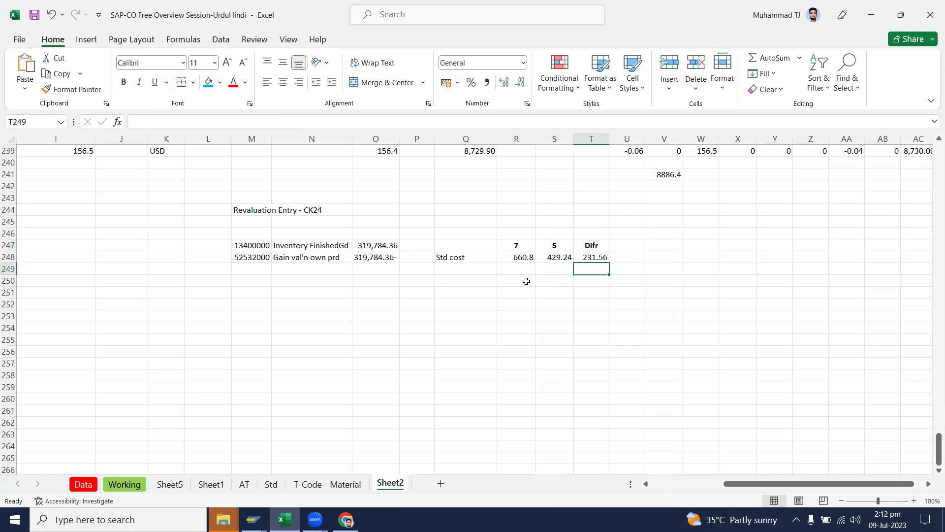
Step: Check the Beginning Inventory quantity in SAP's Material Price Analysis and the difference formula in T248 in Excel
left_click(372, 278)
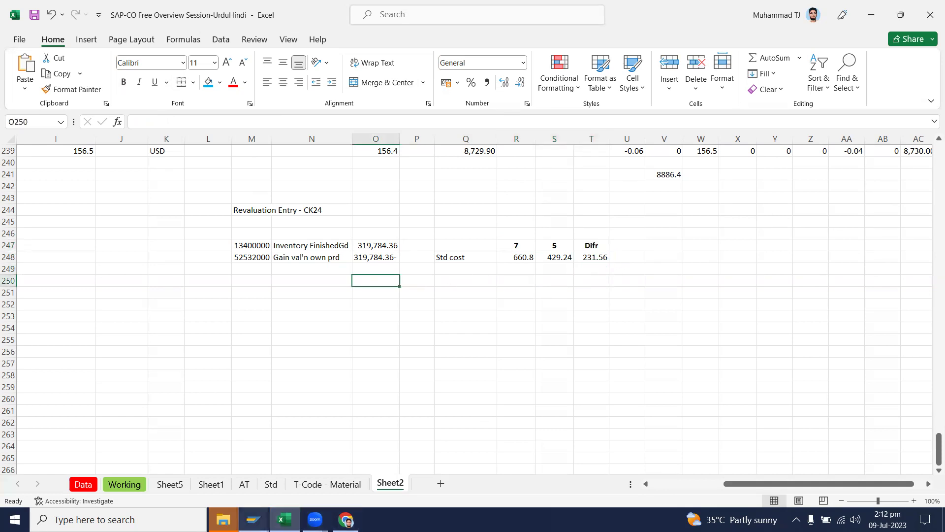
left_click(253, 519)
left_click(167, 473)
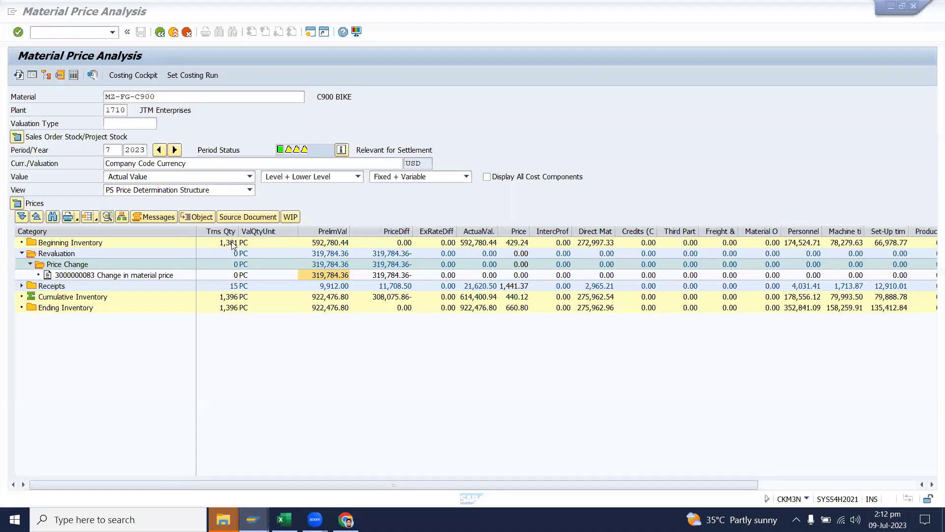
left_click(284, 519)
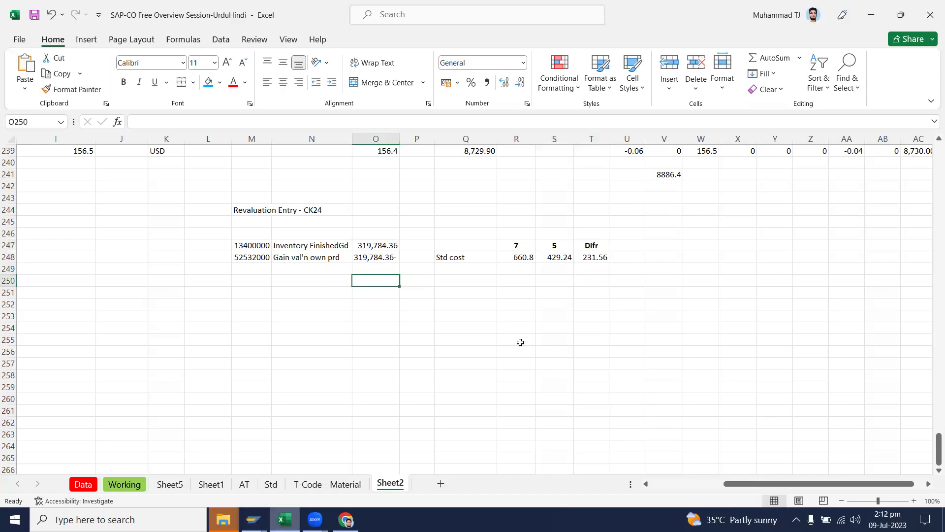
left_click(593, 263)
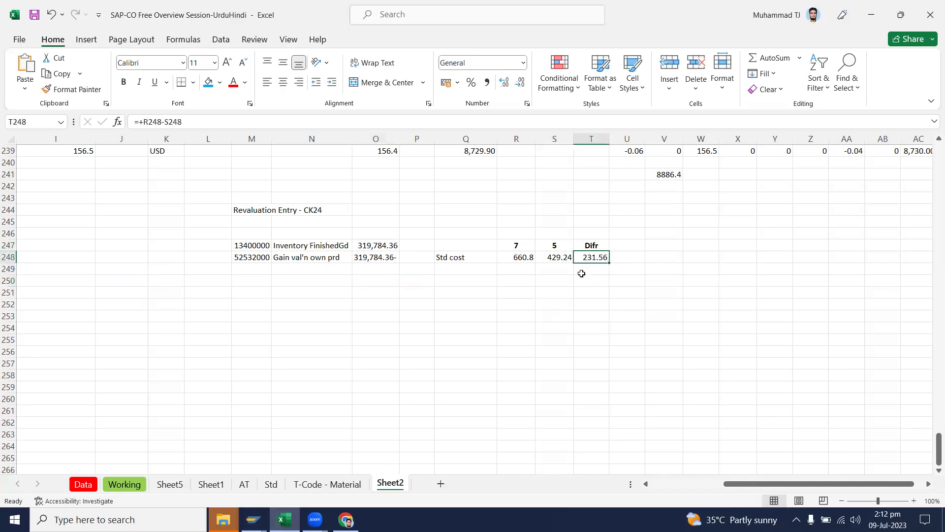
double_click(593, 257)
key("Escape")
Step: Enter the Beginning Inventory quantity 1381 from SAP into cell T250 in Excel
key("alt+Tab")
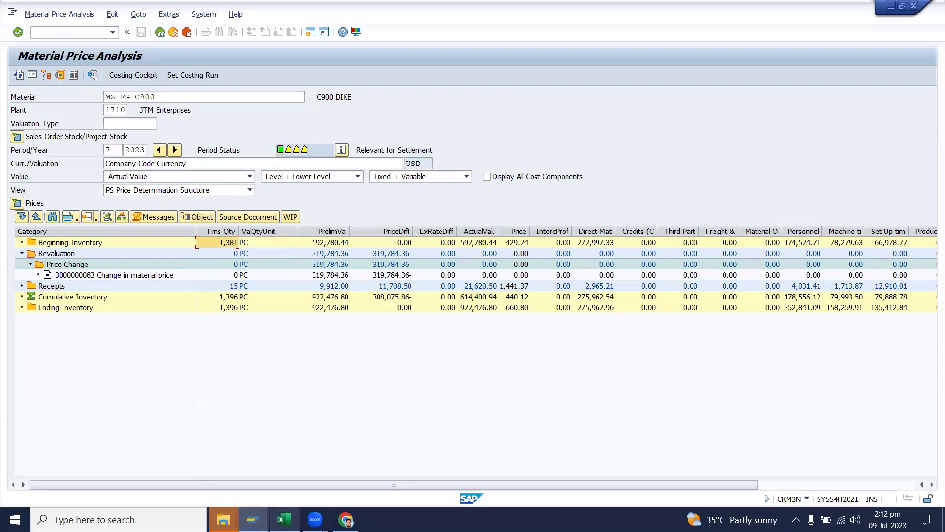
left_click(284, 519)
left_click(631, 257)
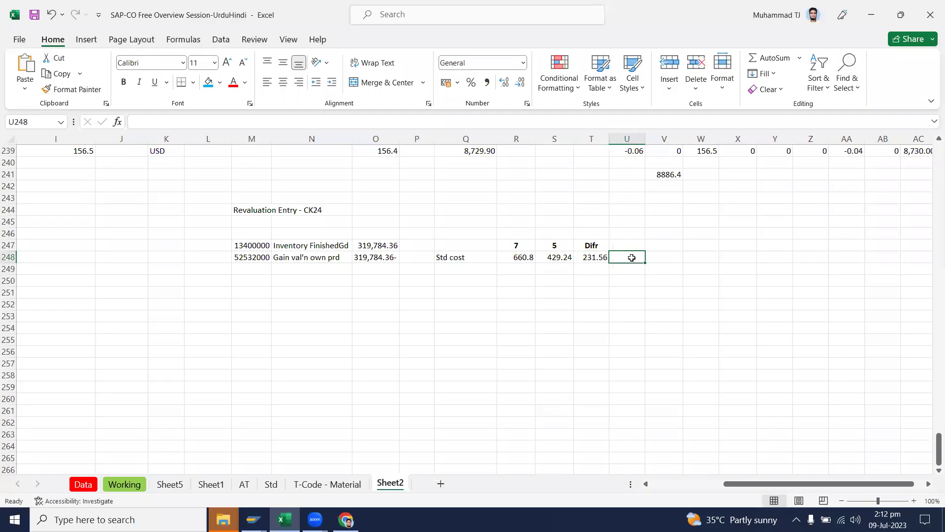
key("Down")
key("Down")
key("Left")
type("13")
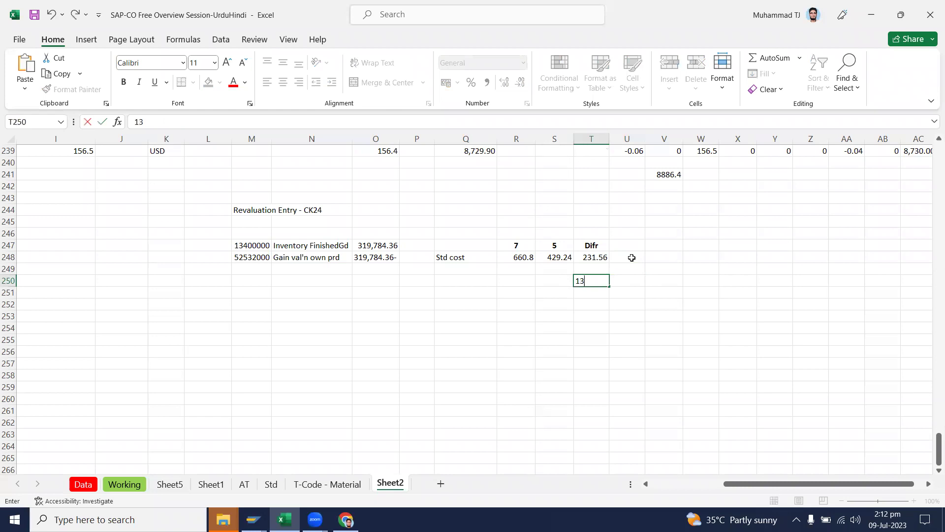
type("81")
key("Return")
Step: Calculate the revaluation amount in T252 by multiplying the quantity in T250 by the cost difference in T248
key("Return")
type("+")
key("Up")
key("Up")
type("*")
key("Up")
key("Up")
key("Up")
key("Up")
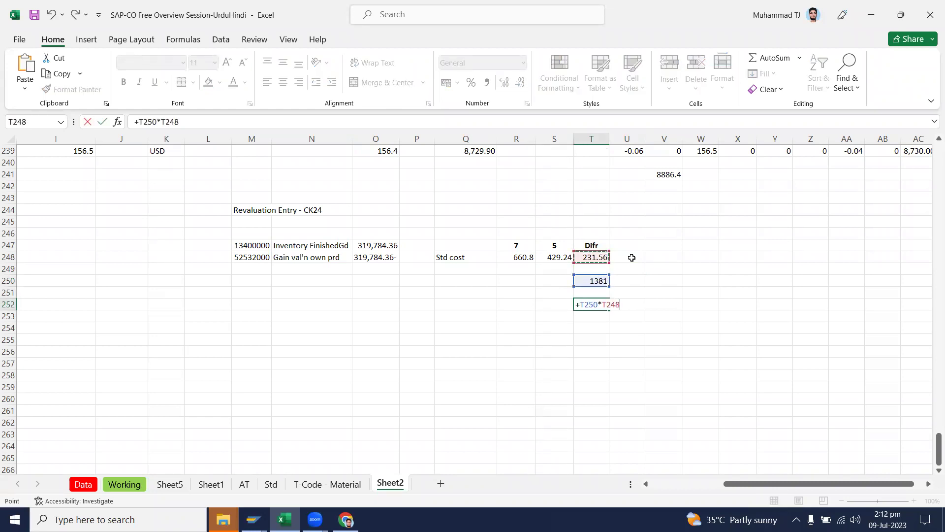
key("Return")
Step: Fill O247 and T252 with light green and format both amounts with thousands separators and no decimals
left_click(378, 245)
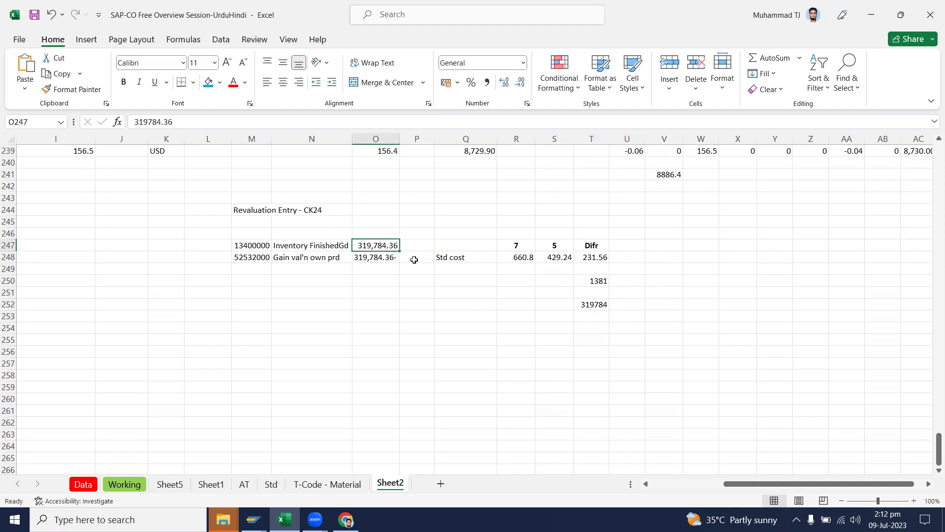
left_click(590, 304, "ctrl")
left_click(220, 83)
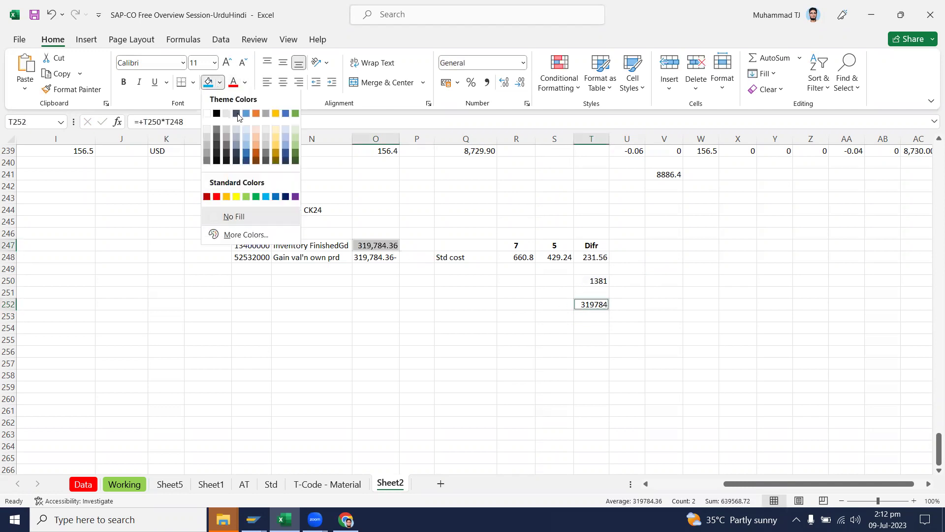
left_click(248, 198)
left_click(487, 83)
left_click(522, 83)
left_click(521, 83)
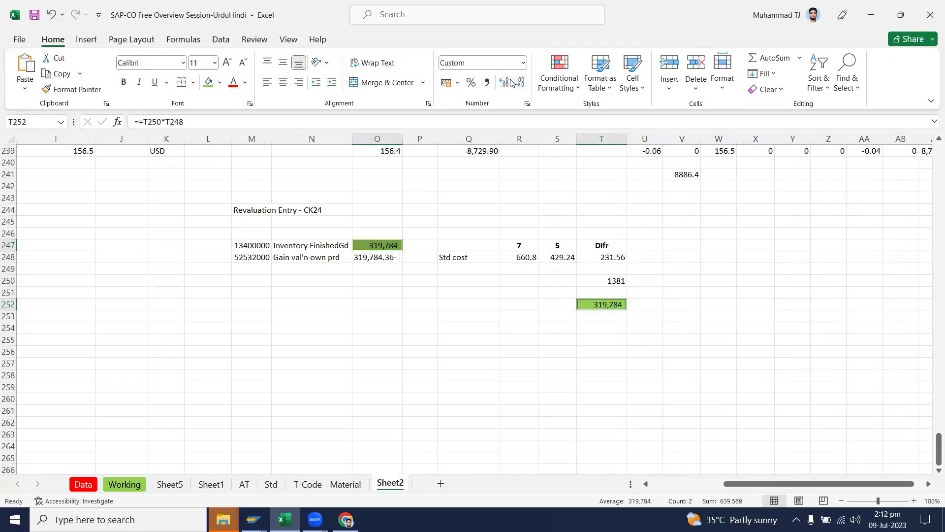
left_click(457, 292)
left_click(253, 519)
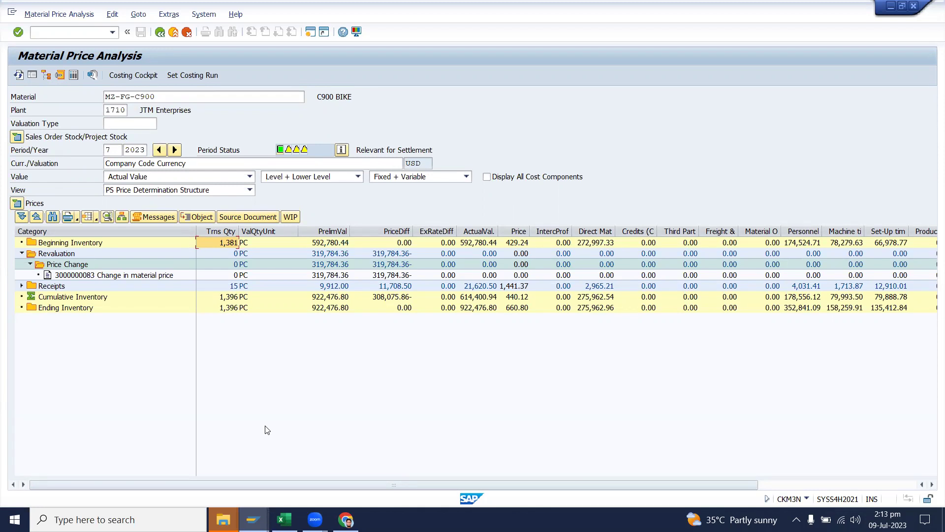
key("alt+Tab")
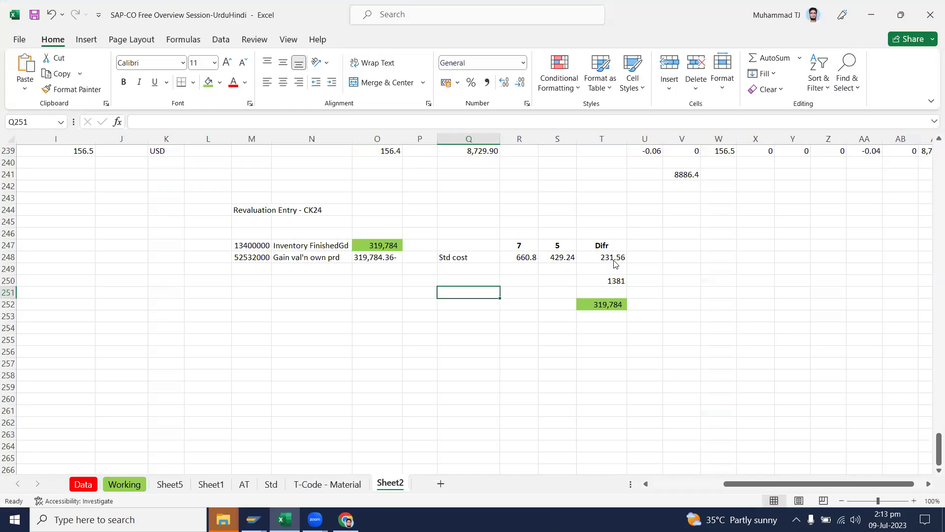
Step: Review the standard costs, difference, quantity and revaluation formulas in R248:T252 and the revaluation entry in M247:O248
left_click_drag(636, 335, 635, 328)
scroll(615, 297, "up", 2)
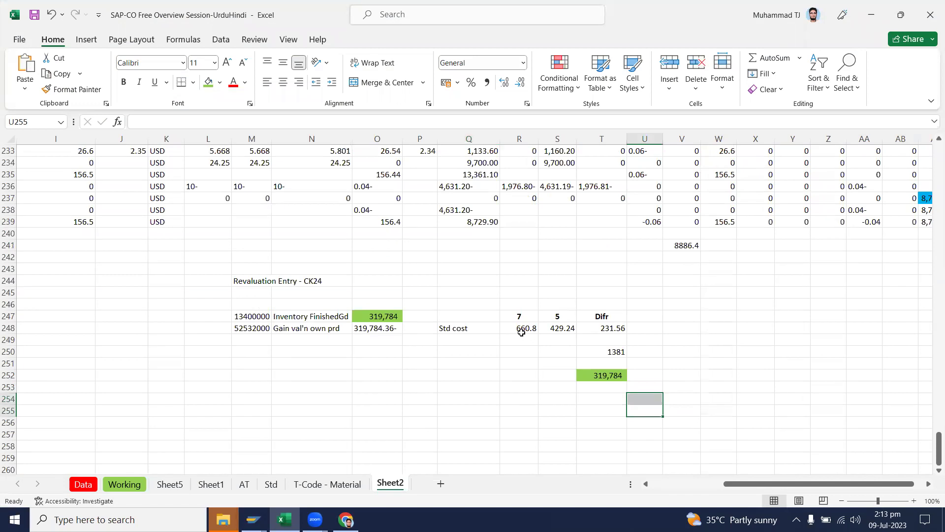
left_click(565, 329)
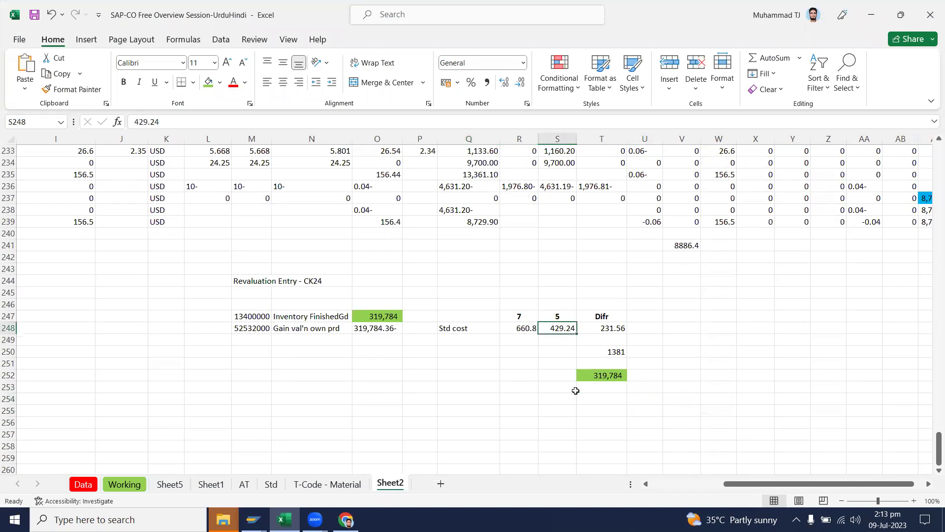
left_click(525, 327)
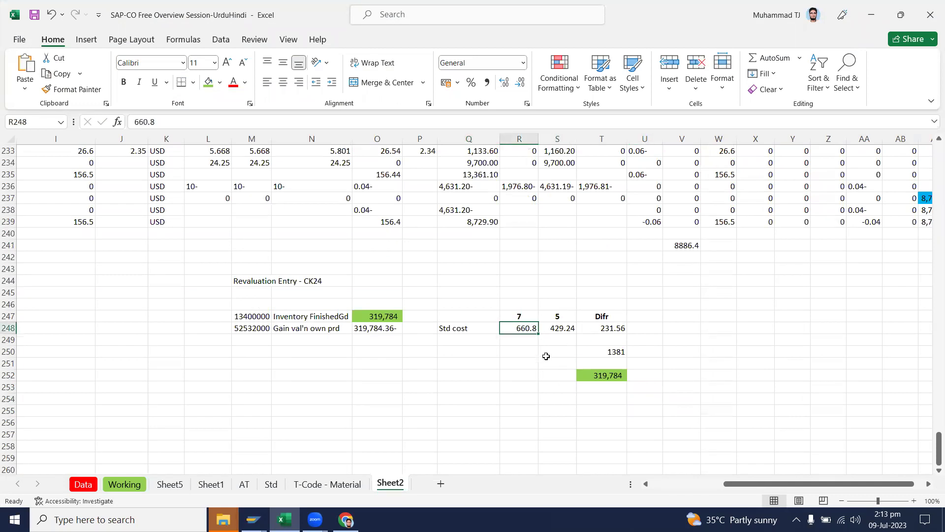
left_click(615, 328)
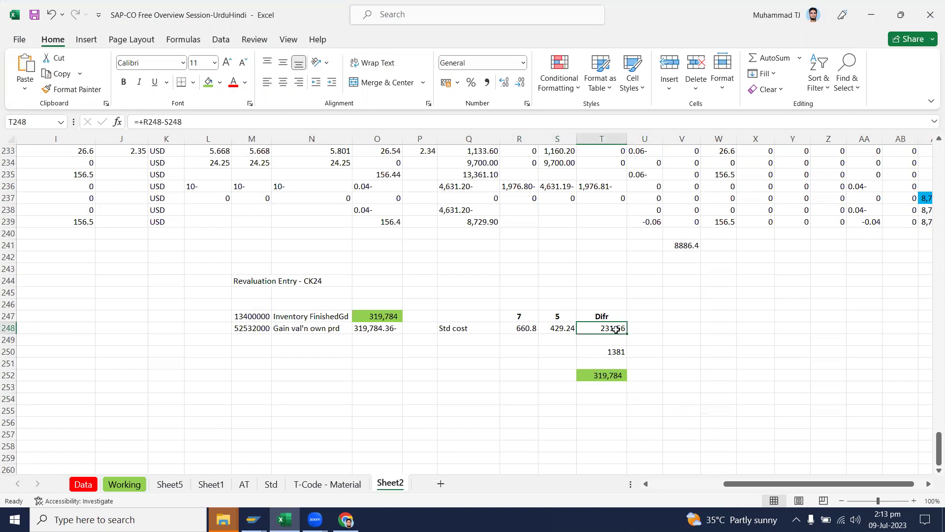
double_click(615, 328)
key("Escape")
left_click(565, 329)
left_click(531, 327)
left_click(607, 326)
left_click(618, 352)
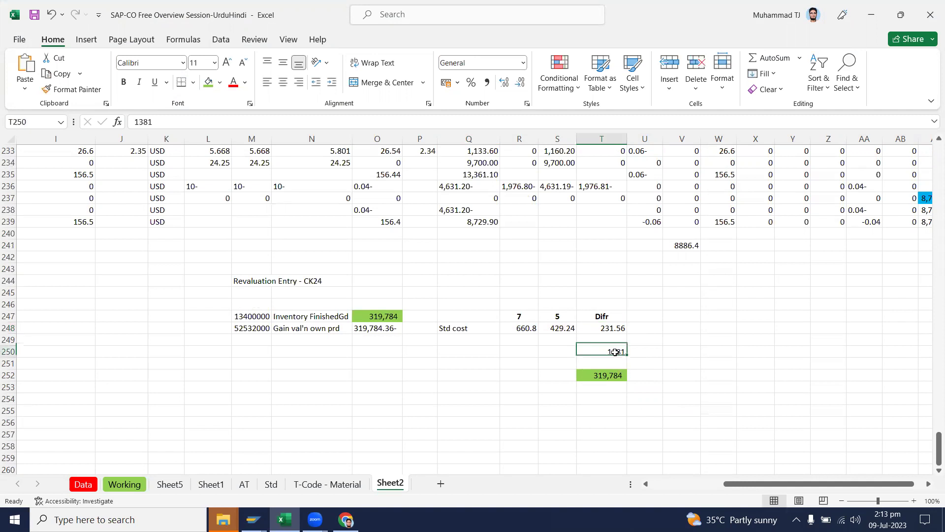
double_click(615, 374)
key("Escape")
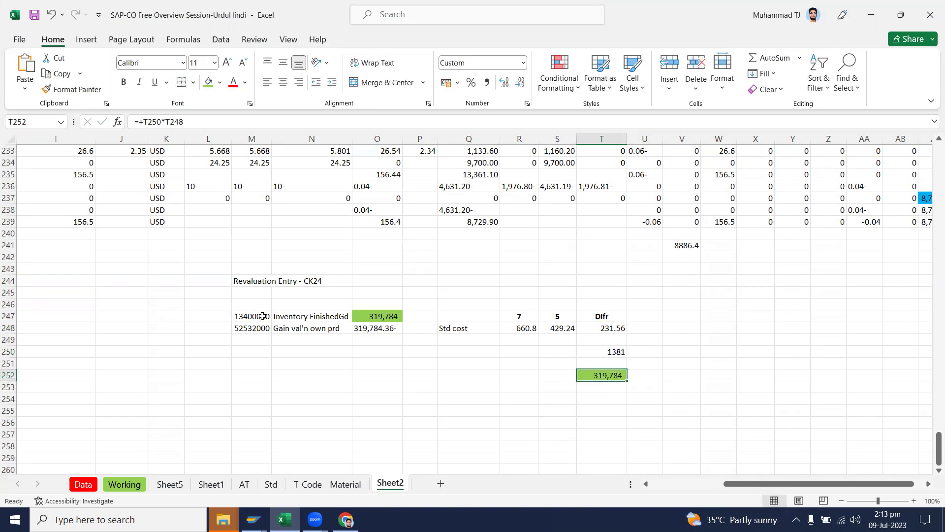
left_click_drag(261, 316, 381, 324)
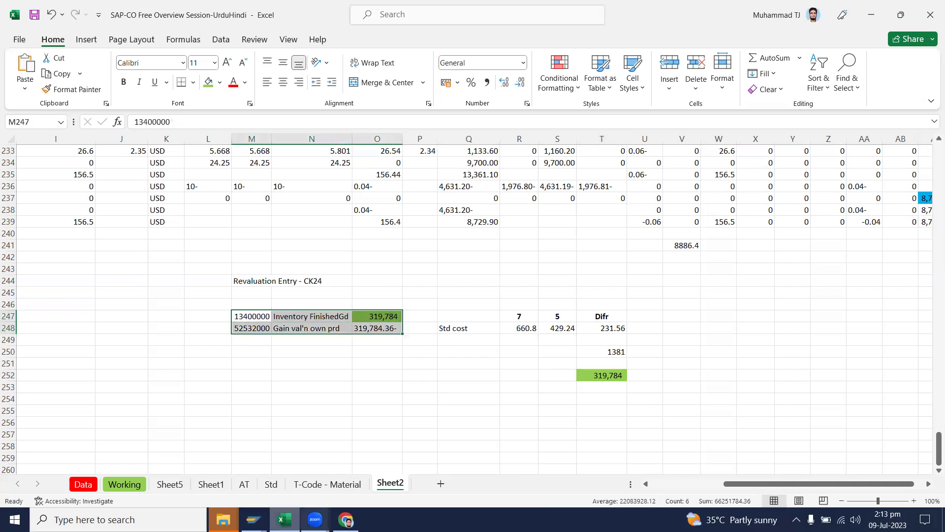
Step: Switch to SAP, compare the revaluation's preliminary valuation and price difference in Material Price Analysis, and collapse the Price Change node
key("alt+Tab")
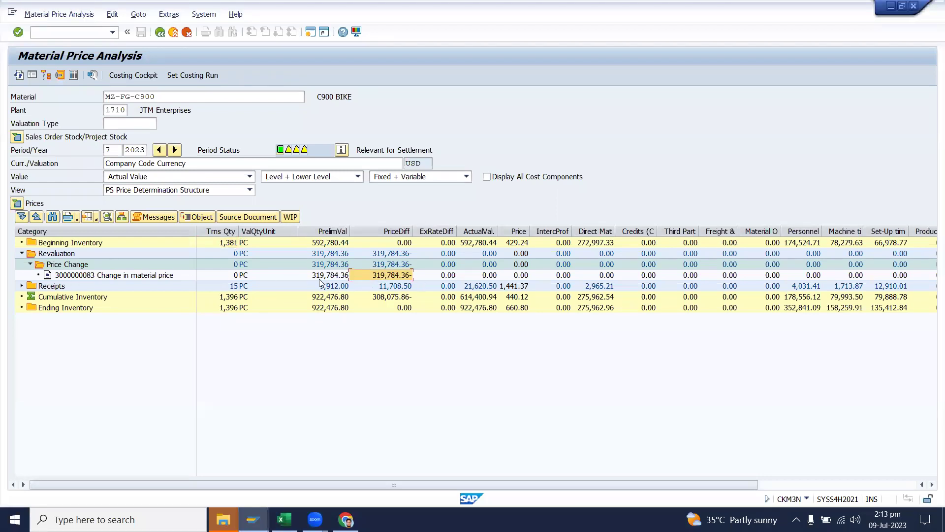
left_click(321, 277)
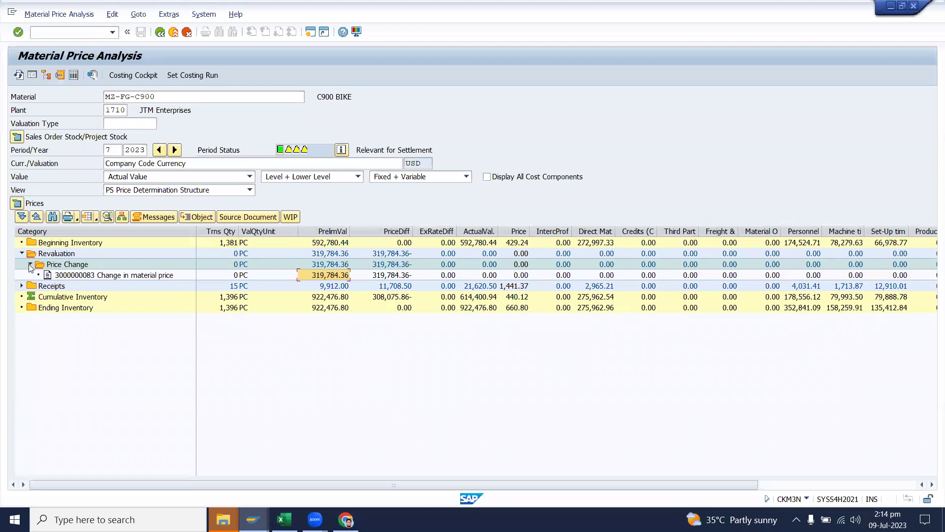
left_click(325, 230)
left_click(390, 231)
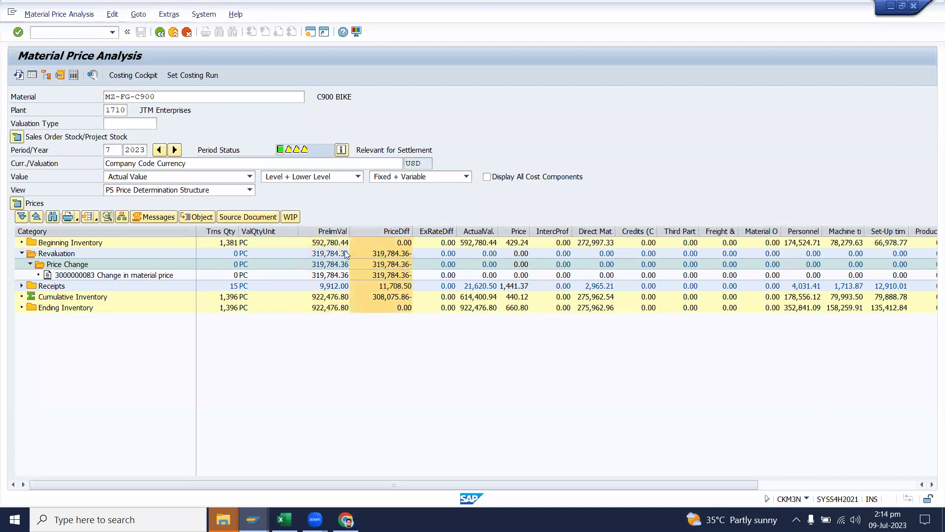
left_click(30, 265)
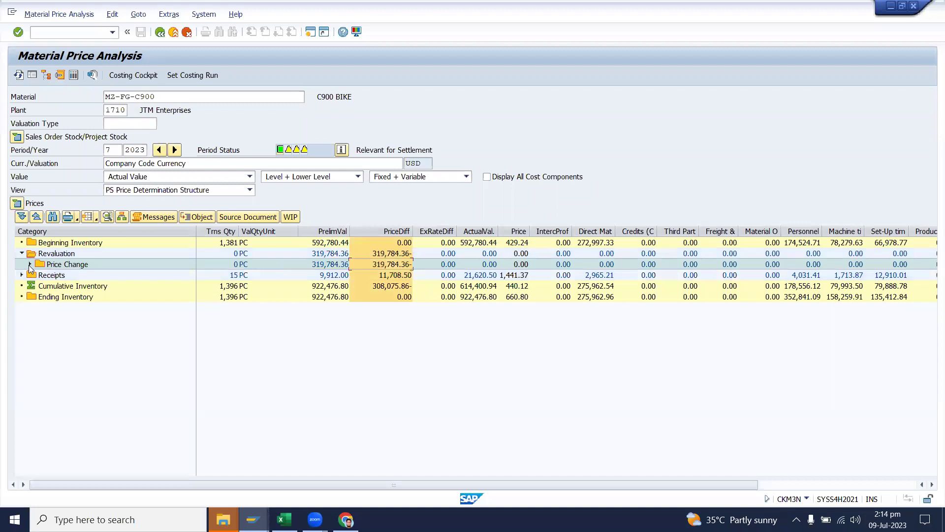
Step: Narrow the Category and transaction quantity columns of the price analysis table in SAP
left_click_drag(197, 231, 125, 241)
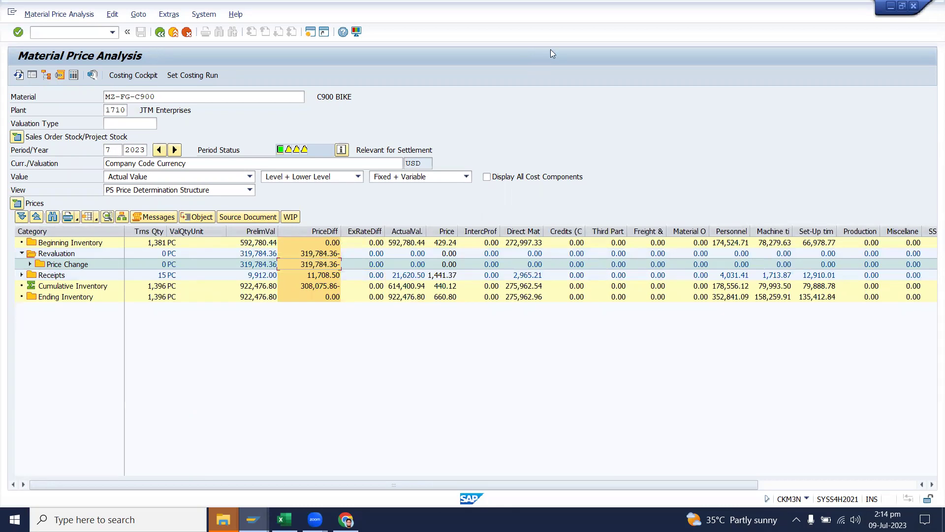
left_click_drag(124, 232, 119, 232)
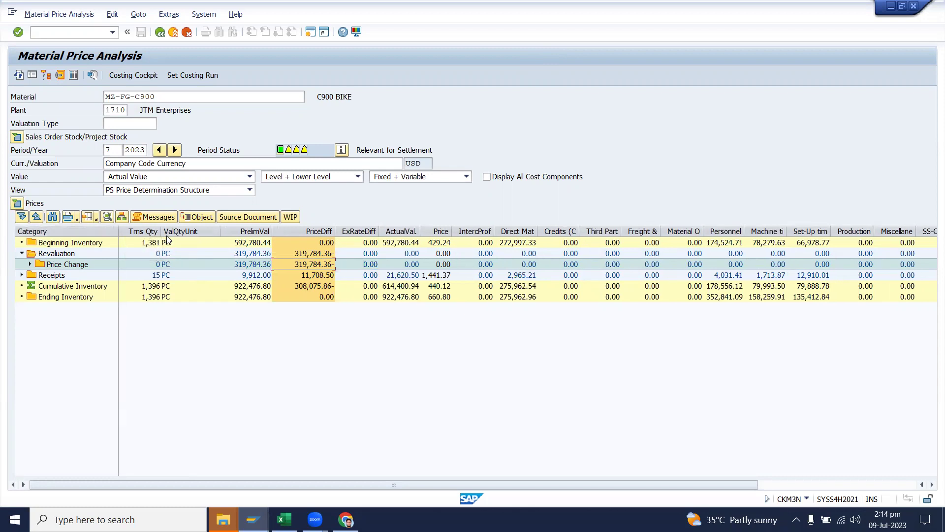
left_click_drag(161, 230, 154, 228)
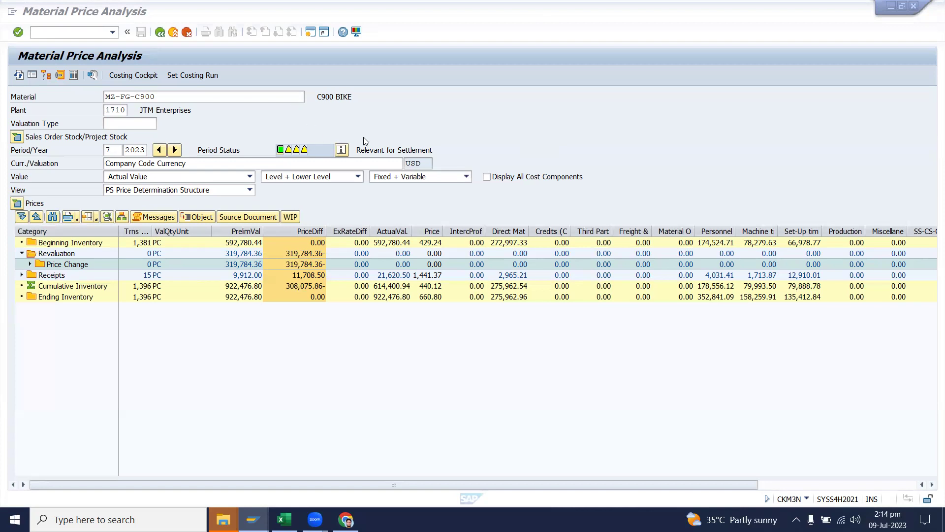
left_click(428, 95)
key("ctrl+n")
Step: Switch to Excel and fill cell B41 yellow so the highlight covers the whole After _ MIGO heading on Sheet2
left_click(290, 518)
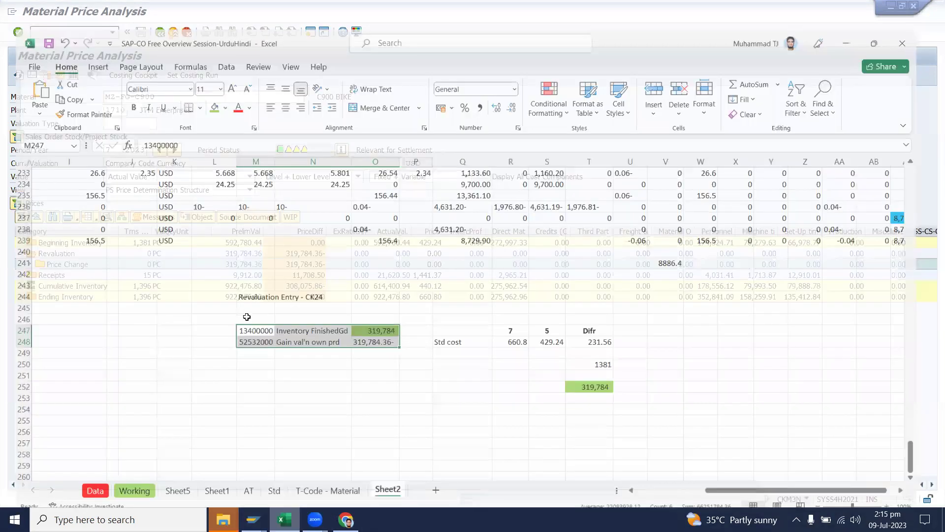
scroll(248, 316, "up", 20)
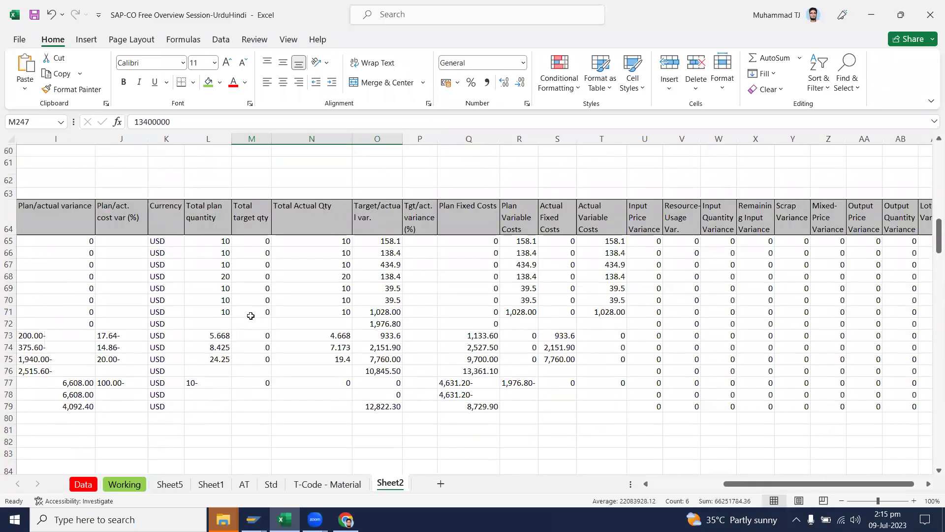
left_click_drag(791, 487, 717, 487)
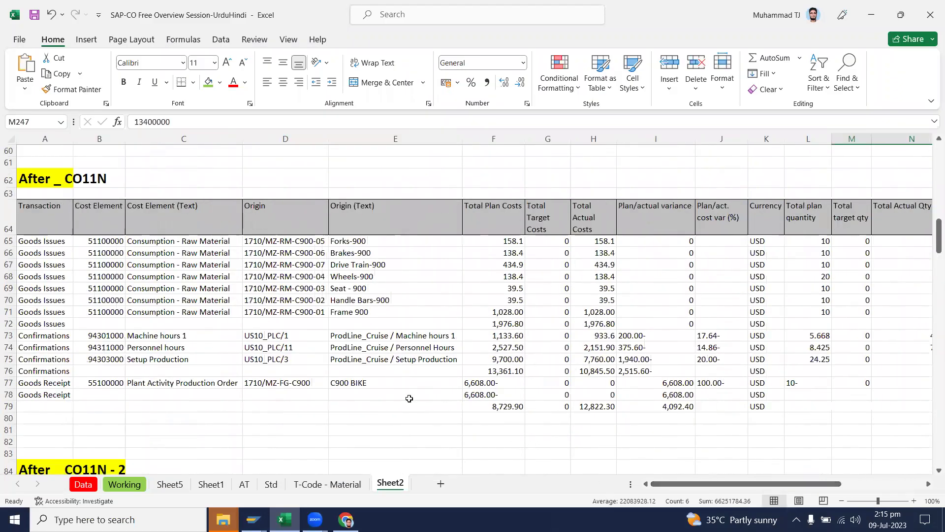
scroll(441, 314, "up", 5)
scroll(440, 313, "up", 6)
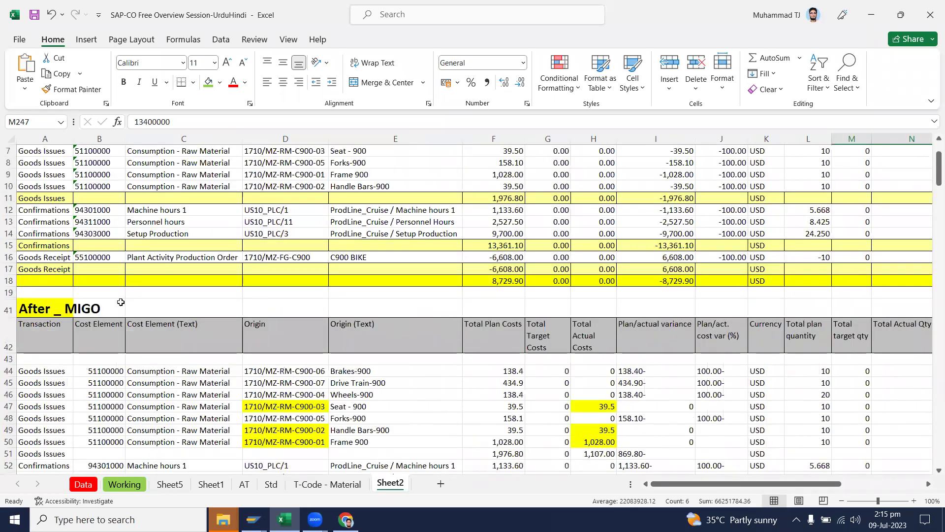
left_click(97, 315)
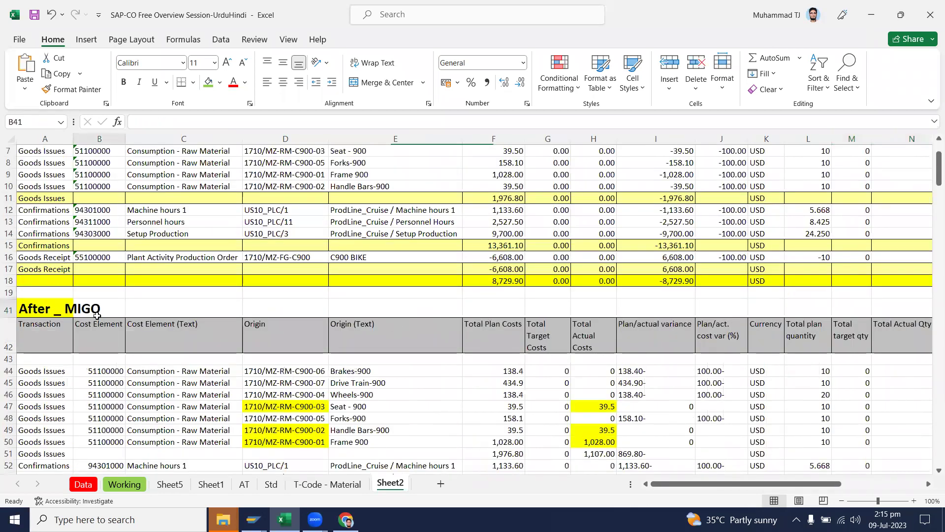
left_click(219, 82)
key("Escape")
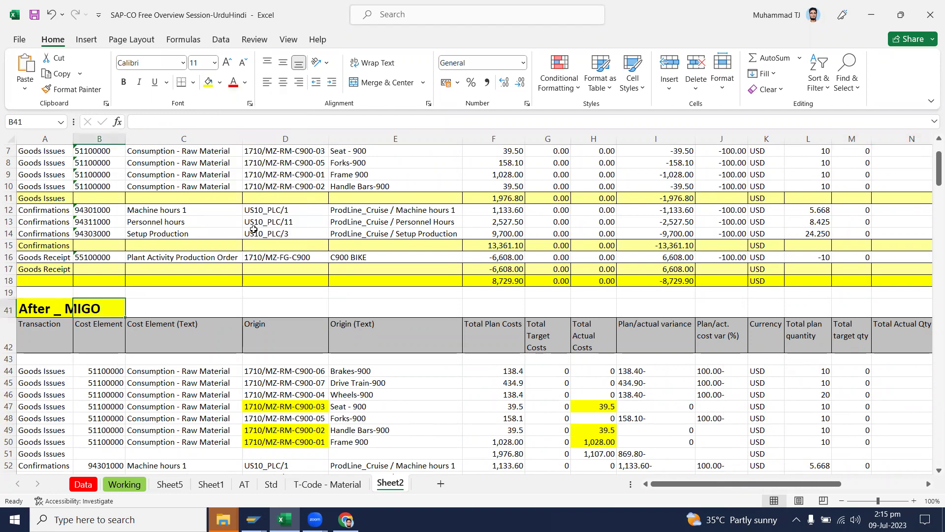
Step: Review the planned and actual cost tables on Sheet2, from the initial plan through After _ MIGO to After _ CO11N
left_click(253, 231)
scroll(257, 255, "up", 2)
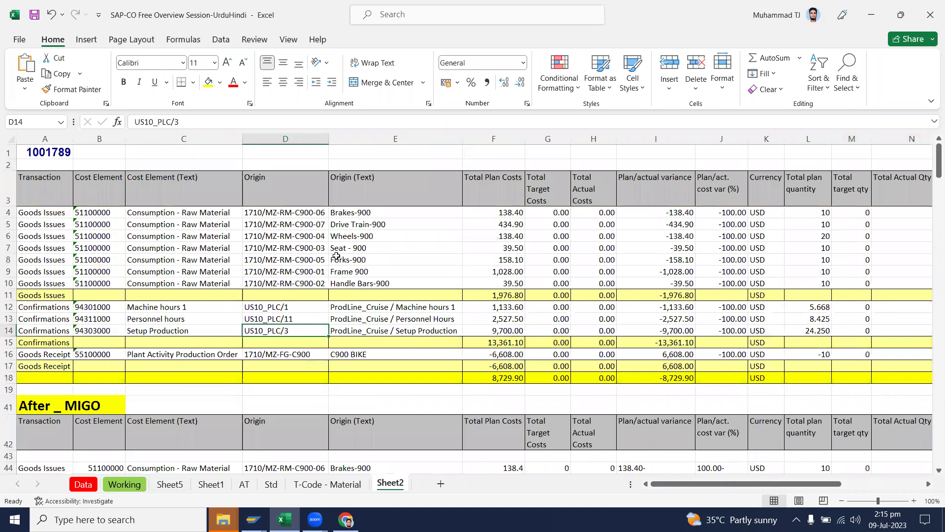
scroll(337, 256, "down", 3)
scroll(340, 253, "down", 2)
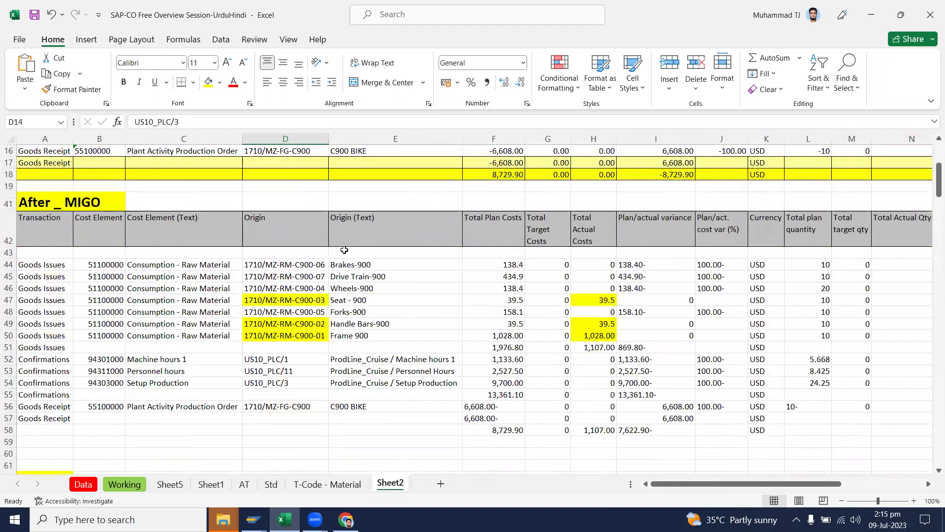
left_click(284, 520)
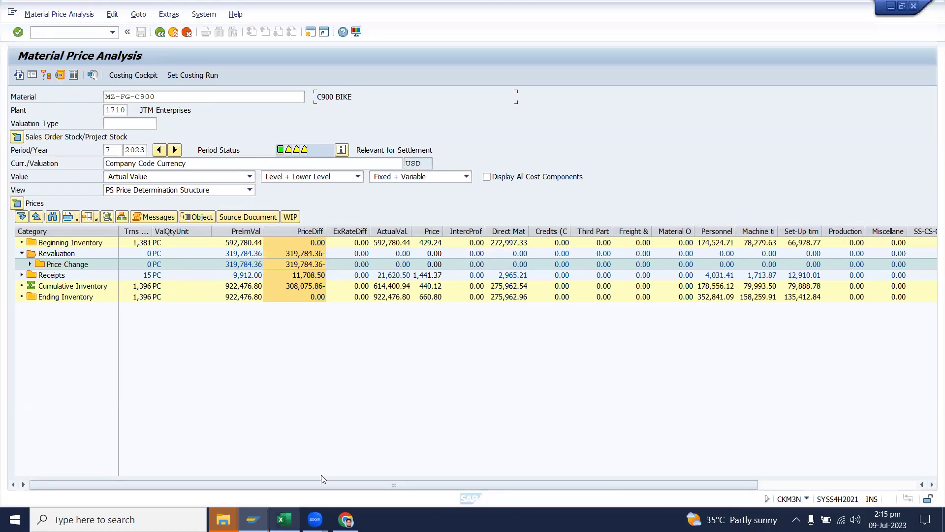
left_click(284, 519)
scroll(583, 390, "up", 4)
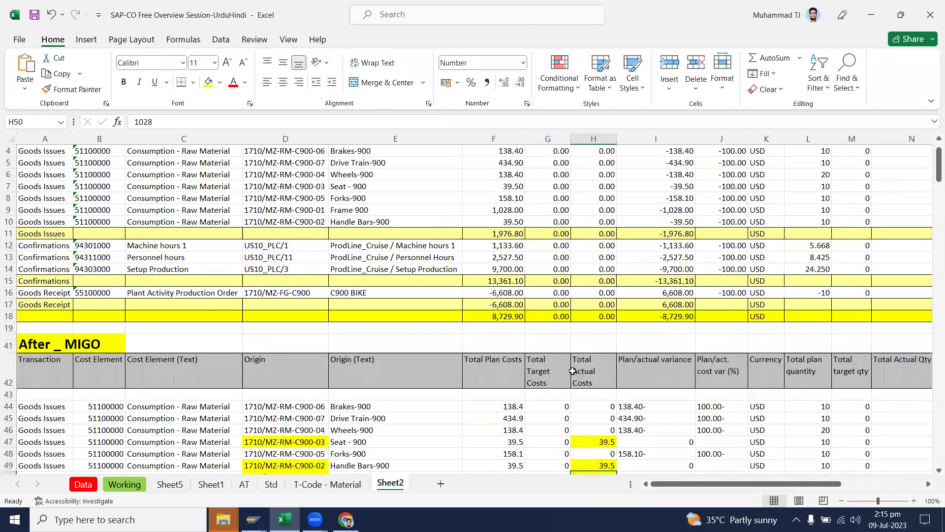
scroll(493, 319, "down", 6)
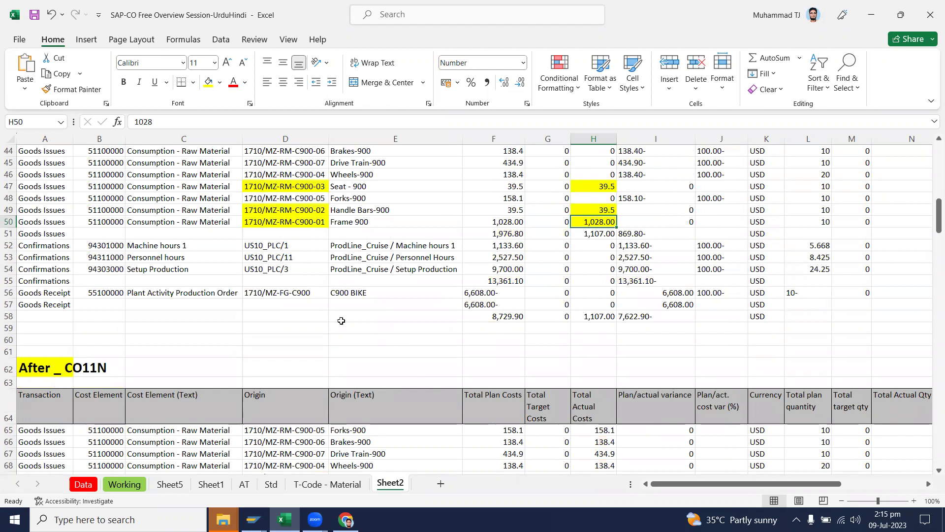
scroll(341, 320, "down", 4)
Step: Examine the preliminary valuation, price difference, exchange rate difference, actual value and price columns in SAP's Material Price Analysis
mouse_move(252, 520)
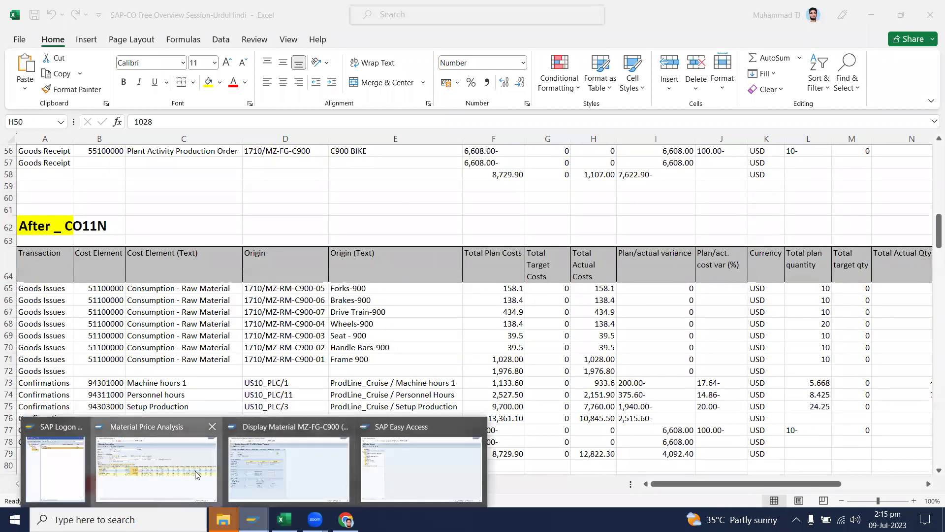
left_click(195, 470)
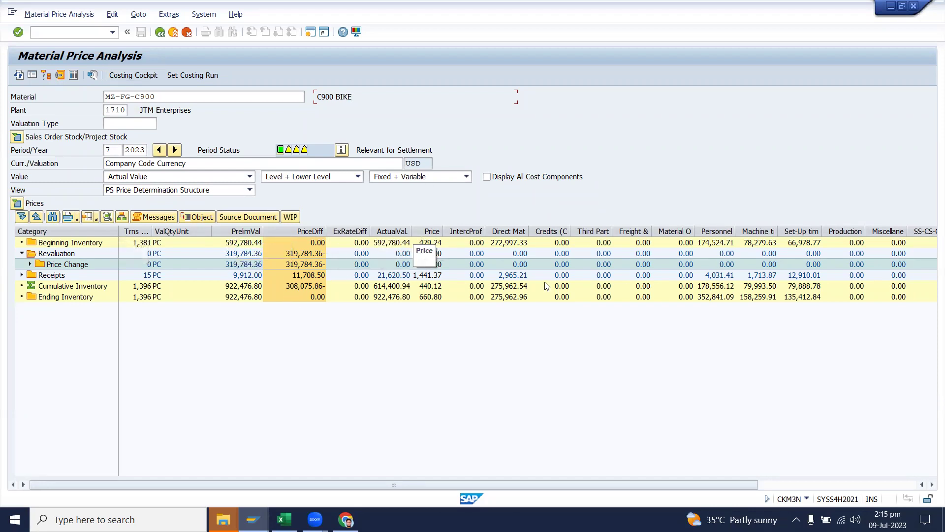
left_click(244, 233)
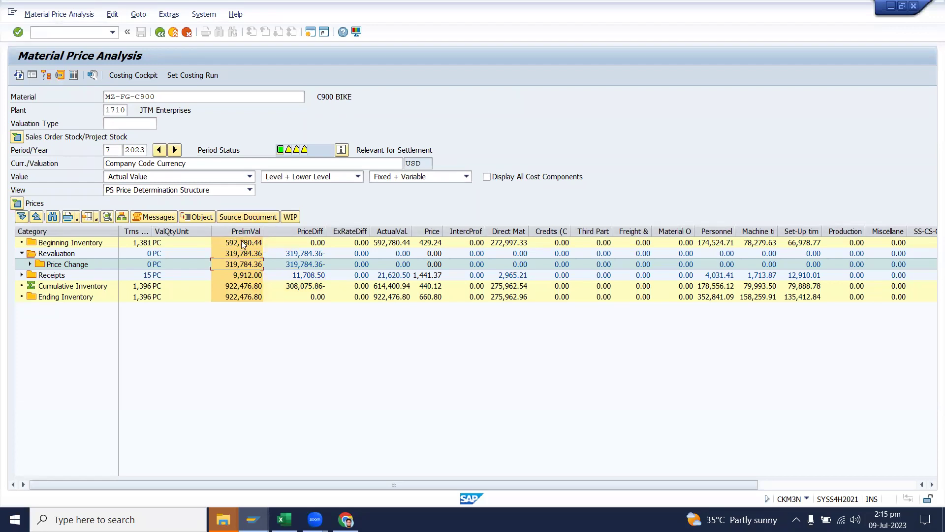
left_click_drag(265, 230, 268, 226)
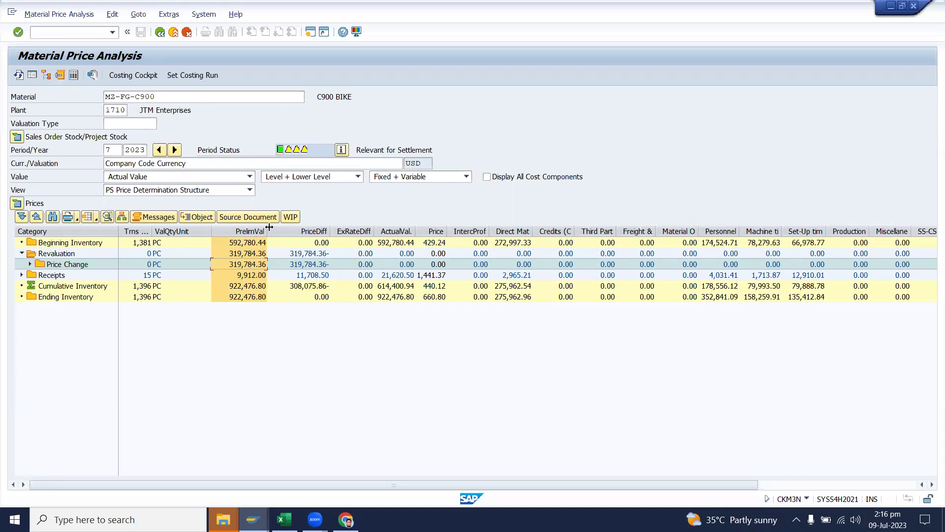
key("Right")
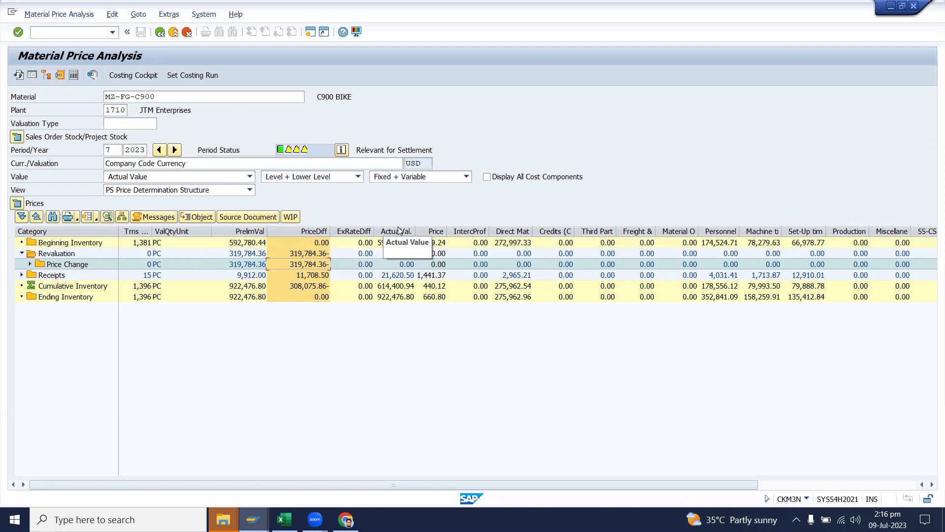
key("Right")
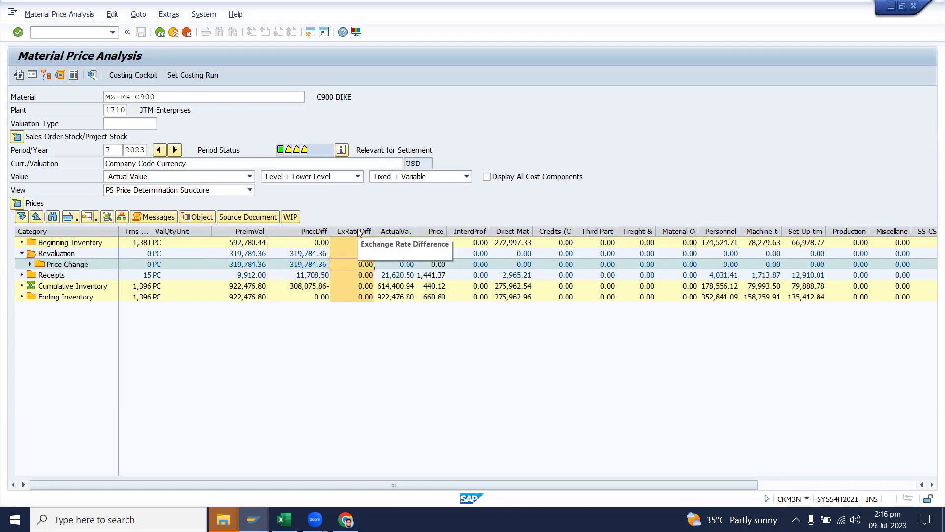
left_click(411, 232)
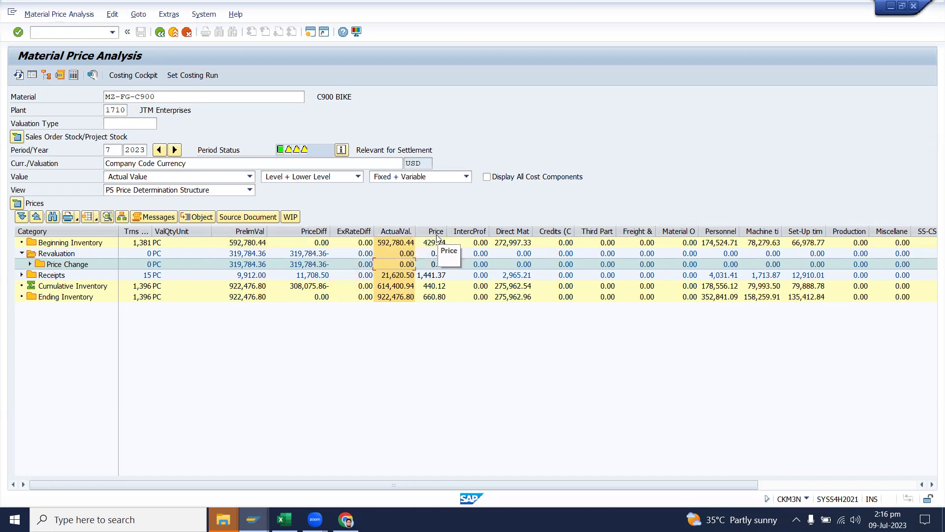
left_click(433, 233)
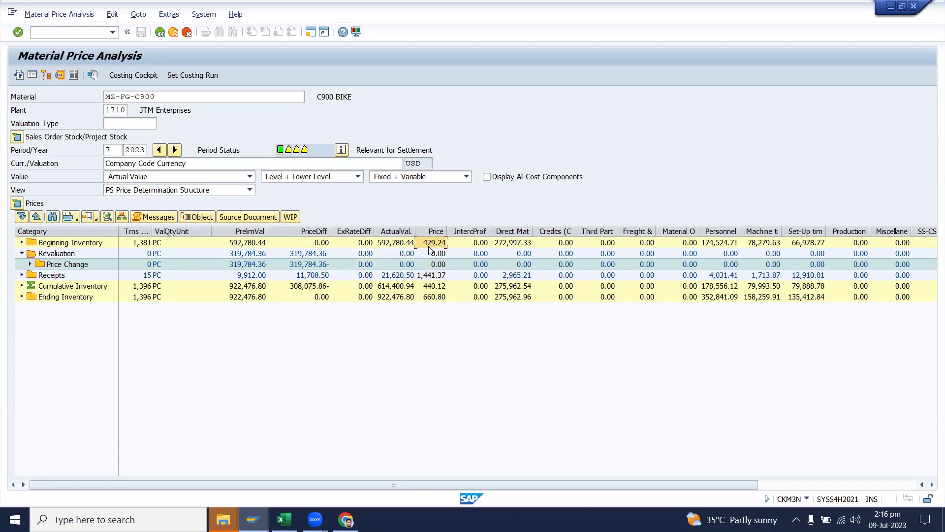
Step: Switch to Excel and locate the period 5 standard cost in the Revaluation Entry - CK24 working on Sheet2
key("alt+Tab")
scroll(663, 320, "down", 16)
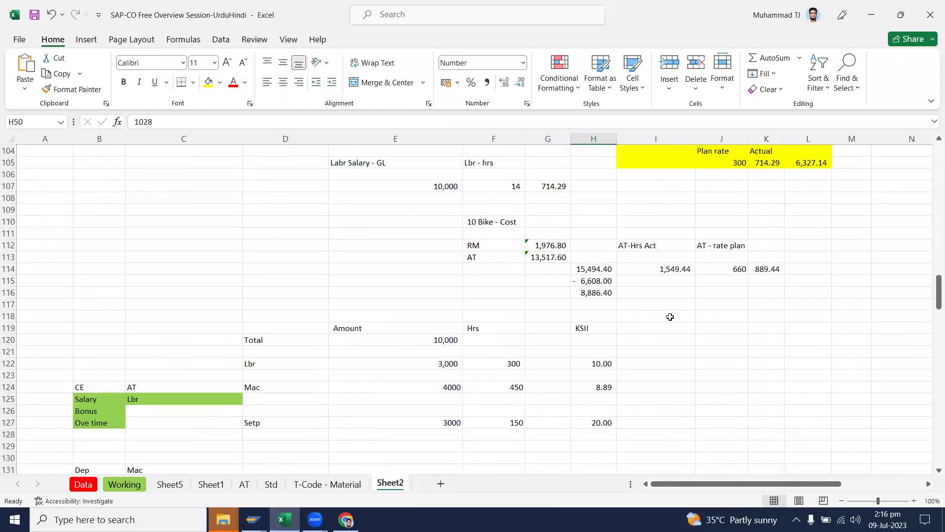
scroll(670, 317, "down", 2)
scroll(670, 317, "down", 20)
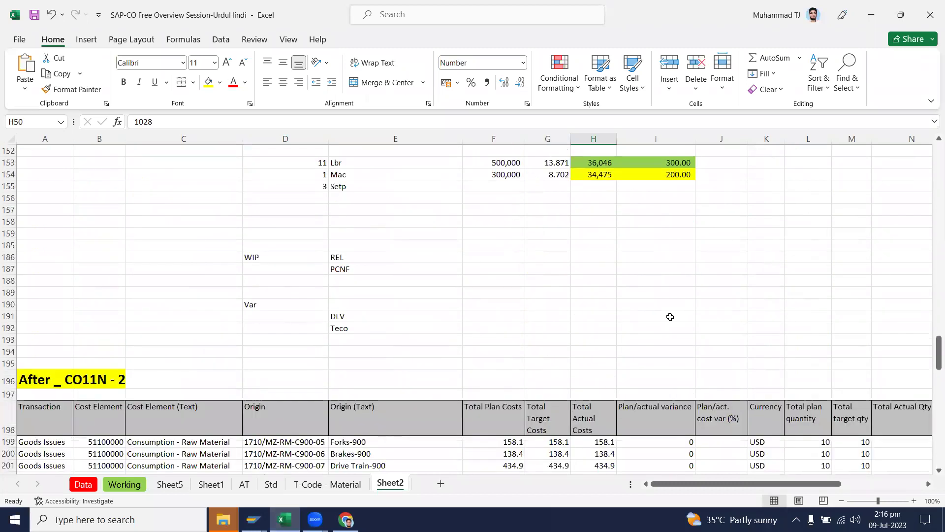
scroll(677, 313, "down", 7)
scroll(677, 313, "up", 7)
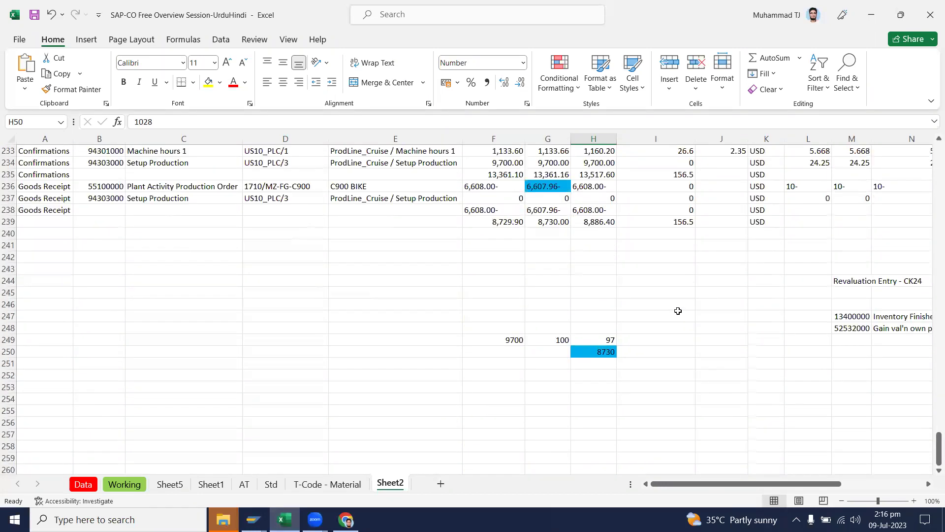
left_click_drag(810, 483, 894, 483)
scroll(536, 396, "down", 2)
scroll(536, 397, "down", 1)
left_click(470, 329)
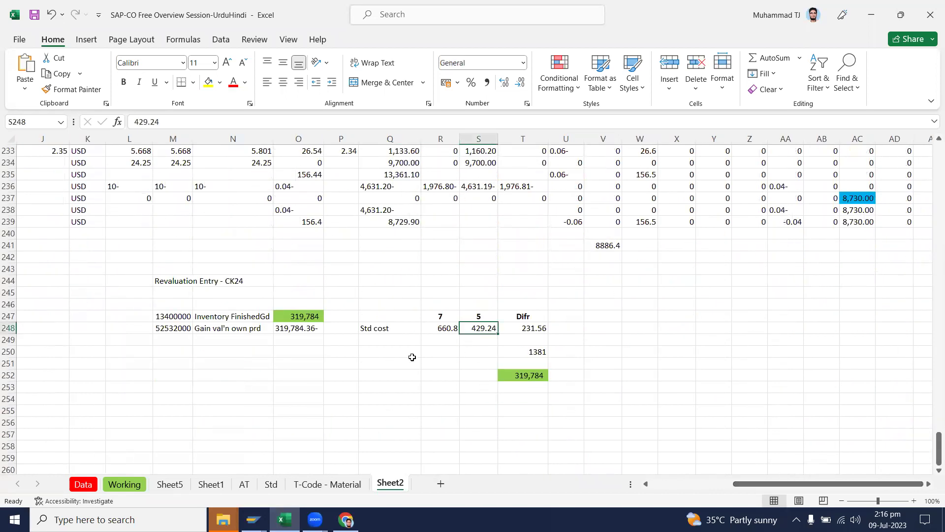
Step: Return to SAP and examine the preliminary valuation of the Revaluation, Price Change and Beginning Inventory rows
left_click(253, 519)
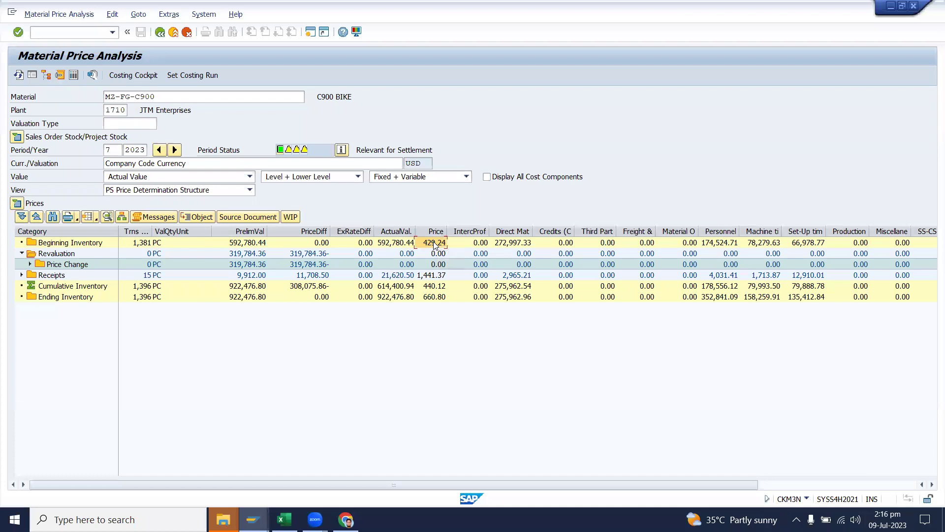
left_click(250, 255)
left_click(254, 261)
left_click(255, 254)
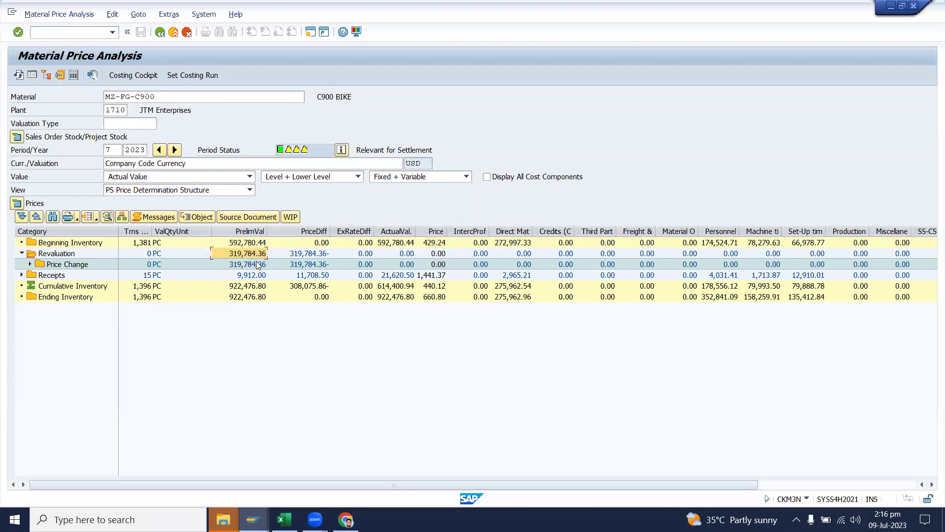
left_click(254, 265)
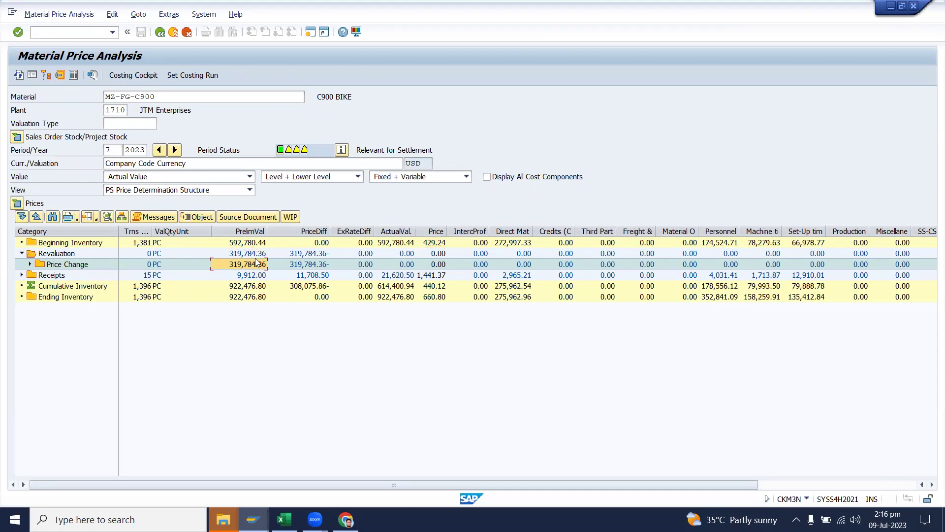
left_click(254, 255)
left_click(251, 266)
left_click(250, 251)
left_click(251, 244)
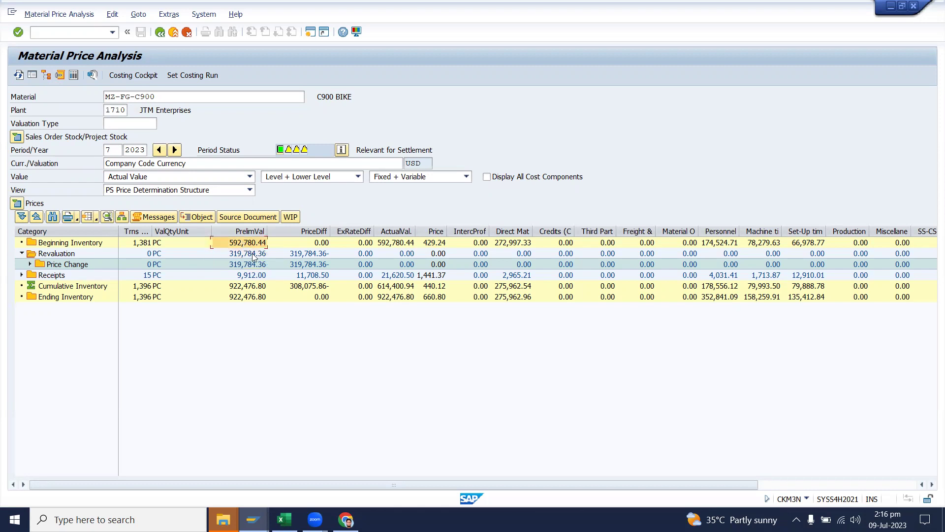
Step: Add the beginning inventory value 592,780.44 and the revaluation amount 319,784.36 in Calculator
type("592,780.44")
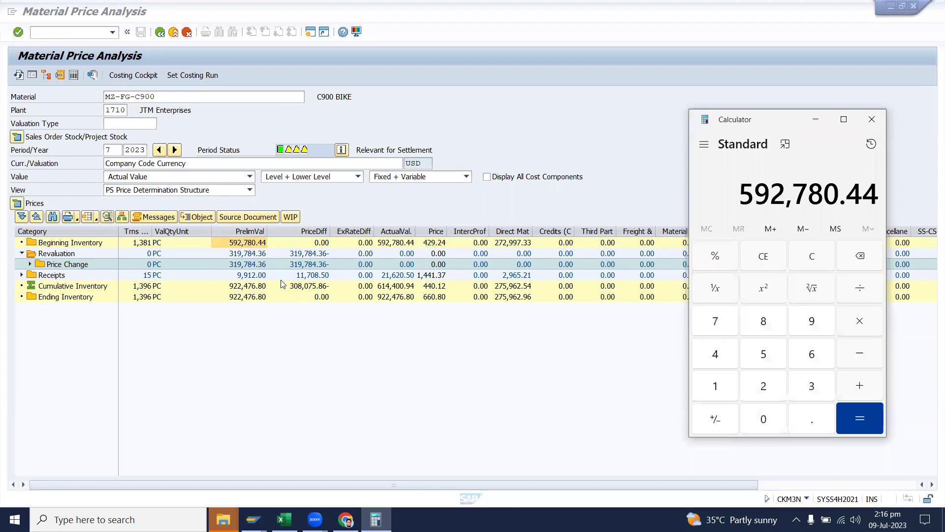
key("plus")
type("319784.36")
key("Return")
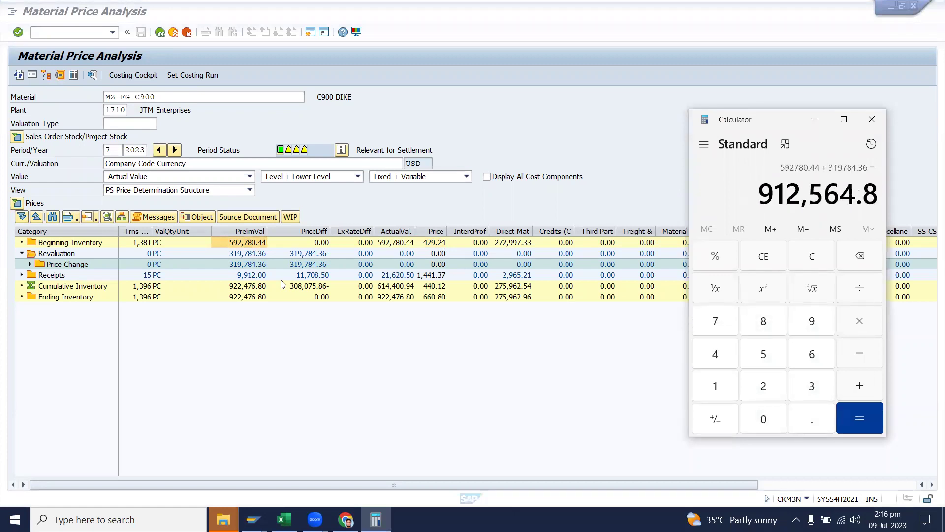
Step: Add the receipts value 9,912 to the running sum in Calculator and compare it with SAP's Cumulative Inventory preliminary valuation
left_click(248, 276)
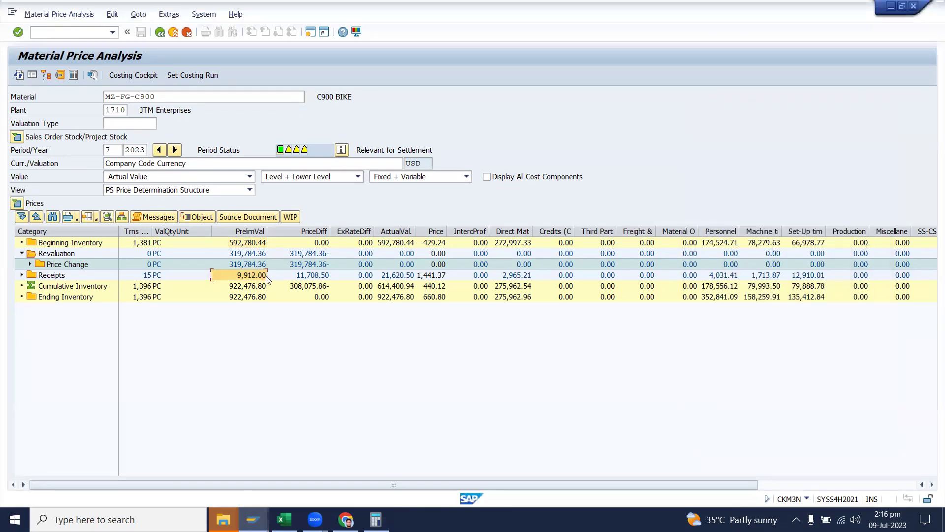
key("alt+Tab")
key("plus")
type("99")
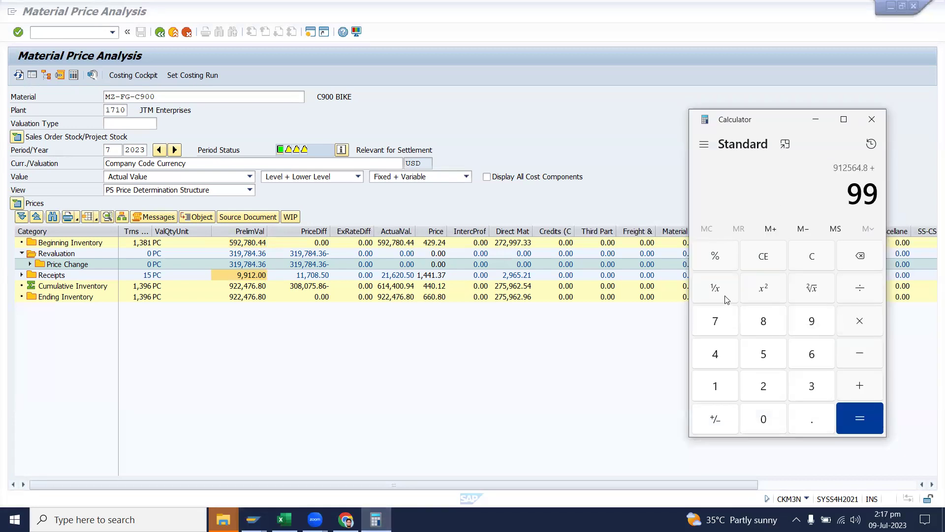
type("12")
key("Return")
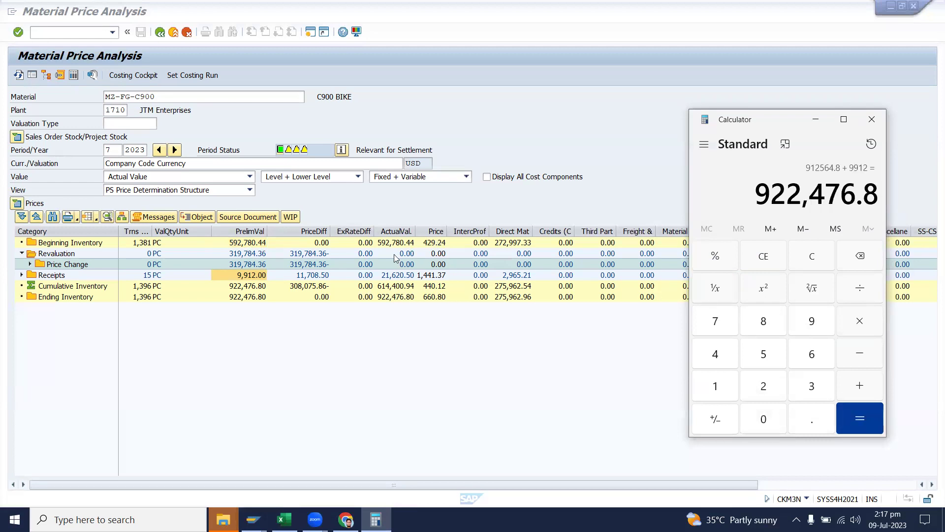
left_click(244, 289)
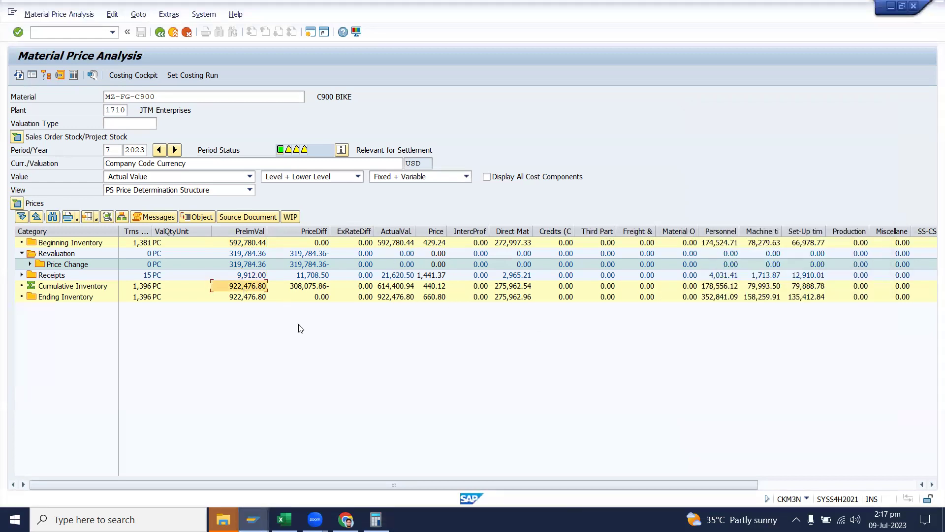
left_click(376, 519)
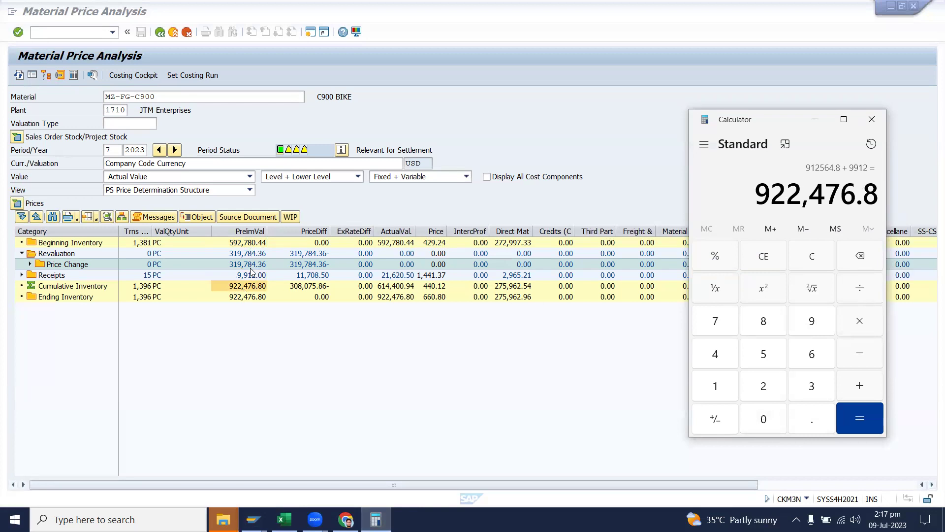
left_click(251, 286)
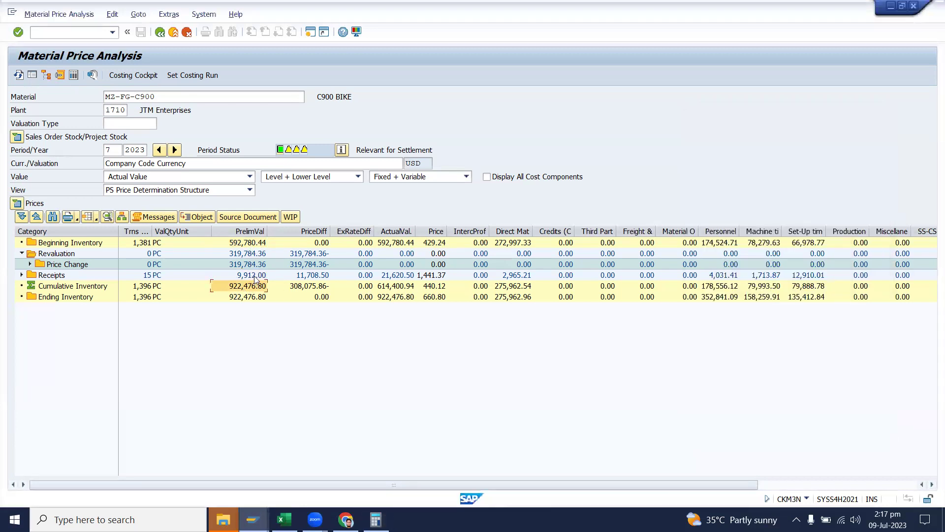
Step: Collapse Revaluation, expand Receipts and Production down to their documents, and widen the Category column to show the full descriptions
left_click(22, 253)
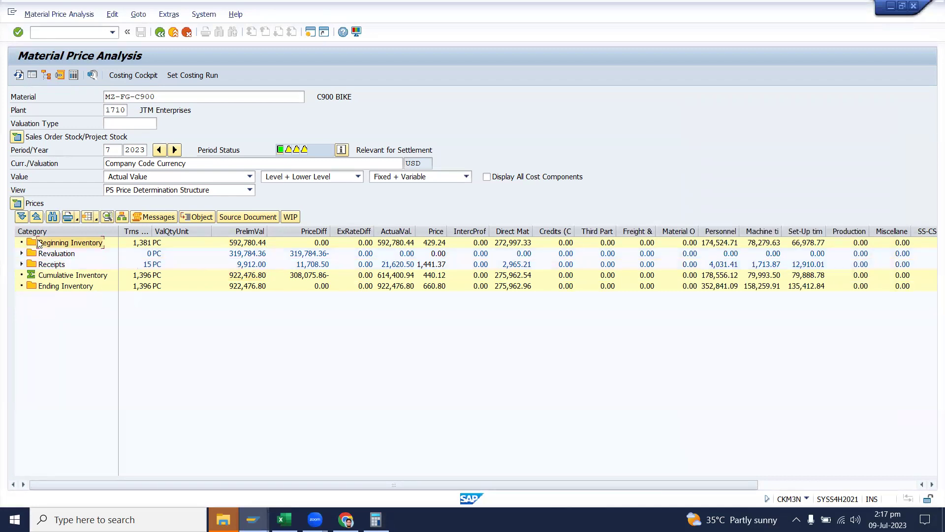
left_click(22, 253)
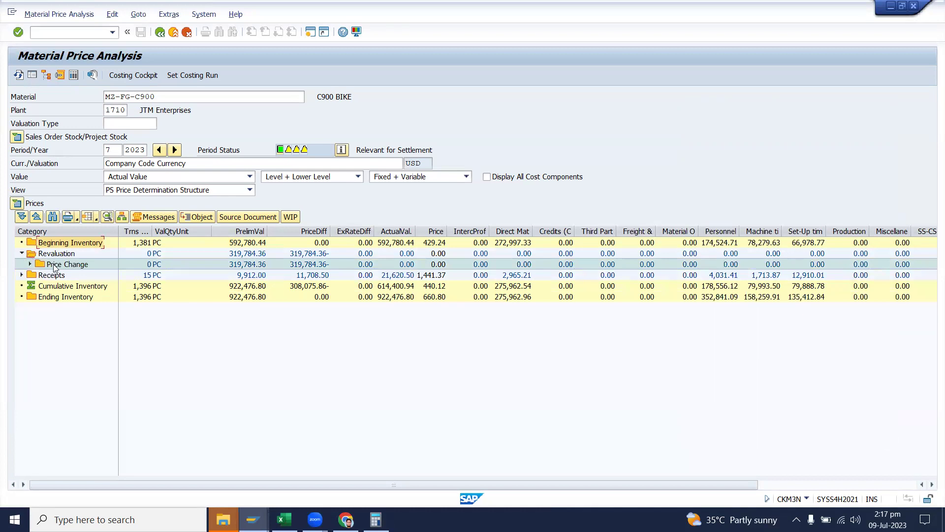
left_click(22, 253)
left_click(22, 264)
left_click(30, 276)
left_click_drag(119, 231, 199, 234)
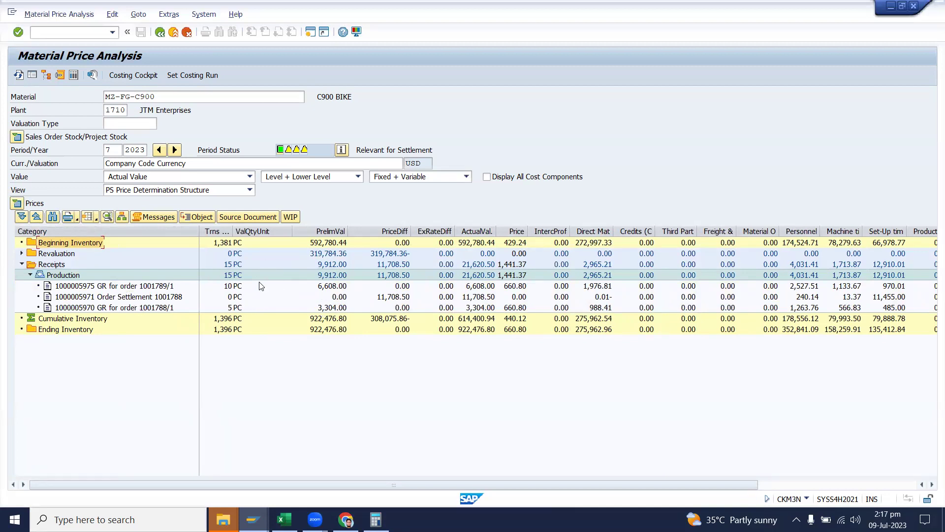
Step: Check the production order number of the 10-piece goods receipt against the order heading in cell A1 of Excel's Sheet2
left_click(152, 298)
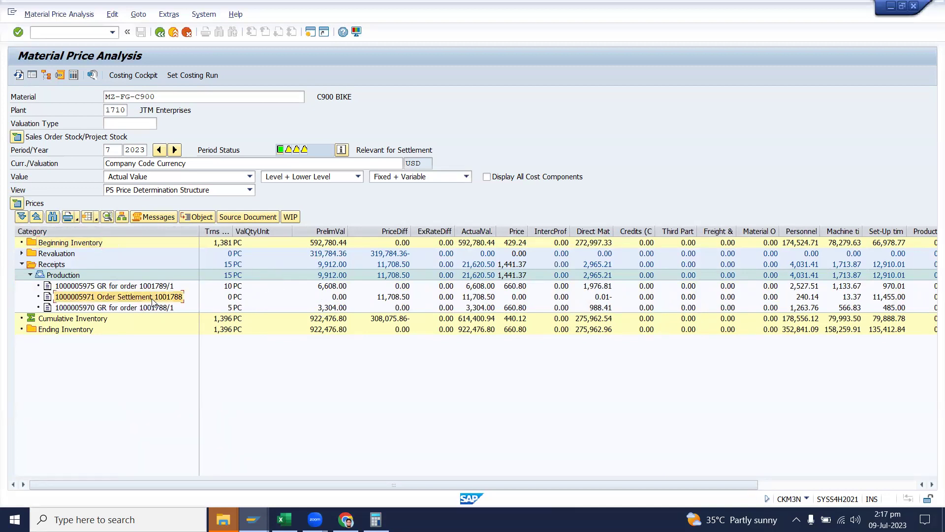
left_click(123, 287)
left_click(284, 520)
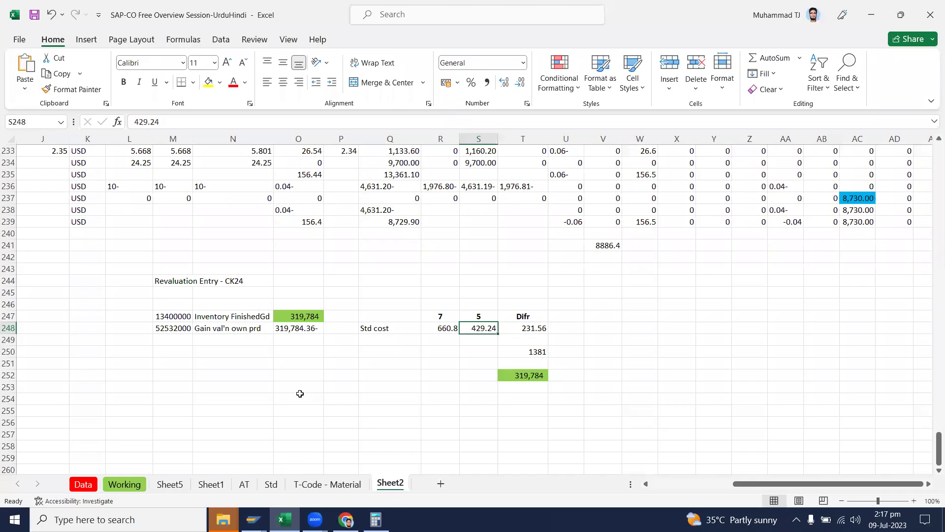
scroll(268, 352, "up", 20)
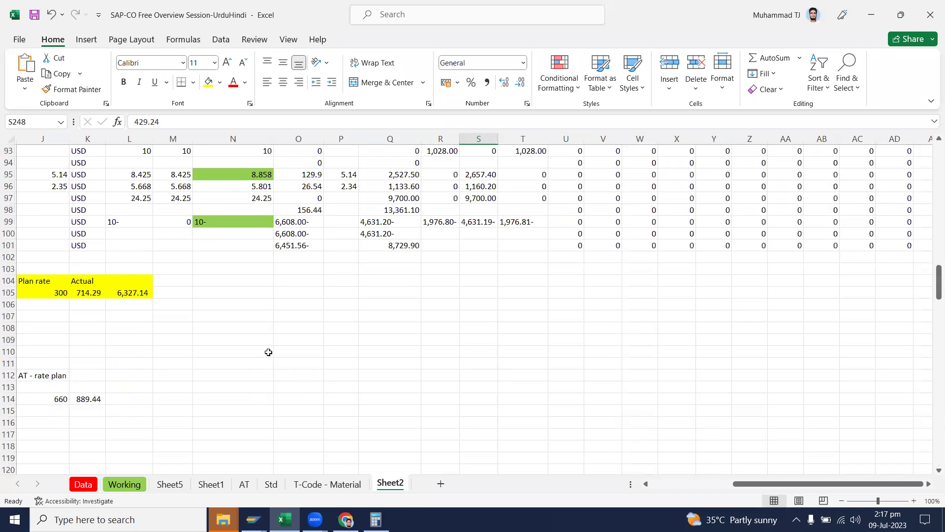
scroll(268, 352, "up", 20)
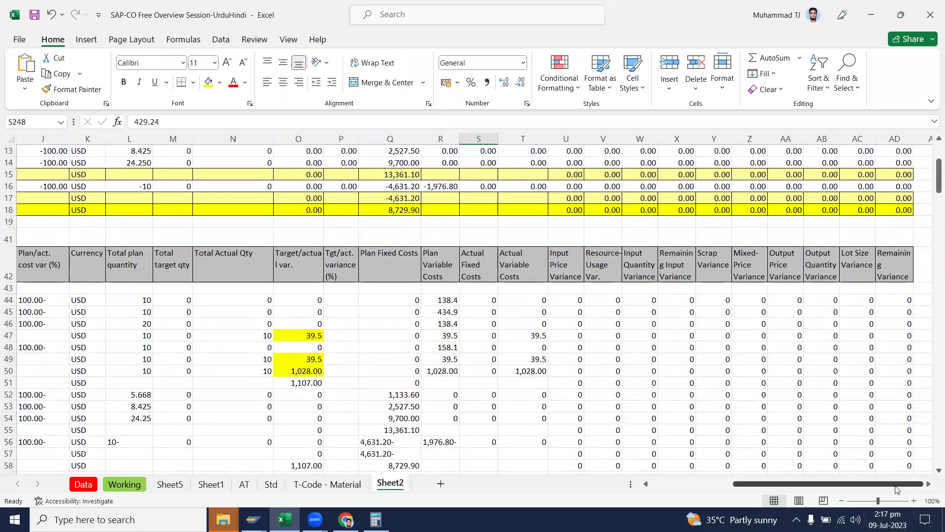
left_click_drag(896, 485, 768, 484)
scroll(159, 207, "up", 4)
left_click(58, 156)
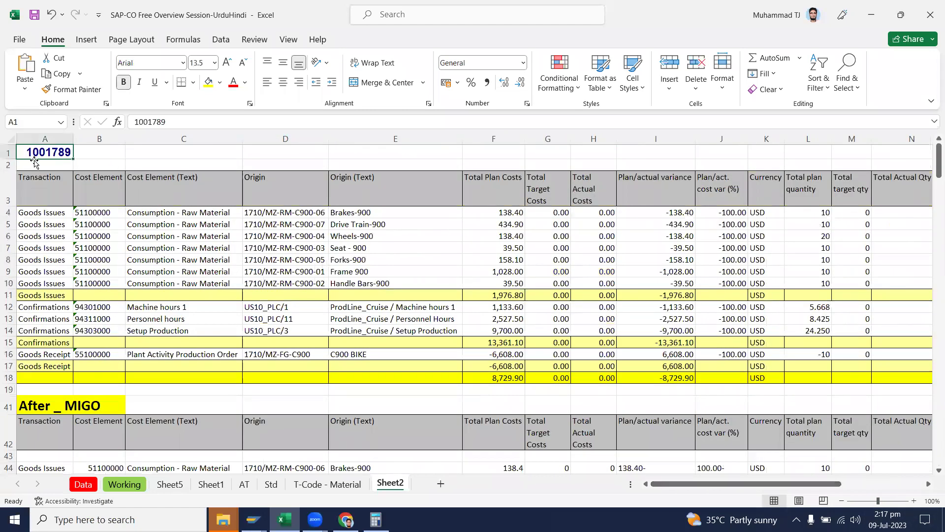
left_click(253, 520)
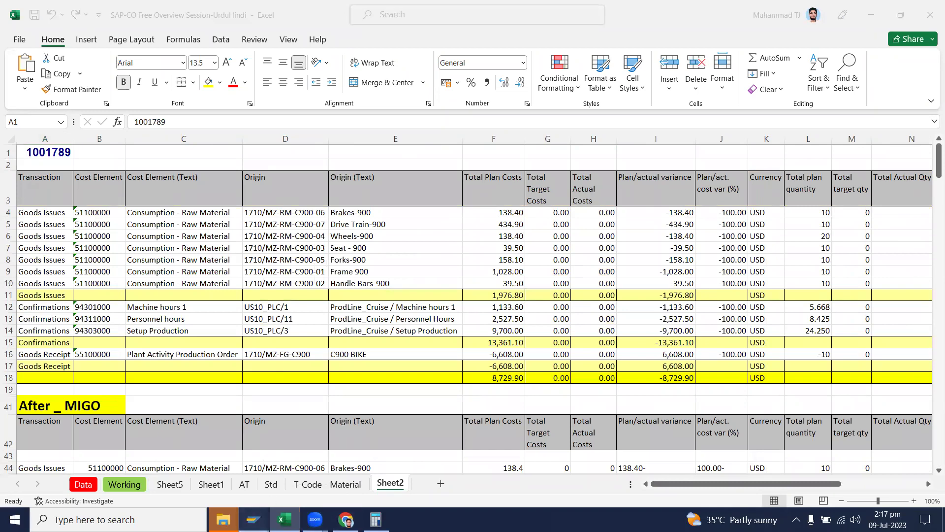
left_click(192, 465)
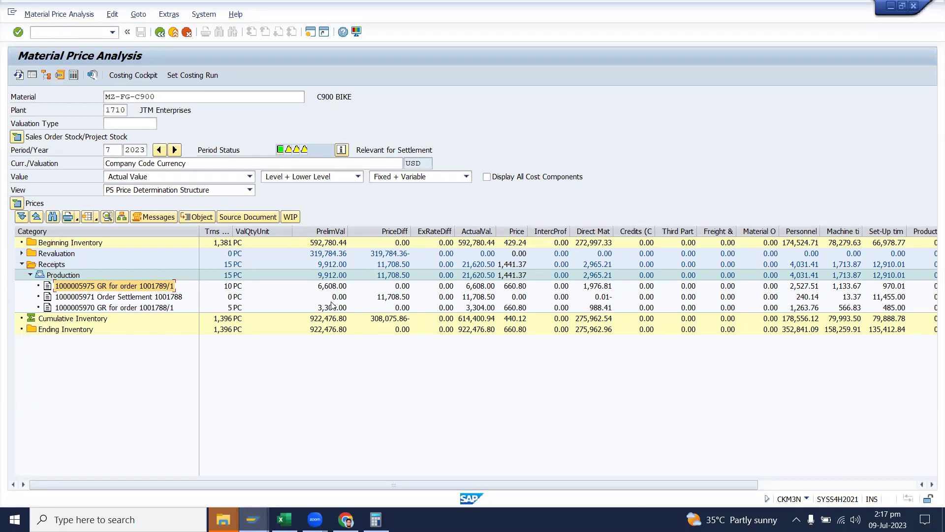
Step: Compare the 10-piece goods receipt's preliminary valuation in SAP with cell H115 of the 10 Bike - Cost working in Excel
left_click(315, 285)
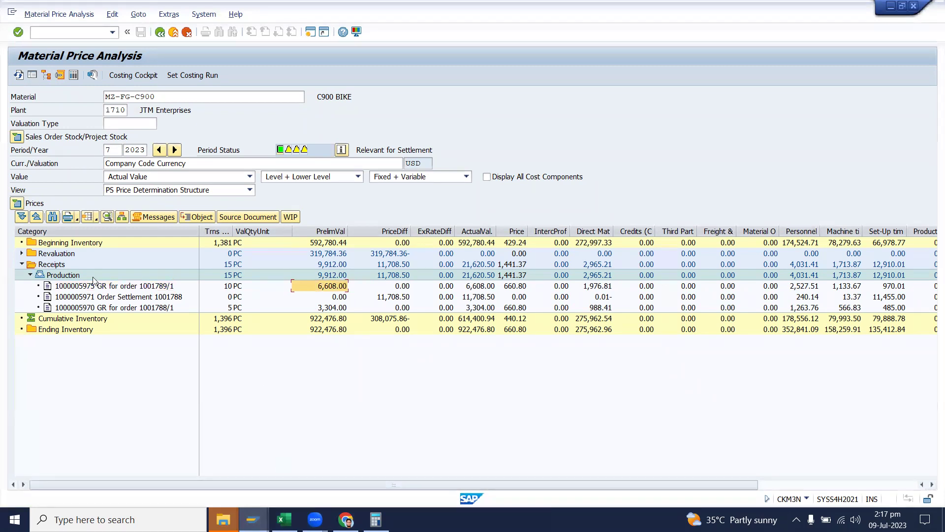
left_click(75, 288)
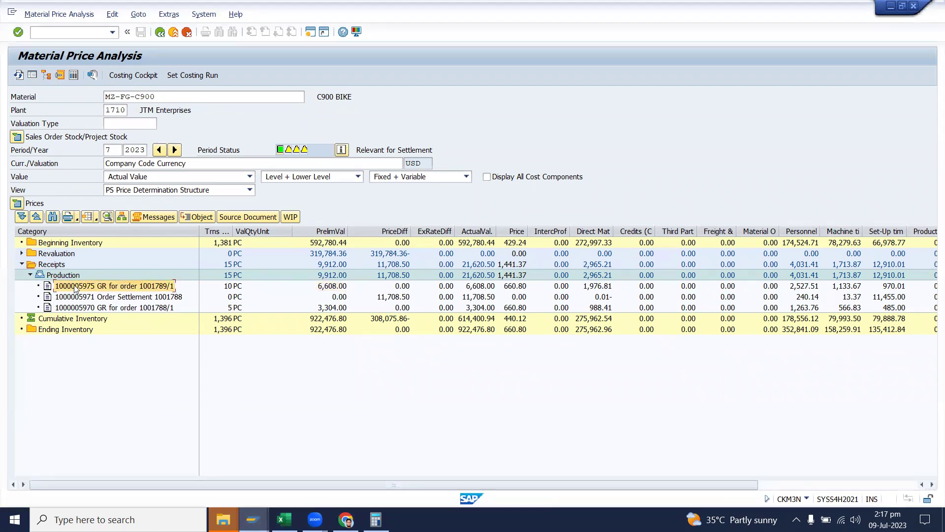
left_click(331, 287)
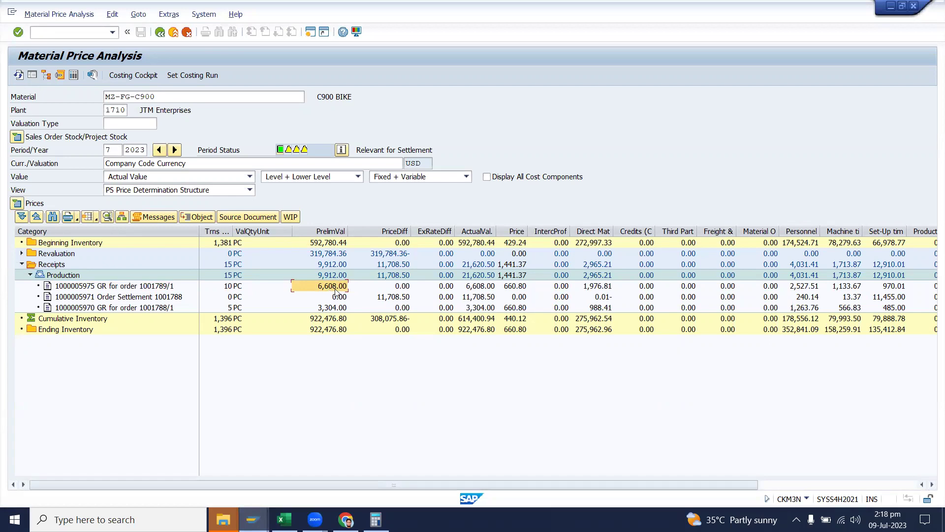
left_click(284, 520)
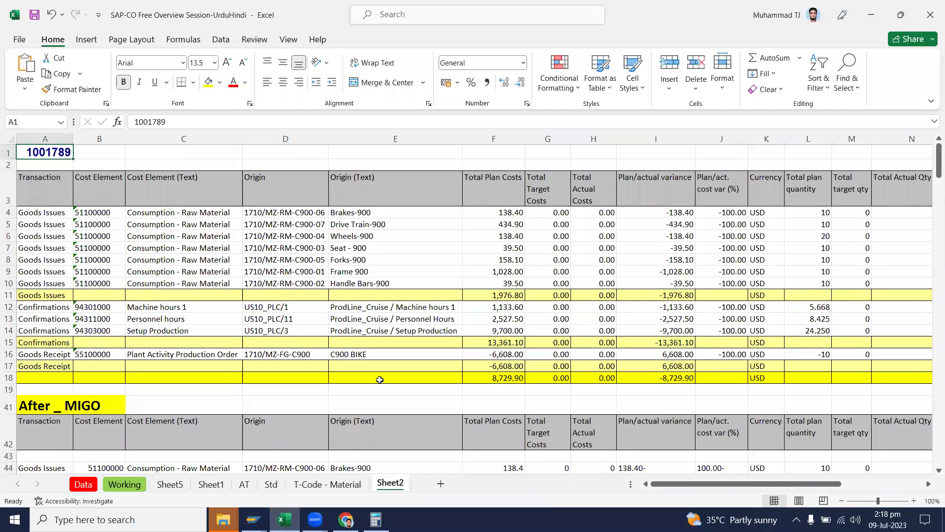
scroll(379, 380, "down", 20)
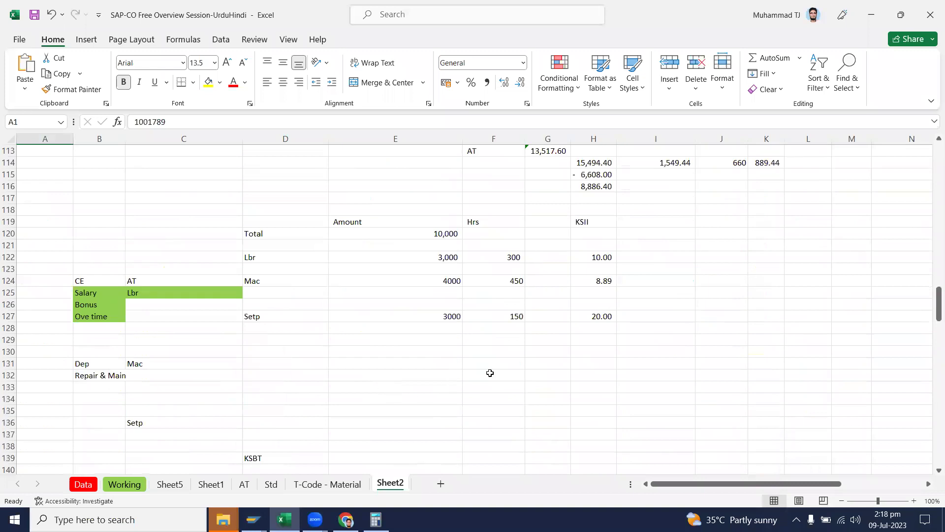
scroll(540, 340, "up", 2)
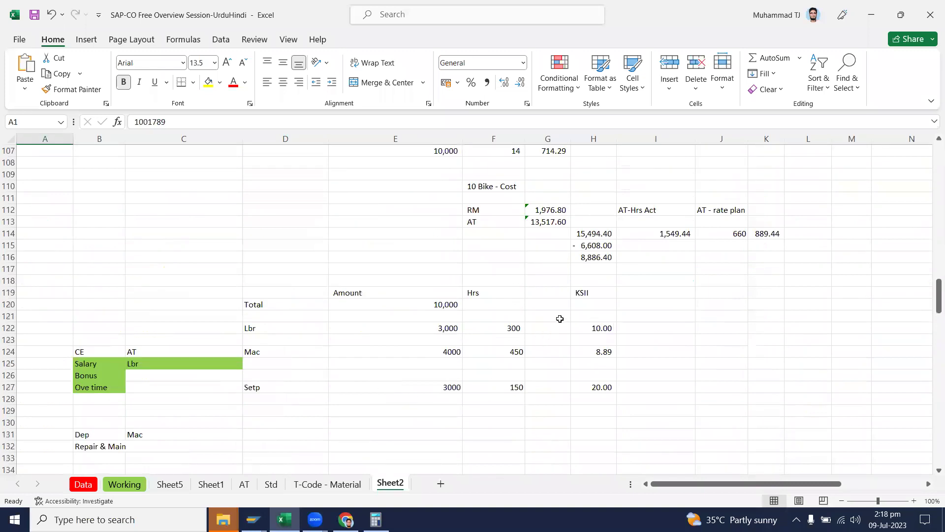
double_click(594, 244)
key("Escape")
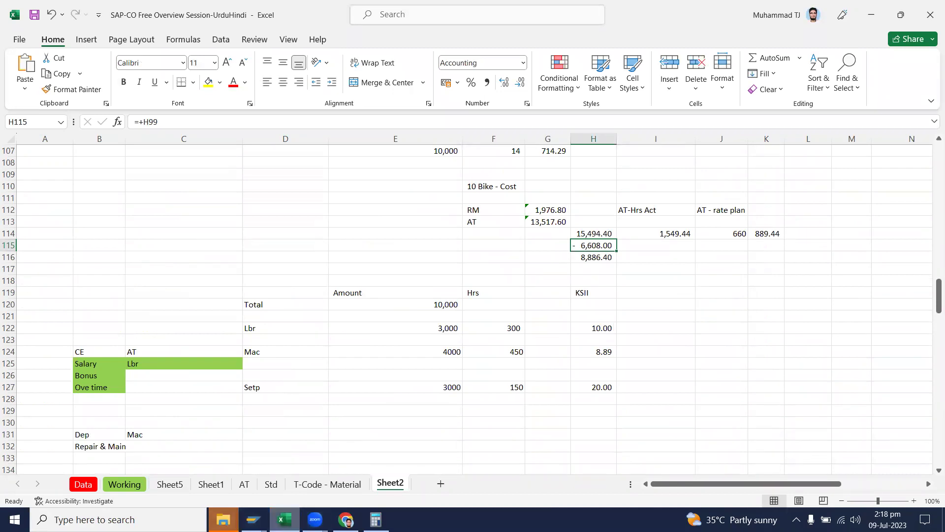
left_click(284, 519)
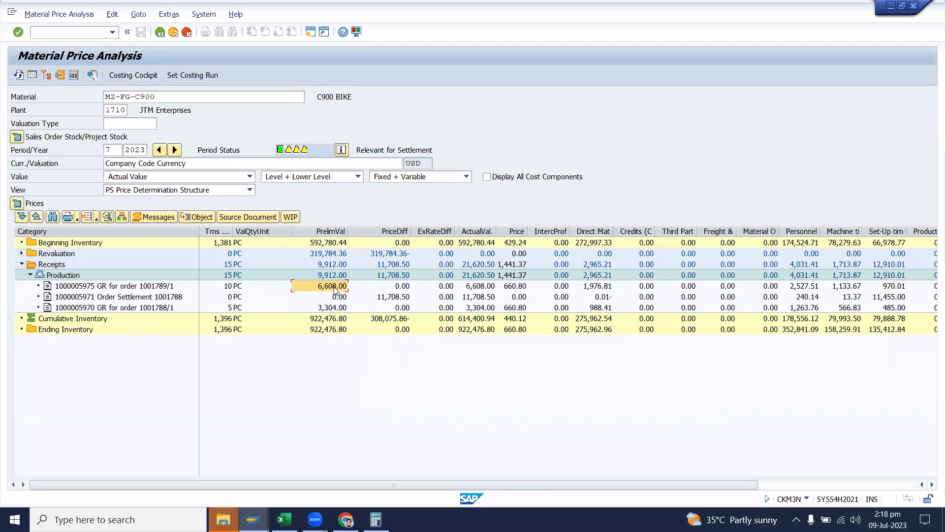
left_click(284, 519)
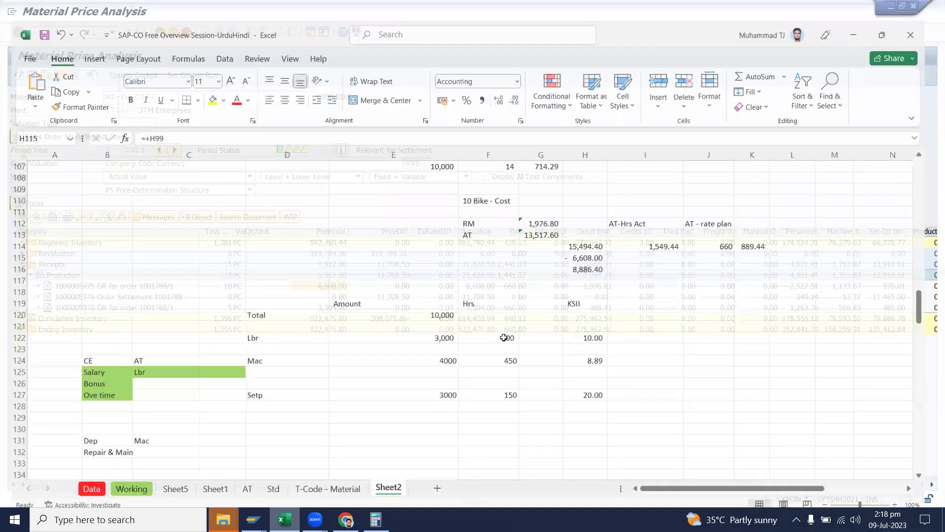
Step: Inspect the total formula in cell H114 and format the 10 Bike - Cost block F110:H114 in bold with a yellow fill
double_click(601, 234)
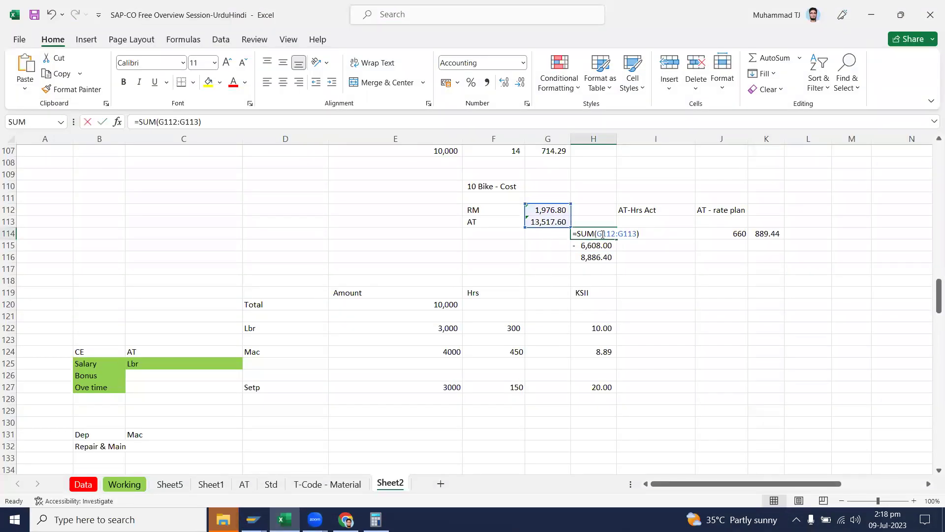
key("Escape")
double_click(599, 235)
key("Escape")
left_click_drag(489, 187, 589, 229)
left_click(208, 82)
key("ctrl+b")
Step: Glance at SAP's Material Price Analysis and, back in Excel, inspect the formula in cell H116 beneath the 10 Bike - Cost total
key("alt+Tab")
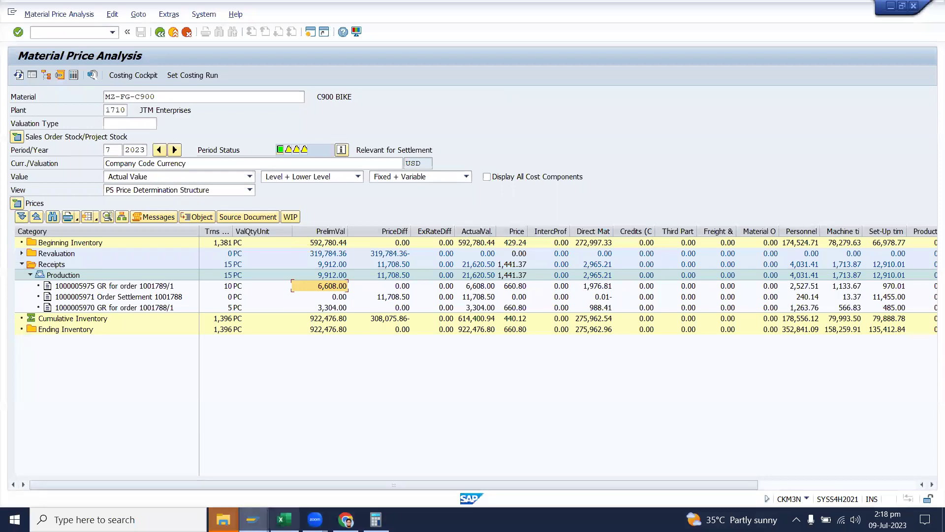
left_click(284, 519)
double_click(605, 257)
key("Escape")
double_click(602, 257)
key("Escape")
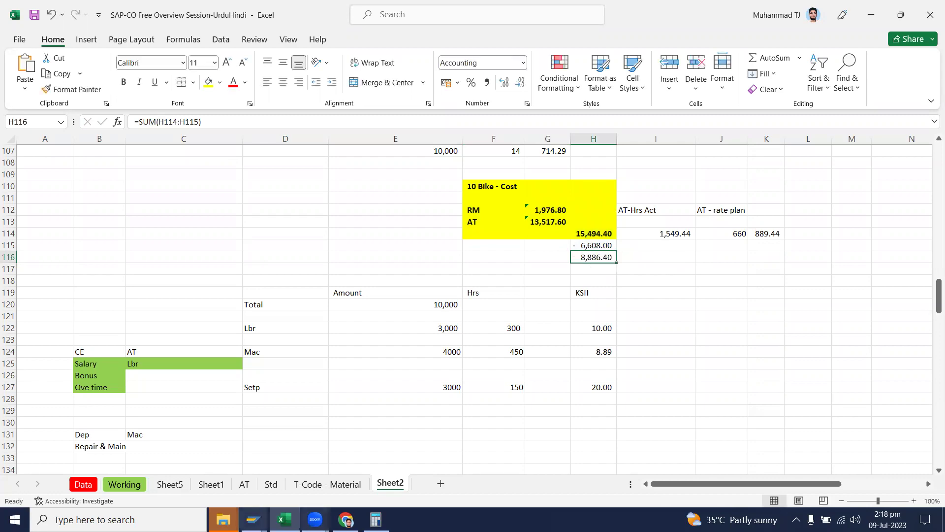
left_click(252, 519)
mouse_move(252, 520)
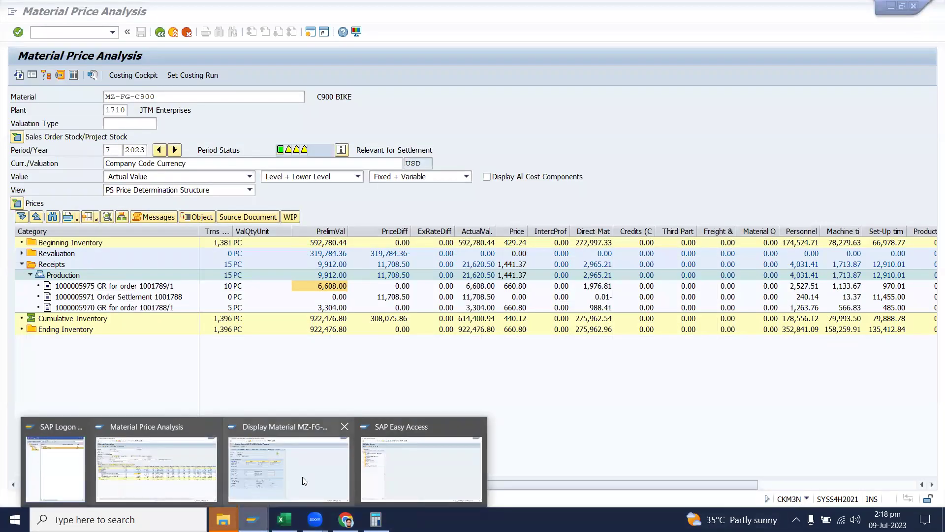
left_click(393, 478)
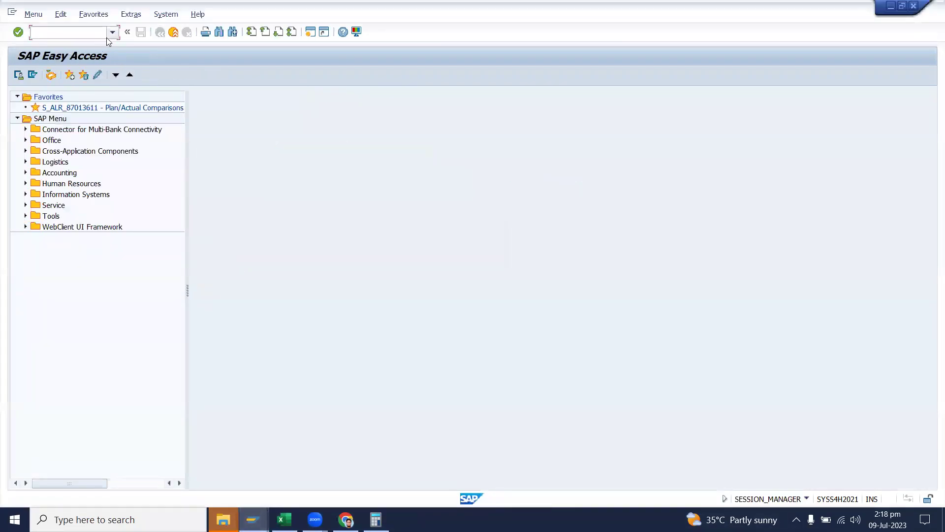
left_click(284, 520)
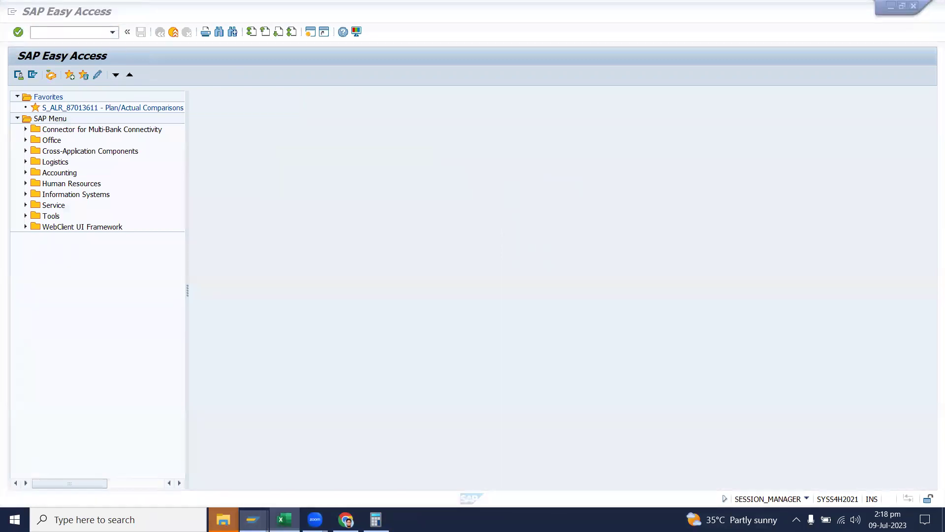
mouse_move(253, 520)
left_click(207, 473)
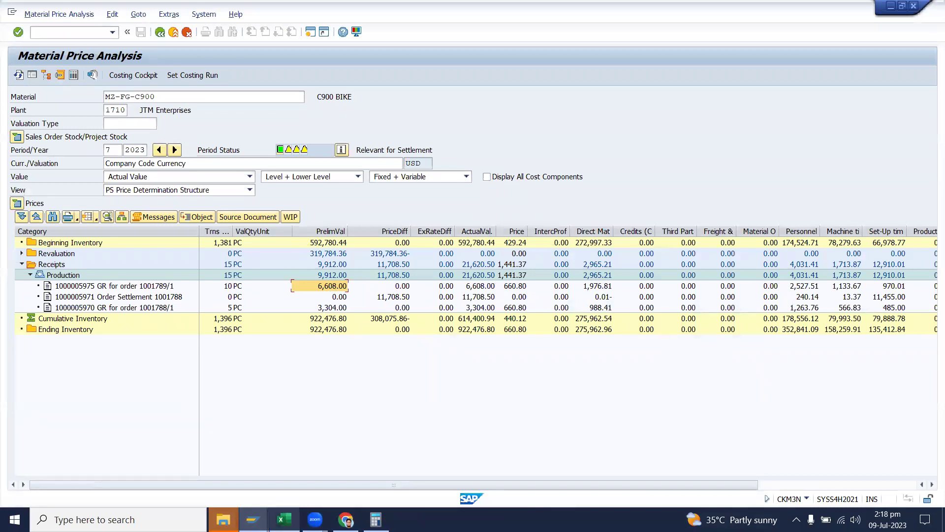
mouse_move(252, 519)
left_click(402, 462)
type("d")
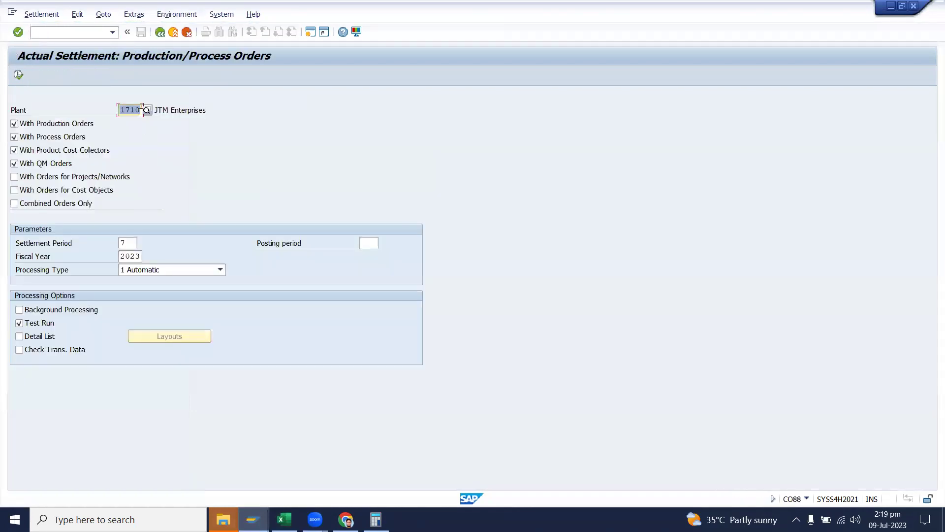
left_click(160, 32)
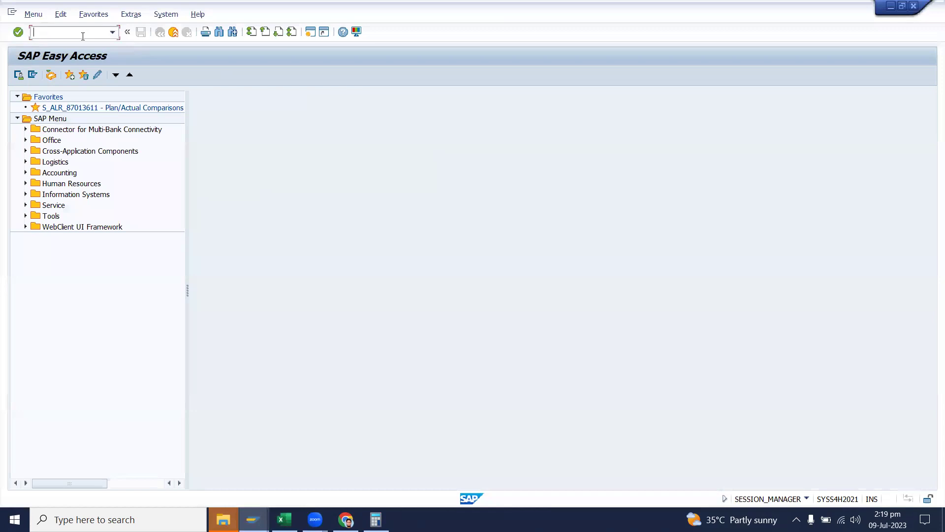
Step: Run the actual settlement in SAP transaction KO88 for order 1001789, period 7/2023, with Test Run off, and return to SAP Easy Access
type("ko88")
key("Return")
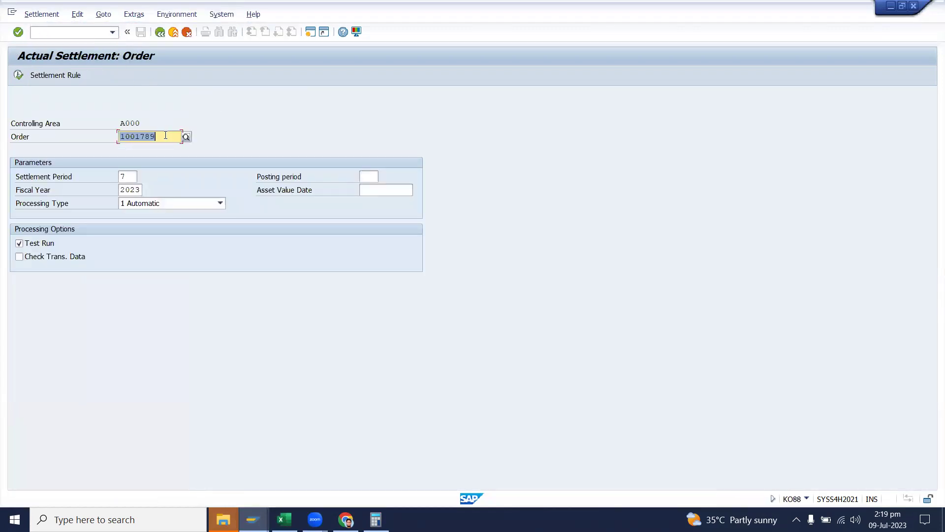
left_click(19, 243)
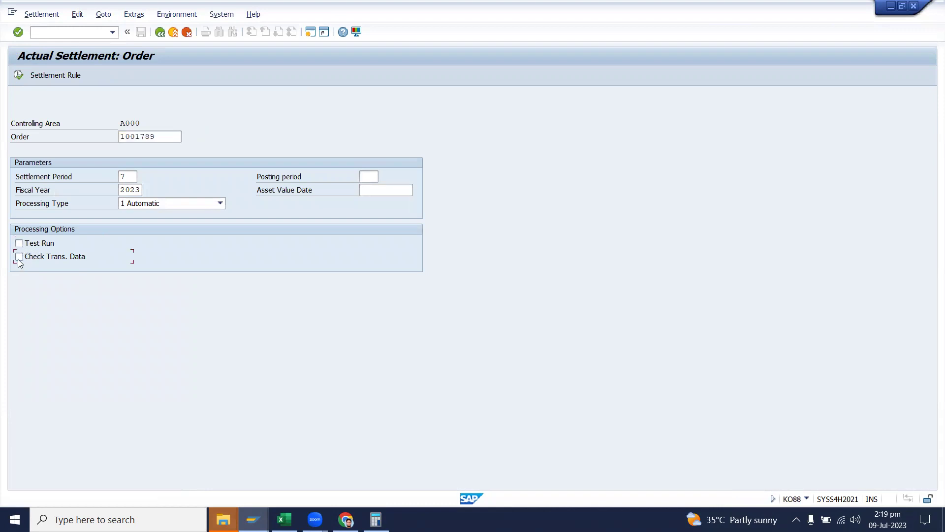
left_click(19, 76)
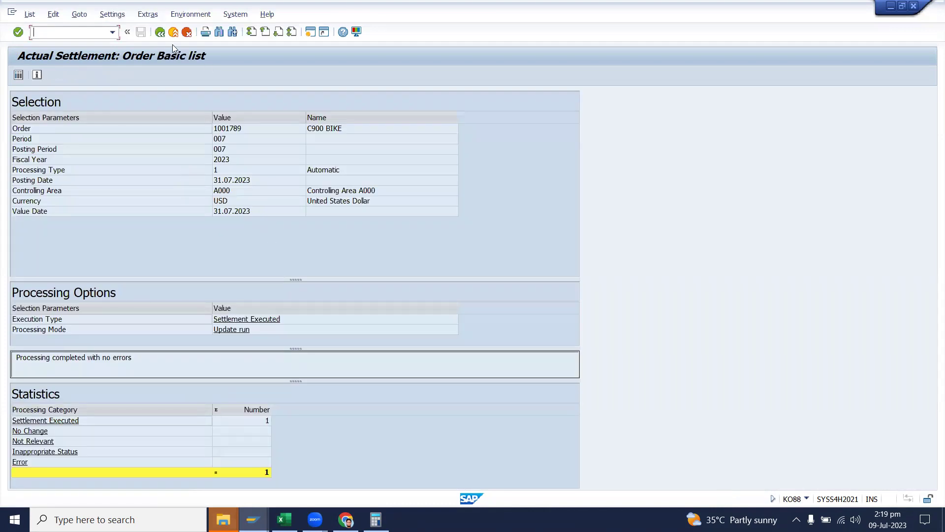
left_click(160, 33)
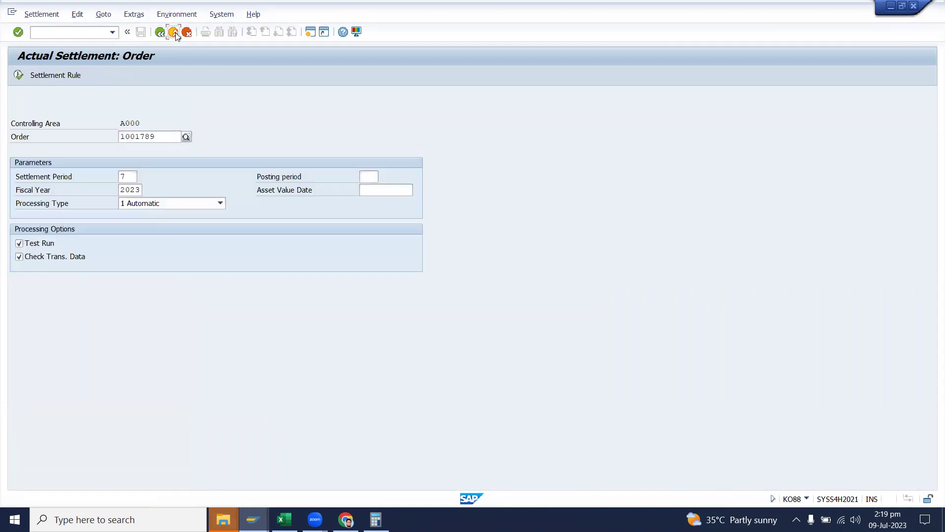
left_click(173, 33)
Step: Run the KKBC_ORD order analysis for order 1001789 with the Cumulated time frame and target cost version 0
mouse_move(253, 520)
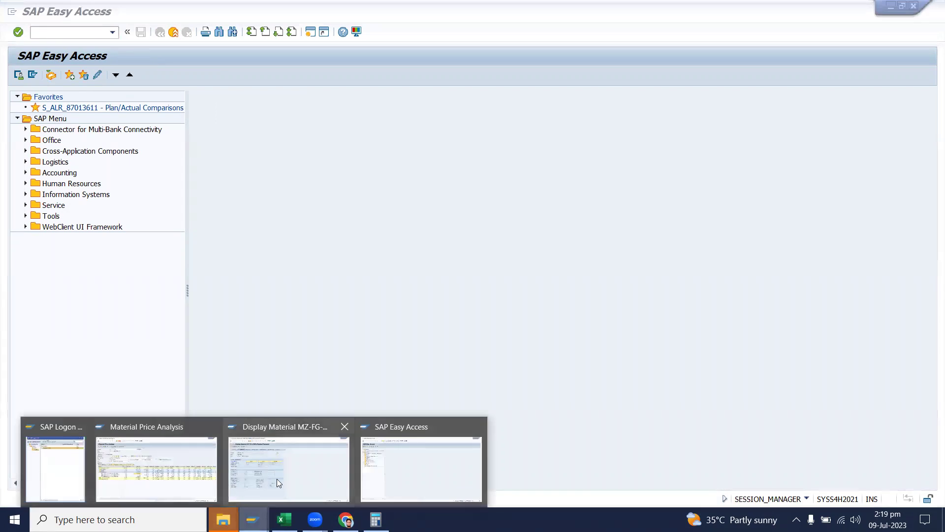
left_click(388, 474)
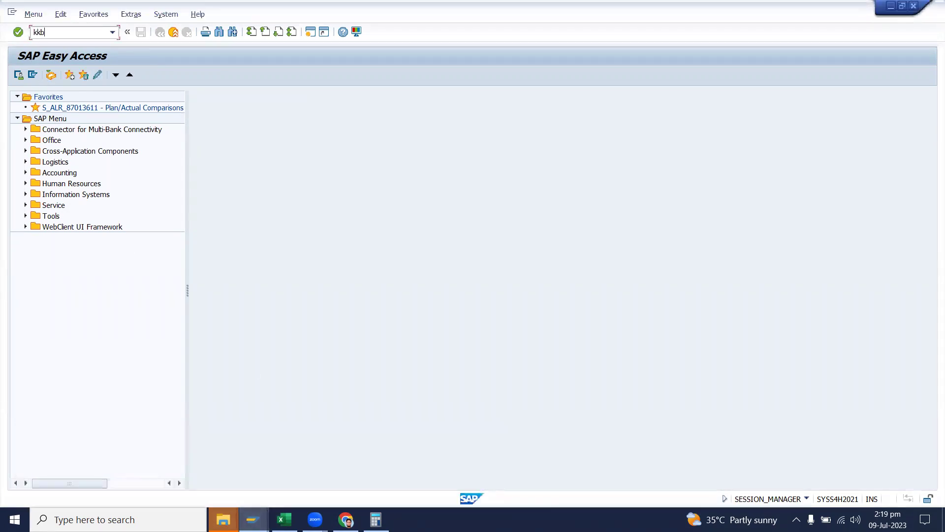
key("Return")
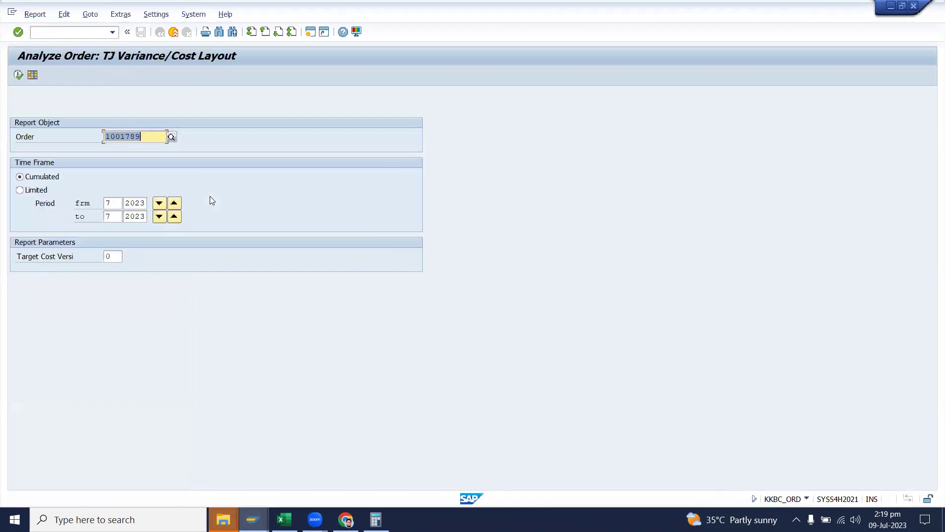
left_click(18, 75)
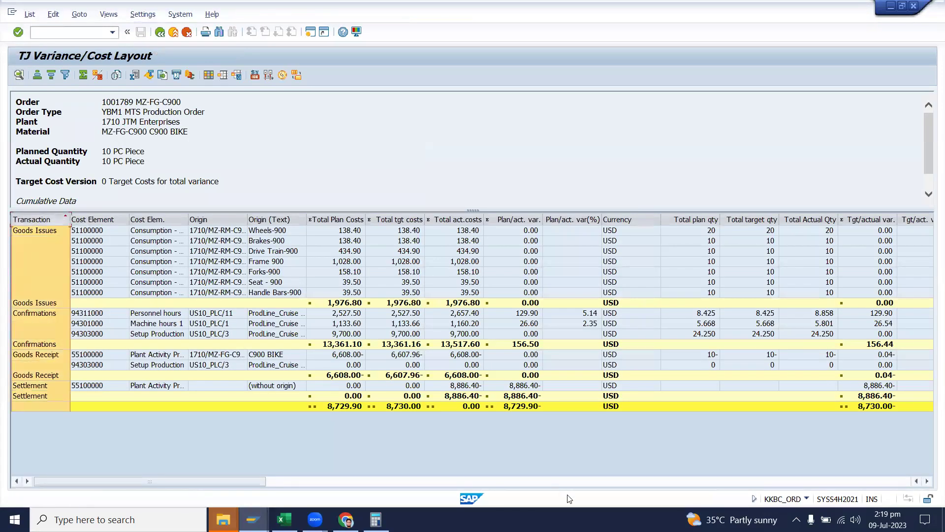
Step: Copy all columns of the TJ Variance/Cost Layout report through Remaining Variance and paste them into Excel's Sheet2 at cell A255
left_click_drag(260, 480, 904, 481)
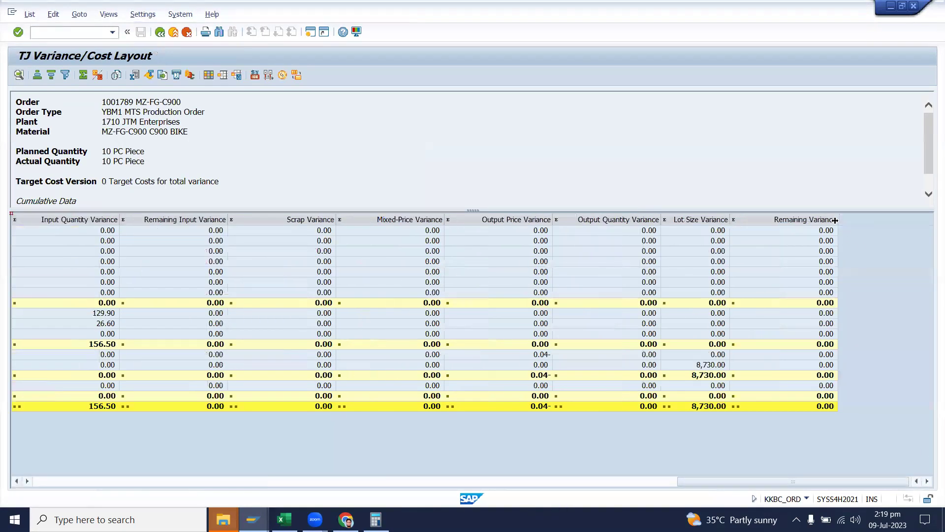
left_click(830, 220)
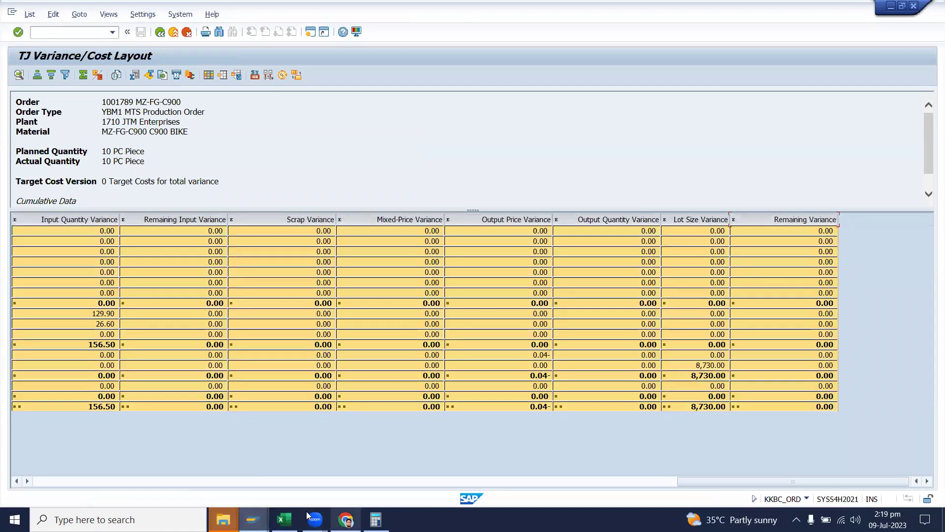
left_click(284, 519)
scroll(344, 466, "down", 20)
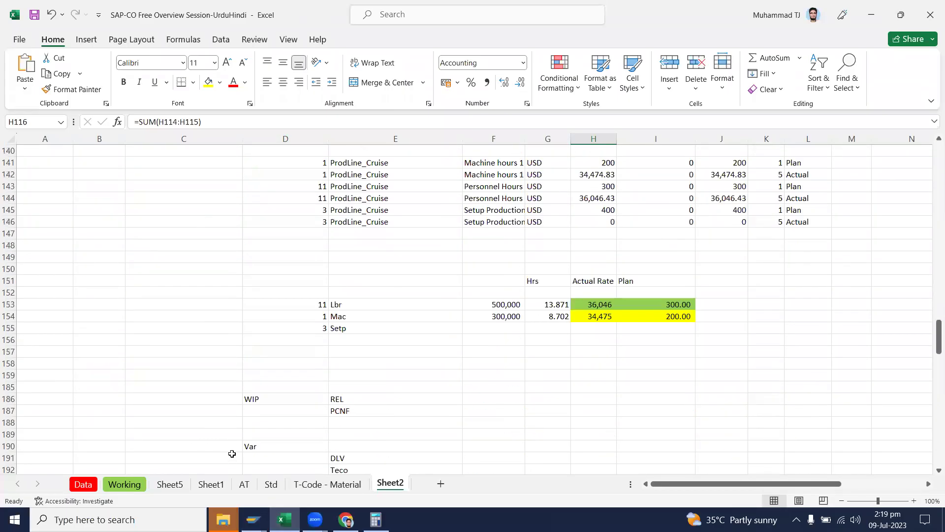
scroll(235, 447, "down", 10)
scroll(234, 444, "up", 8)
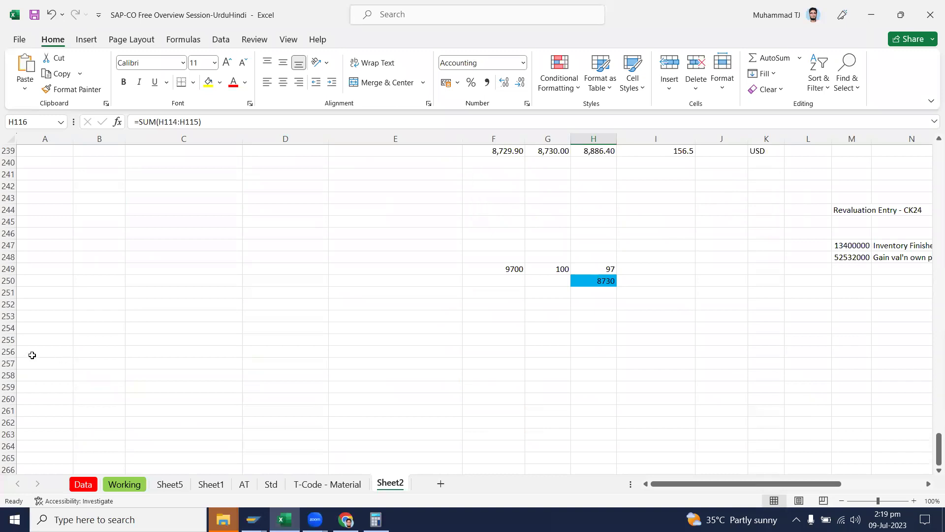
left_click(57, 344)
Step: Copy the After _ Var title and column header rows, A221:AD223, to cell A252 above the newly pasted report lines
scroll(57, 343, "up", 11)
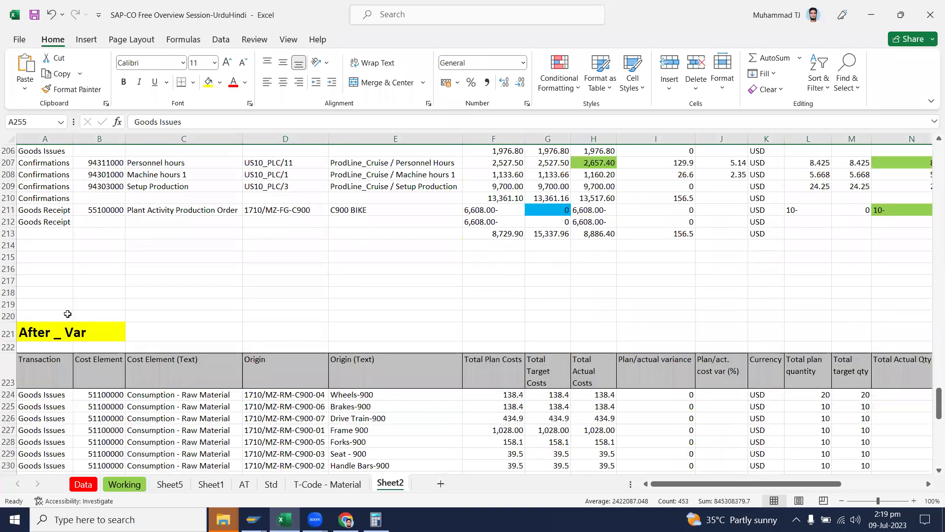
left_click(50, 332)
left_click_drag(793, 485, 881, 485)
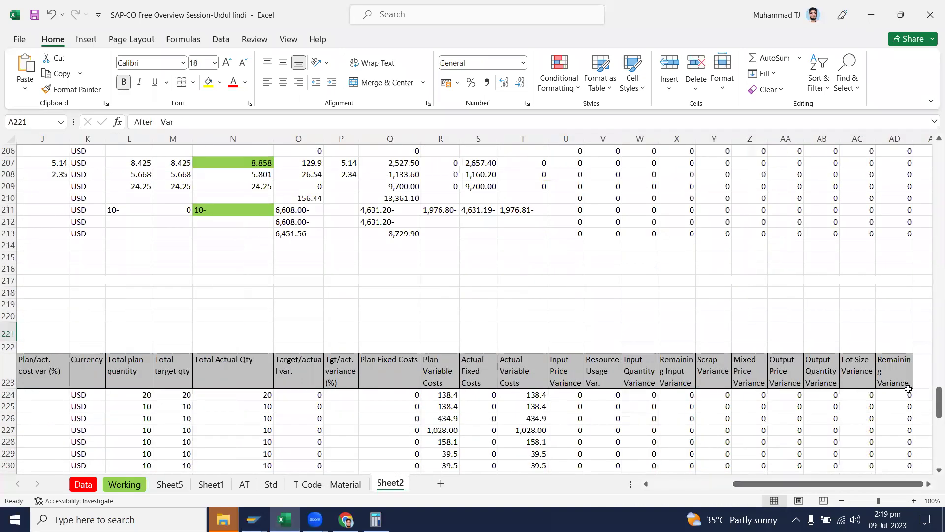
left_click(906, 385, "shift")
key("ctrl+c")
scroll(660, 484, "left", 3)
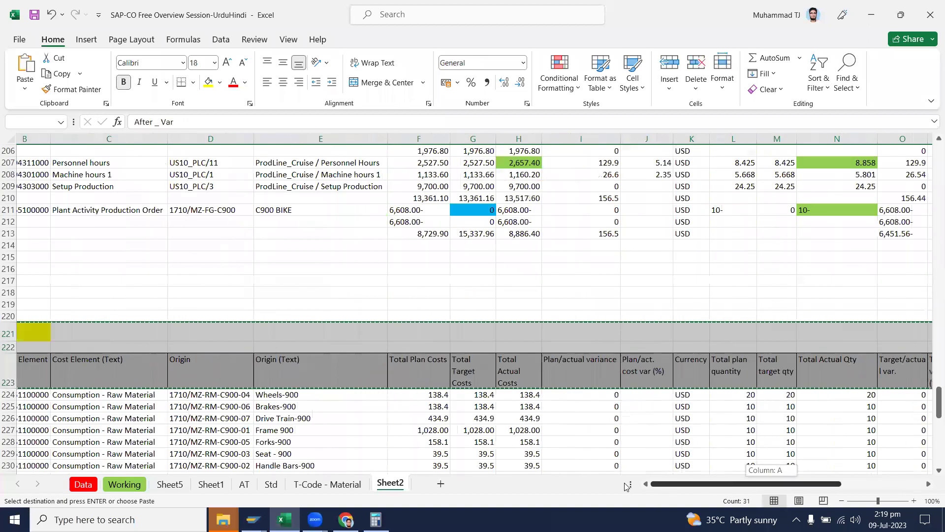
scroll(55, 357, "down", 10)
left_click(50, 340)
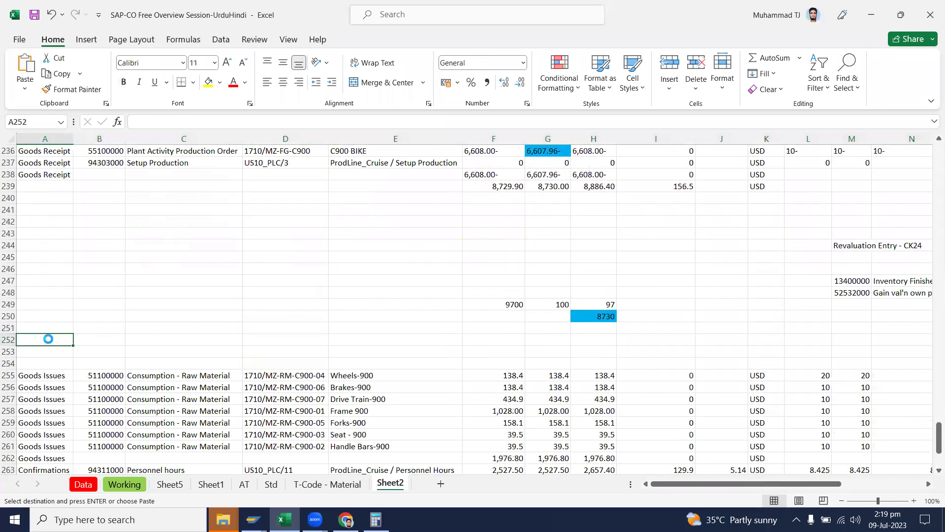
Step: Paste the copied title and column headings at row 252 above the last cost table and retitle it "After _ Settlemt"
key("ctrl+v")
double_click(167, 122)
type("Settlem")
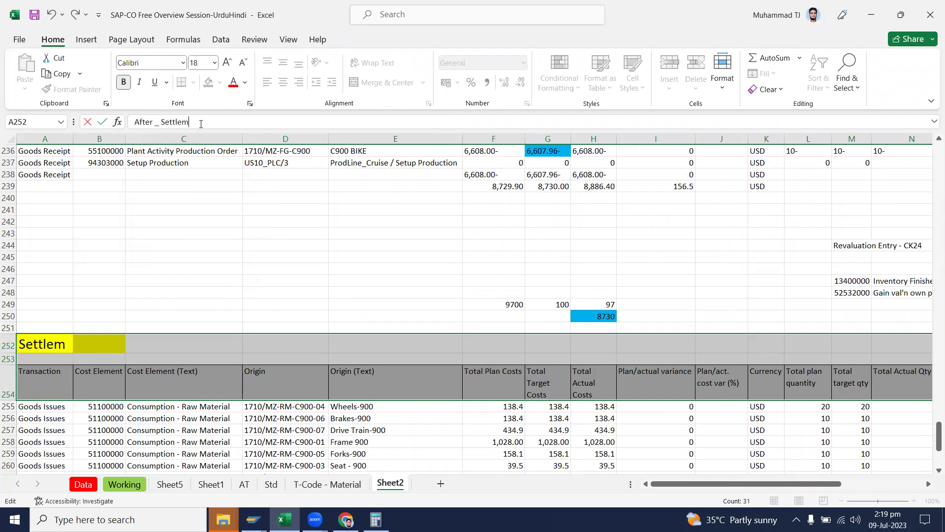
type("t")
key("Return")
Step: Compare the overall Total Actual Costs figure of the After _ Var table with that of the After _ Settlemt table
scroll(621, 419, "down", 5)
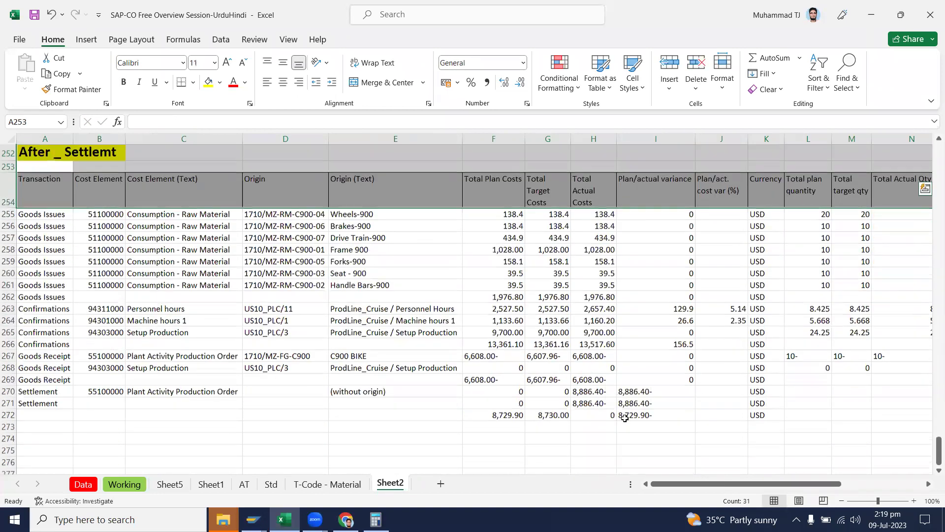
scroll(625, 418, "up", 7)
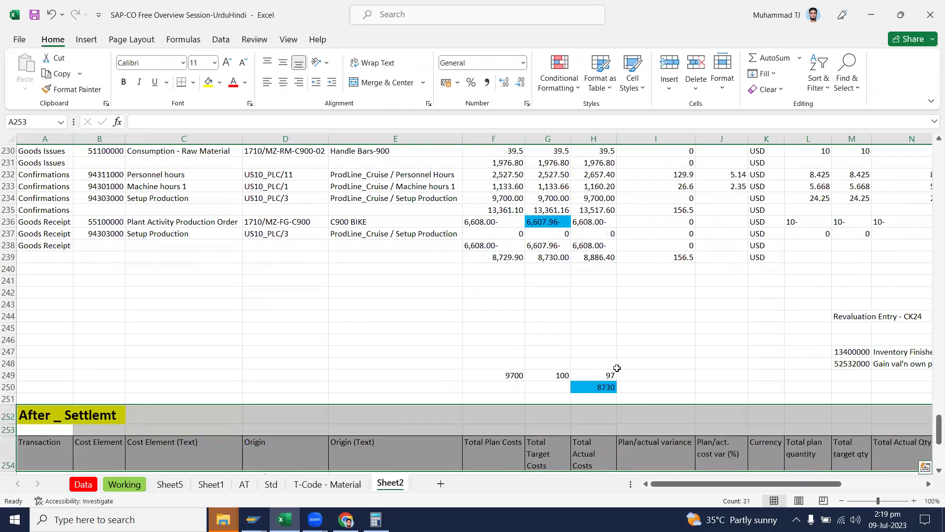
scroll(616, 368, "up", 5)
left_click_drag(595, 268, 602, 395)
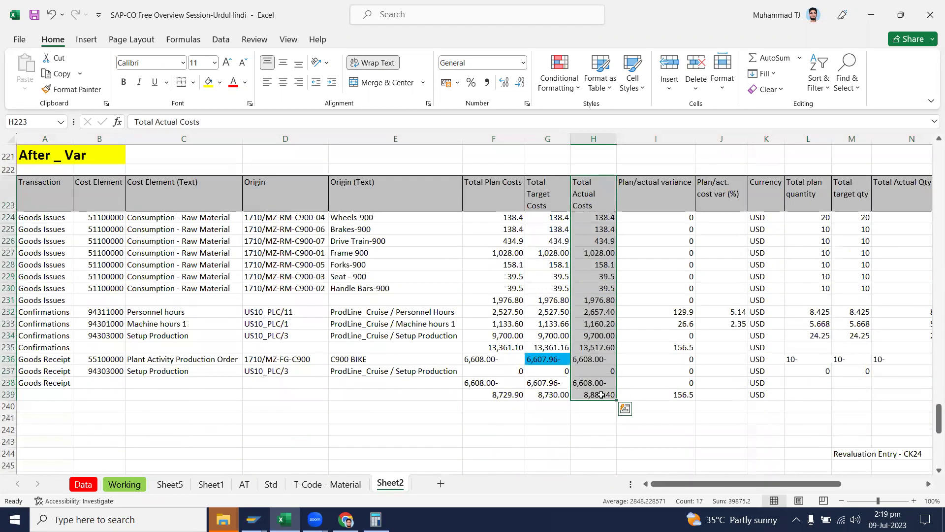
left_click(601, 395)
scroll(606, 418, "down", 5)
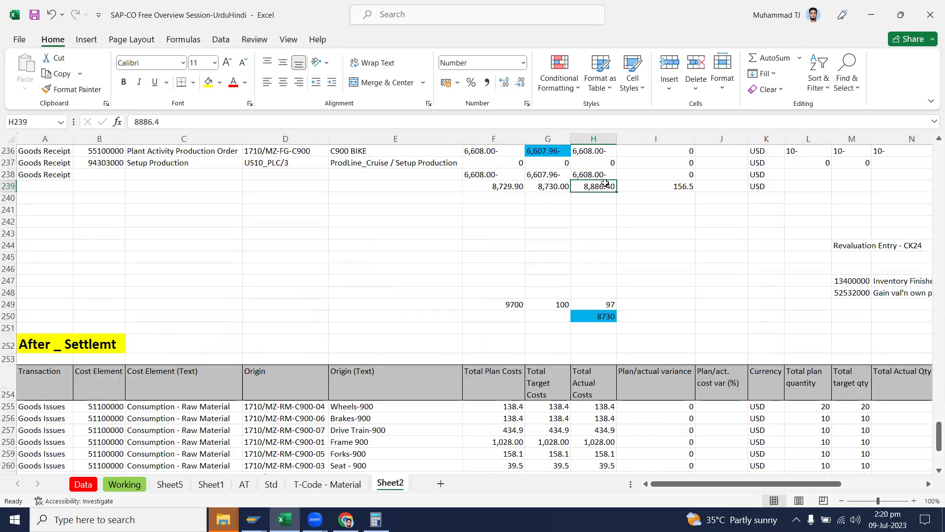
scroll(602, 197, "down", 9)
left_click_drag(605, 261, 15, 257)
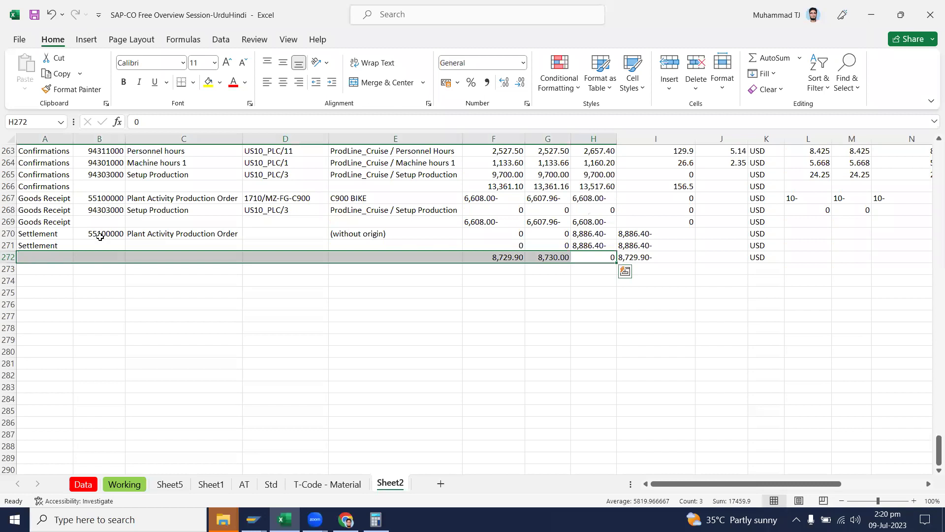
Step: Examine the Settlement rows of the After _ Settlemt table against the C900 BIKE goods receipt row of the After _ Var table
left_click(11, 229)
left_click(9, 233)
left_click(36, 233)
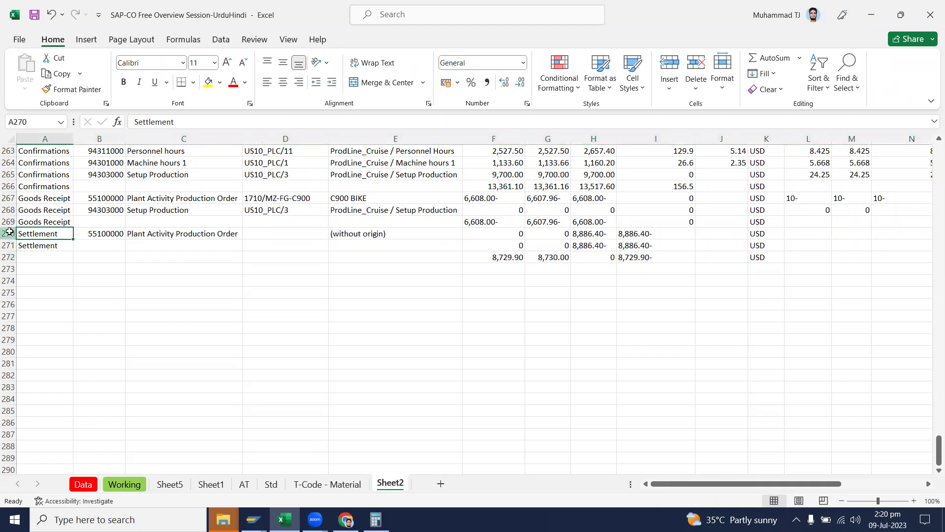
left_click_drag(10, 231, 109, 260)
scroll(109, 265, "up", 7)
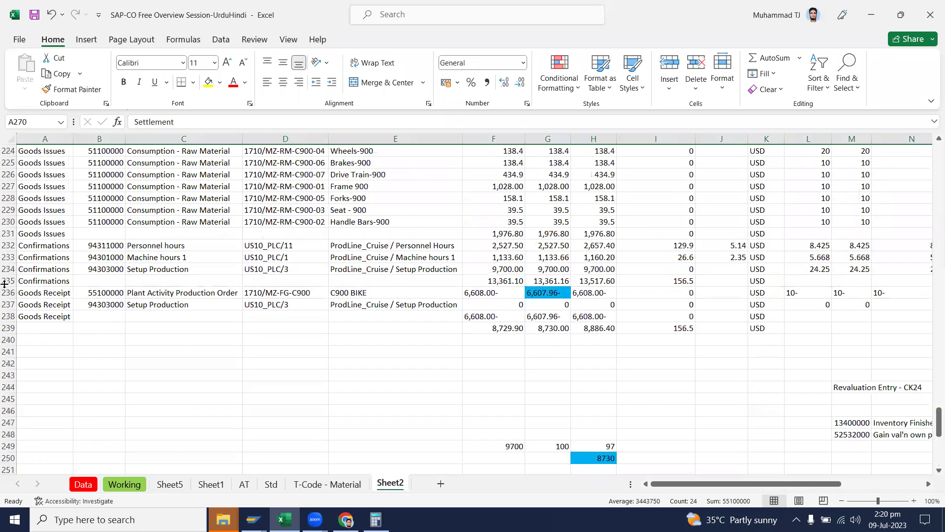
left_click(5, 291)
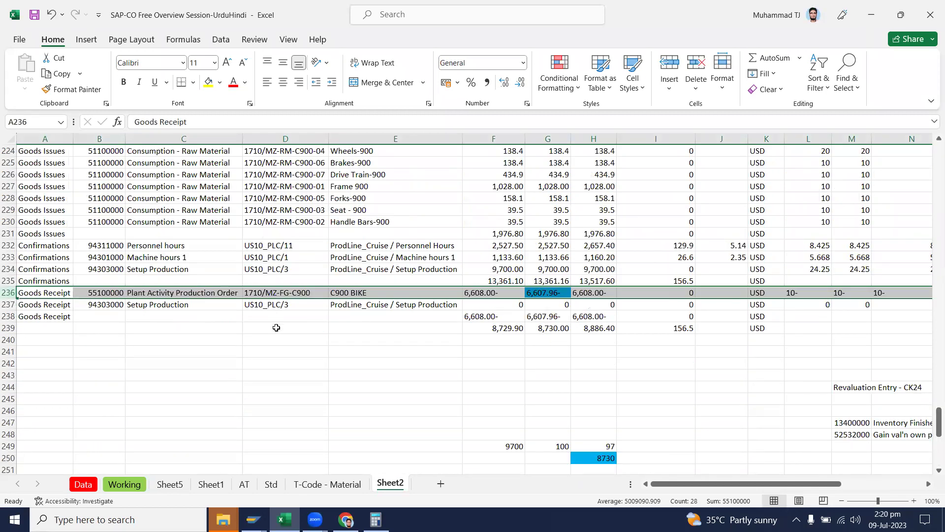
Step: Review the After _ Settlemt table from its title down to its final Total Actual Costs balance
scroll(277, 325, "down", 10)
scroll(277, 325, "up", 2)
left_click_drag(39, 202, 609, 448)
scroll(592, 420, "down", 3)
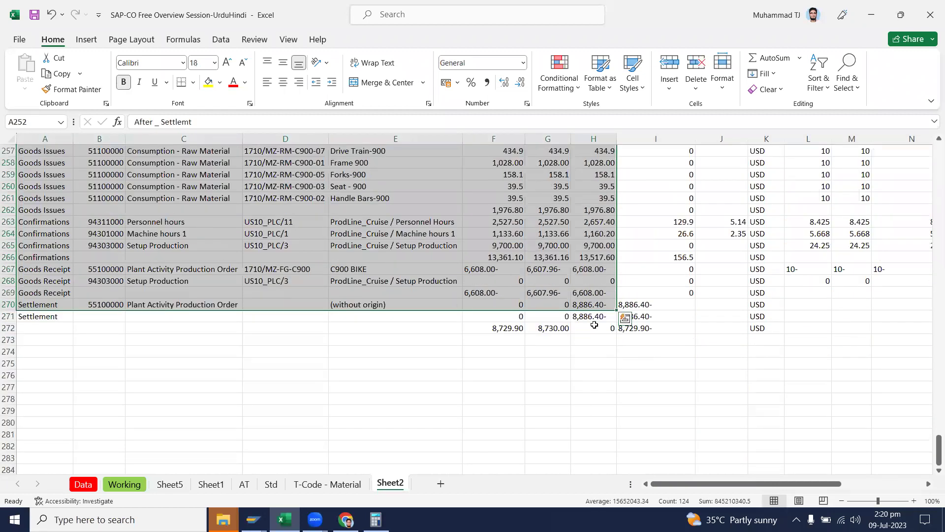
left_click(596, 327)
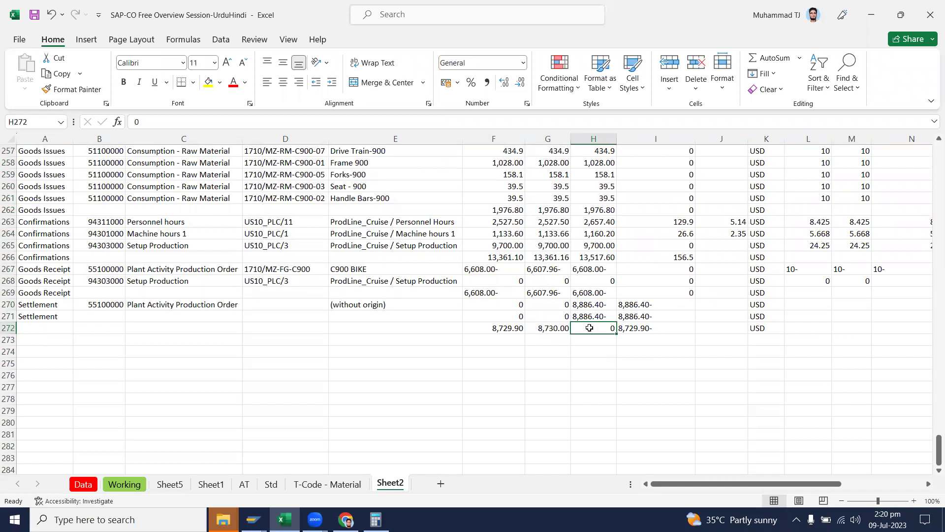
Step: Switch to the Material Price Analysis session in SAP and refresh the data for material MZ-FG-C900
left_click(253, 519)
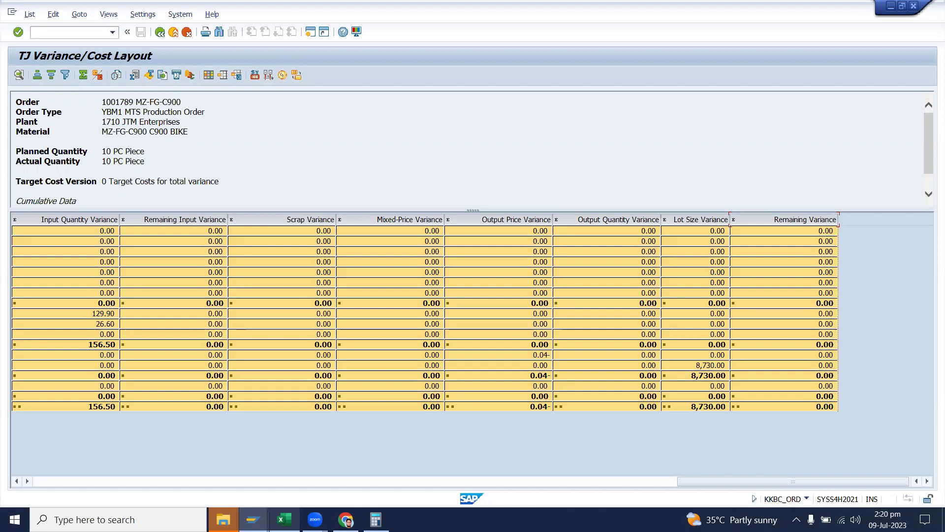
mouse_move(253, 519)
left_click(192, 477)
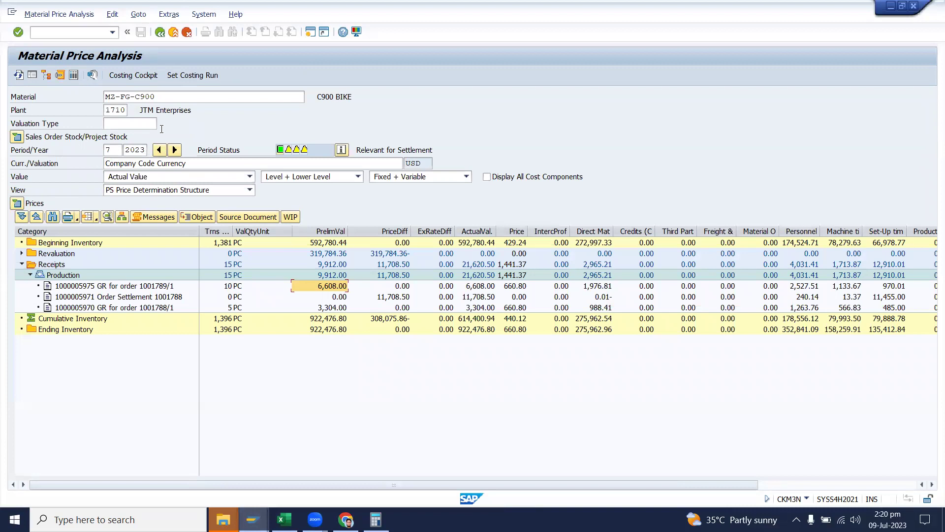
left_click(19, 75)
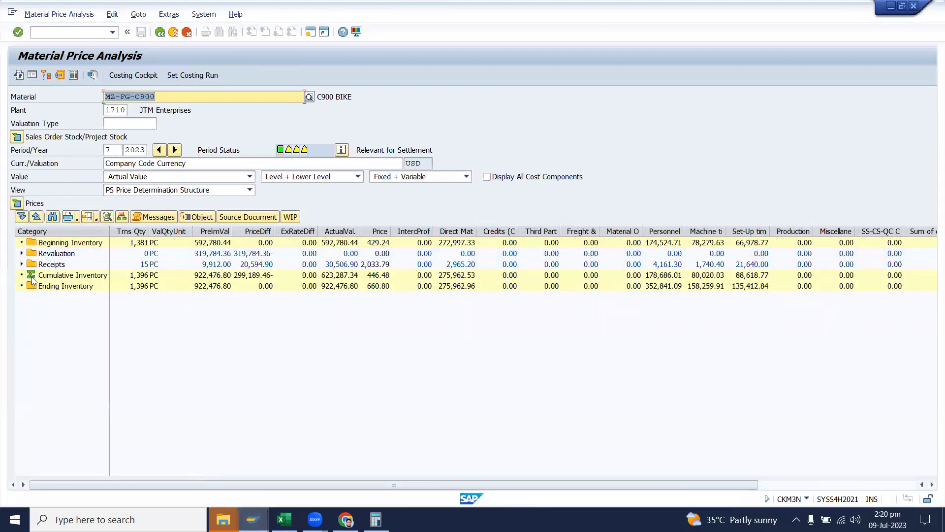
Step: Expand Receipts and its Production node, and widen the Category column to show the full document descriptions
left_click(22, 265)
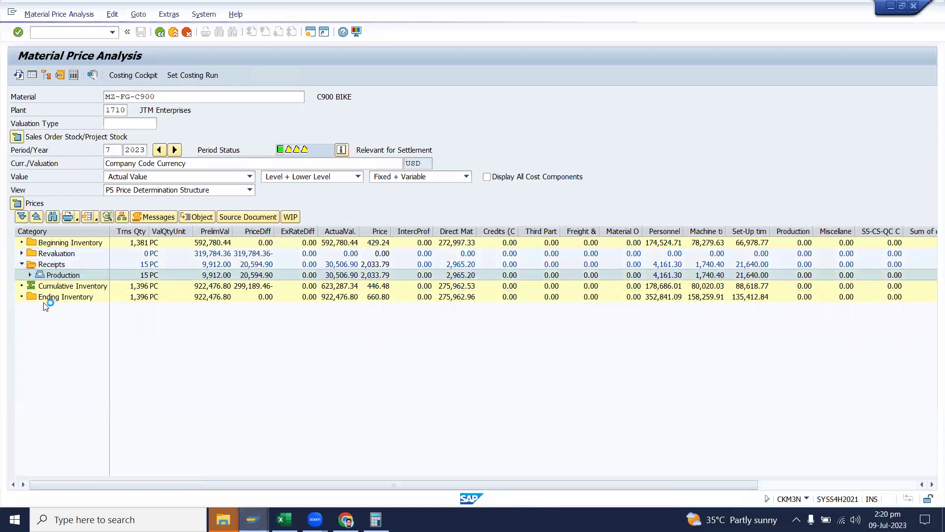
left_click(30, 274)
left_click_drag(109, 230, 187, 224)
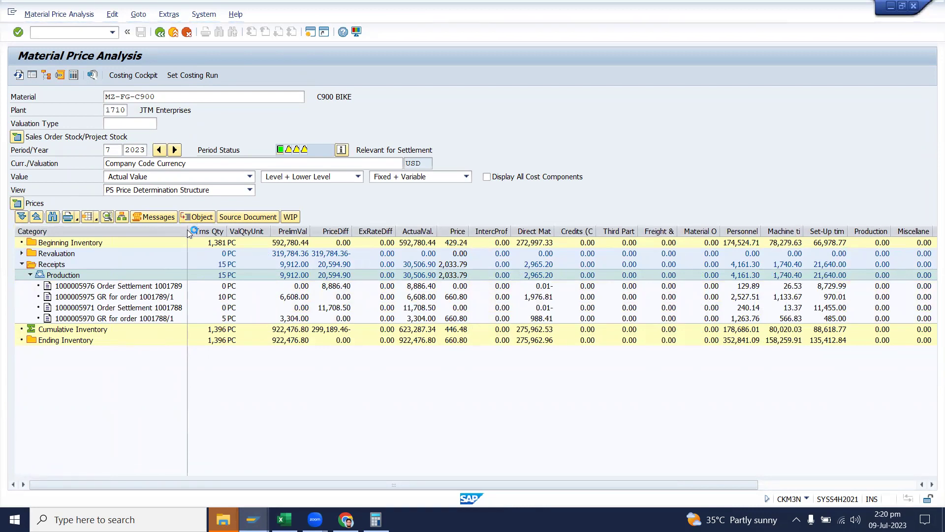
left_click_drag(188, 231, 195, 231)
Step: Examine the latest order settlement and its goods receipt, checking preliminary valuation and price difference, and widen the PriceDiff column slightly
left_click(143, 298)
left_click(131, 289)
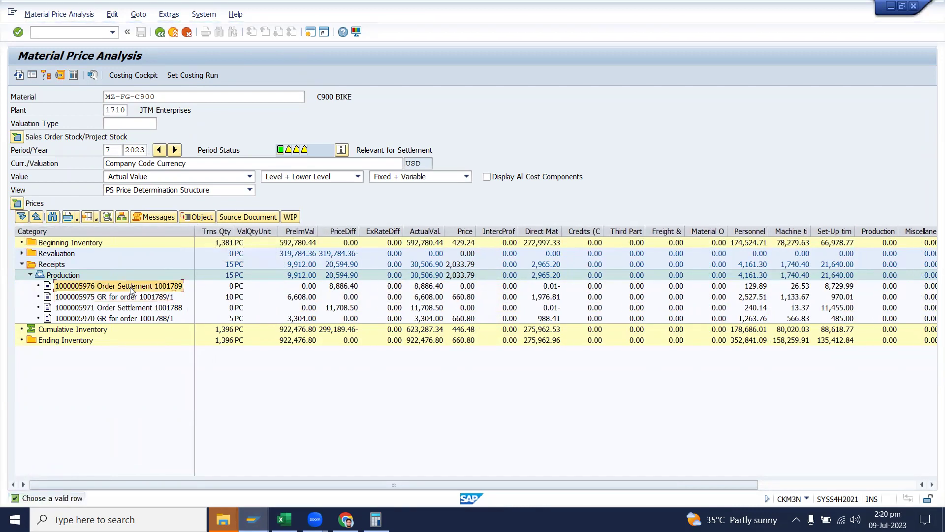
left_click(295, 297)
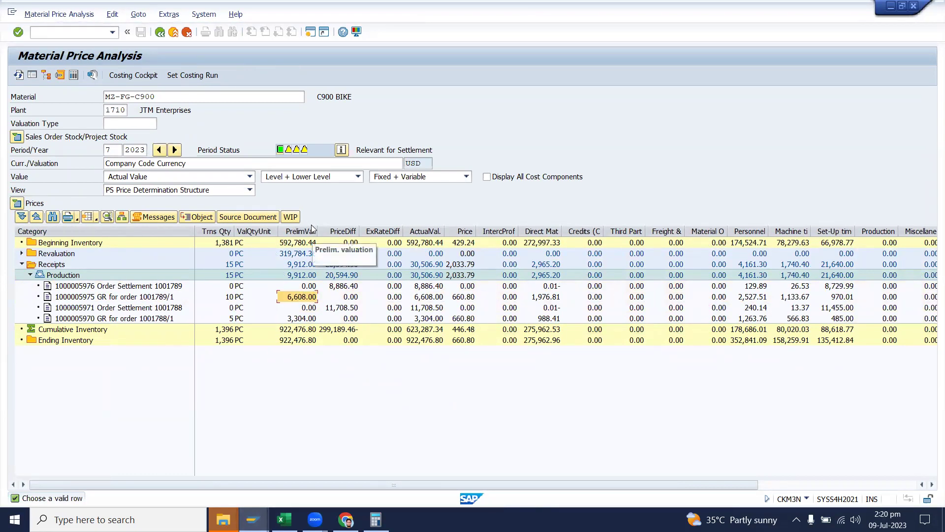
left_click(308, 232)
left_click(303, 298)
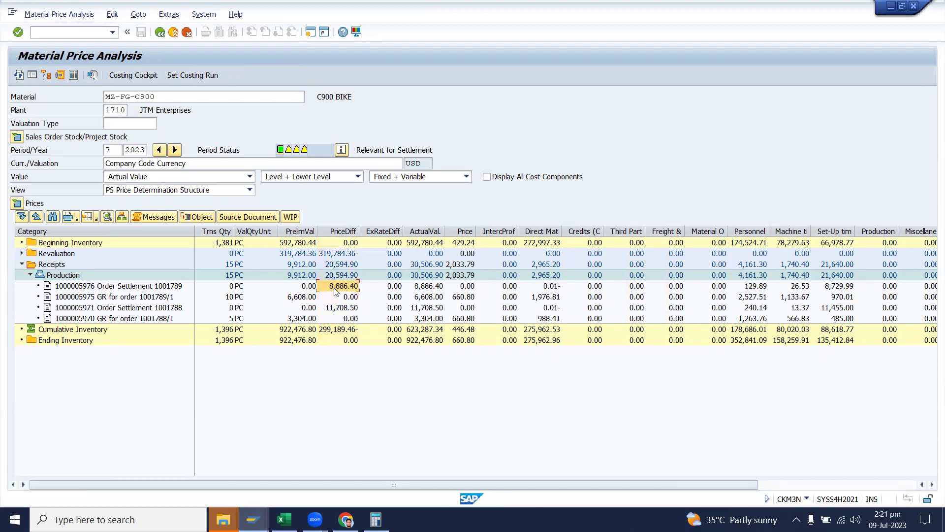
left_click_drag(358, 232, 365, 231)
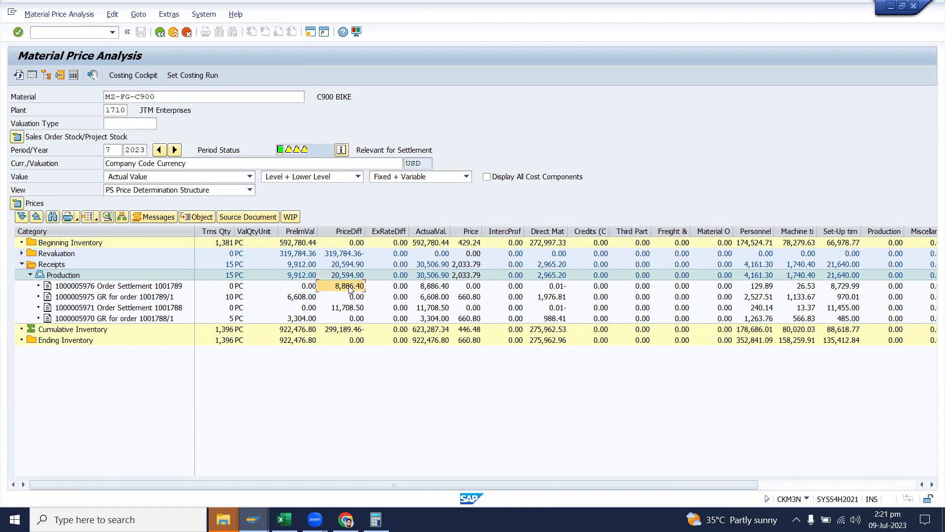
Step: Switch back to the Excel workbook and examine the 10 Bike - Cost calculation on Sheet2, including the goods receipt deduction
left_click(284, 519)
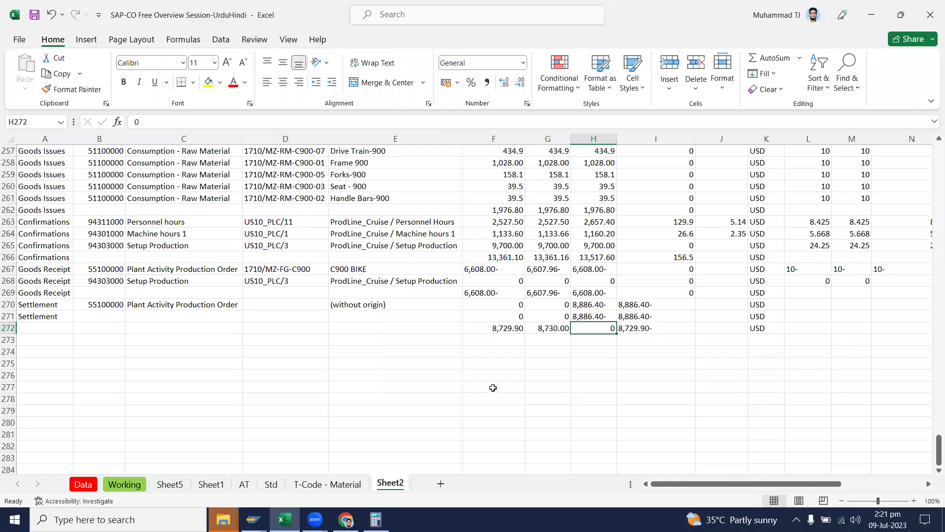
left_click(253, 519)
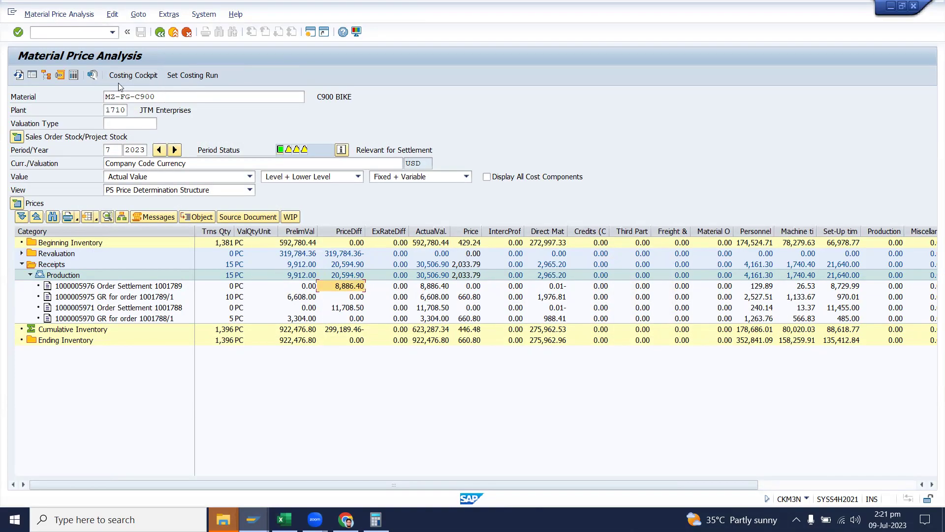
left_click(284, 519)
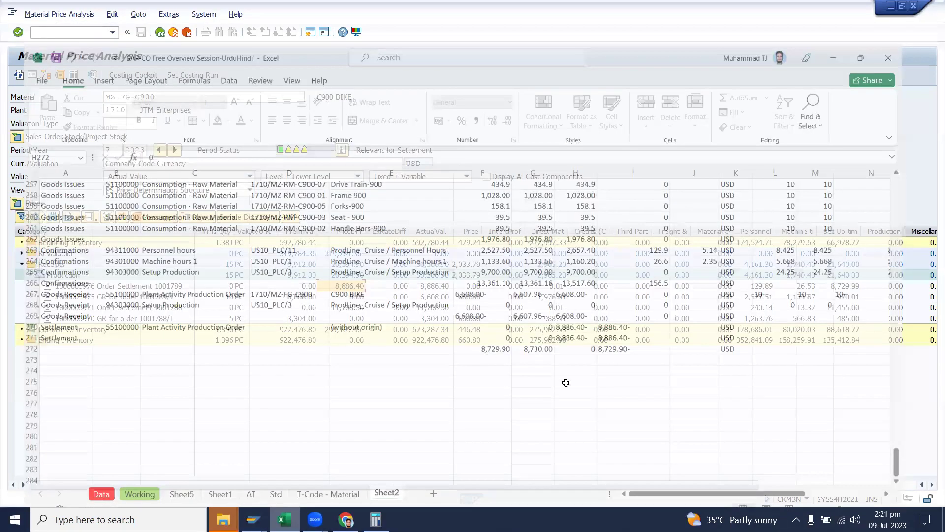
scroll(566, 389, "down", 12)
scroll(643, 432, "up", 20)
scroll(640, 424, "up", 12)
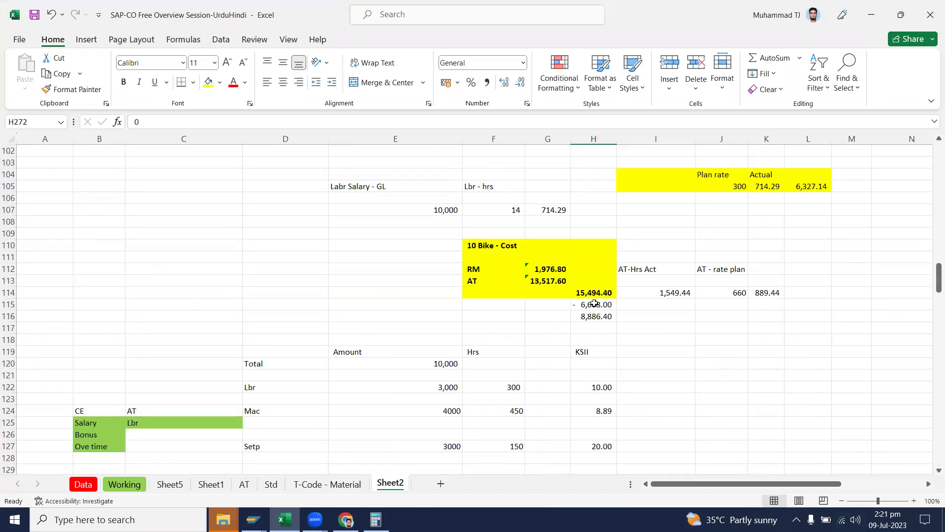
left_click(553, 271)
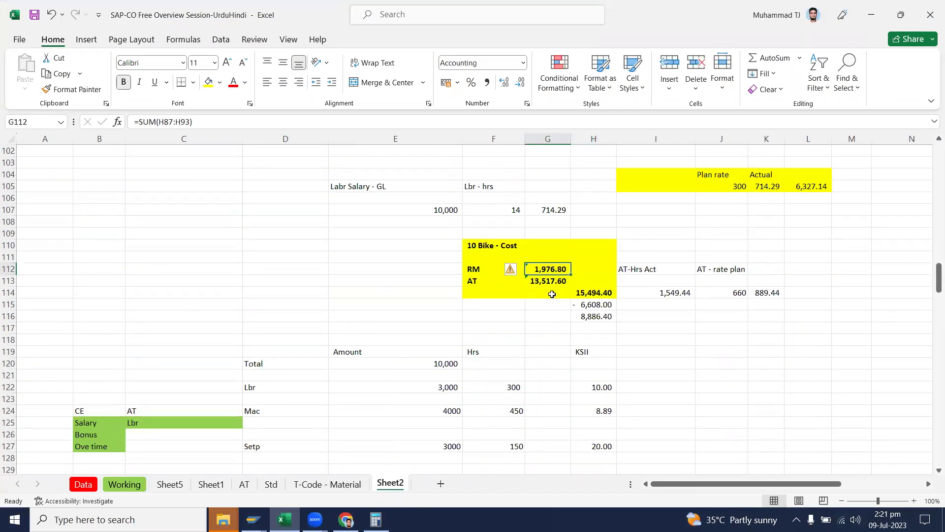
left_click(601, 293)
left_click(597, 305)
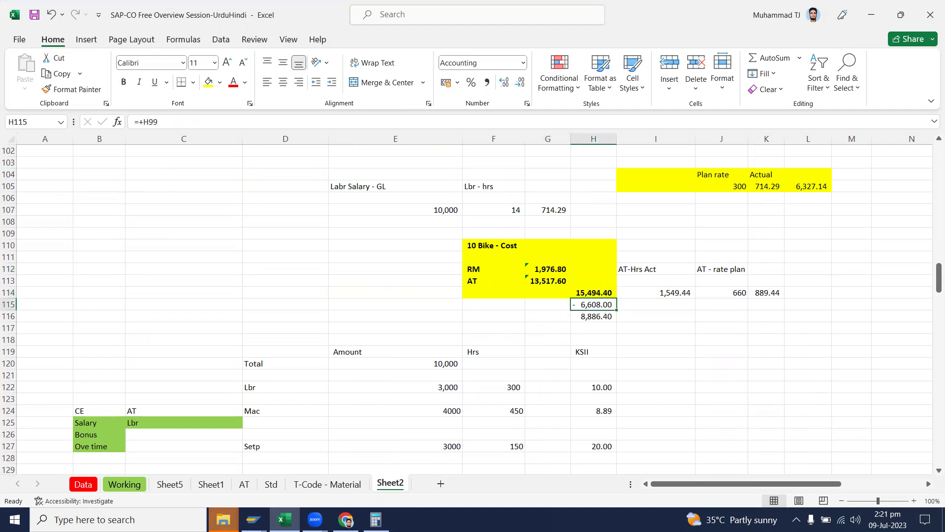
Step: Compare the order settlement's price difference in SAP with the total of the 10 Bike - Cost calculation in Excel
left_click(284, 519)
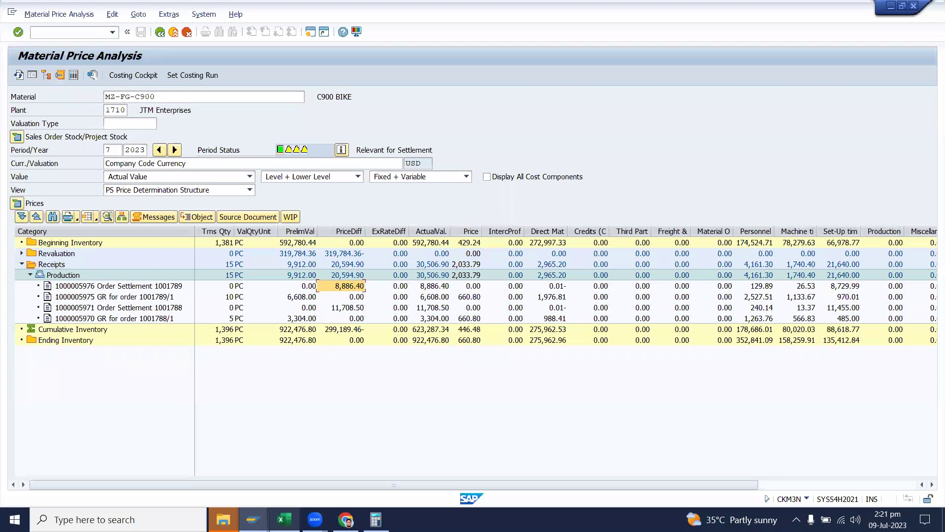
left_click(283, 519)
left_click(595, 292)
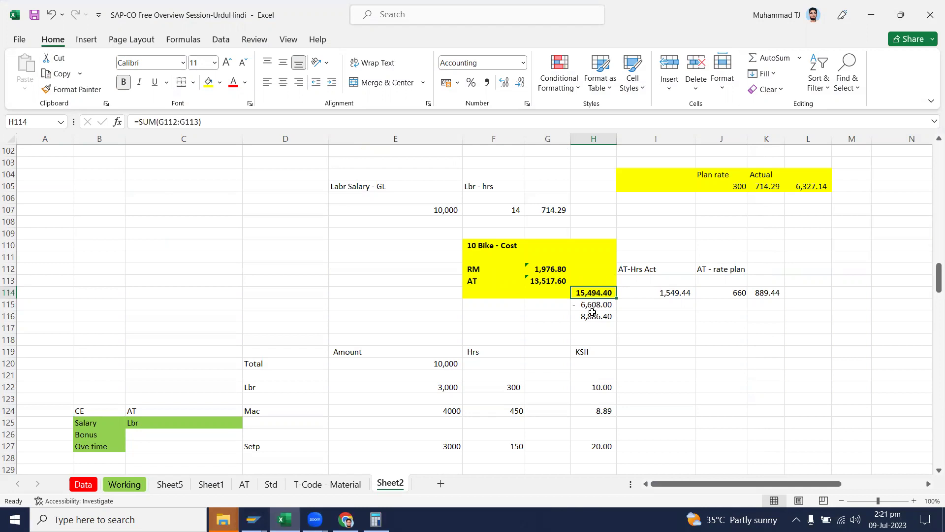
Step: Inspect the actual costs in the After _ CO11N - 2 table and trace the RM and AT formulas that sum them
scroll(592, 311, "up", 2)
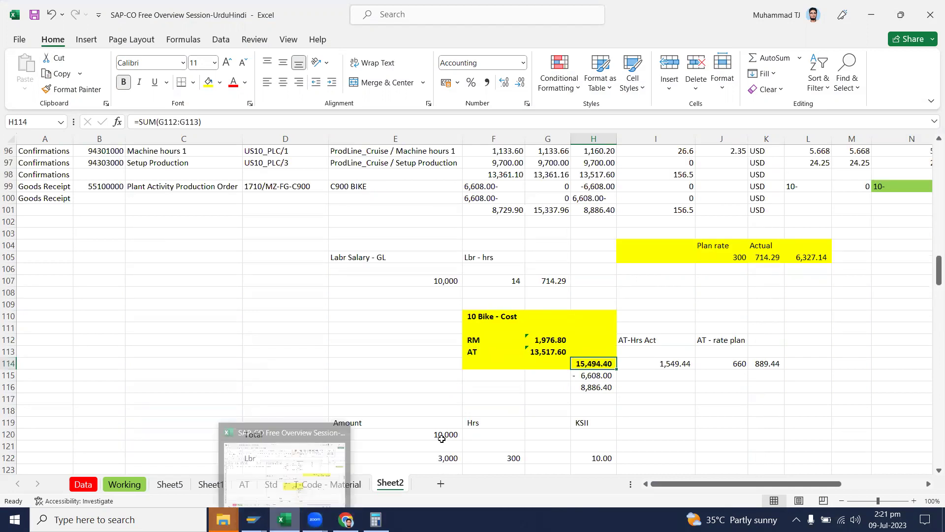
scroll(514, 279, "up", 4)
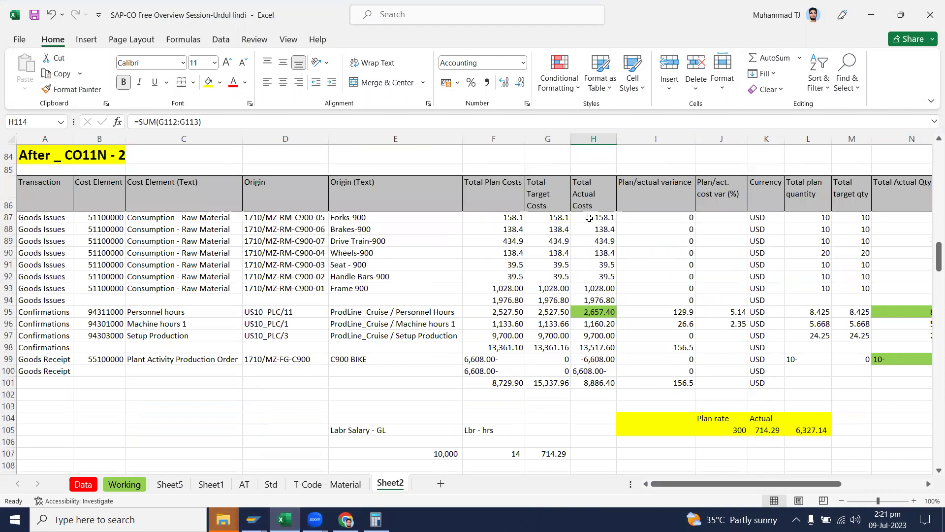
left_click_drag(580, 217, 592, 312)
scroll(592, 312, "down", 3)
double_click(556, 375)
key("Escape")
double_click(550, 387)
key("Escape")
Step: Compare the production receipts in SAP's Material Price Analysis with the After _ CO11N - 2 cost table in Excel
left_click(253, 519)
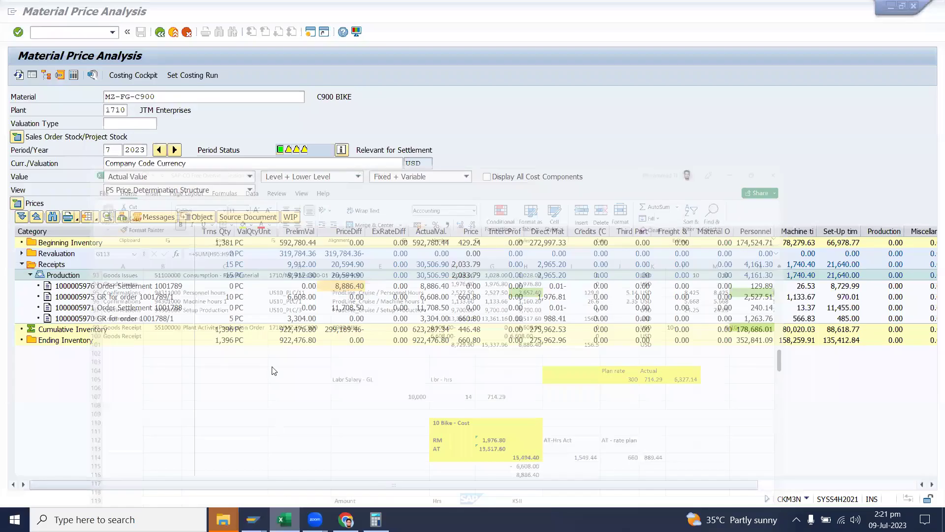
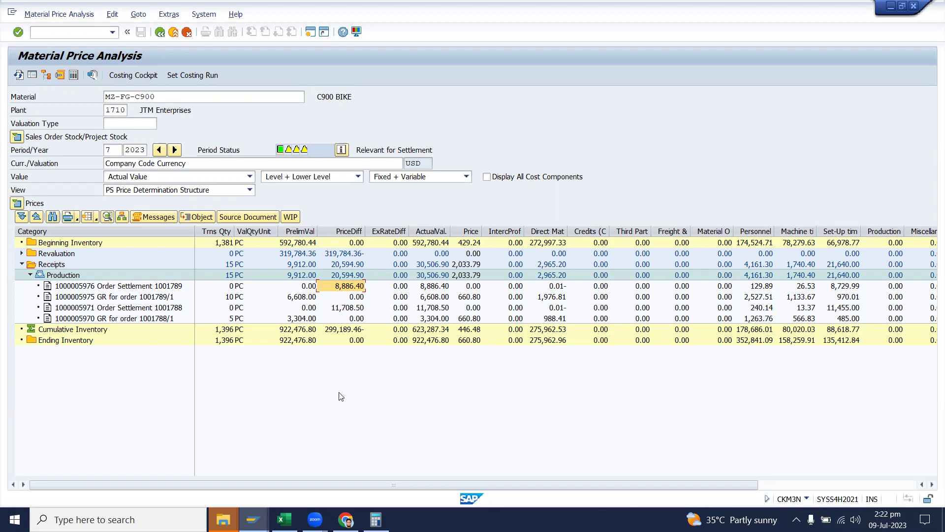
left_click(286, 516)
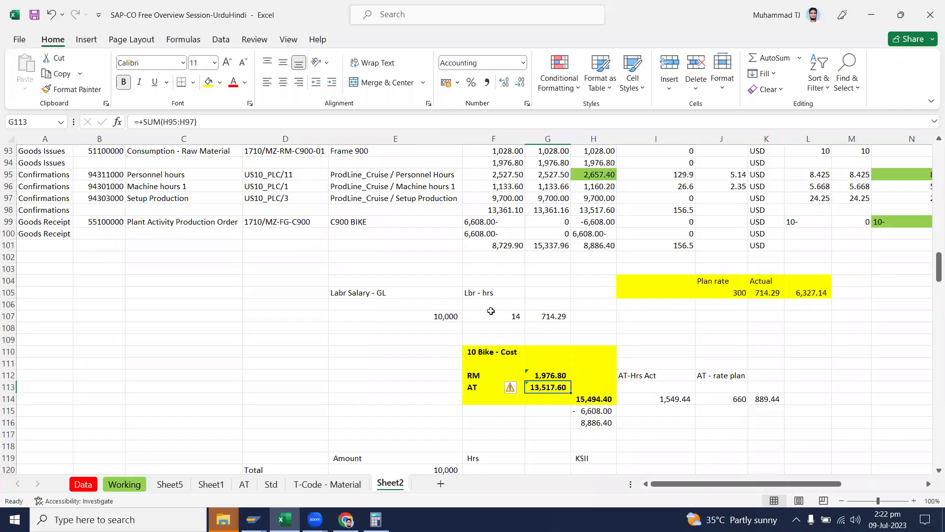
scroll(509, 327, "up", 3)
scroll(508, 327, "up", 1)
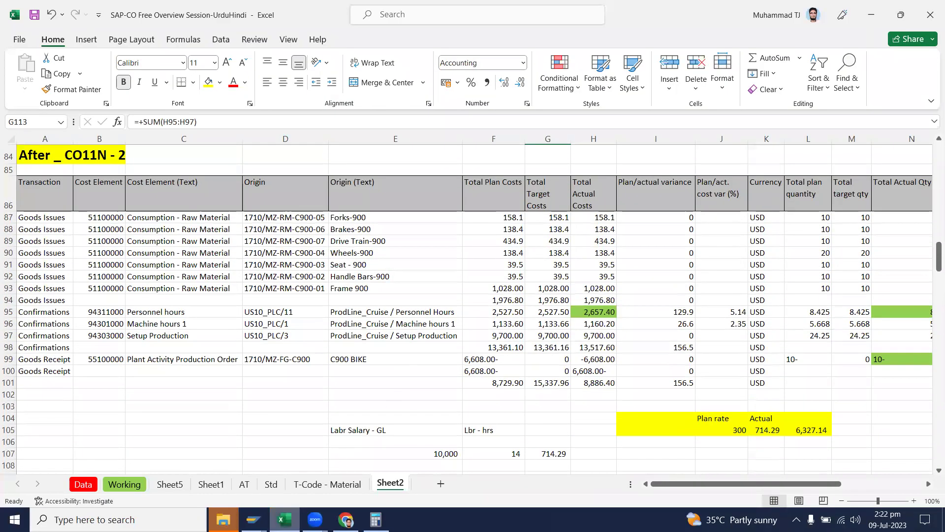
left_click(284, 519)
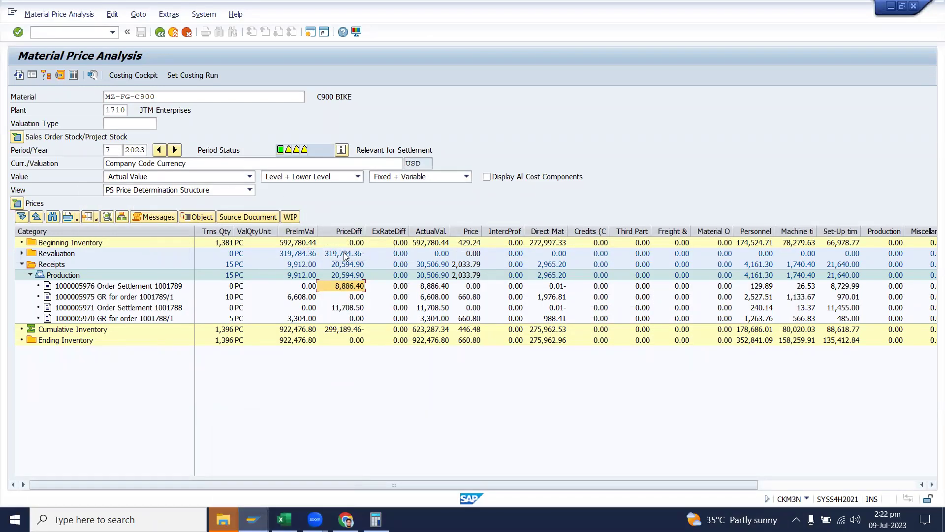
Step: Examine the preliminary value and price difference of the topmost order settlement line under Production receipts
left_click(309, 289)
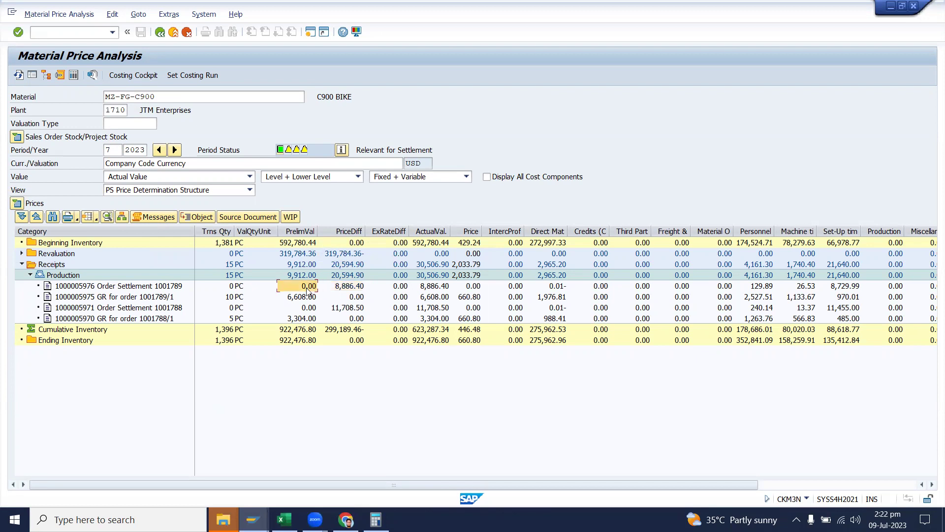
left_click(344, 289)
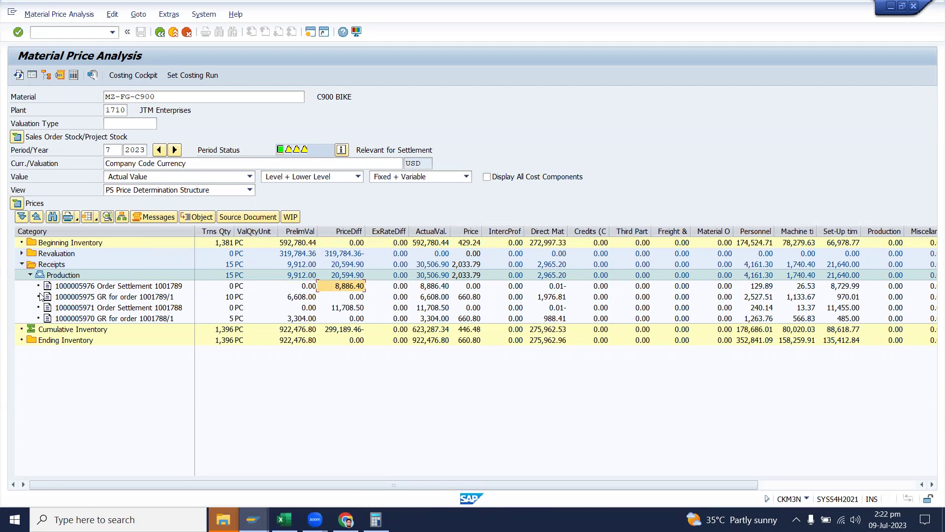
left_click(90, 287)
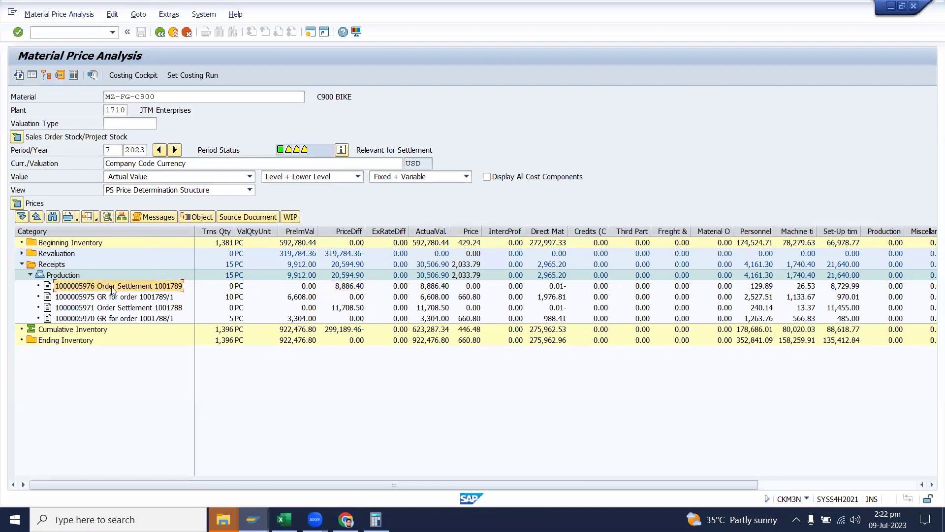
Step: Switch to the Excel workbook and check the Personnel hours actual cost in the After _ CO11N - 2 table
left_click(284, 519)
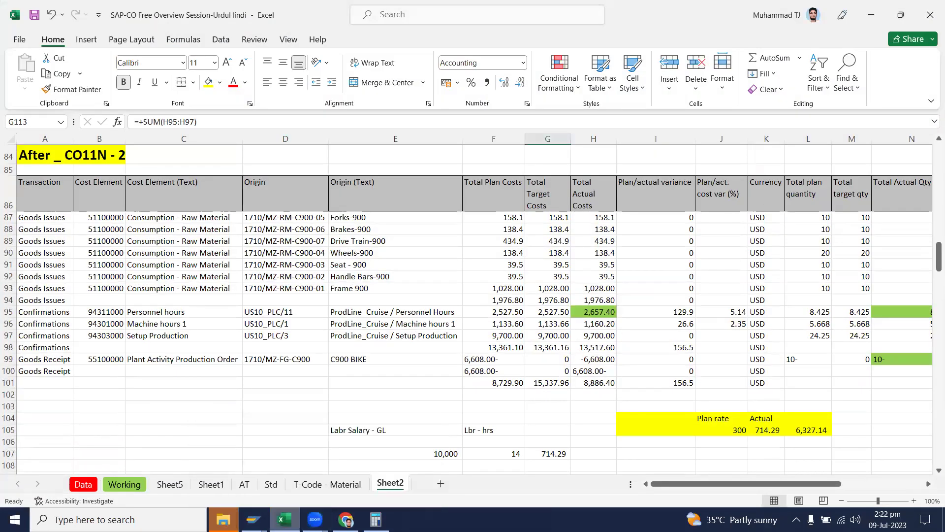
left_click(363, 93)
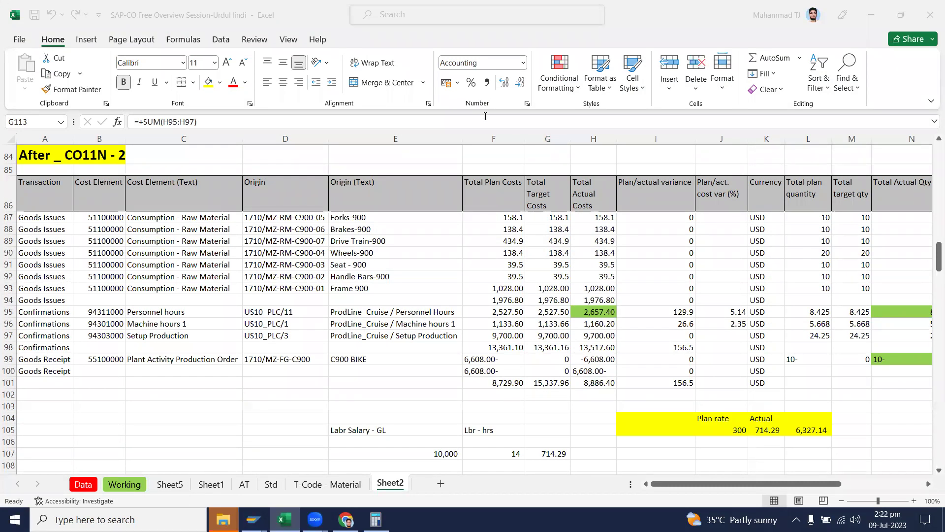
left_click(597, 311)
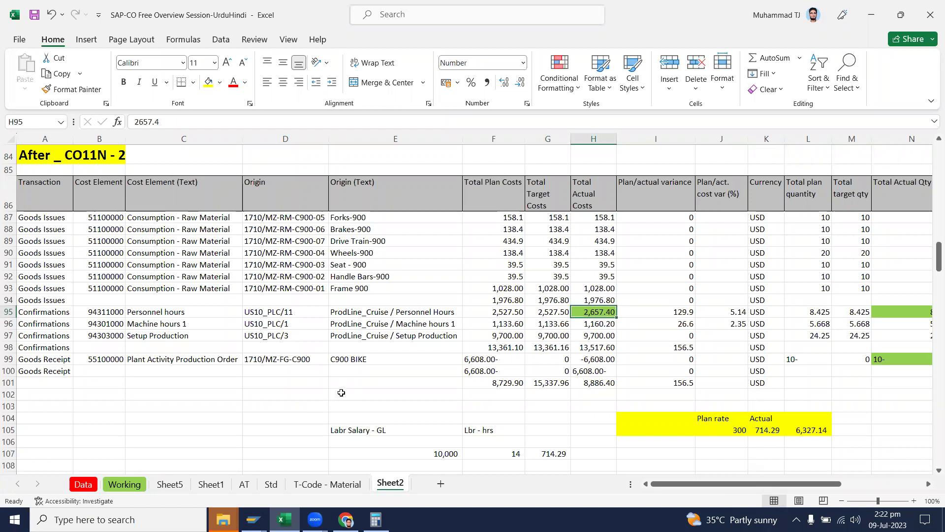
mouse_move(284, 519)
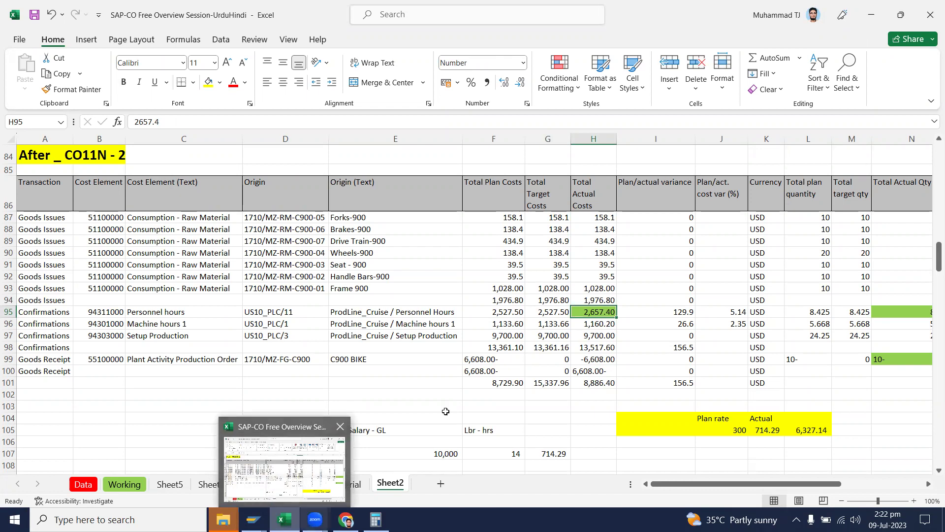
scroll(459, 382, "down", 6)
scroll(460, 382, "up", 7)
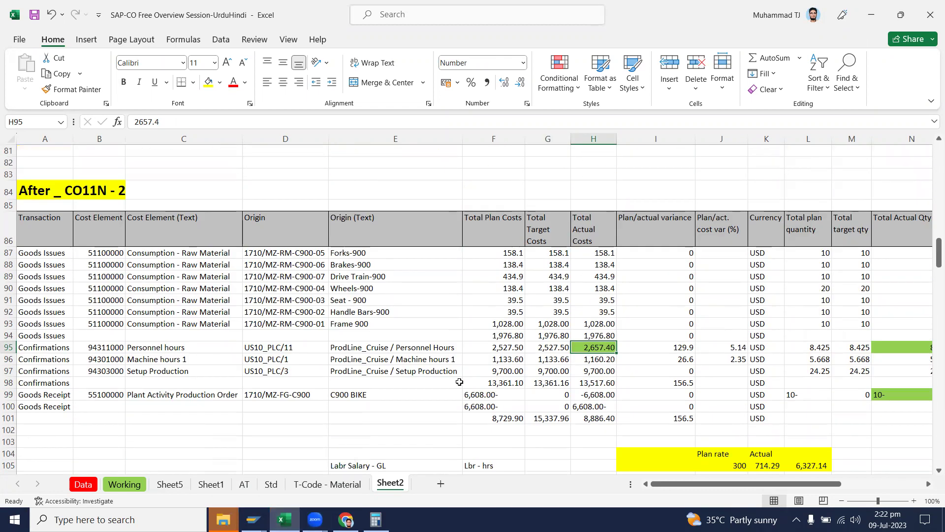
scroll(459, 381, "up", 7)
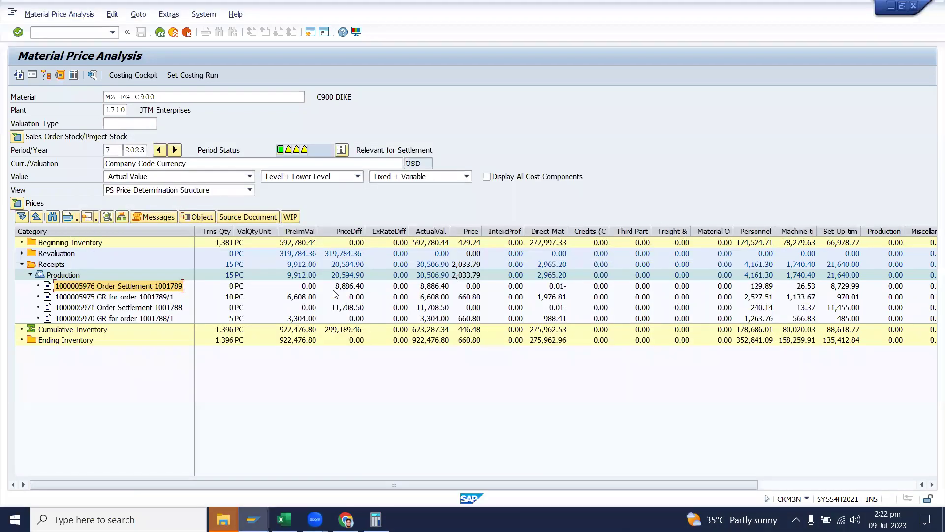
Step: Switch back to SAP and examine the PriceDiff column, focusing on the topmost order settlement line
left_click(340, 287)
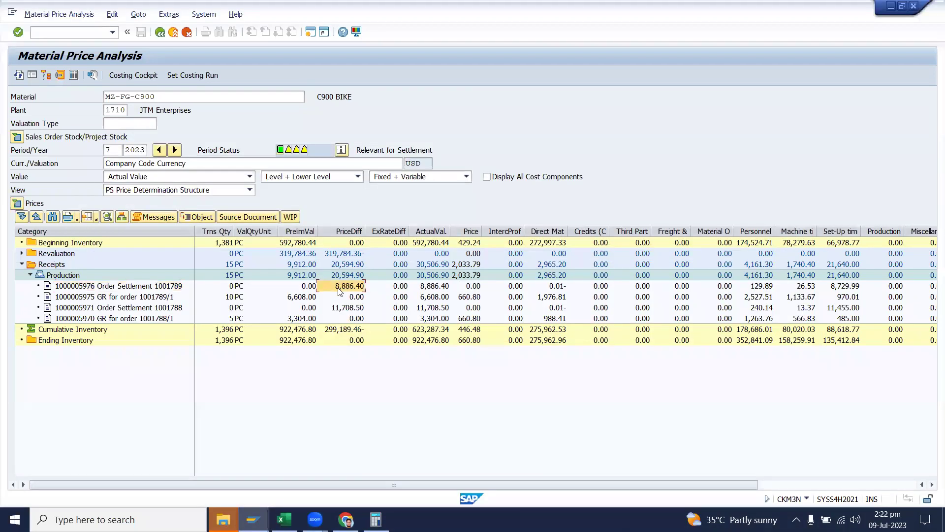
left_click(350, 232)
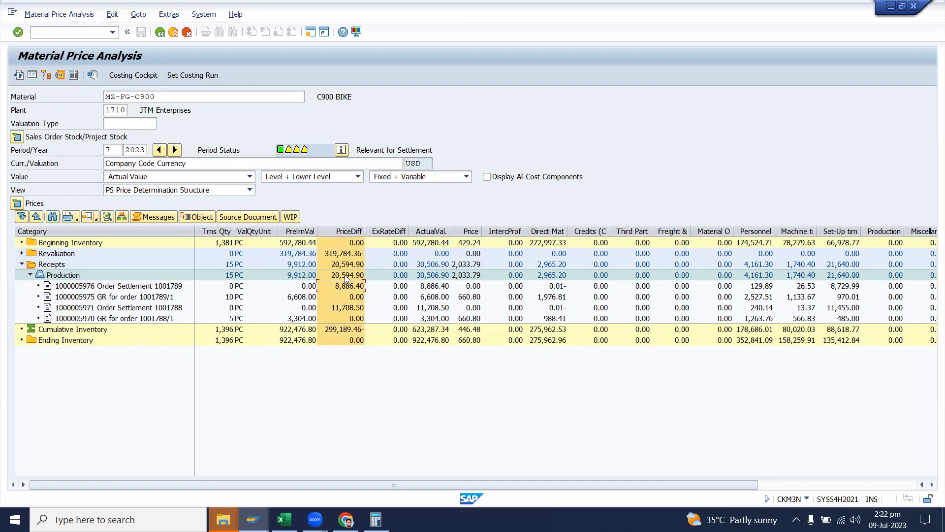
left_click(351, 286)
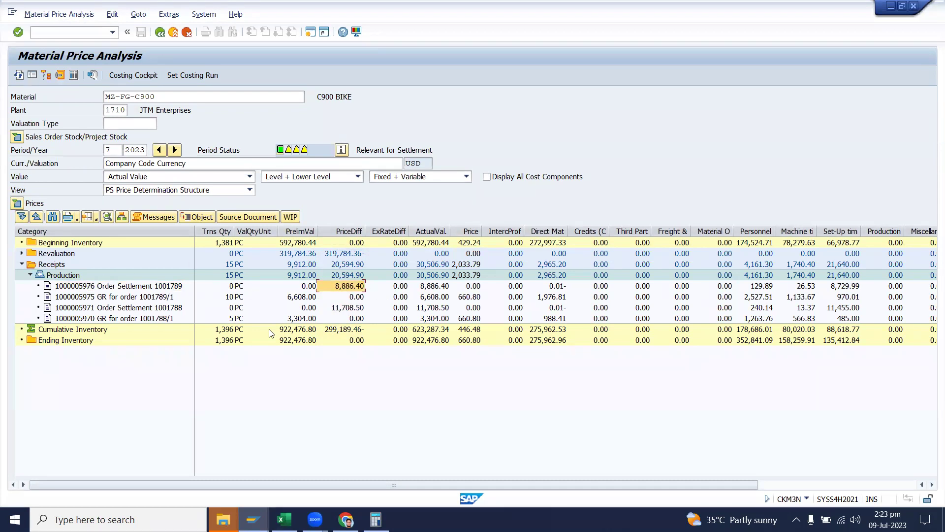
Step: Collapse and re-expand the Receipts node to compare its total price difference with the topmost order settlement
left_click(23, 265)
left_click(22, 265)
left_click(22, 264)
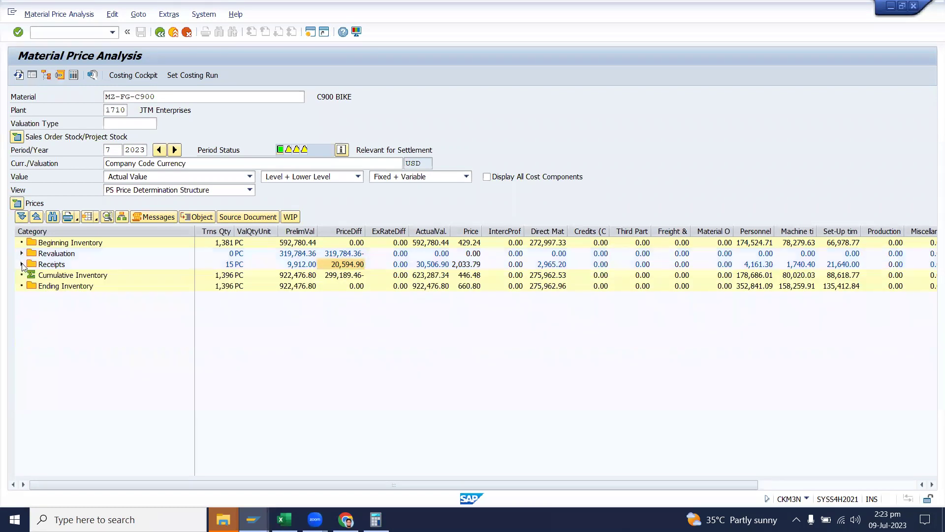
left_click(22, 265)
left_click(21, 264)
left_click(22, 265)
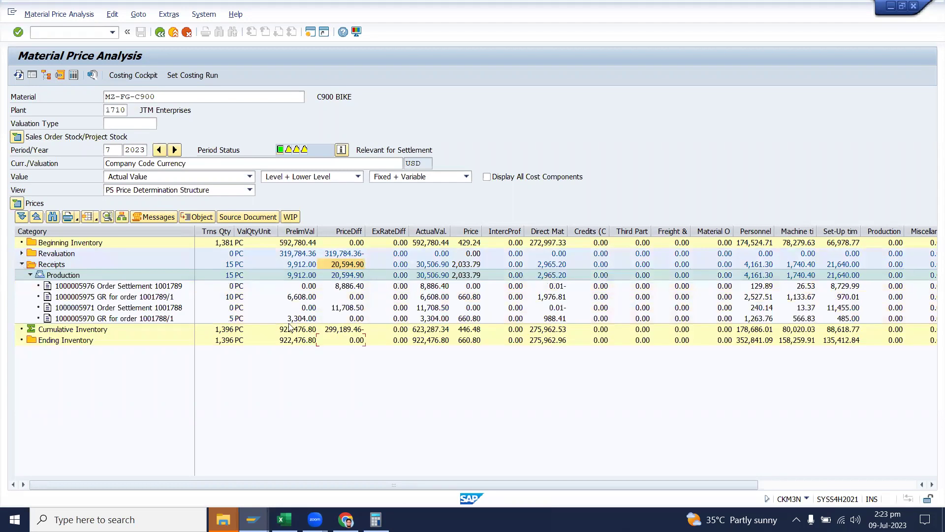
left_click(358, 288)
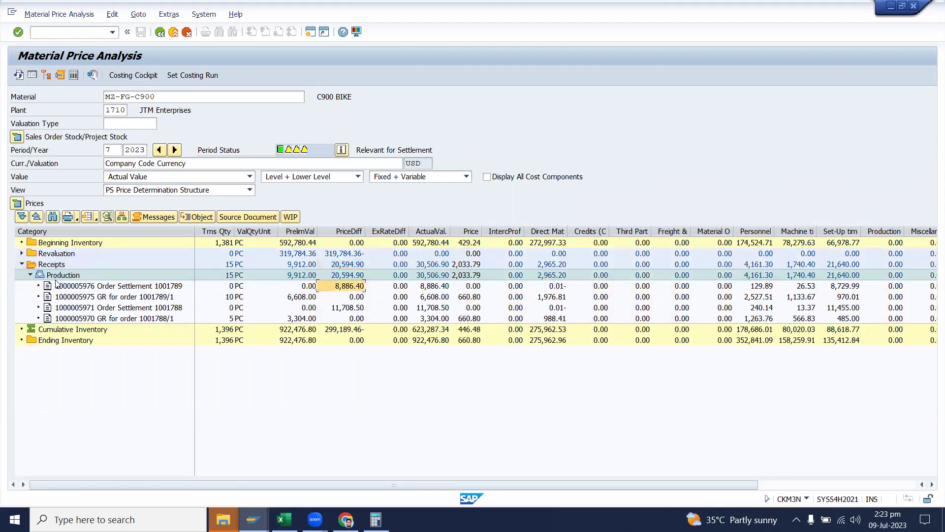
Step: Collapse the Production and Receipts nodes and select the Ending Inventory line
left_click(106, 286)
left_click(338, 286)
left_click(31, 275)
left_click(22, 264)
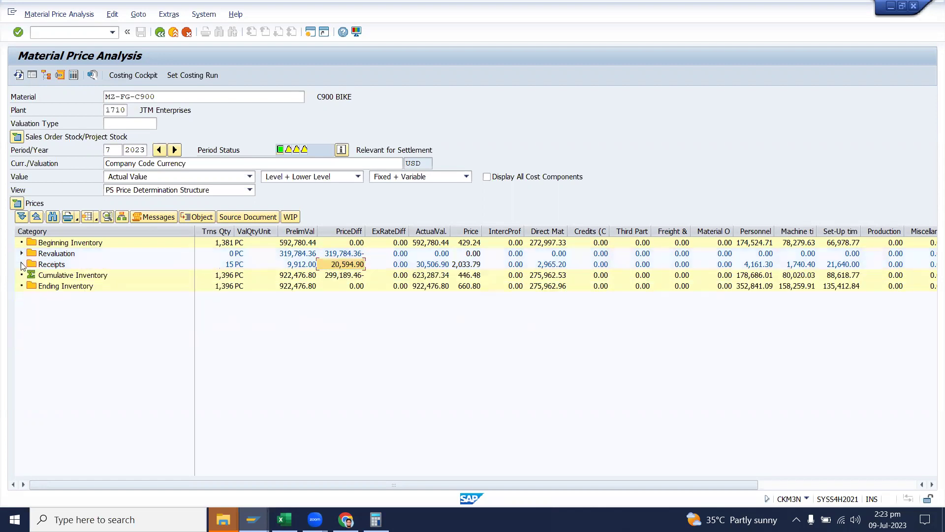
left_click(74, 277)
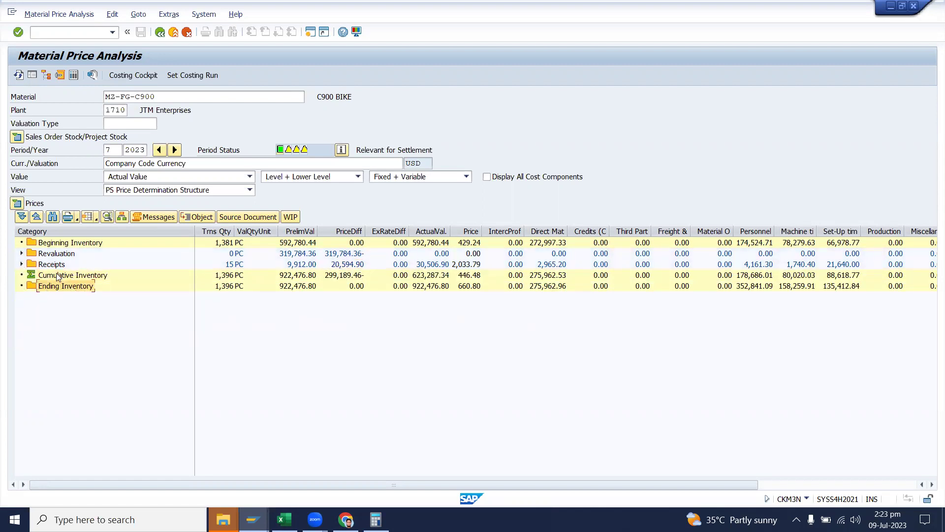
left_click(62, 285)
Step: Widen the PrelimVal, PriceDiff, ActualVal. and Price columns of the price analysis list
left_click_drag(364, 232, 372, 232)
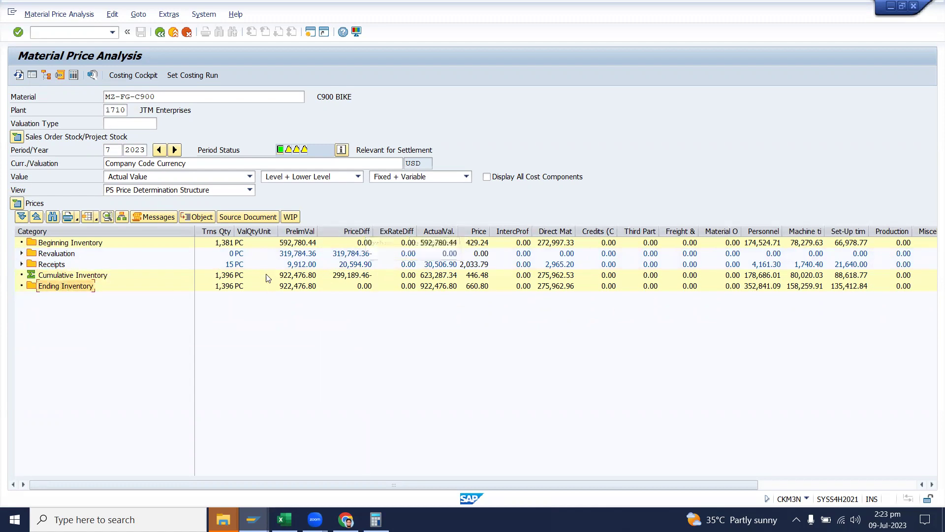
left_click(168, 102)
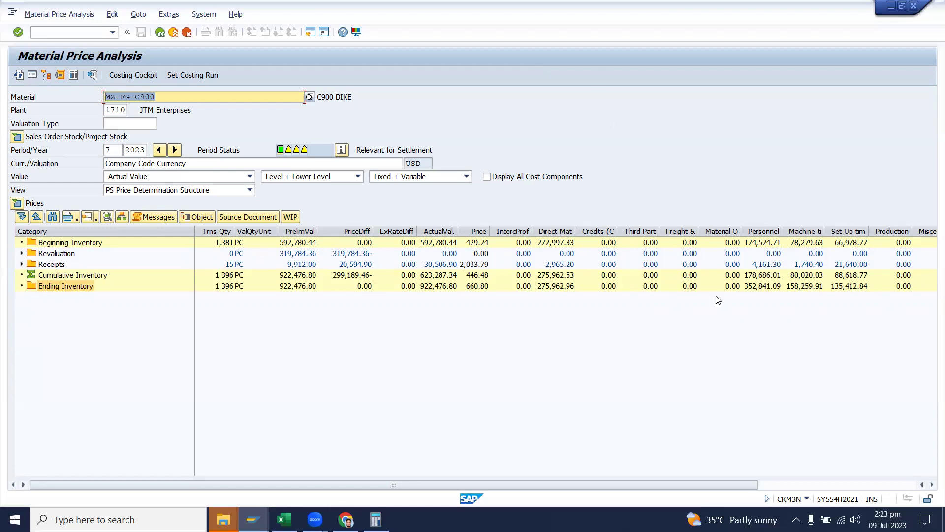
left_click(627, 33)
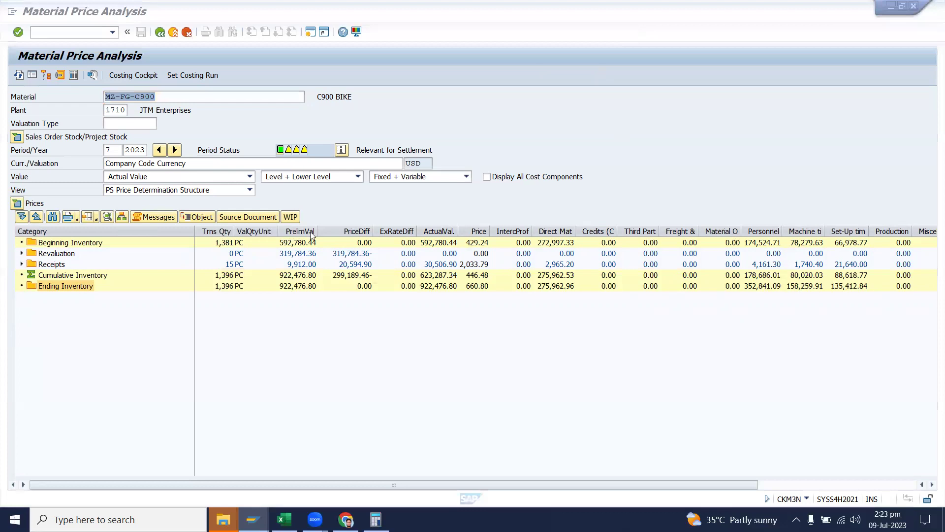
left_click_drag(373, 229, 380, 229)
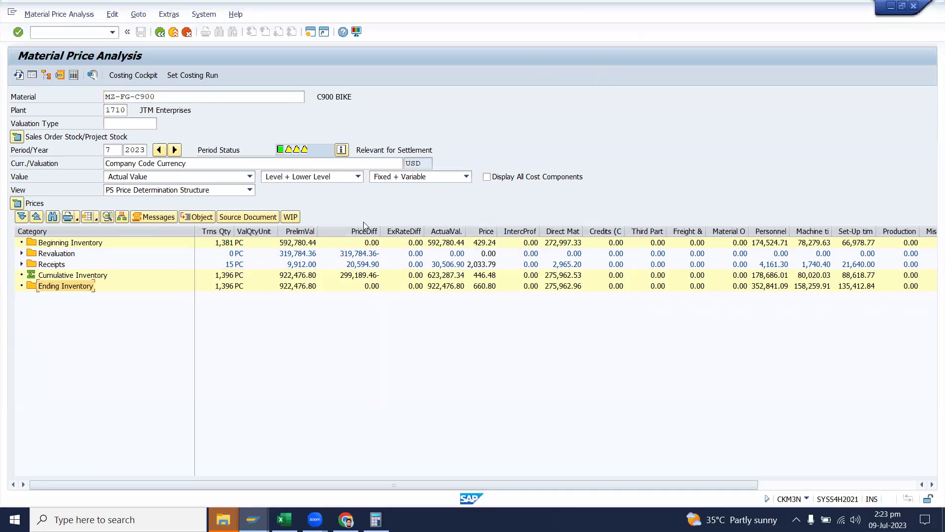
left_click_drag(471, 231, 510, 227)
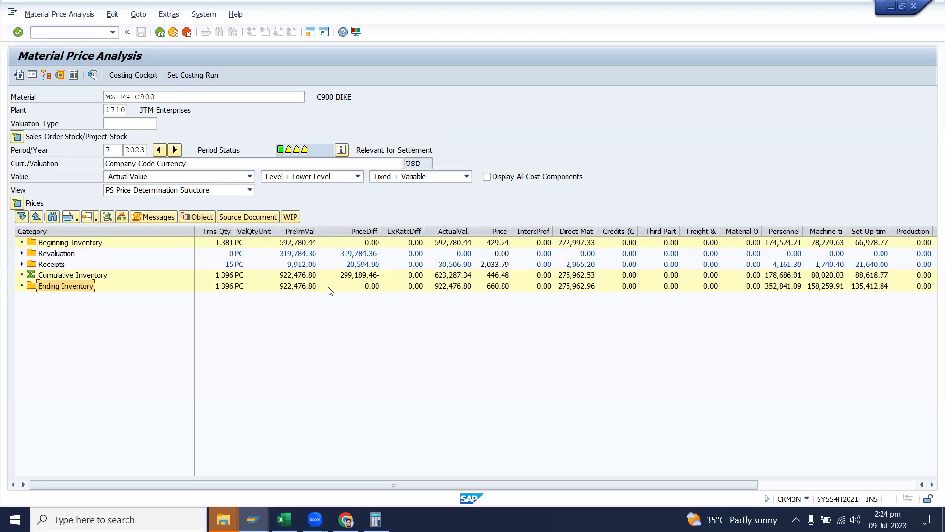
left_click_drag(317, 232, 332, 234)
left_click_drag(275, 230, 322, 230)
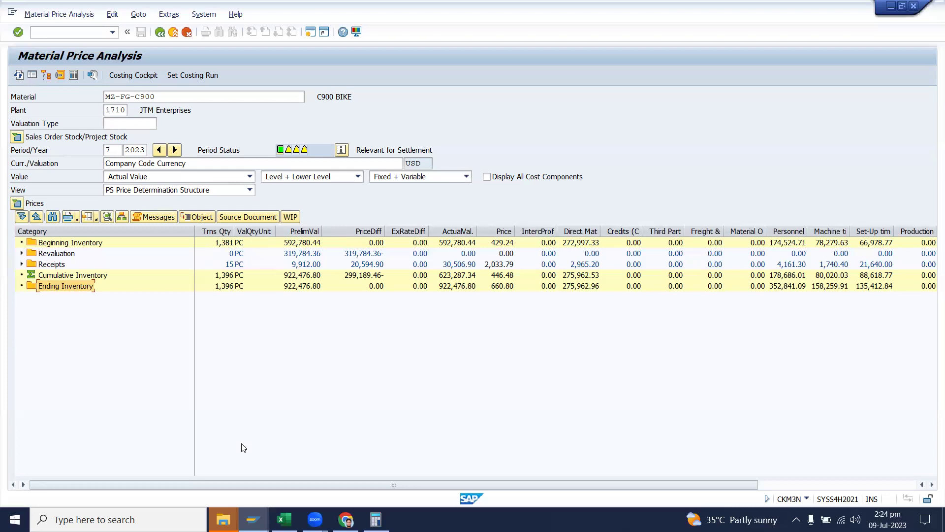
Step: Check the Ending Inventory quantity for MZ-FG-C900, and switch to Excel to review the cost tables and calculations on Sheet2
left_click_drag(167, 97, 0, 90)
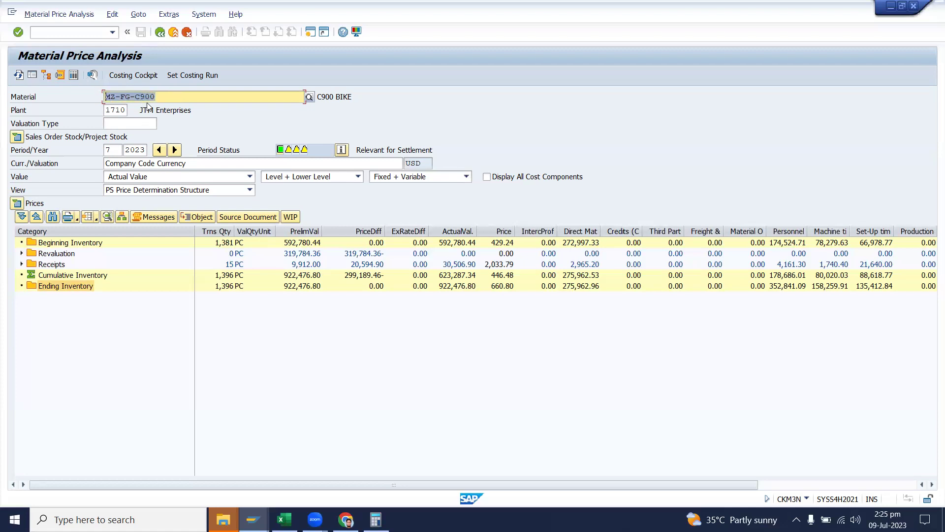
left_click(226, 287)
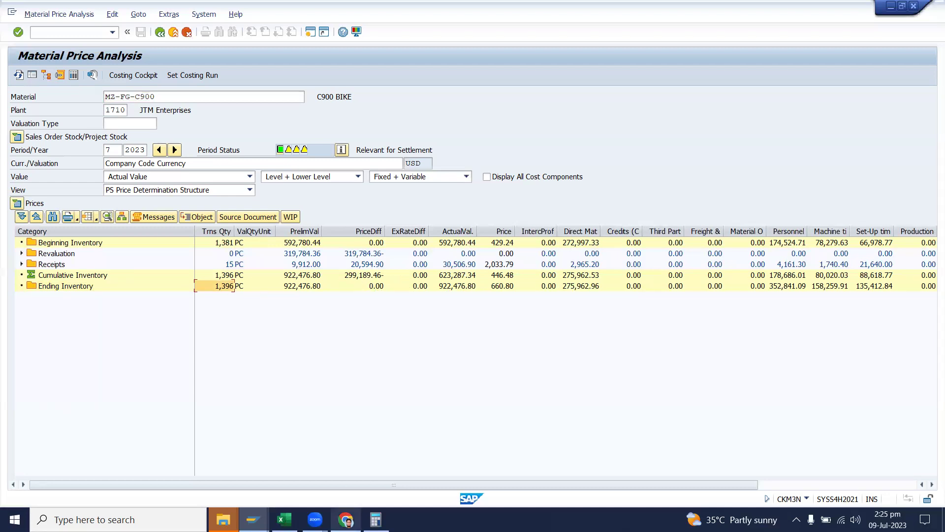
left_click(284, 519)
scroll(478, 408, "down", 4)
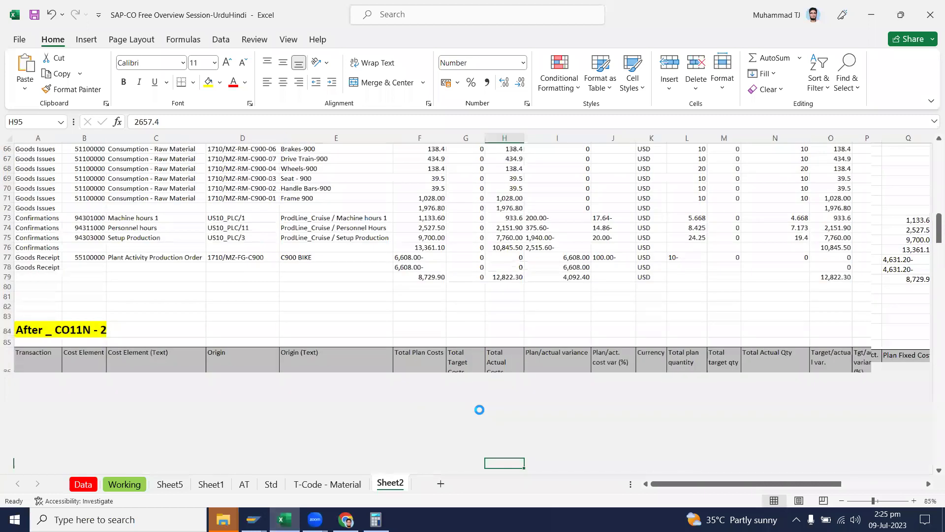
scroll(440, 378, "down", 5)
scroll(440, 378, "up", 3)
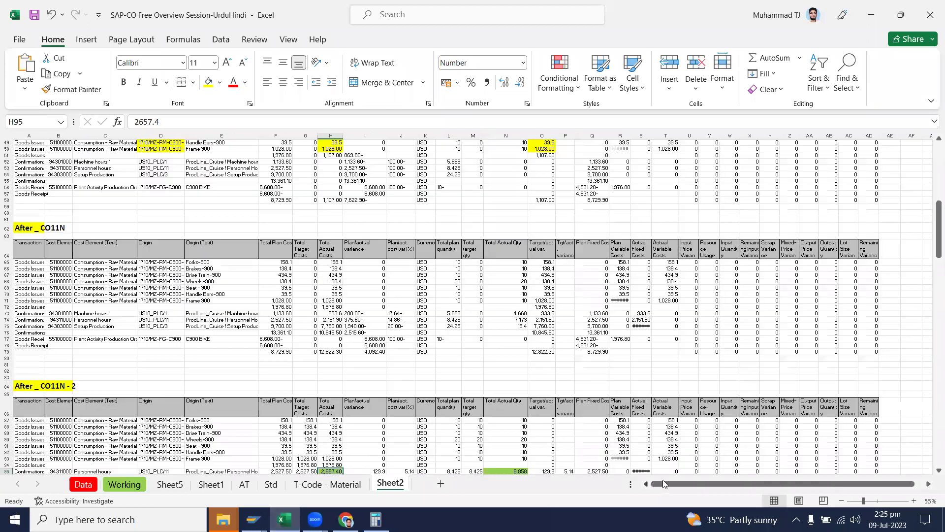
left_click_drag(708, 483, 652, 481)
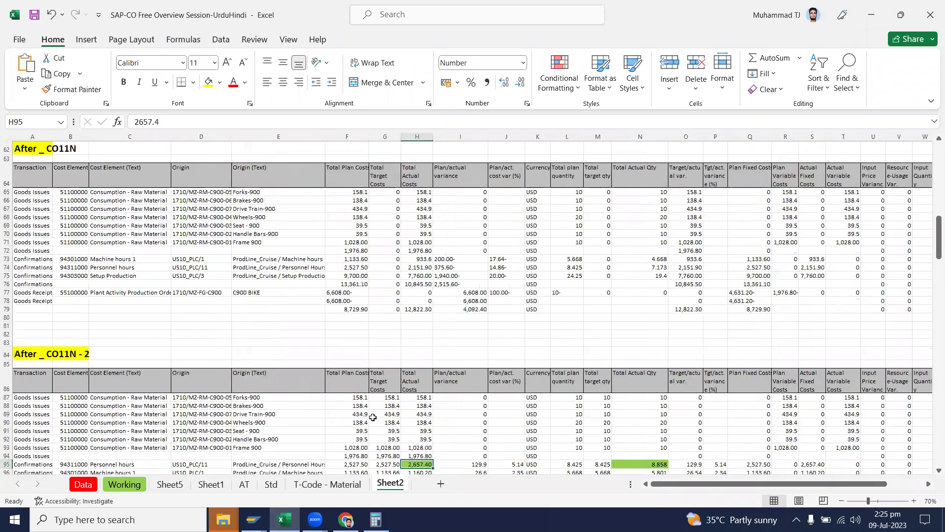
scroll(372, 412, "down", 10)
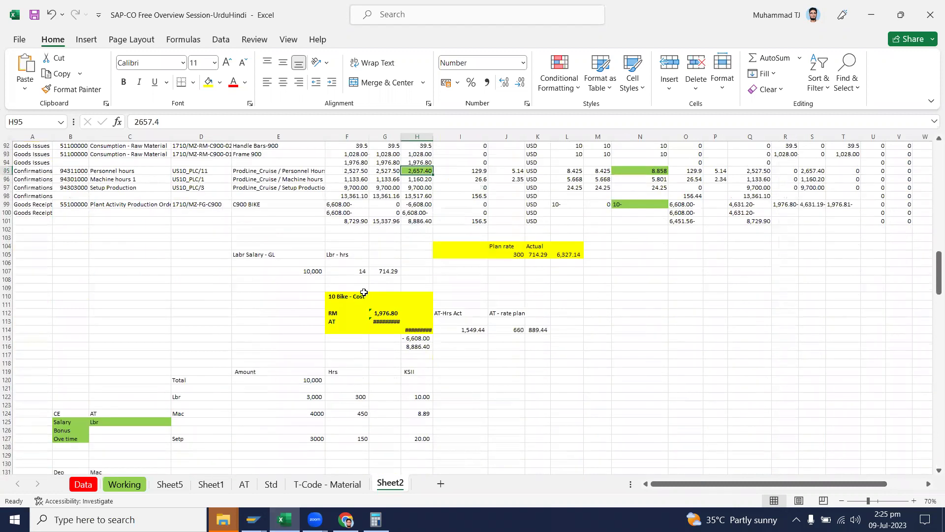
scroll(365, 293, "up", 1)
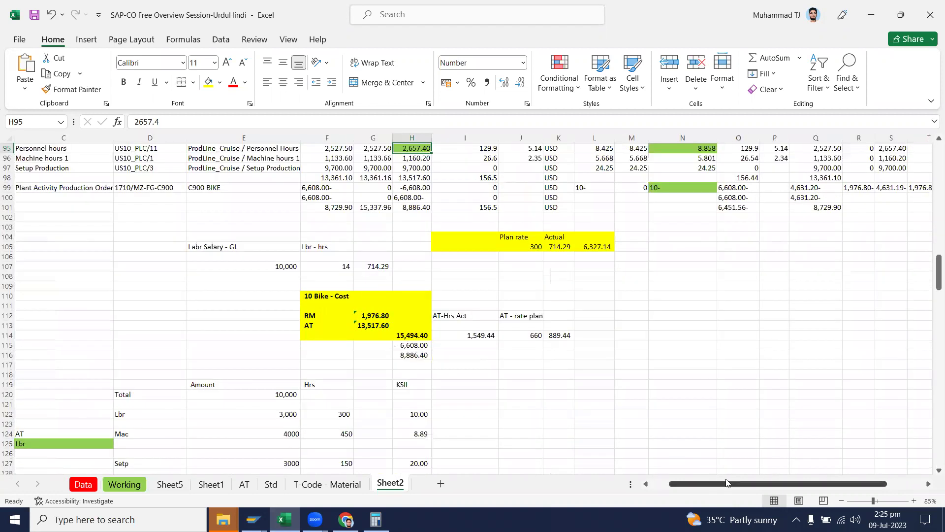
left_click_drag(726, 483, 664, 487)
scroll(290, 414, "down", 20)
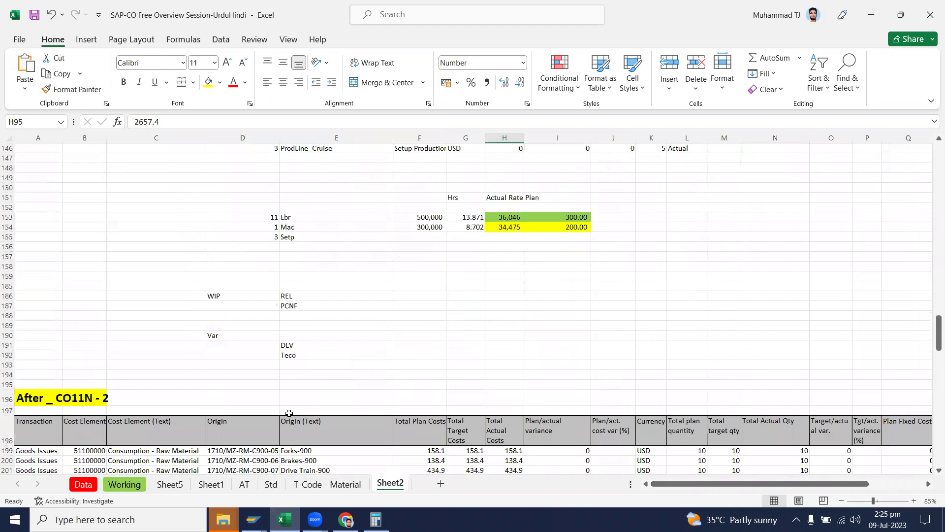
scroll(292, 407, "down", 20)
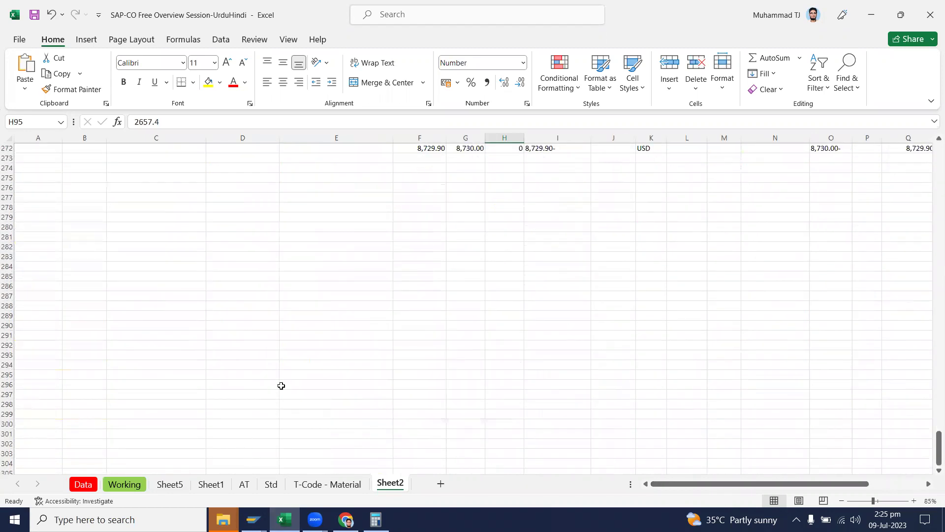
Step: Bring up SAP's Material Price Analysis window for another look and return to the Excel workbook
left_click(253, 521)
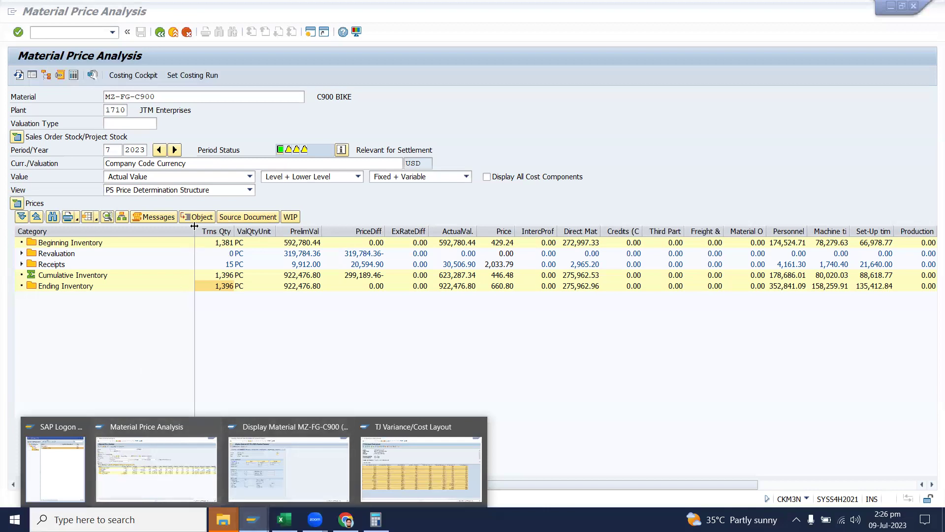
left_click(175, 463)
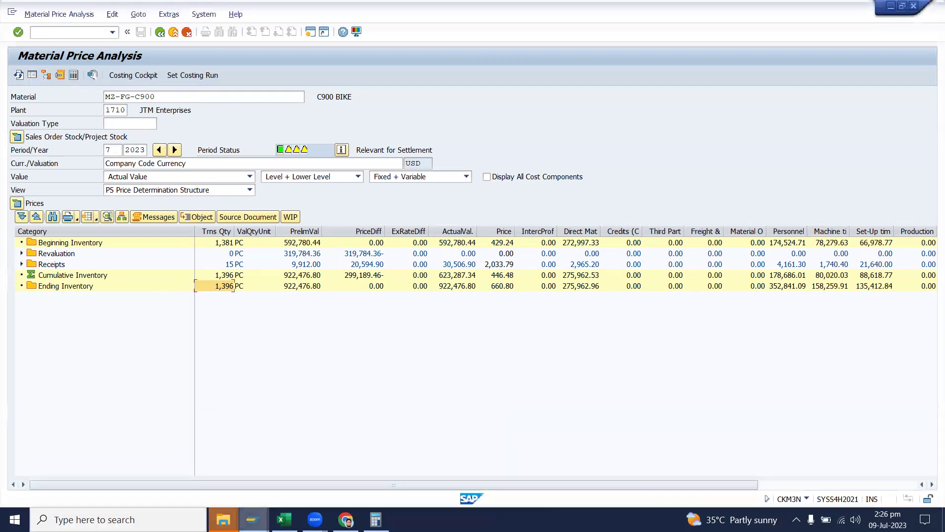
mouse_move(253, 520)
left_click(284, 518)
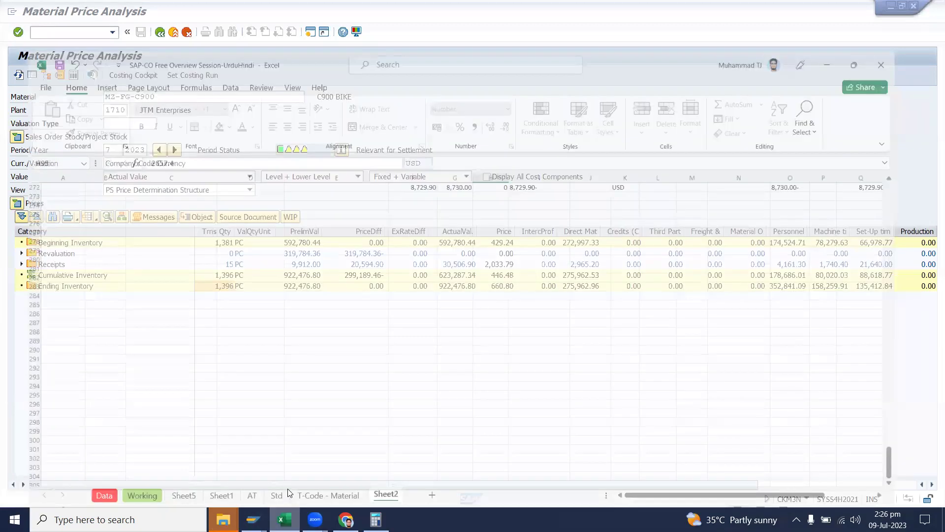
Step: Enter 10000 in cell H288 and 150 in cell I288 below the existing data on Sheet2
left_click_drag(495, 305, 487, 314)
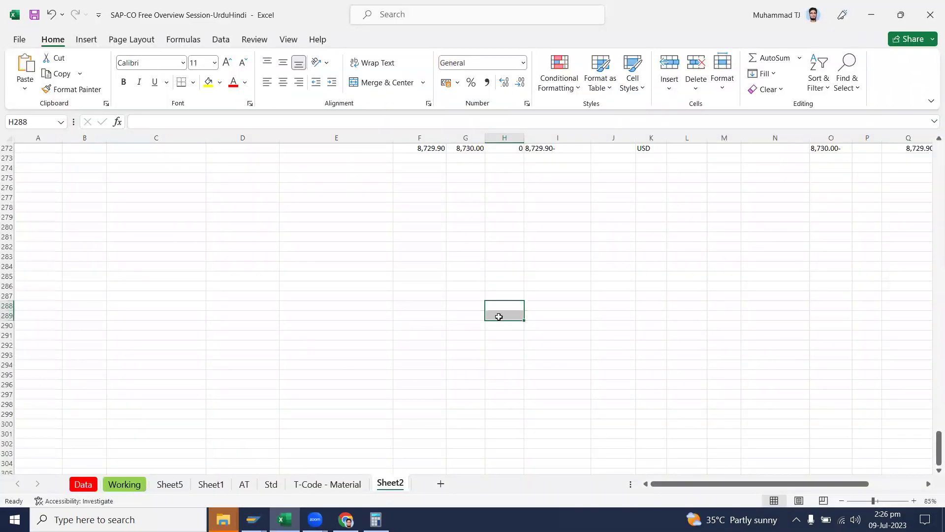
left_click(500, 305)
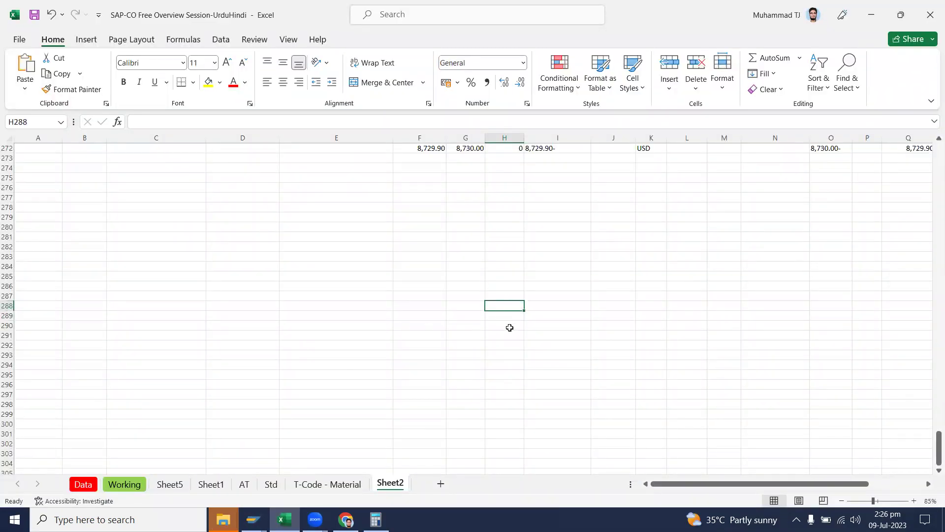
type("1000")
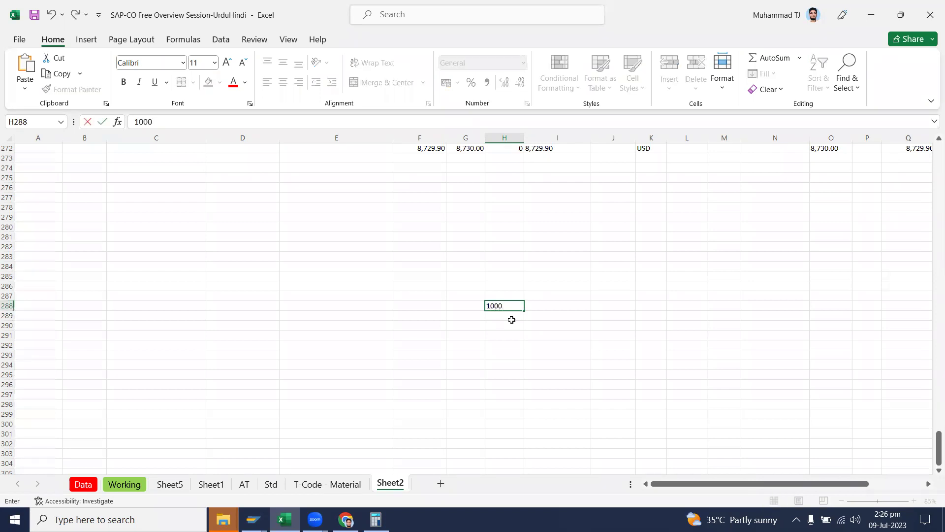
type("0")
key("Tab")
type("1")
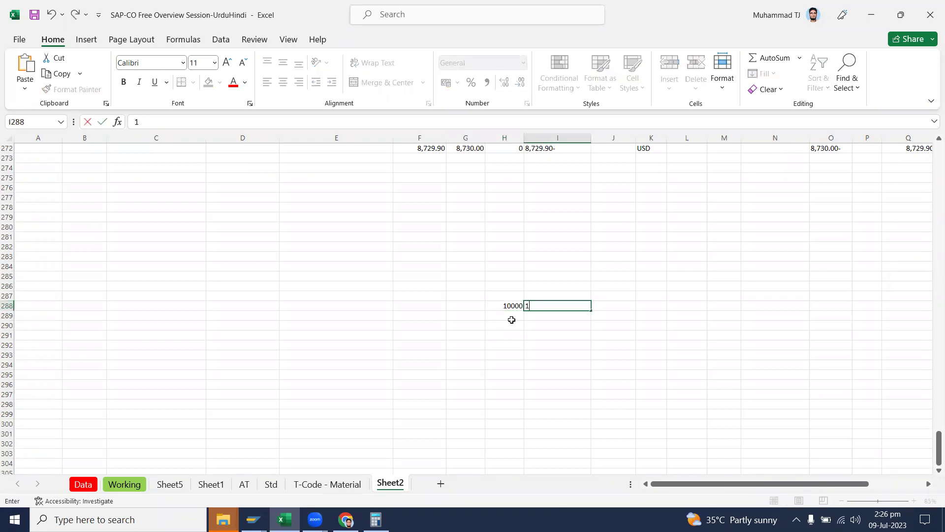
type("50")
key("Return")
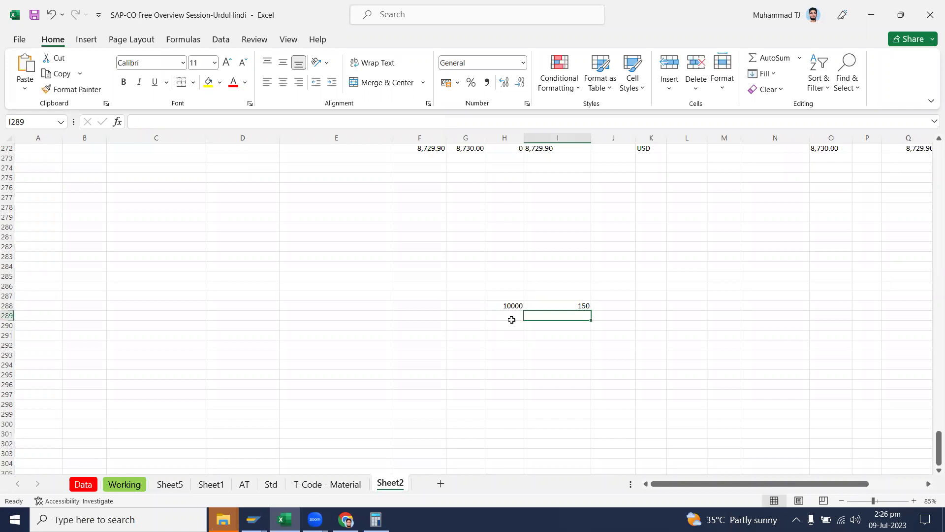
Step: Change the amount in cell H288 to 100000
left_click(514, 306)
key("Up")
key("Up")
key("Up")
key("Up")
key("Up")
key("Up")
key("Up")
key("Up")
key("Up")
key("Up")
key("Up")
key("Up")
key("Up")
key("Up")
key("Up")
double_click(518, 305)
type("0")
key("Return")
Step: Add the headings Amount in H285 and Qty in I285 above the two values
left_click(518, 283)
left_click(518, 274)
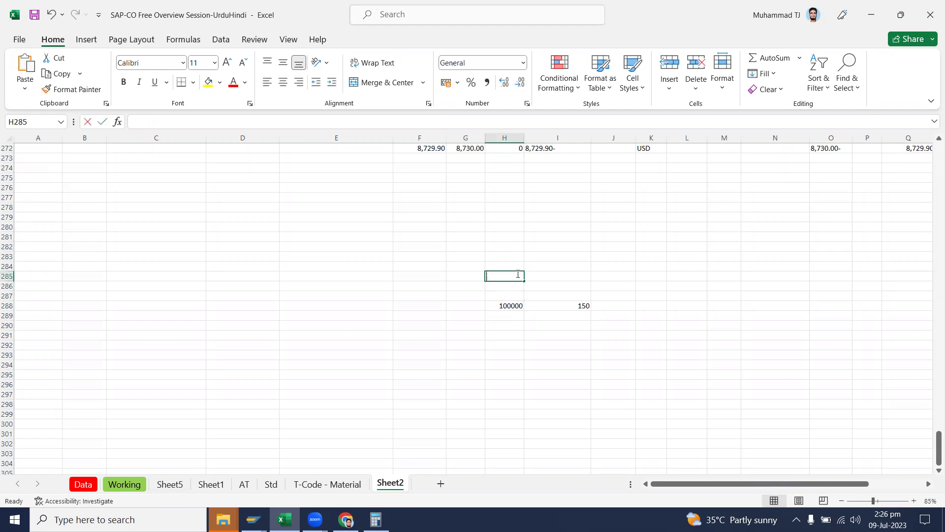
type("Amount")
key("Tab")
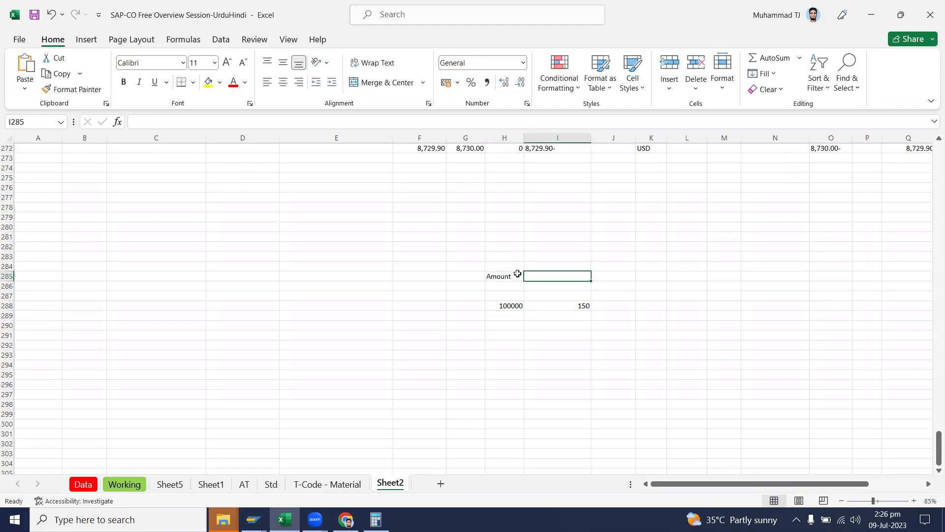
type("Qty")
key("Return")
Step: Divide the amount by the quantity in J288 with the formula +H288/I288
key("Down")
key("Down")
key("Right")
key("Right")
key("Right")
key("Left")
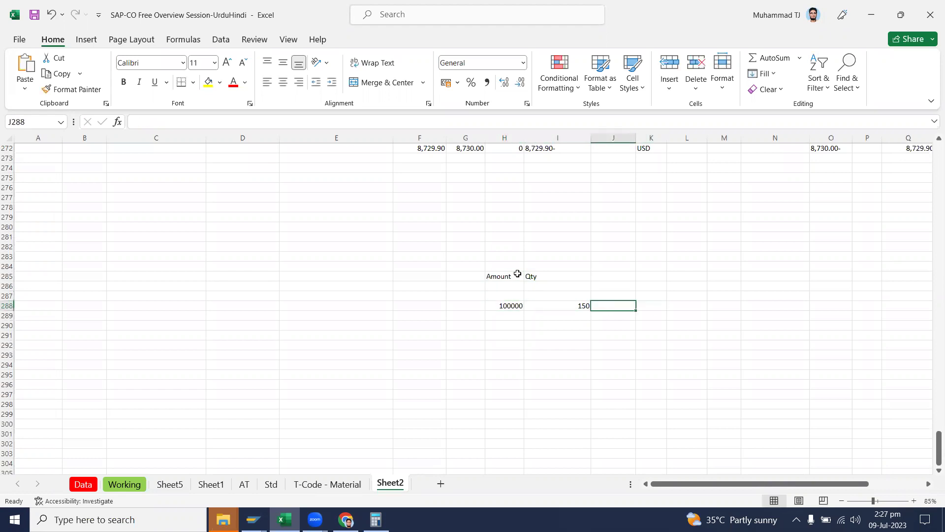
type("+")
key("Left")
key("Left")
type("/")
key("Left")
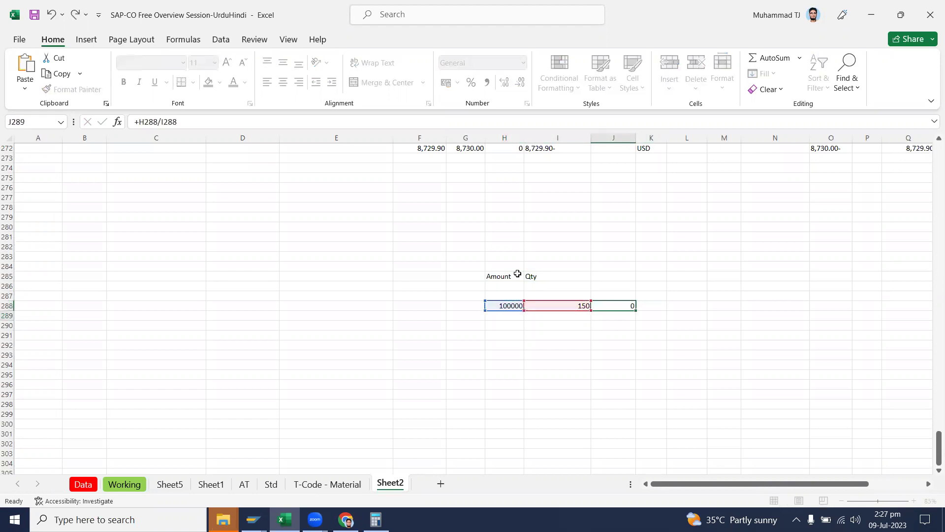
key("Return")
Step: Add the heading Per Unit Var in cell J285
left_click(605, 278)
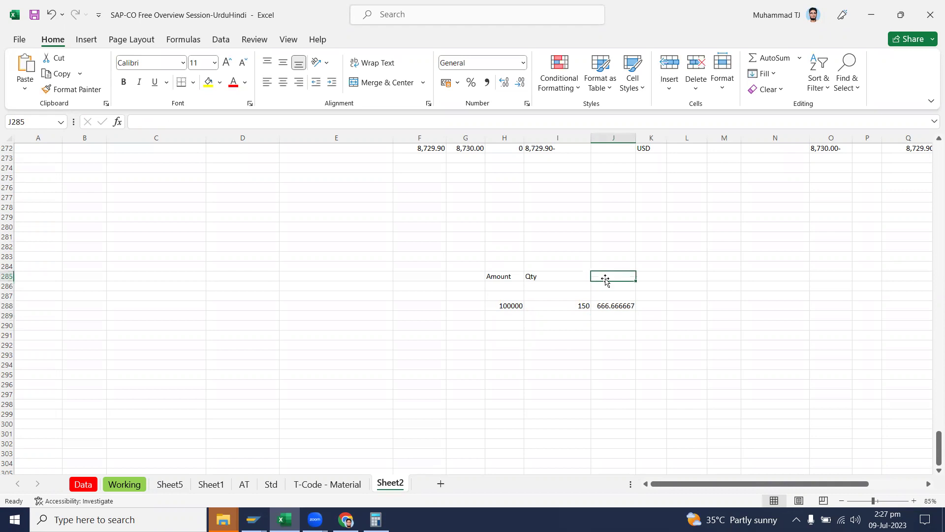
type("Per Unit Var")
key("Return")
Step: Format the range H288:J294 with the comma number style
left_click(511, 306)
left_click_drag(511, 306, 621, 365)
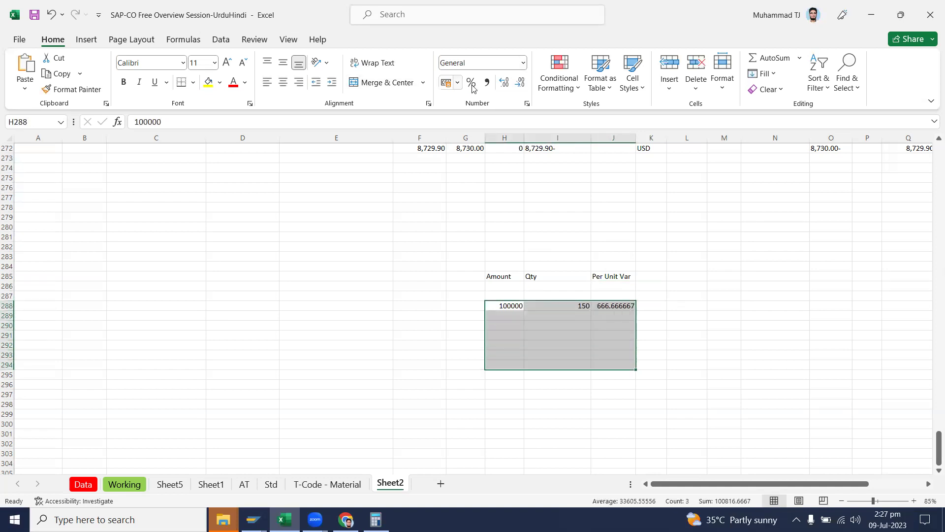
left_click(487, 82)
left_click(552, 325)
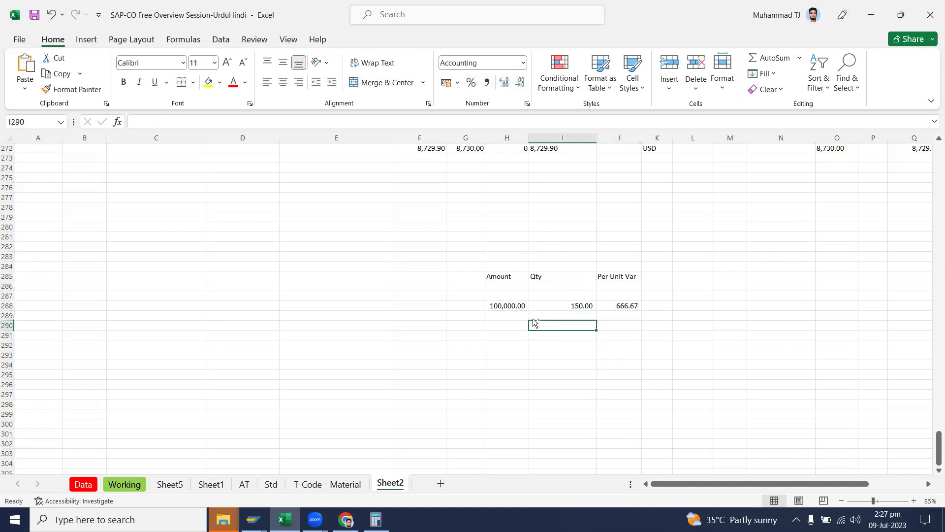
Step: Enter a quantity of -50 in cell I290, two rows below the 150 quantity
left_click(498, 304)
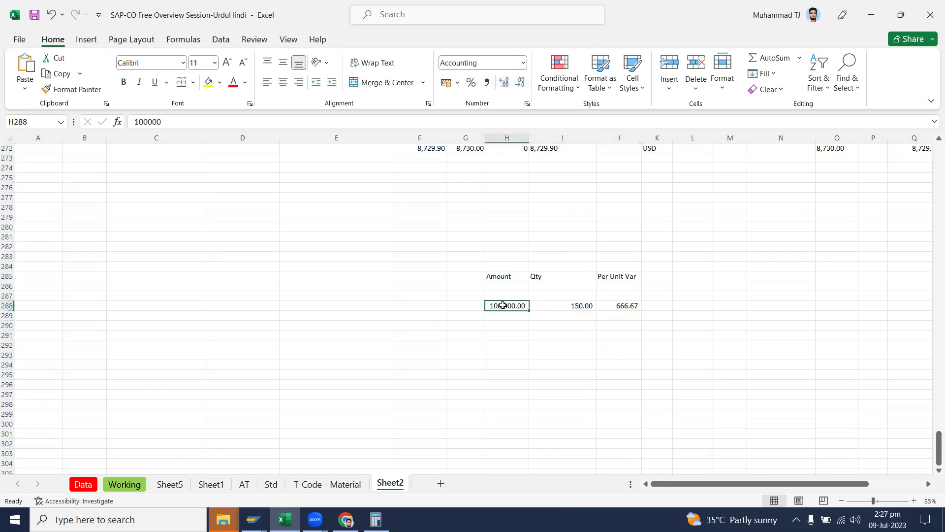
left_click(584, 306)
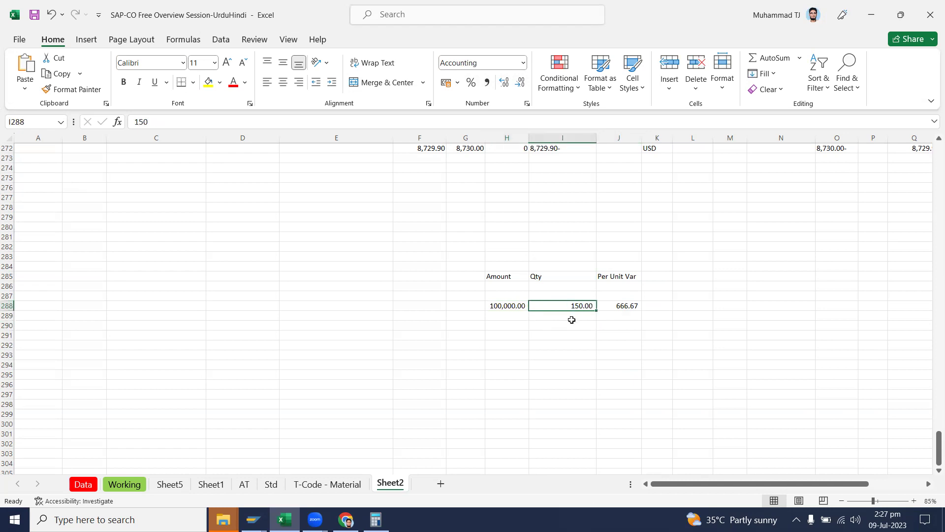
left_click(458, 305)
left_click(580, 325)
type("- 50")
key("Return")
Step: Calculate the variance share of the -50 quantity in J290 with the formula +I290*J288
left_click(580, 325)
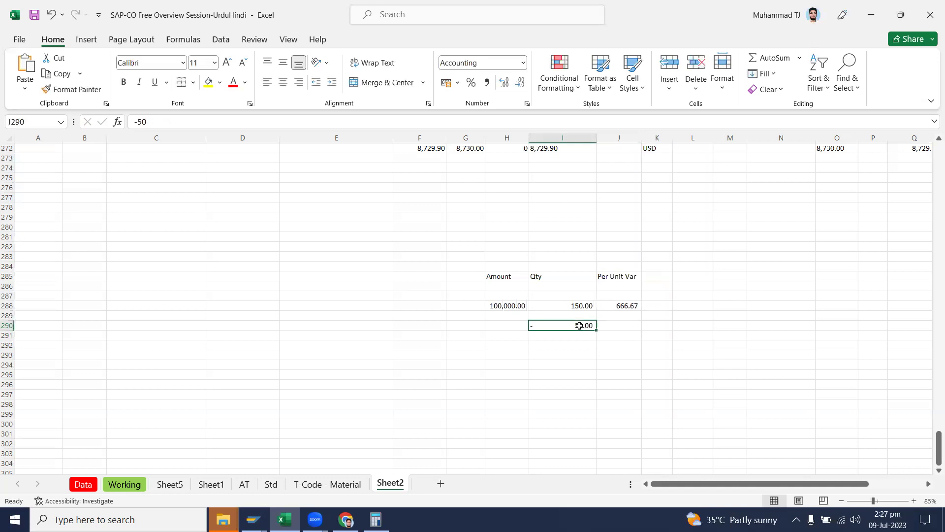
key("Right")
type("+")
left_click(580, 326)
type("*")
key("Up")
key("Up")
key("Return")
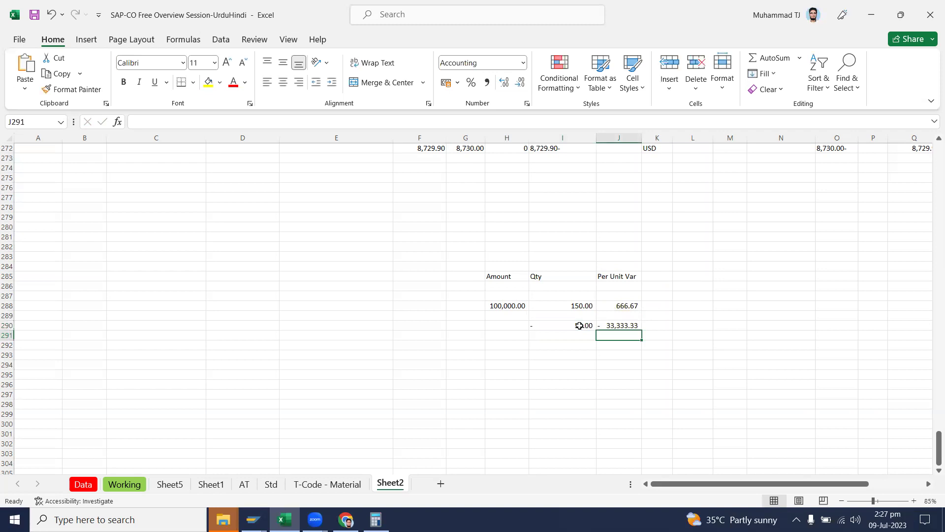
Step: Enter the remaining quantity of 100 in cell I292
left_click(582, 344)
type("100")
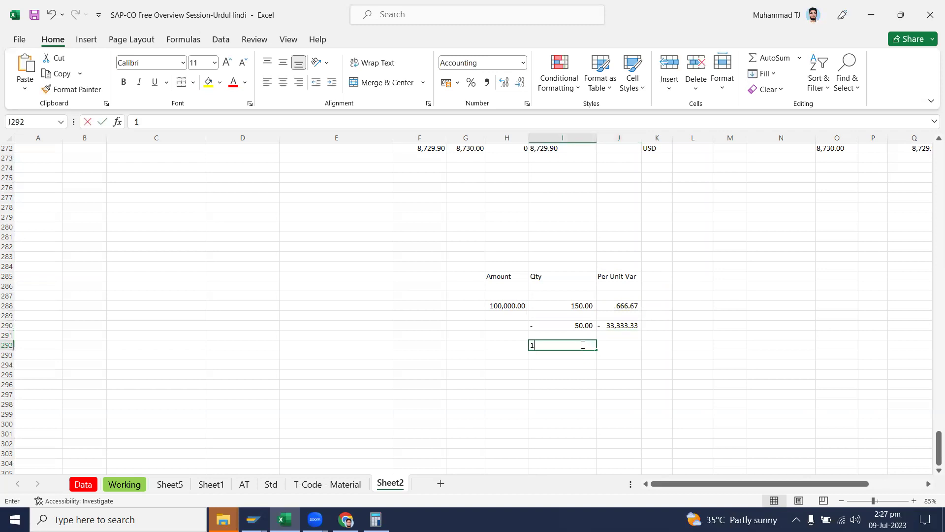
key("Left")
Step: Label the quantity rows Sale in G290 and In stock in G292
key("Left")
key("Left")
key("Up")
key("Up")
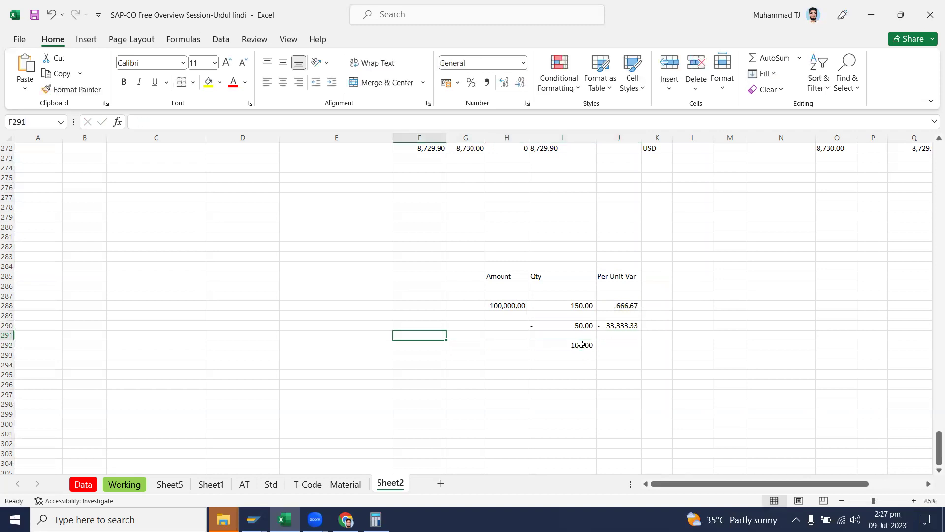
key("Right")
type("Sale")
key("Down")
key("Down")
type("In Han")
key("BackSpace")
key("BackSpace")
key("BackSpace")
type("sotock")
left_click(581, 345)
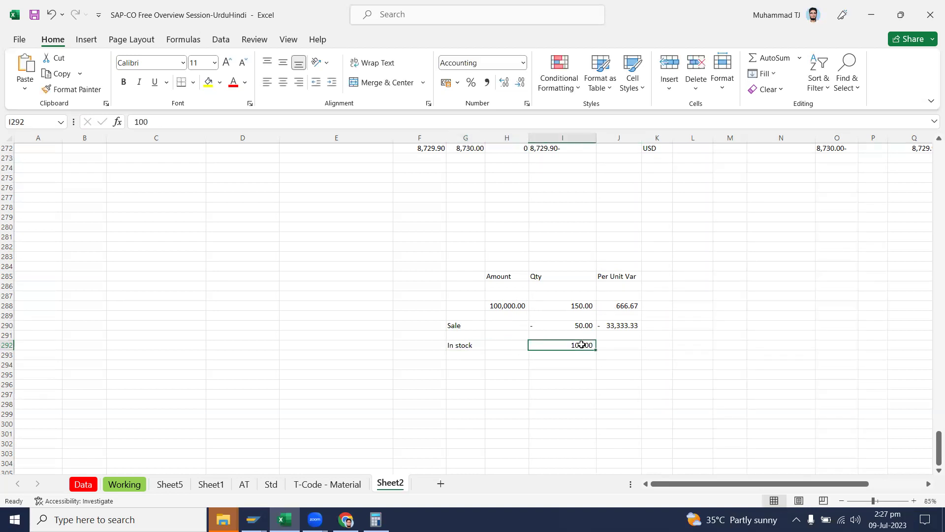
Step: Calculate the In stock variance share in J292 with the formula +J288*I292
key("Right")
type("+")
key("Up")
key("Up")
key("Up")
key("Up")
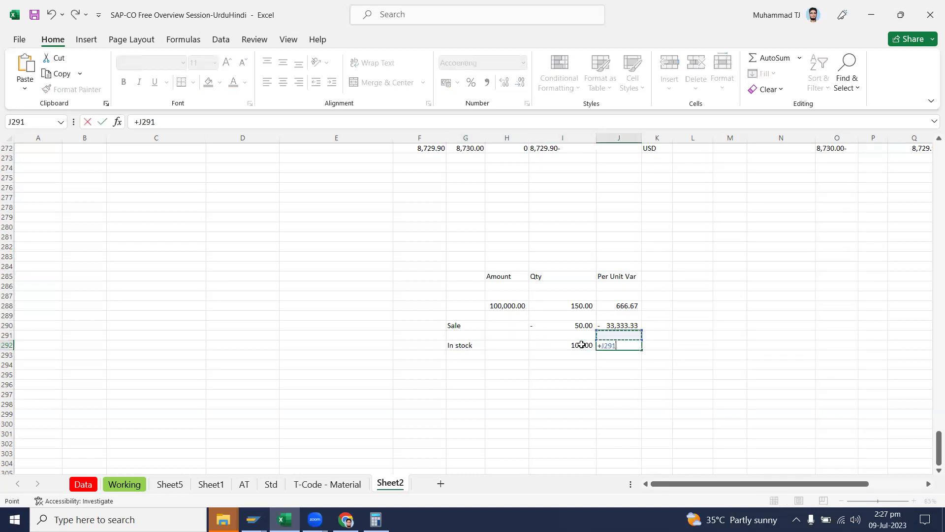
type("*")
key("Left")
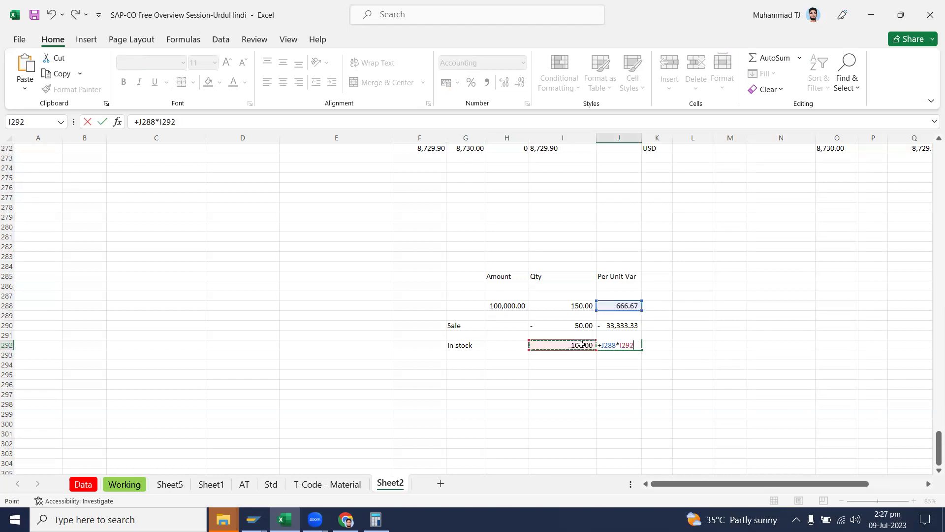
key("Return")
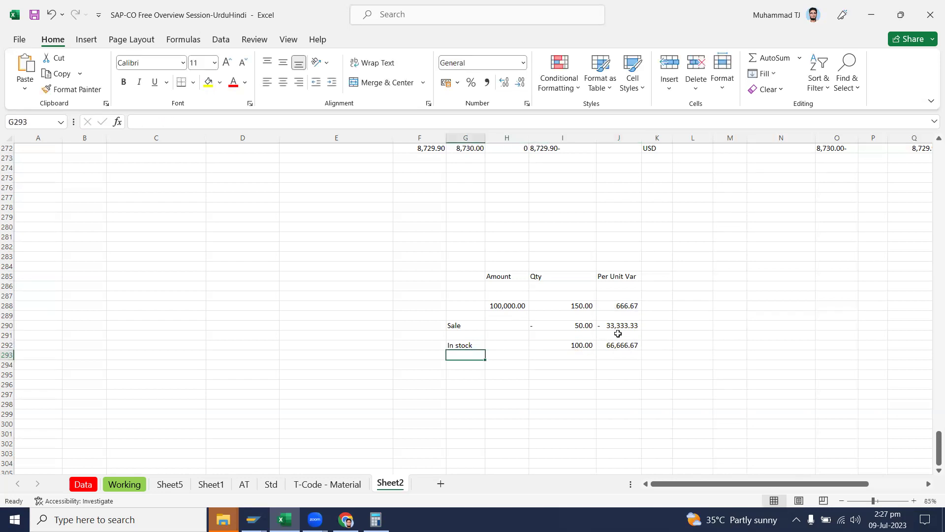
Step: Check the sum of the Sale and In stock variances, and make the Sale quantity in I290 a positive 50
left_click_drag(624, 327, 621, 345)
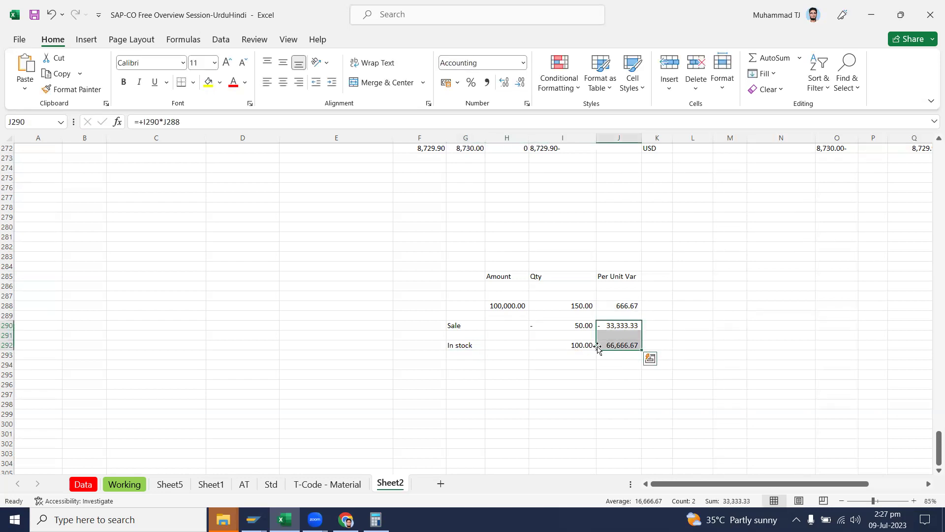
left_click(559, 325)
type("-50")
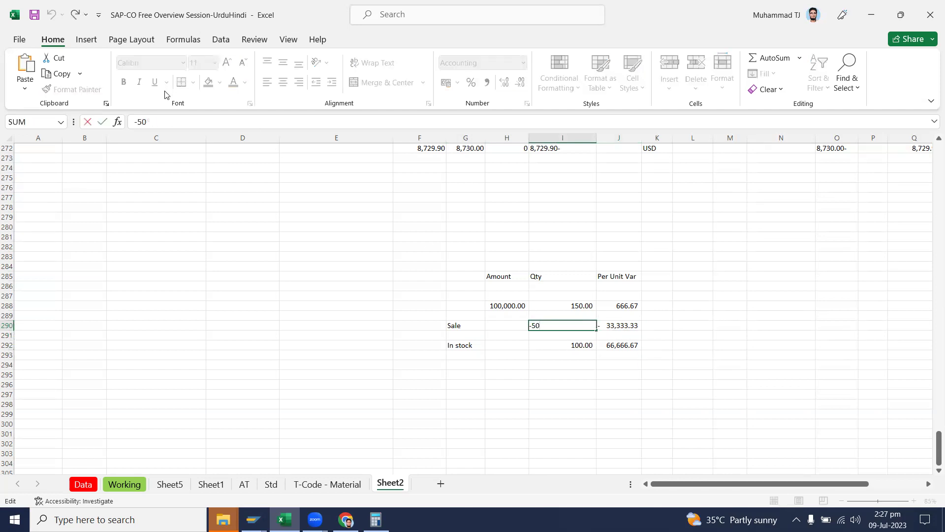
key("BackSpace")
key("Return")
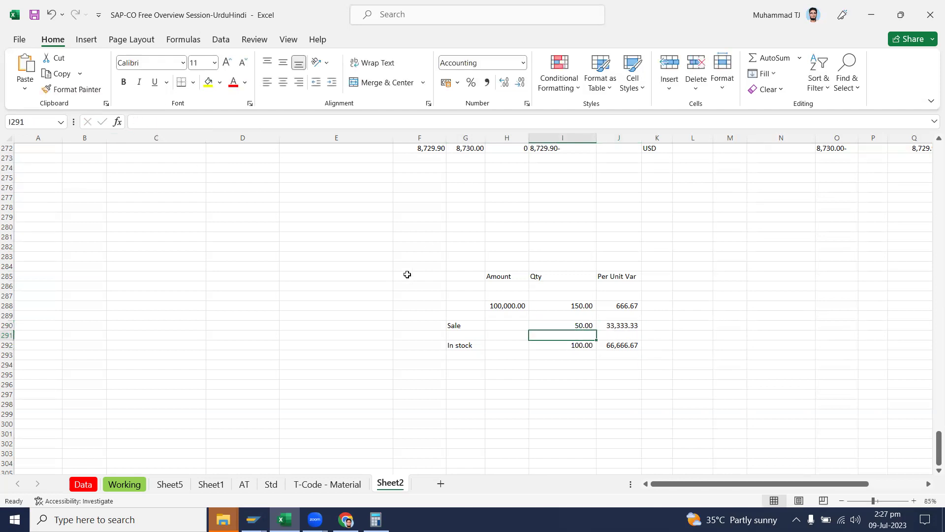
Step: Examine how the variance amount is split between the Sale and In stock rows
left_click_drag(633, 325, 628, 355)
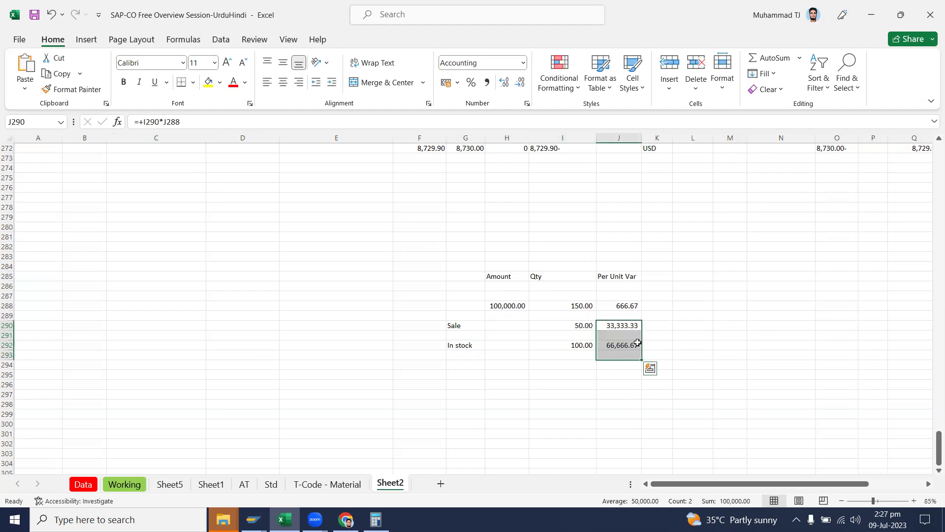
left_click(550, 324)
left_click(479, 327)
left_click_drag(479, 328, 635, 325)
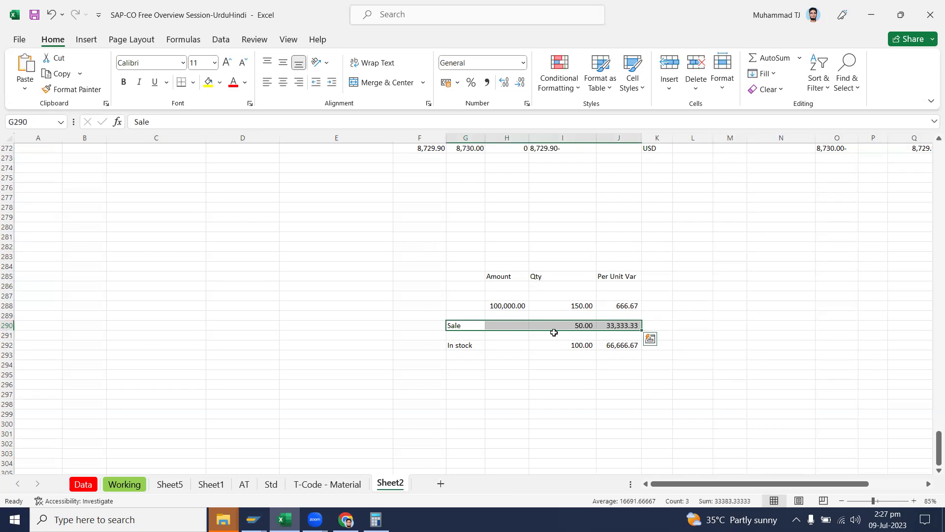
left_click_drag(460, 342, 628, 348)
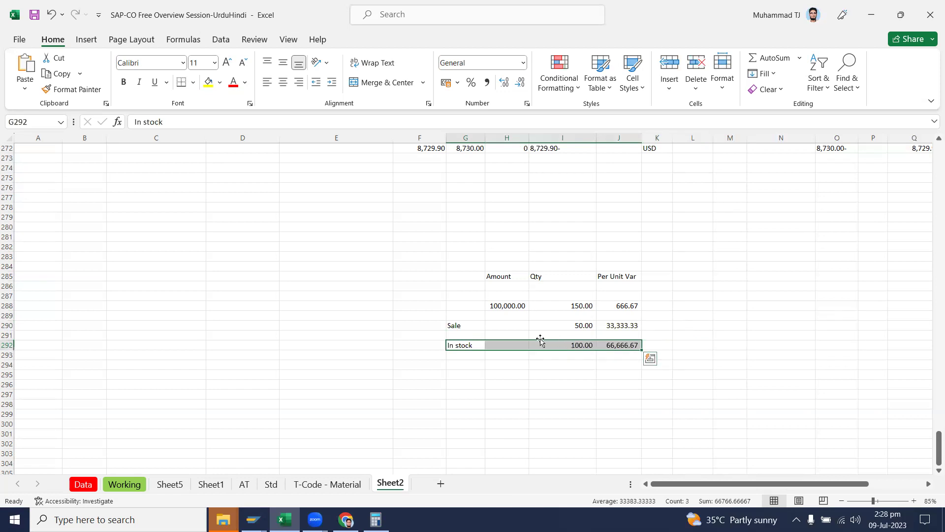
left_click_drag(468, 344, 628, 346)
left_click(499, 386)
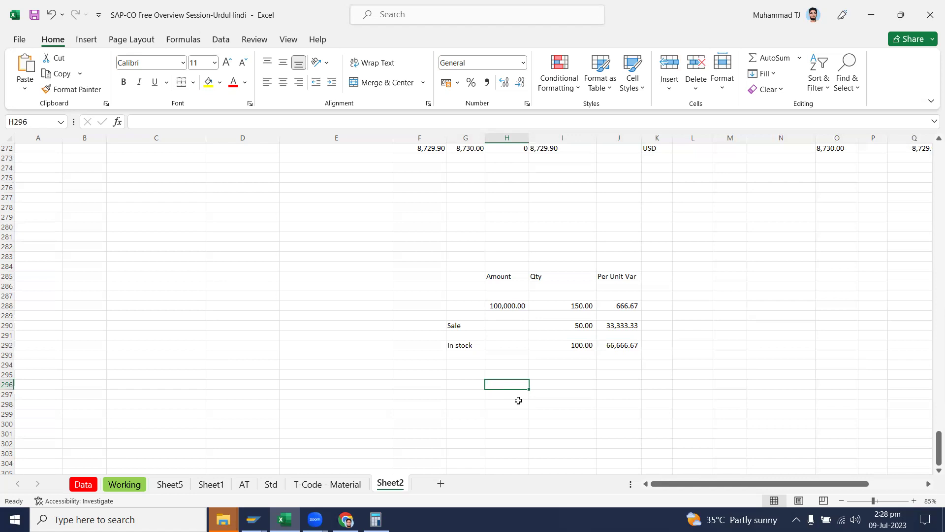
left_click_drag(502, 278, 628, 348)
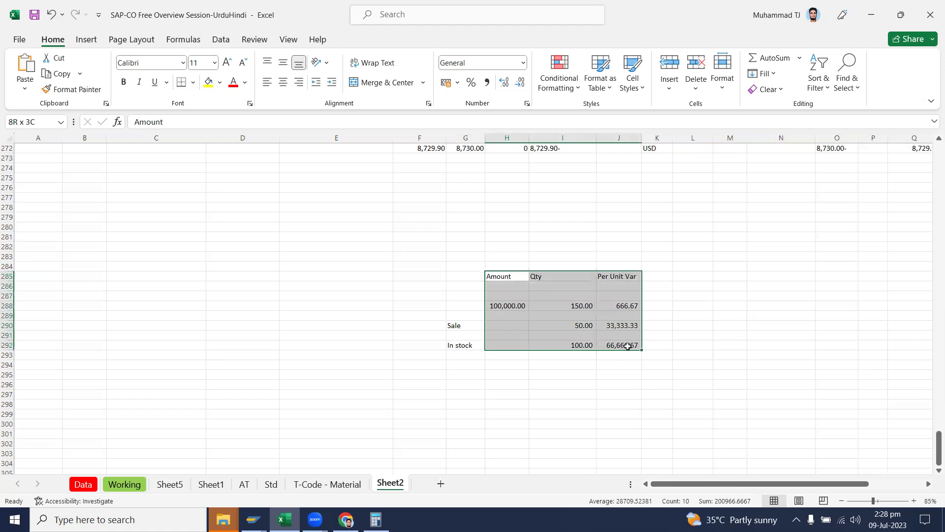
left_click_drag(628, 346, 629, 335)
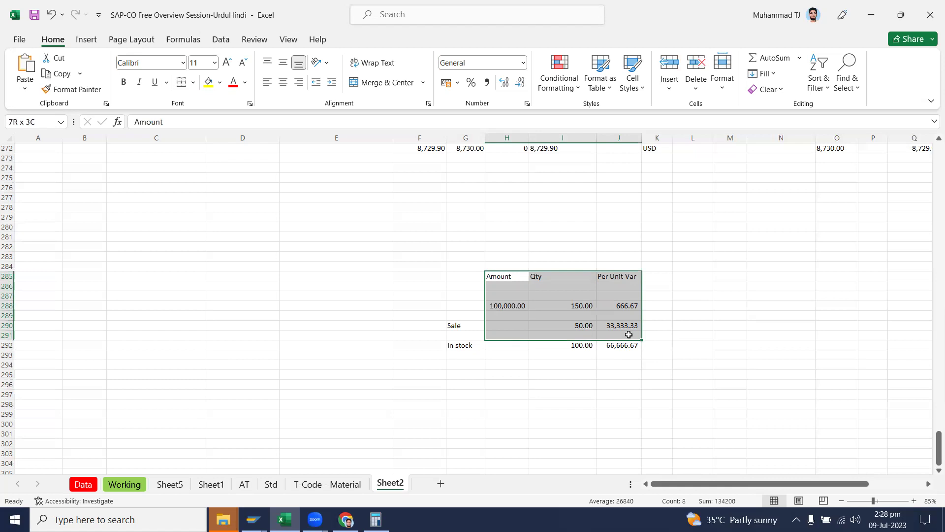
left_click_drag(628, 335, 629, 335)
left_click(569, 347)
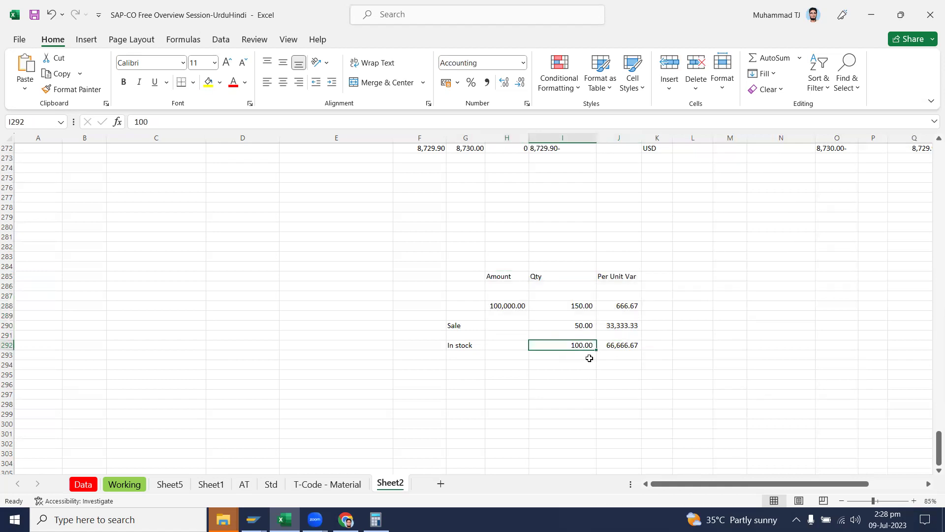
Step: Label the 100,000.00 amount row RM in cell G288
left_click(509, 305)
left_click(467, 307)
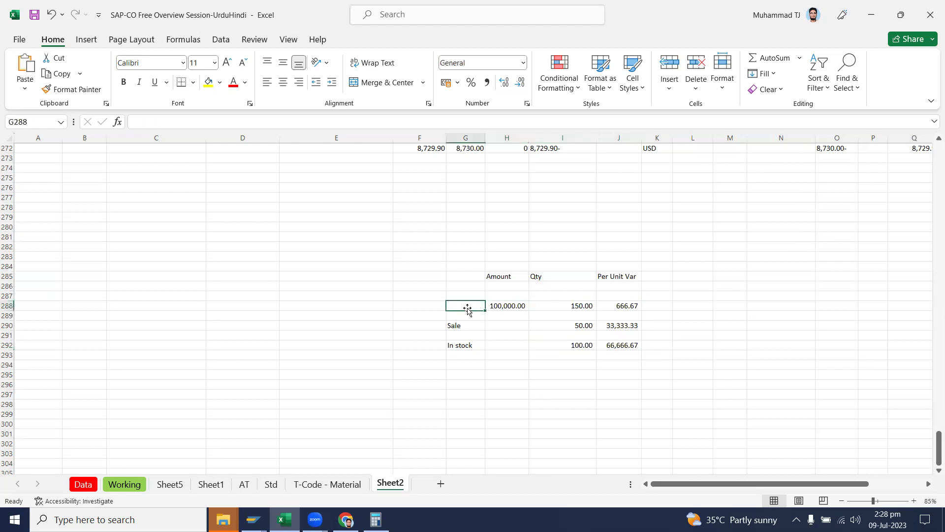
type("RM")
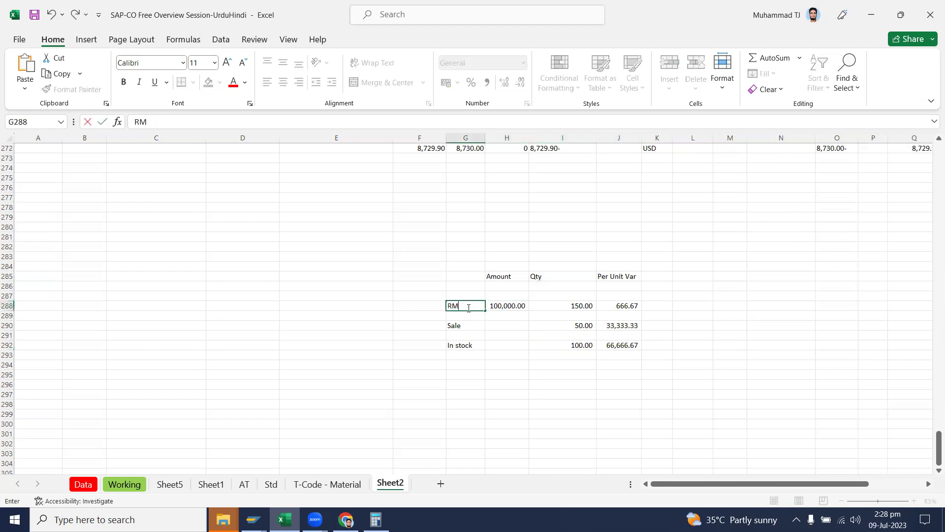
key("Tab")
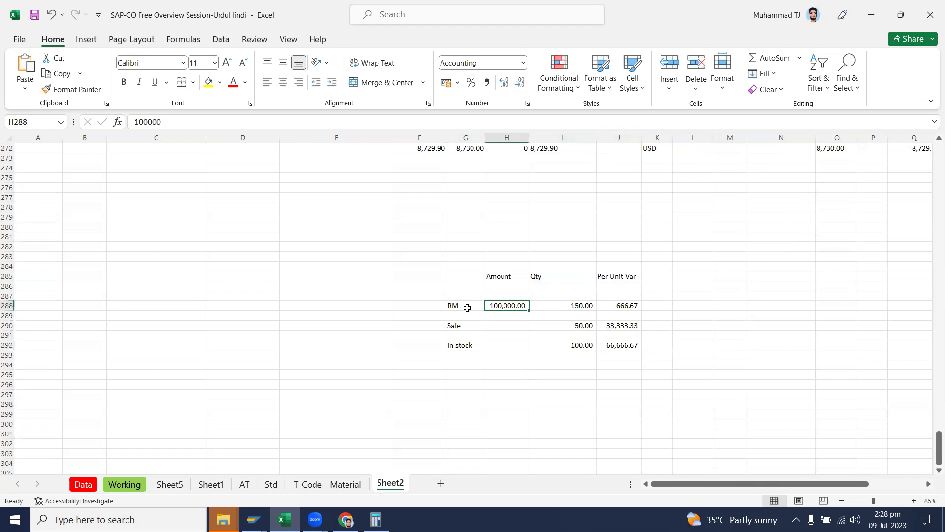
Step: Review the RM, Sale and In stock figures, and enter the labels RM in L292 and Retn in L293 beside In stock
left_click(585, 306)
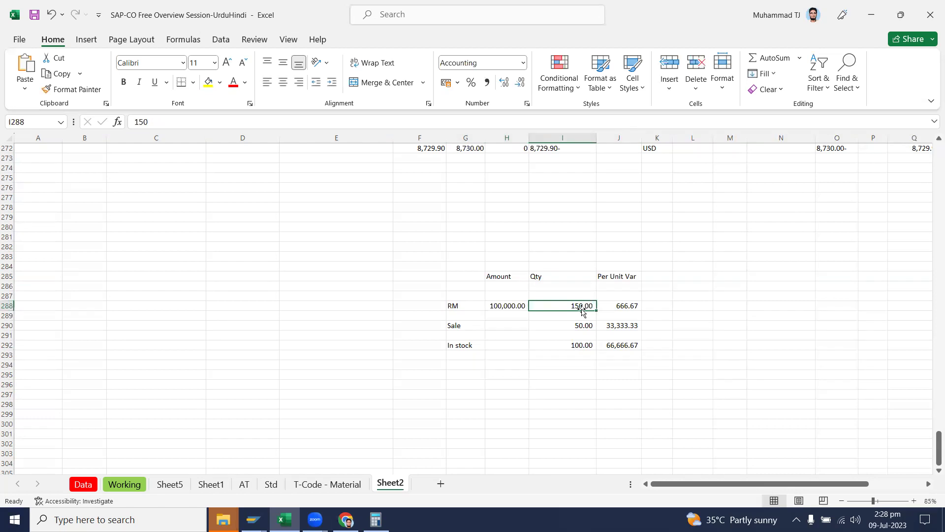
left_click(579, 324)
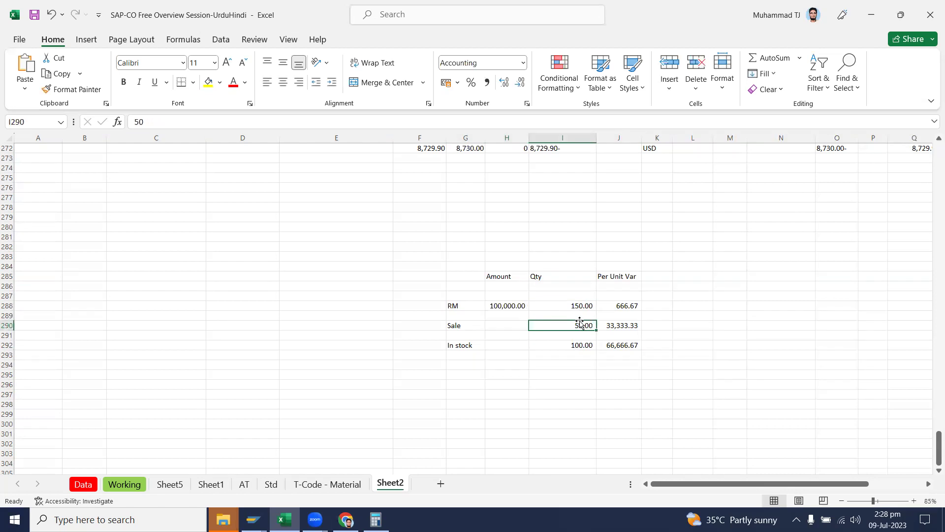
left_click(582, 346)
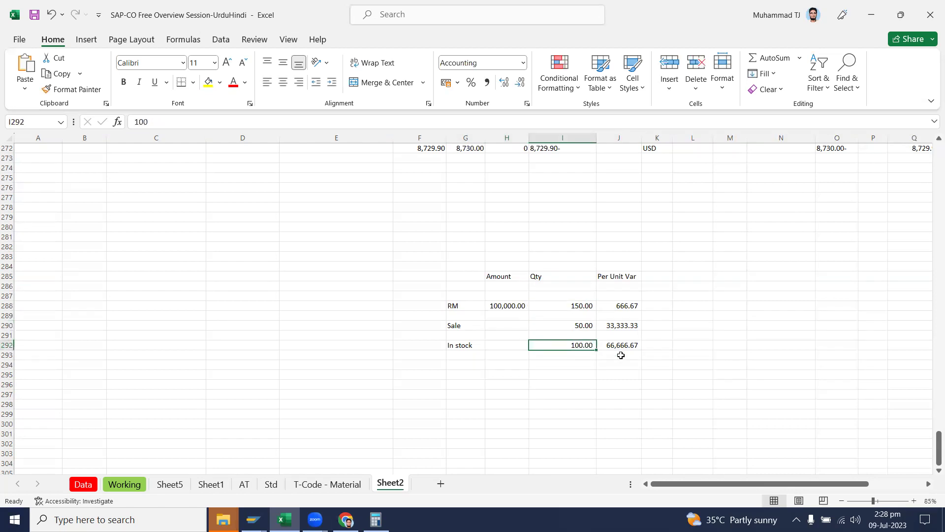
left_click(635, 344)
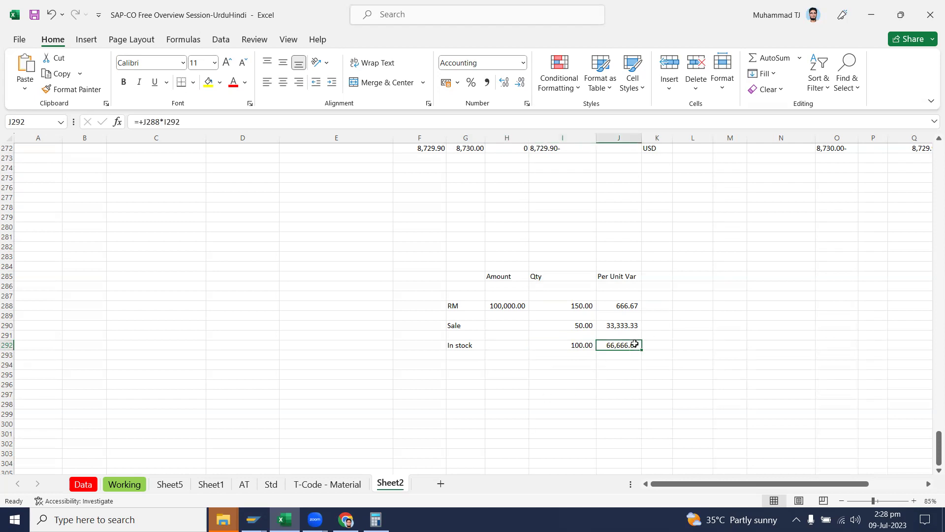
left_click(695, 345)
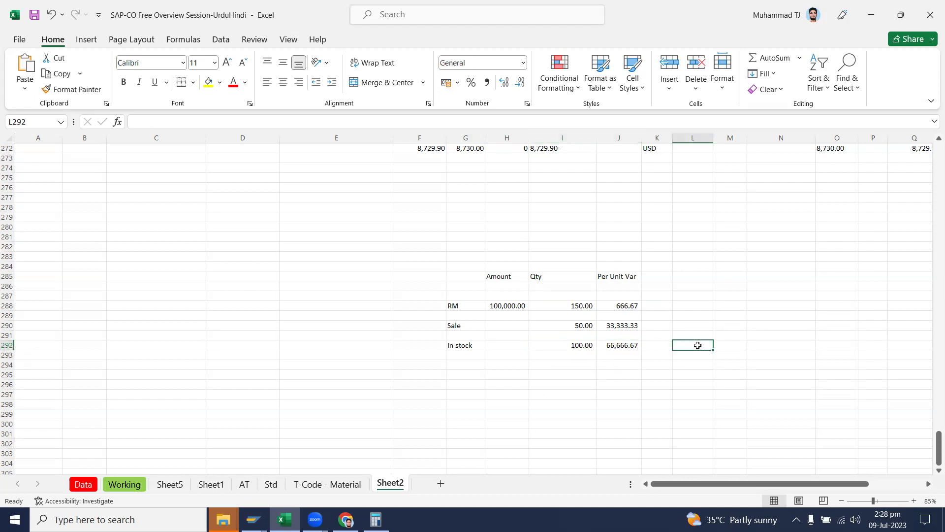
type("RM")
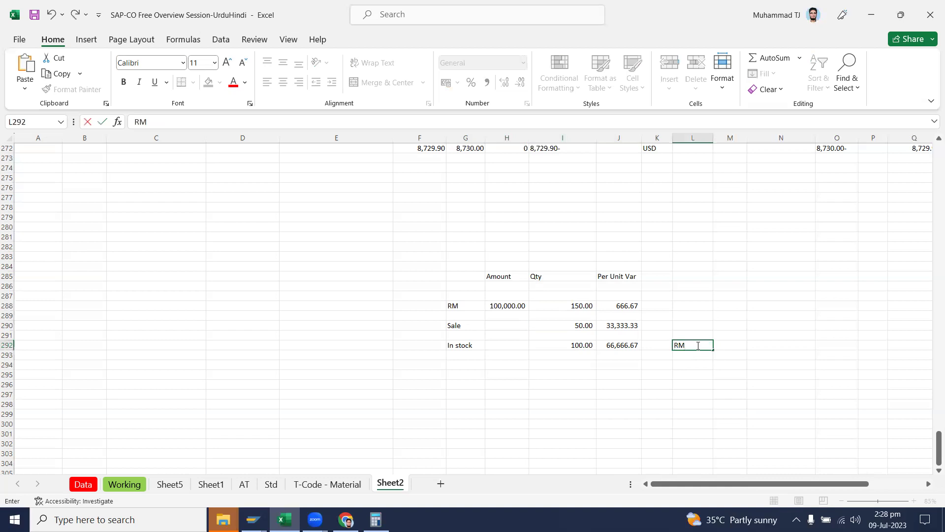
key("Return")
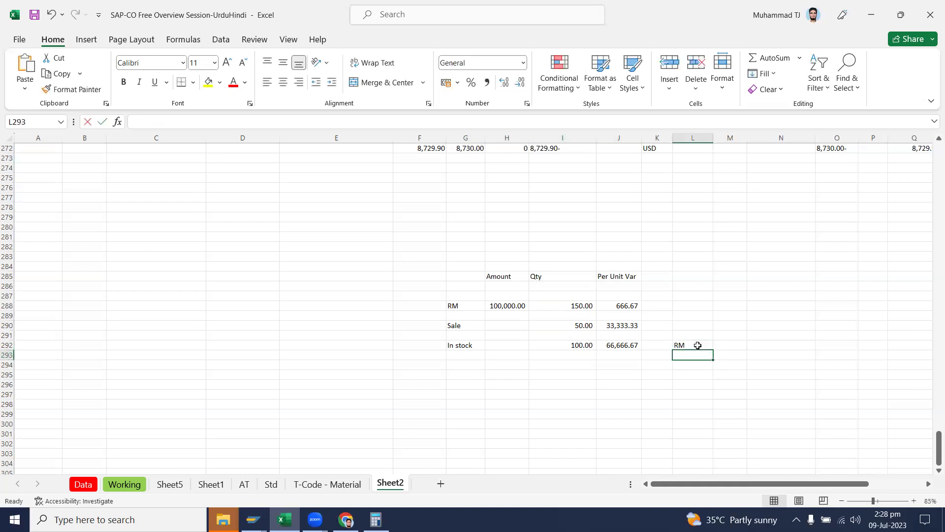
type("Re")
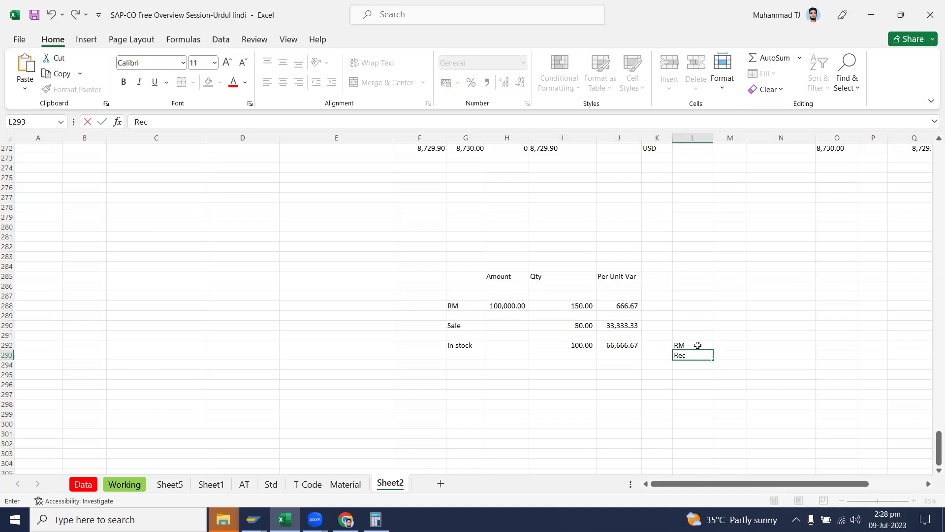
type("tn")
key("Return")
left_click_drag(697, 345, 696, 353)
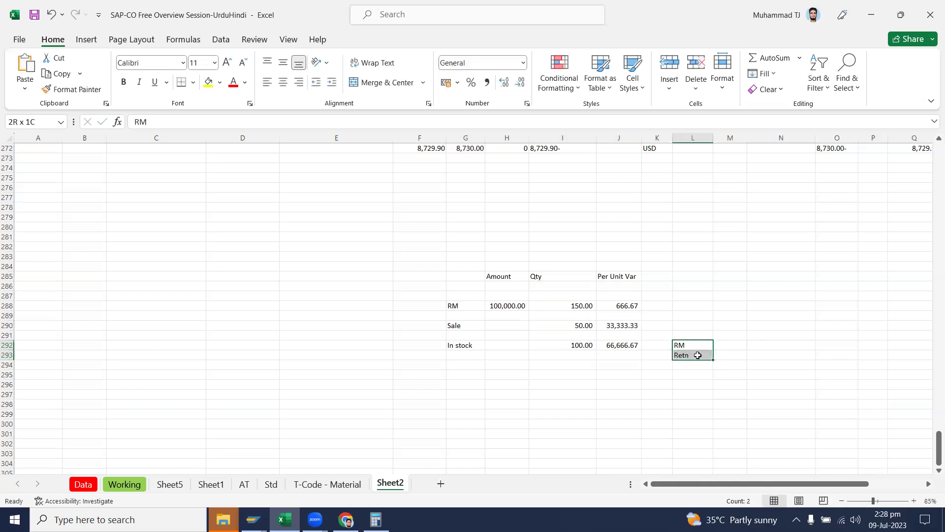
Step: Change the label in L292 beside the In stock variance to FG
left_click(610, 345)
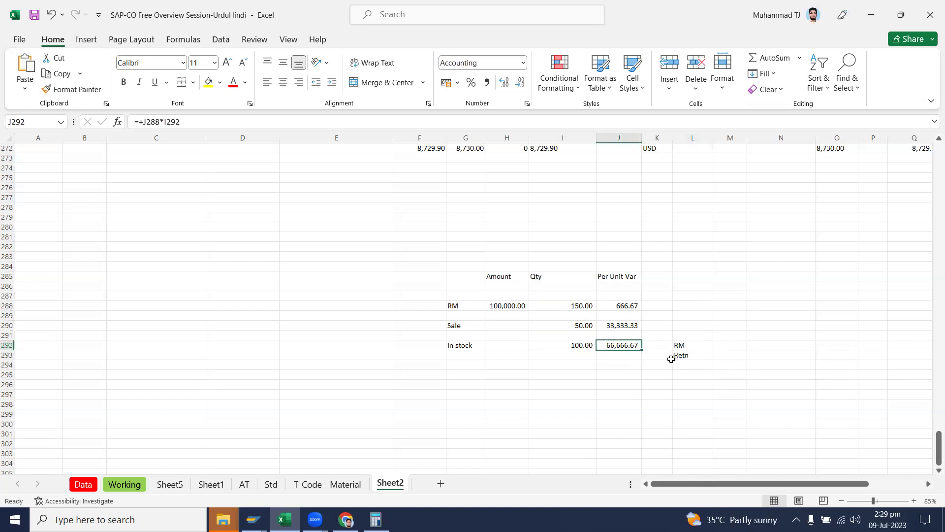
double_click(691, 346)
key("BackSpace")
type("FG")
key("Return")
left_click_drag(691, 345, 694, 353)
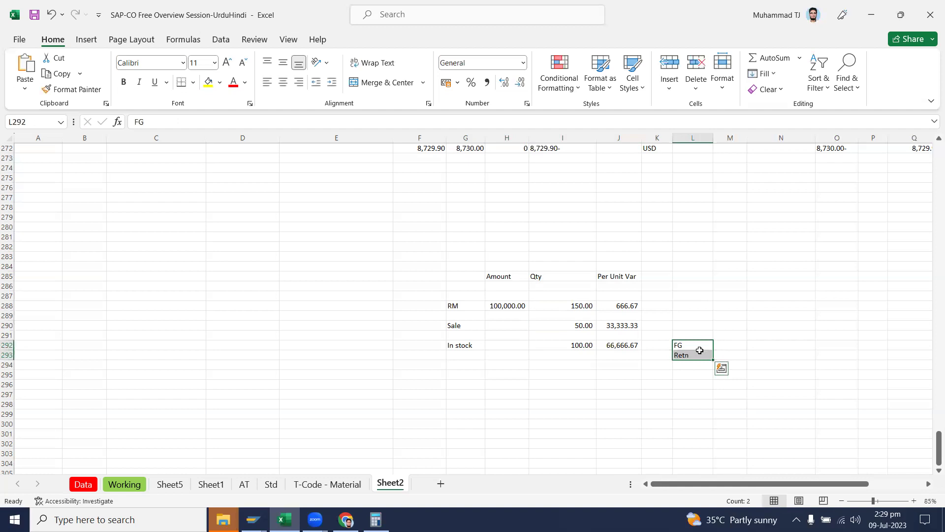
left_click(611, 342)
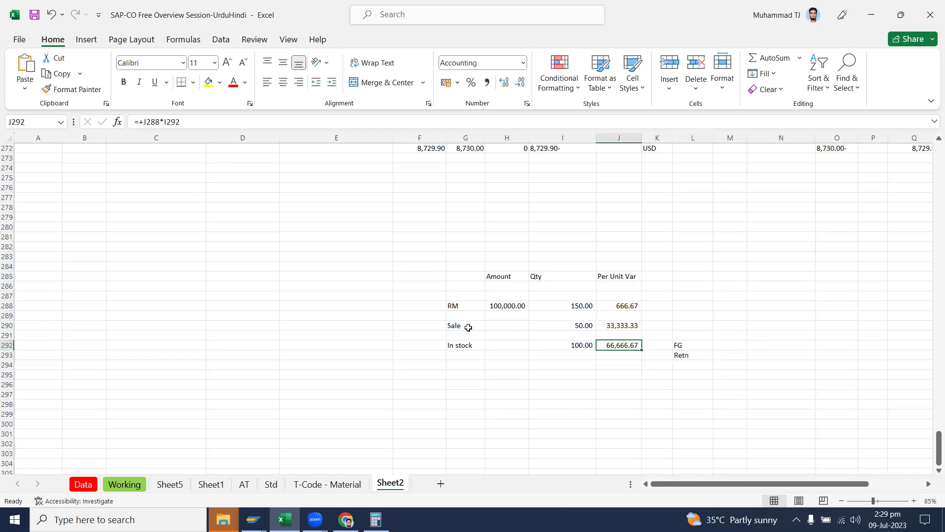
Step: Insert four blank rows at row 291 between the Sale and In stock rows
left_click(7, 335)
left_click_drag(752, 322, 8, 321)
left_click_drag(704, 345, 694, 358)
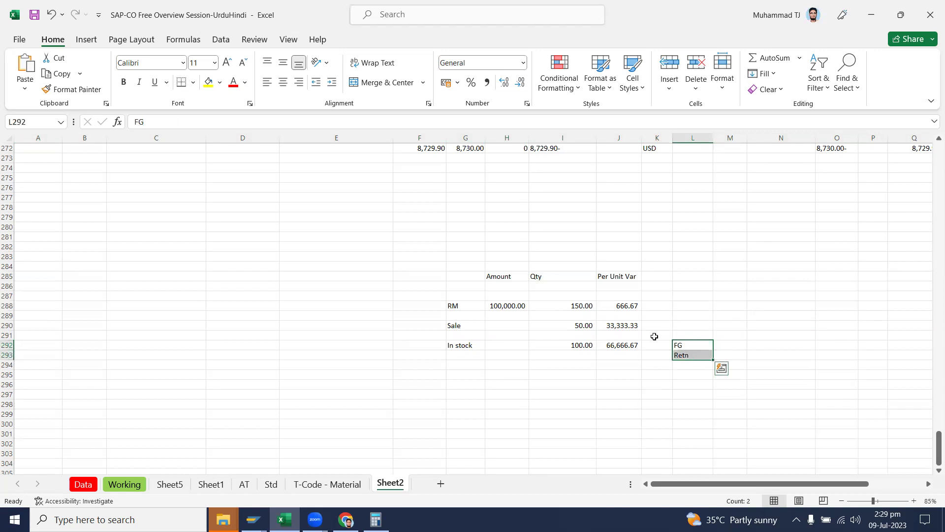
left_click(617, 326)
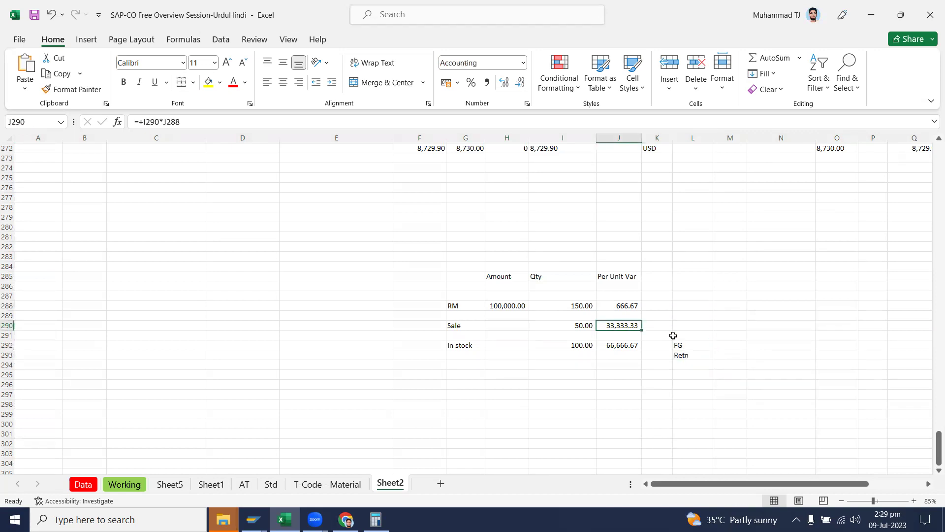
left_click(8, 336)
key("ctrl+shift+plus")
key("ctrl+shift+plus")
key("ctrl+shift+plus")
key("ctrl+shift+plus")
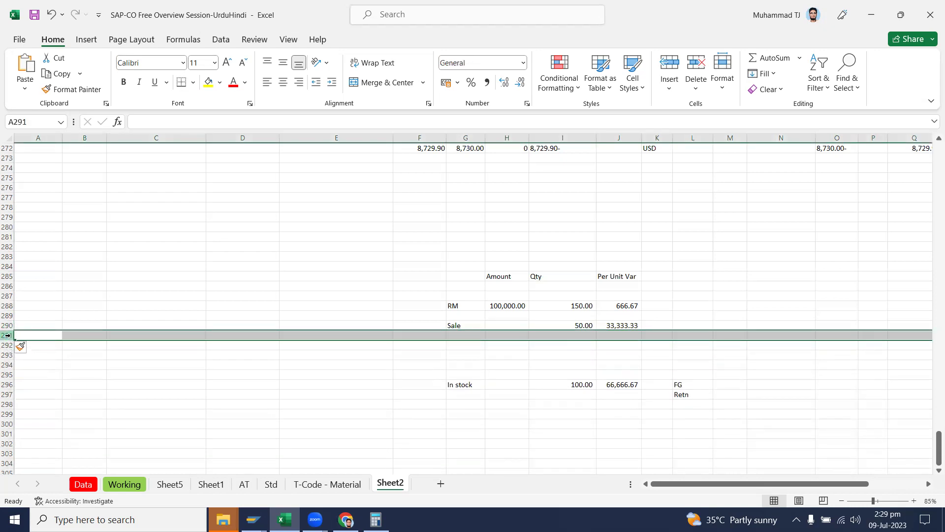
Step: Enter the Sale variance's entry labels with COGS in L290 and FG in M291
left_click(631, 325)
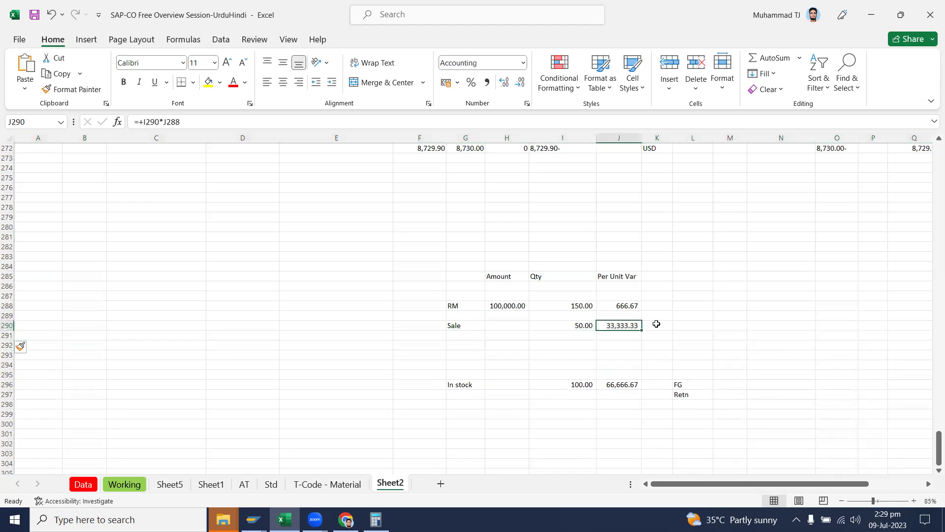
left_click(686, 324)
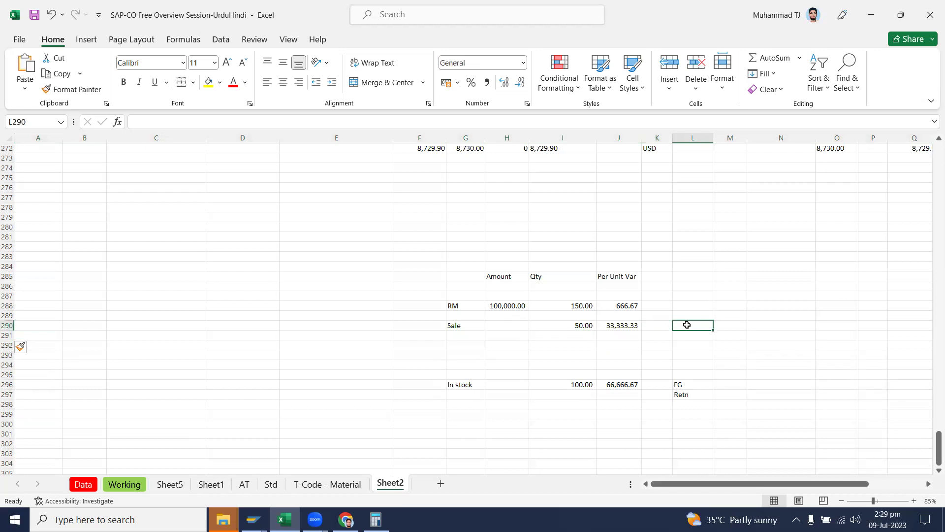
type("COGS")
key("Return")
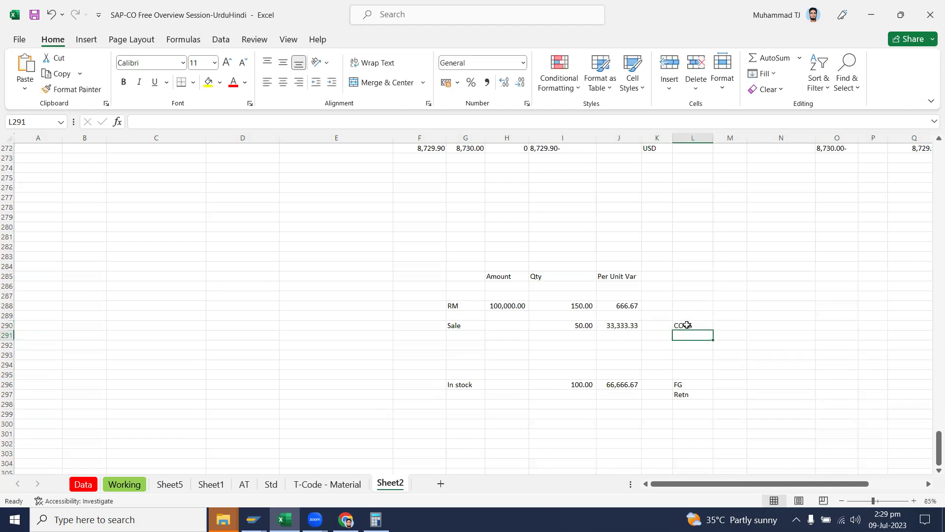
key("Up")
key("Right")
key("Down")
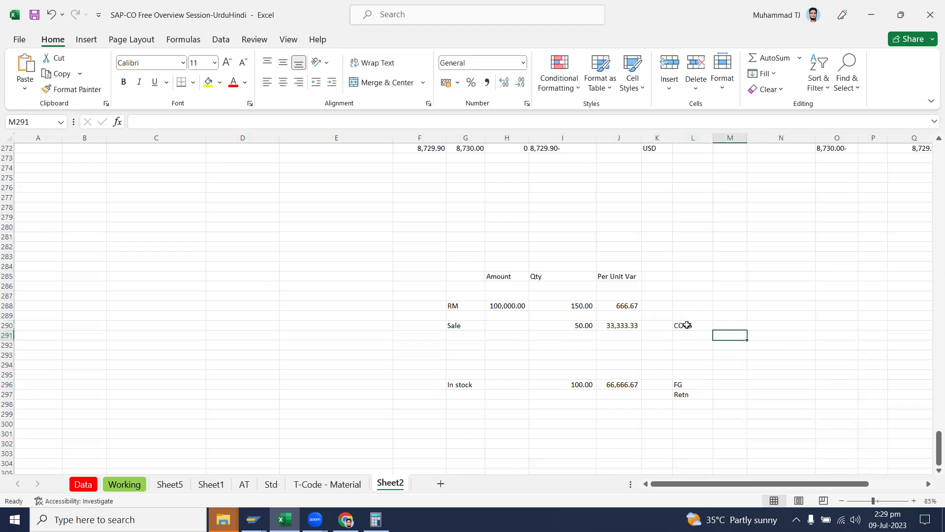
type("FG")
key("Return")
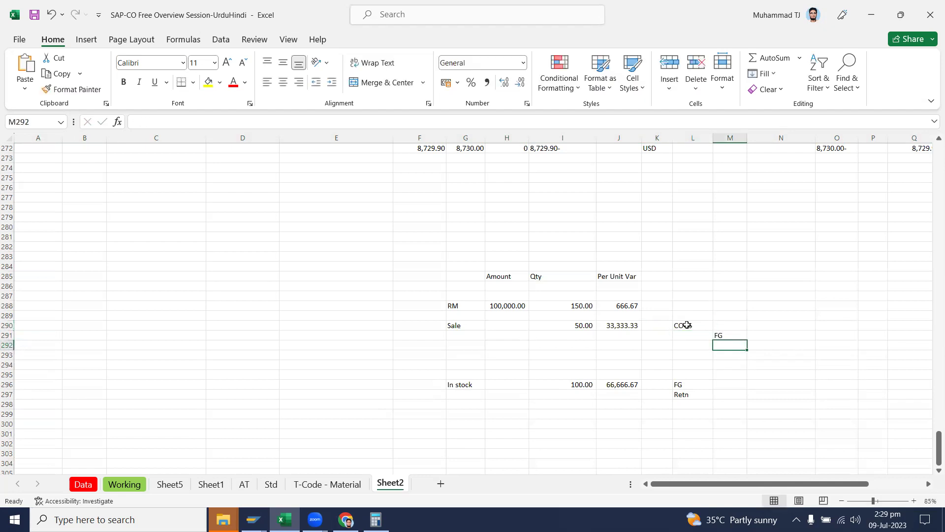
Step: Adjust the width of column M so that it is narrow around the label in M291
left_click_drag(687, 324, 739, 336)
left_click_drag(714, 137, 792, 138)
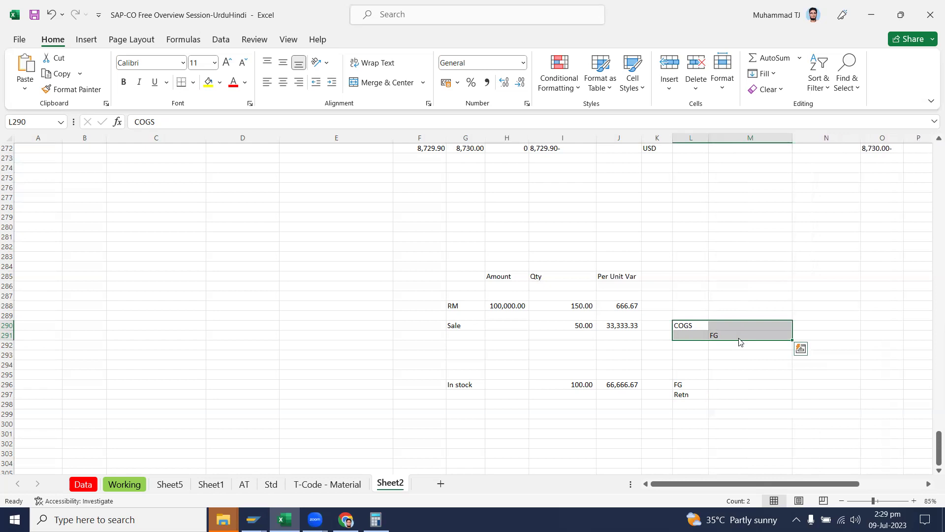
left_click(737, 334)
left_click_drag(788, 144, 739, 140)
left_click(688, 326)
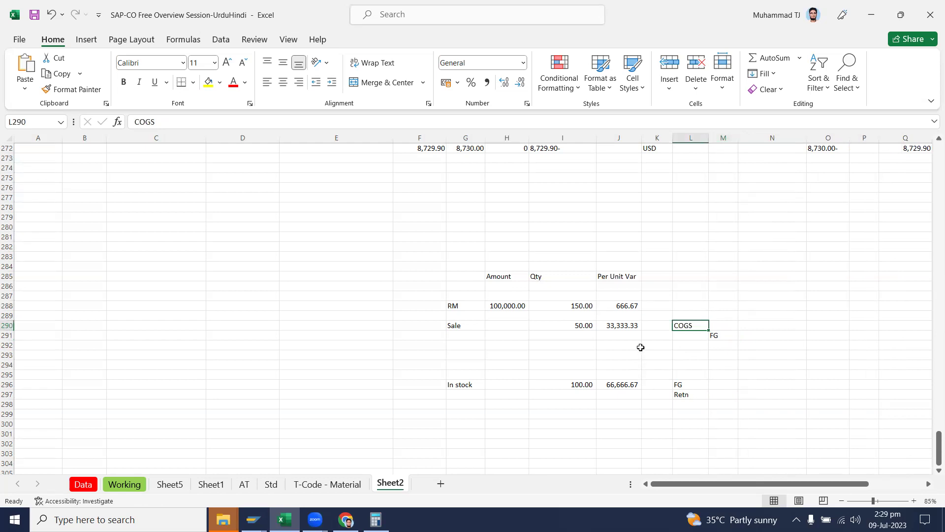
Step: Replace the label in M291 below COGS with Revtn
left_click(618, 325)
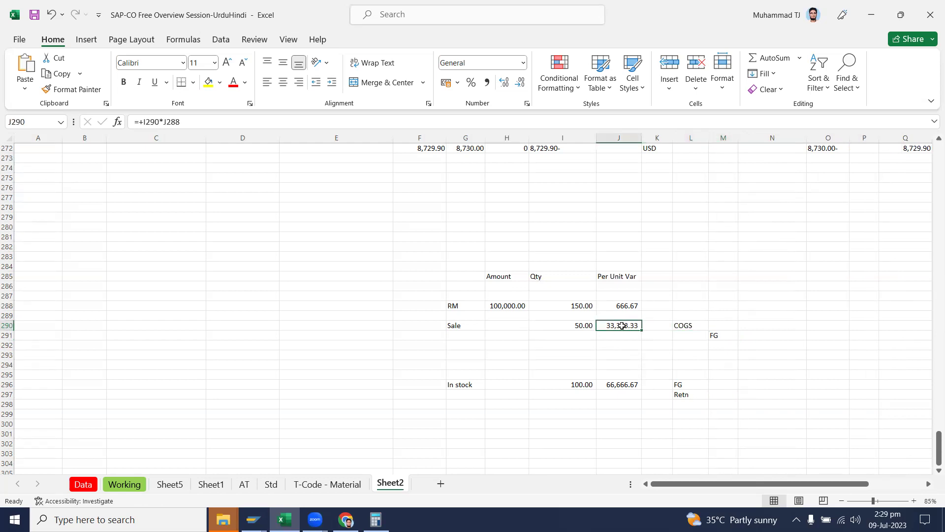
left_click(686, 344)
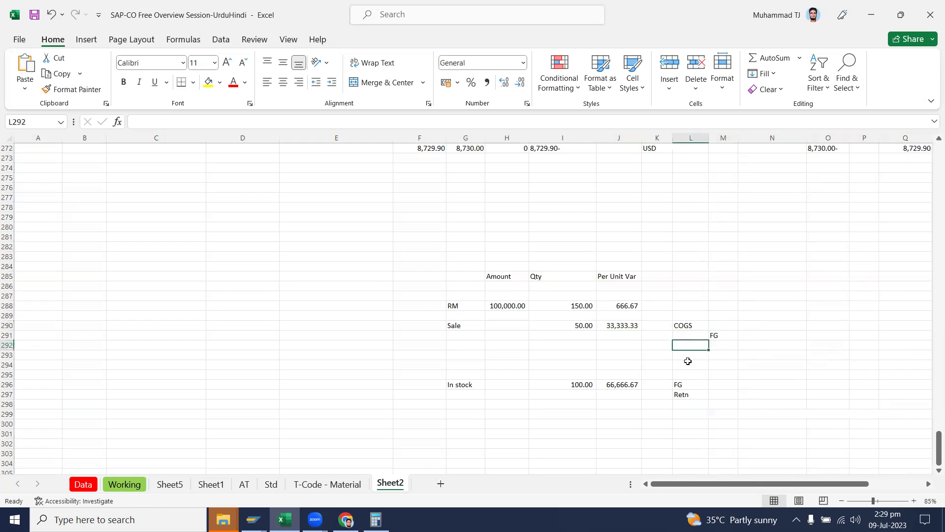
left_click(689, 325)
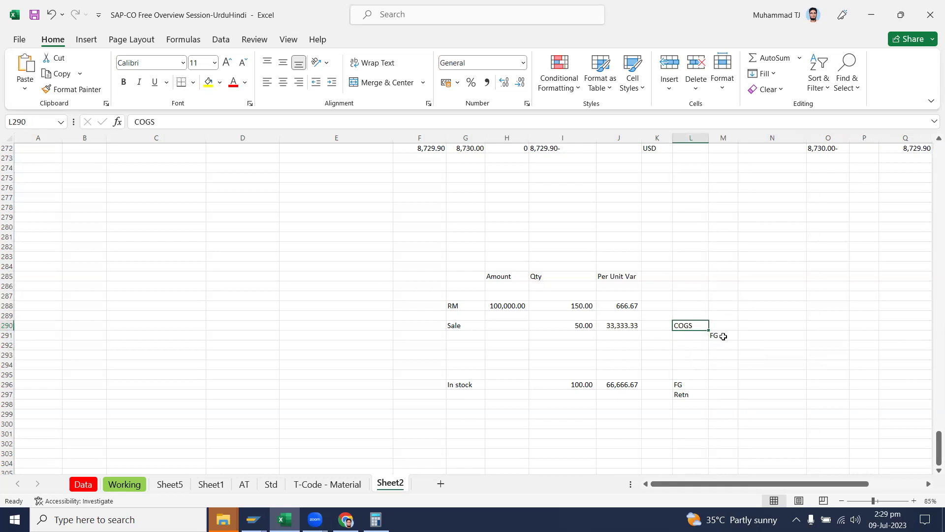
left_click(723, 336)
type("Revt")
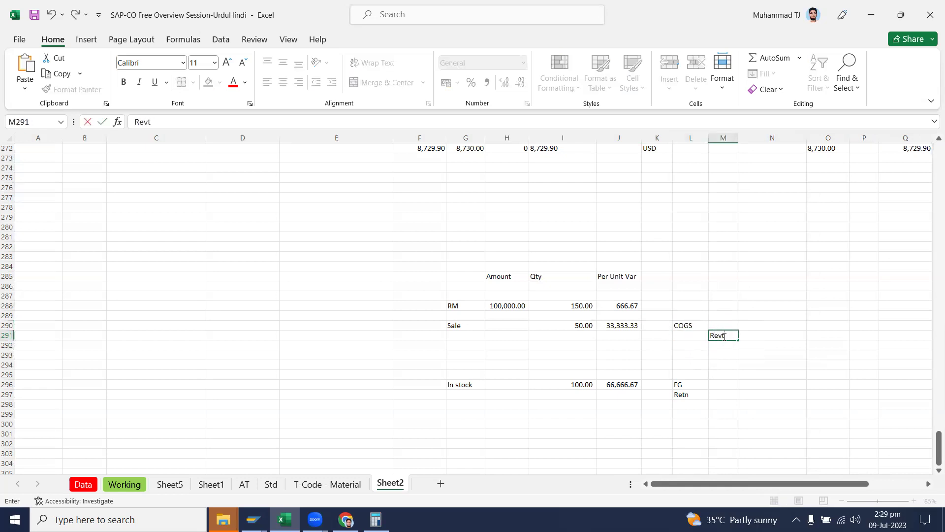
type("n")
key("Return")
Step: Enter the date 31/7/2023 in L287 above the COGS entry
left_click(694, 294)
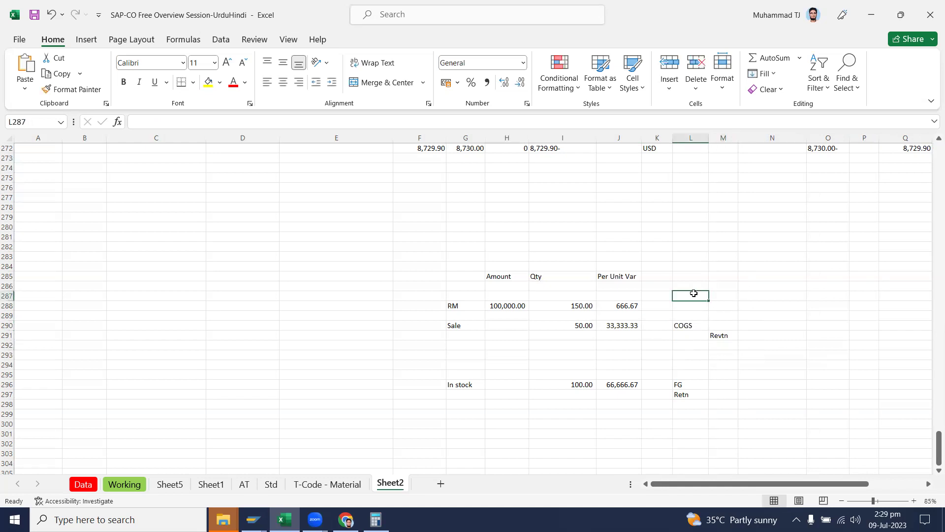
type("31")
type("/7/2023")
key("Return")
Step: Move the Retn label below FG one column over to M297, and review the COGS and Revtn entry
left_click_drag(692, 324, 728, 394)
left_click(709, 394)
left_click(670, 335)
left_click_drag(678, 316, 737, 339)
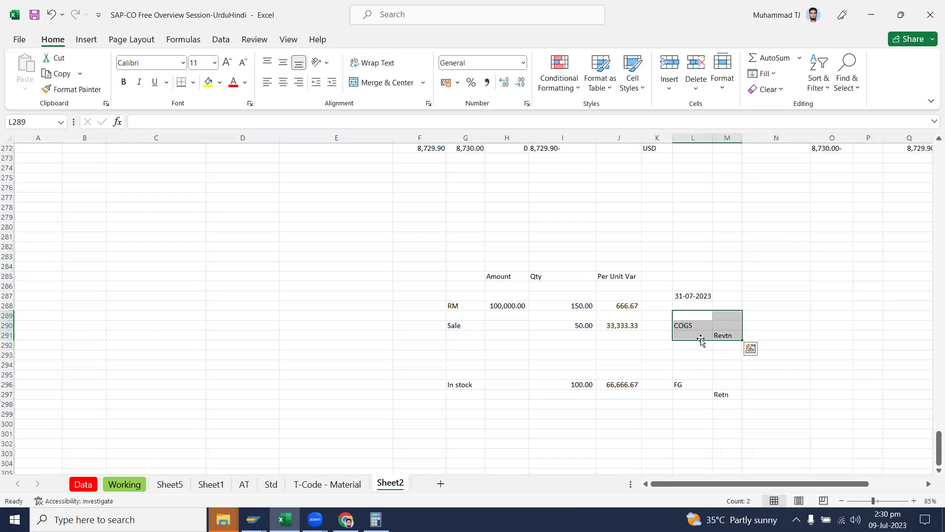
left_click(693, 315)
left_click_drag(683, 325, 737, 339)
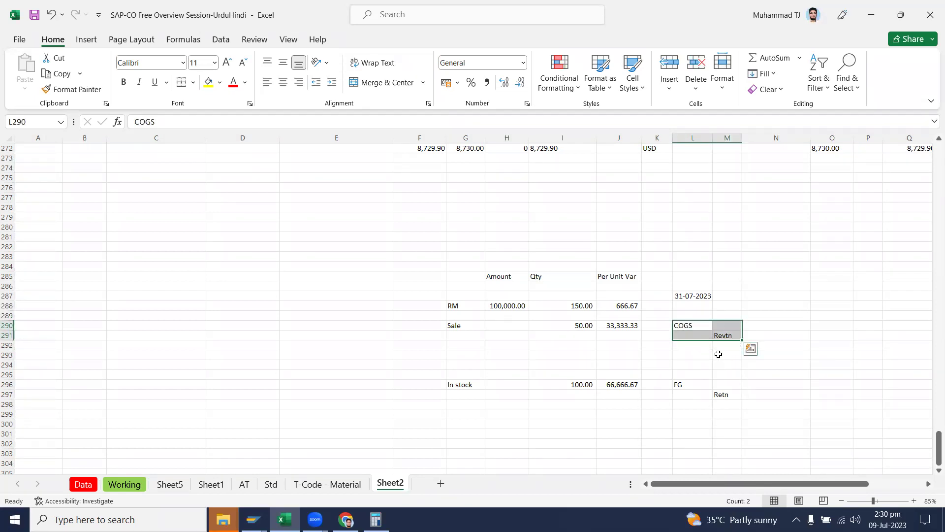
Step: Narrow column N, and enter the heading Delivery in O286 with COGS below it in O287
left_click_drag(813, 137, 767, 138)
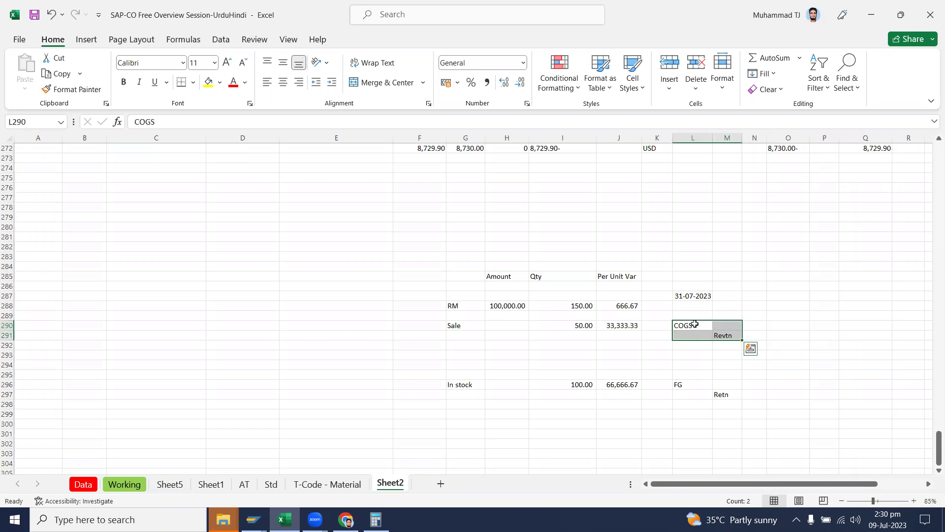
left_click_drag(770, 294, 790, 288)
left_click(790, 287)
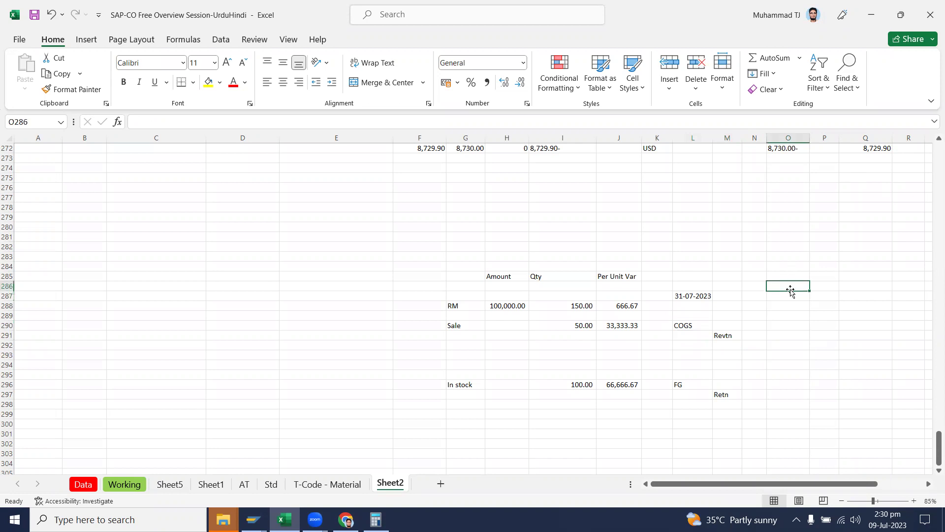
type("Delivery")
key("Return")
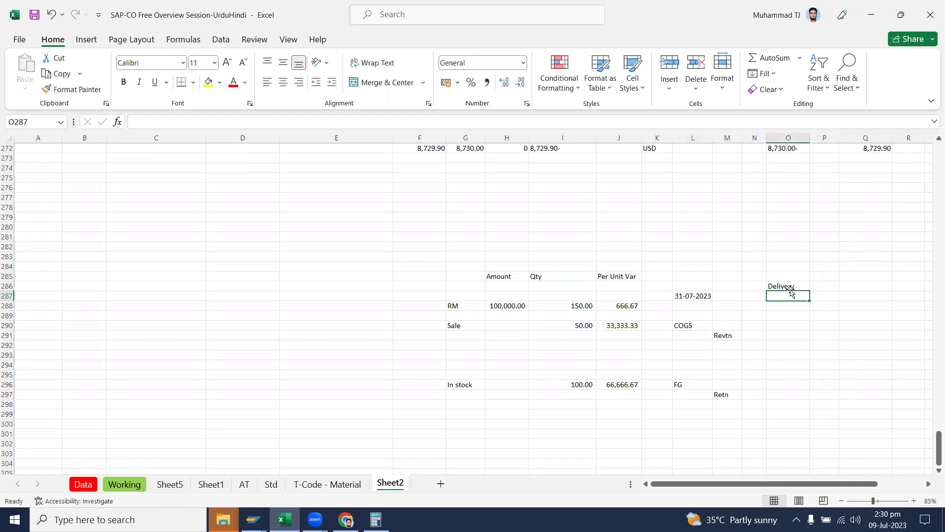
type("COGS")
key("Return")
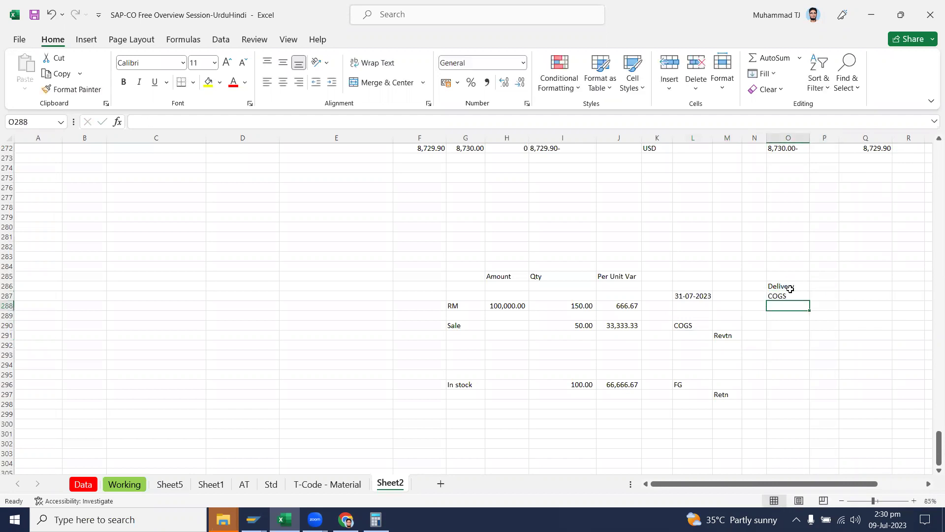
Step: Add FG as the offsetting label of the Delivery entry, moving it from O288 to P288
type("FG")
key("Tab")
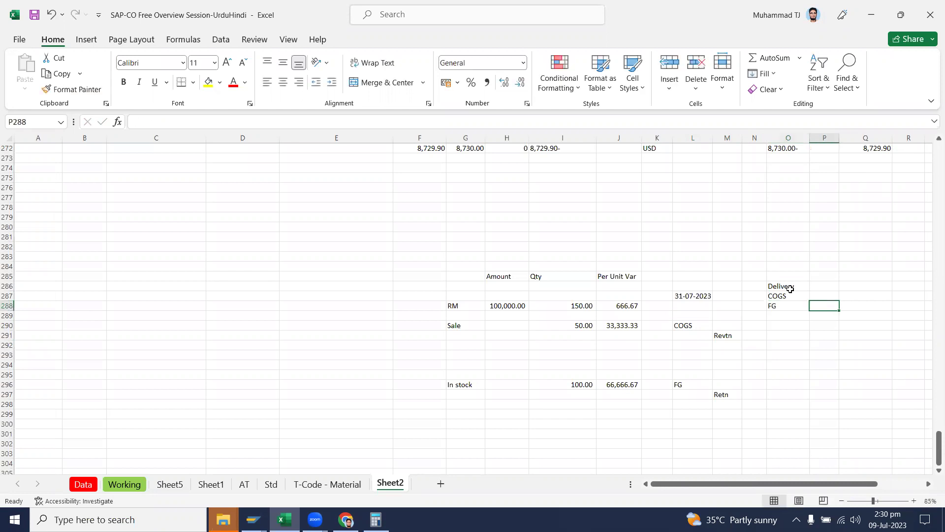
key("Left")
key("ctrl+x")
key("Right")
key("Return")
Step: Compare MZ-FG-C900's period 7/2023 inventory values in SAP's Material Price Analysis with the COGS and FG entries in the Excel worksheet
left_click(254, 519)
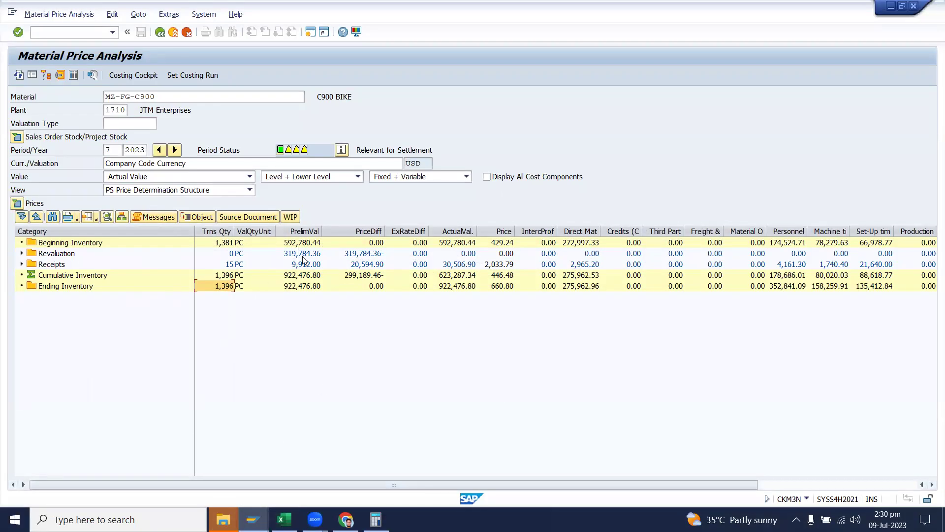
mouse_move(284, 518)
mouse_move(253, 519)
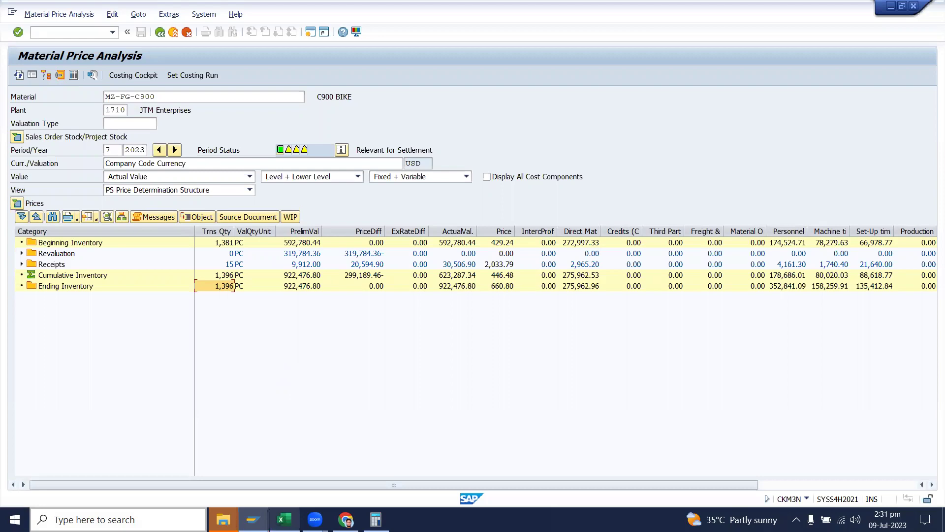
mouse_move(284, 520)
left_click(295, 470)
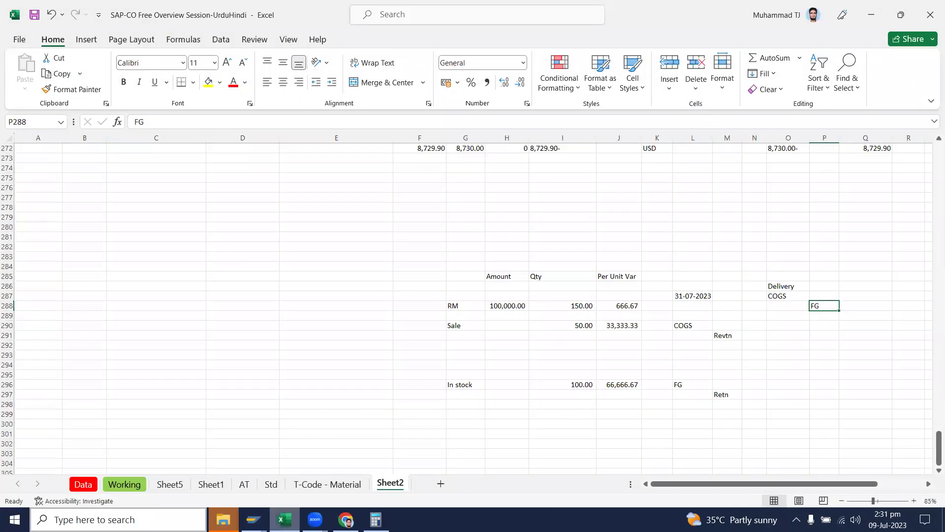
mouse_move(253, 520)
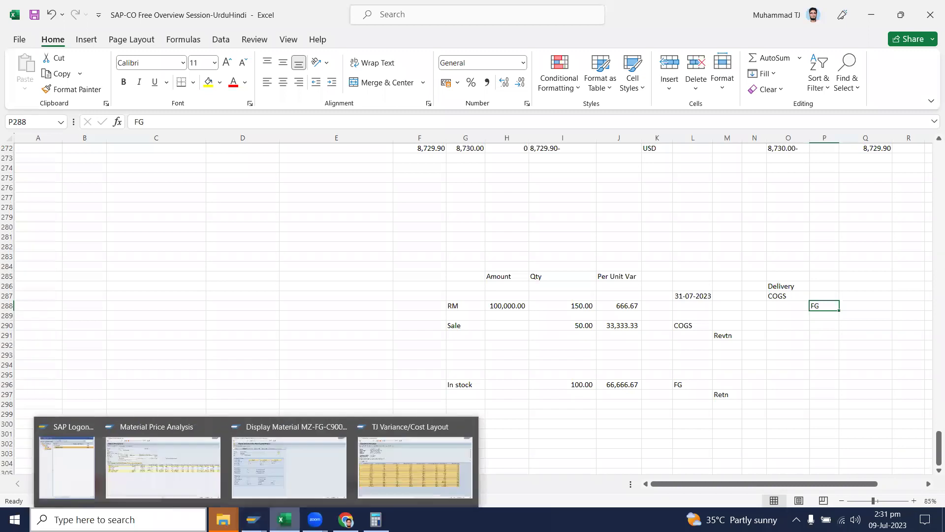
left_click(434, 295)
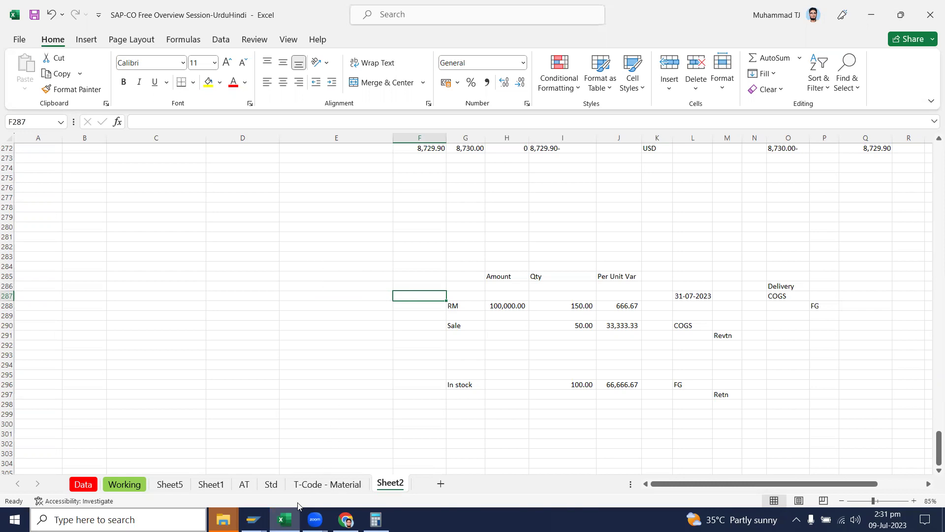
mouse_move(252, 519)
left_click(217, 474)
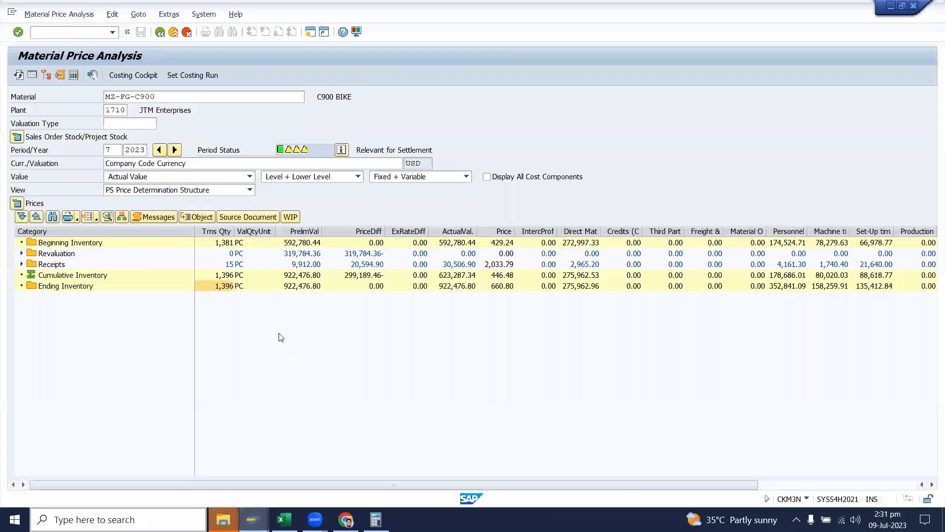
mouse_move(252, 519)
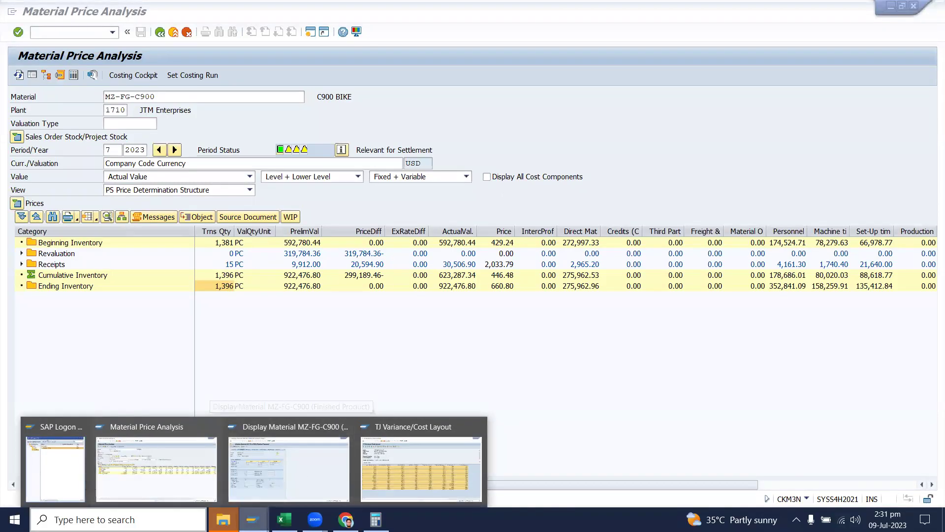
left_click(286, 519)
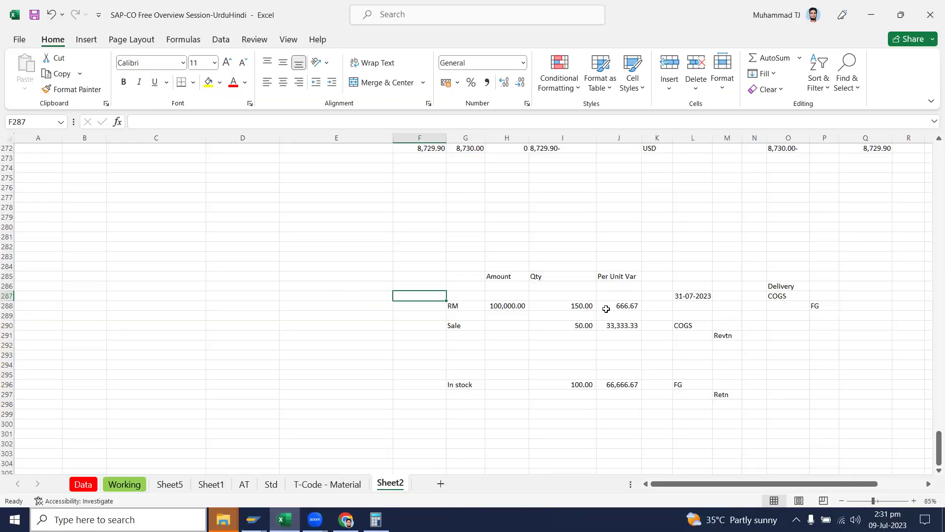
Step: Examine the RM amount and quantity alongside the Sale and In stock quantities they are split into
left_click_drag(567, 305, 571, 326)
double_click(464, 306)
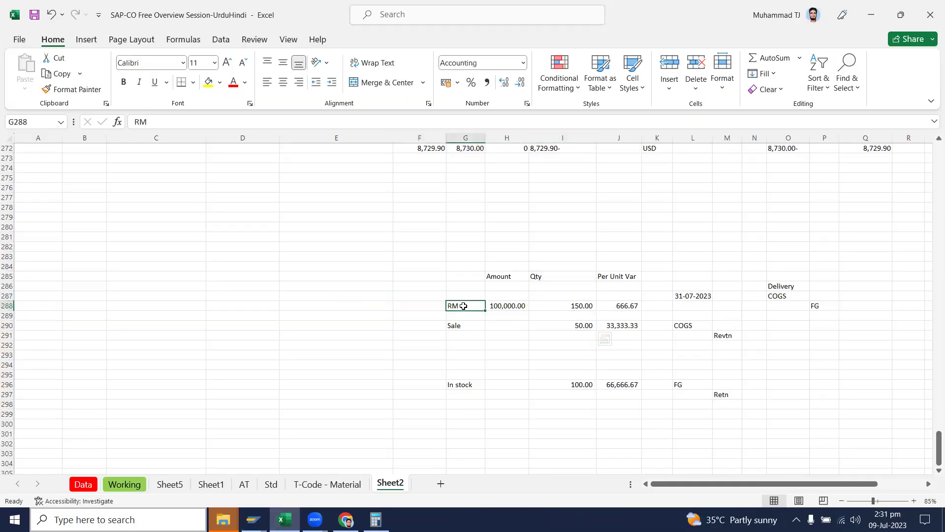
left_click(568, 306)
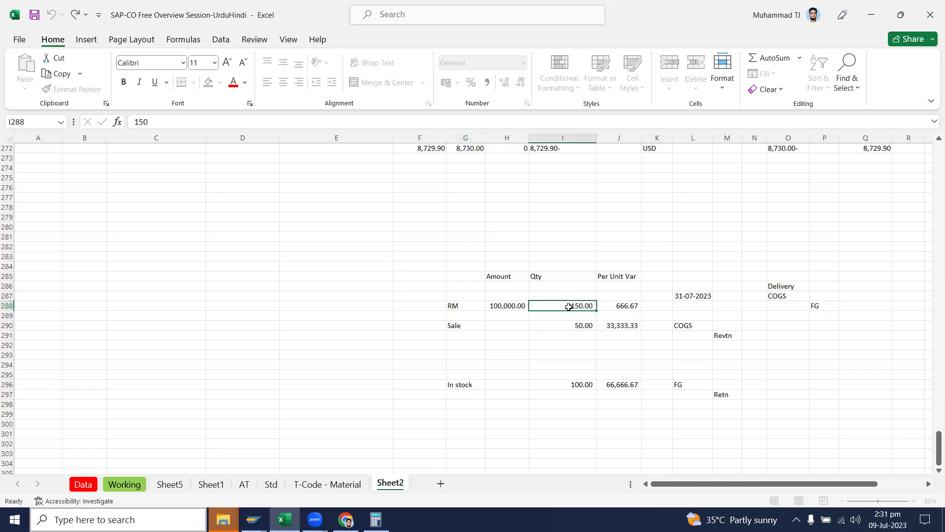
left_click(577, 326)
mouse_move(576, 384)
left_mouse_down()
mouse_move(580, 321)
mouse_move(574, 392)
left_mouse_up()
left_click(528, 306)
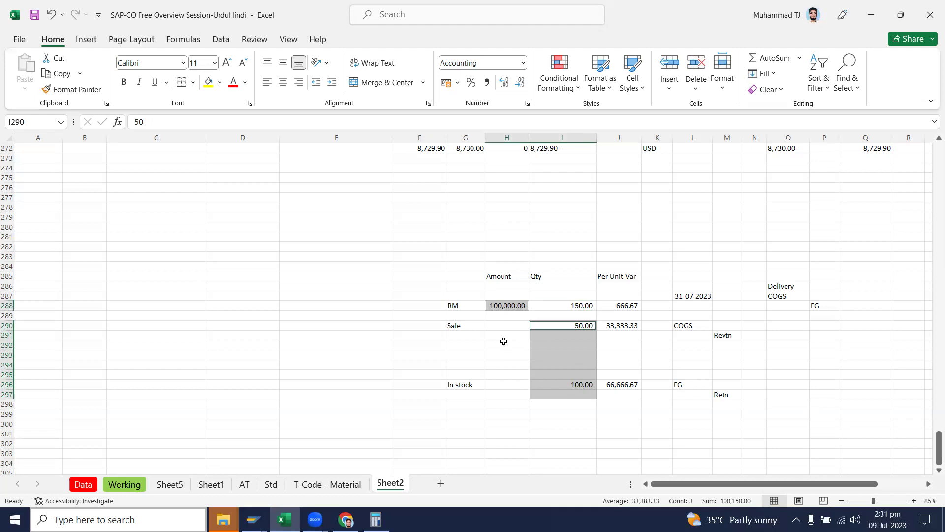
Step: Examine the period-end postings beside the Sale and In stock rows, covering COGS, Revtn, FG and Retn
left_click_drag(684, 325, 732, 425)
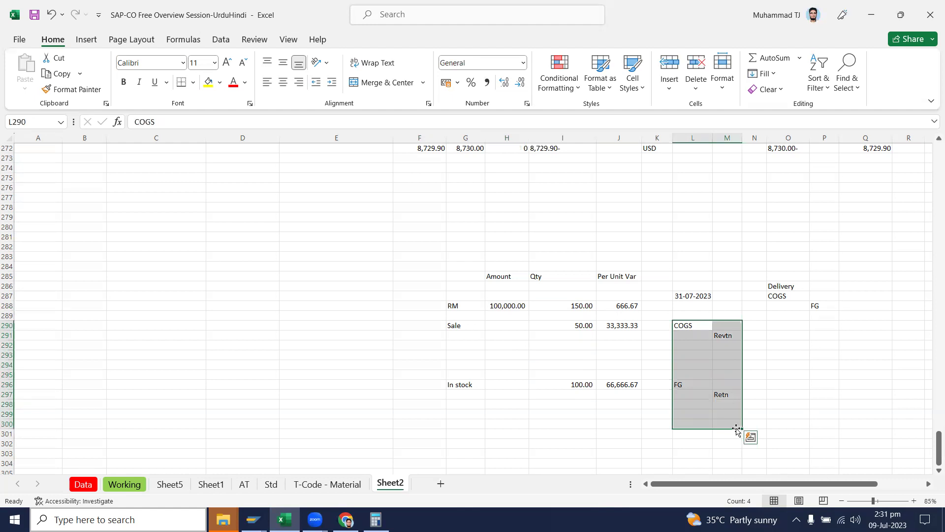
left_click_drag(689, 326, 739, 415)
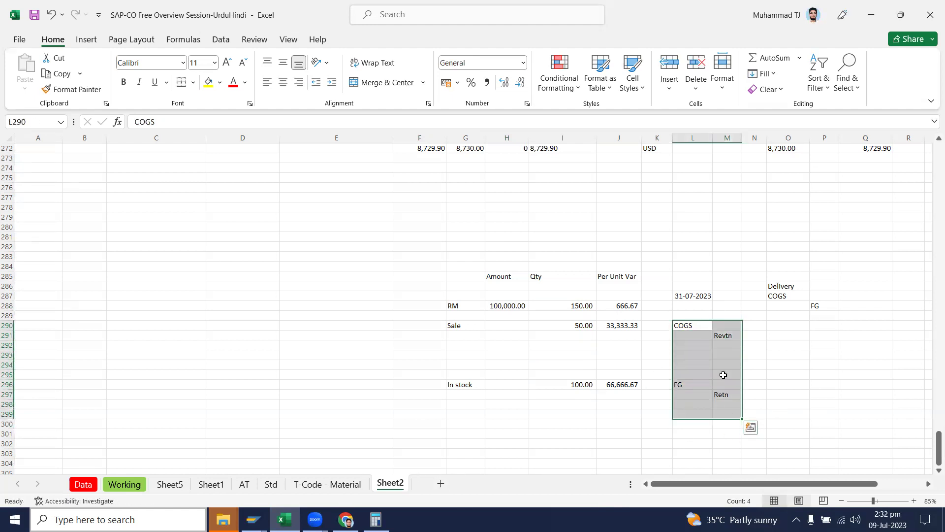
left_click(681, 327)
left_click_drag(681, 327, 737, 402)
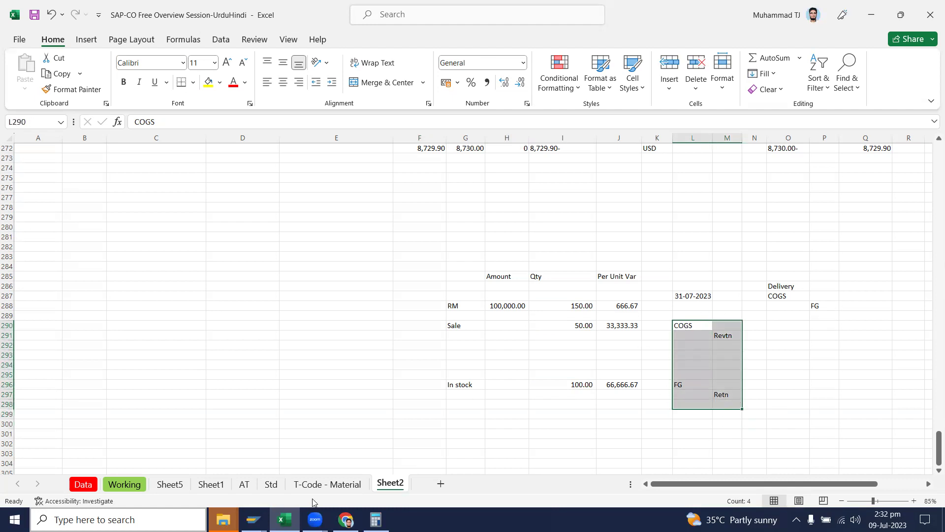
left_click(315, 519)
left_click(344, 464)
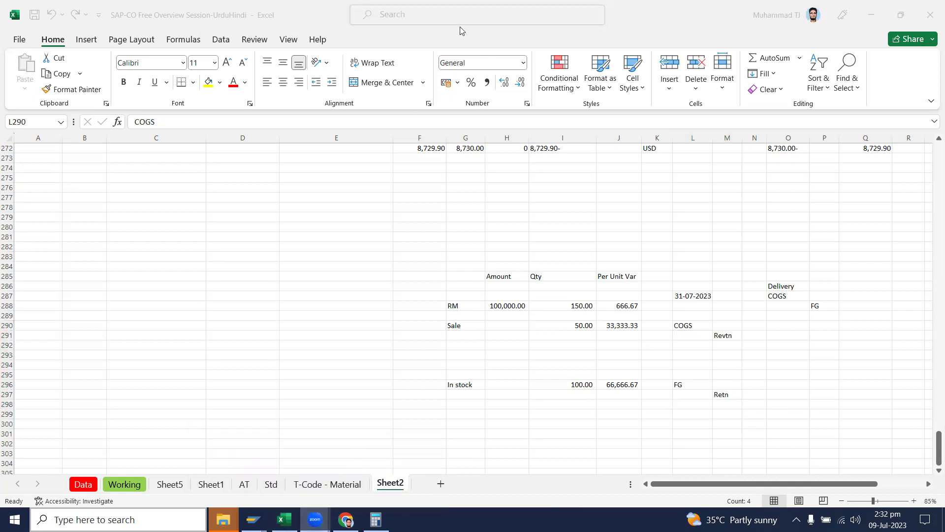
left_click(679, 223)
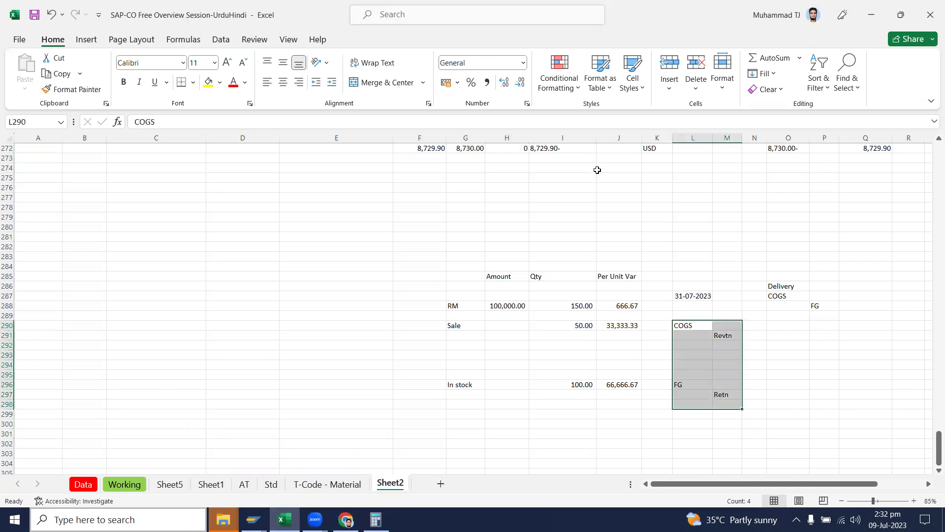
Step: Review the whole variance example, from the RM, Sale and In stock rows to the COGS, FG and Delivery entries
left_click(597, 170)
left_click(658, 342)
left_click(462, 305)
left_click_drag(576, 313, 631, 394)
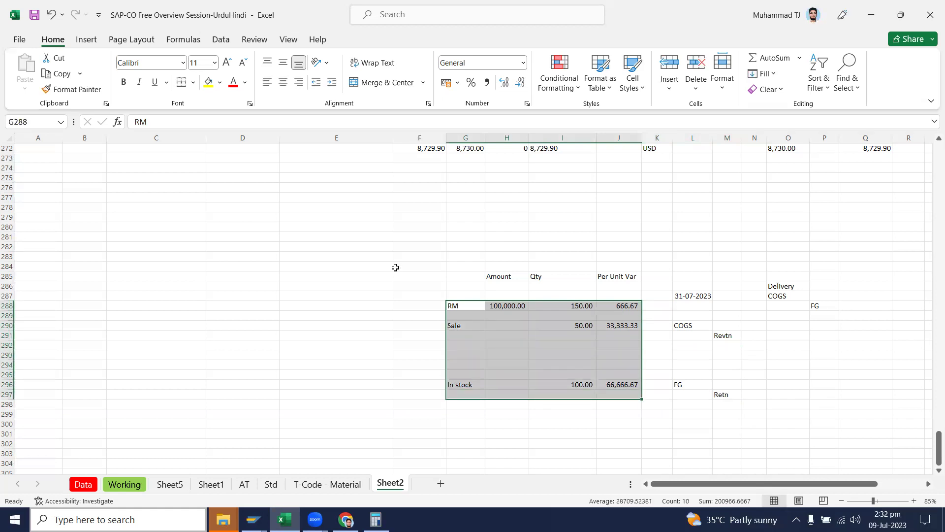
left_click_drag(460, 273, 621, 387)
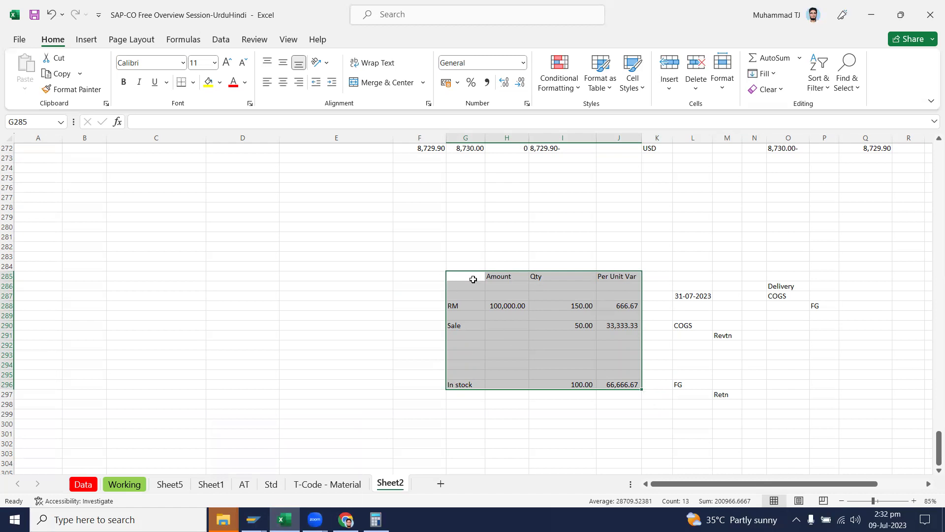
left_click_drag(475, 276, 641, 399)
mouse_move(346, 520)
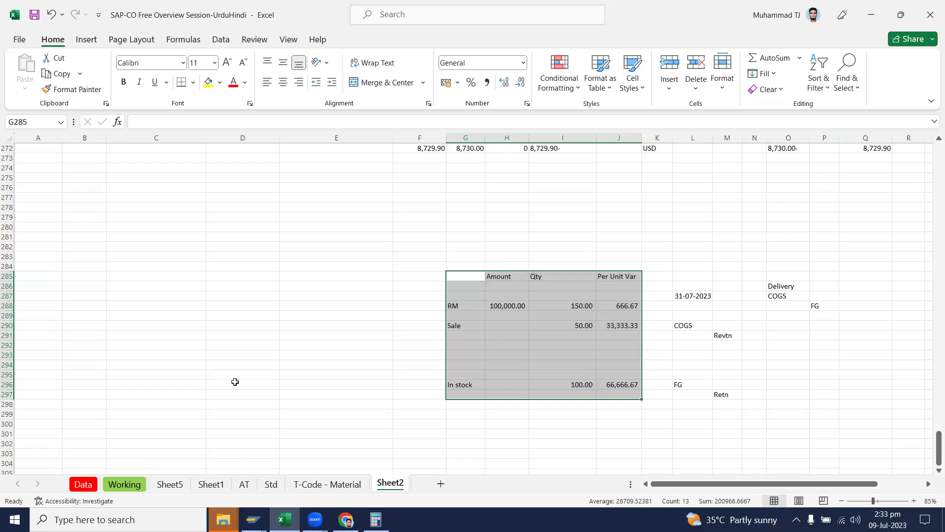
left_click_drag(445, 227, 840, 434)
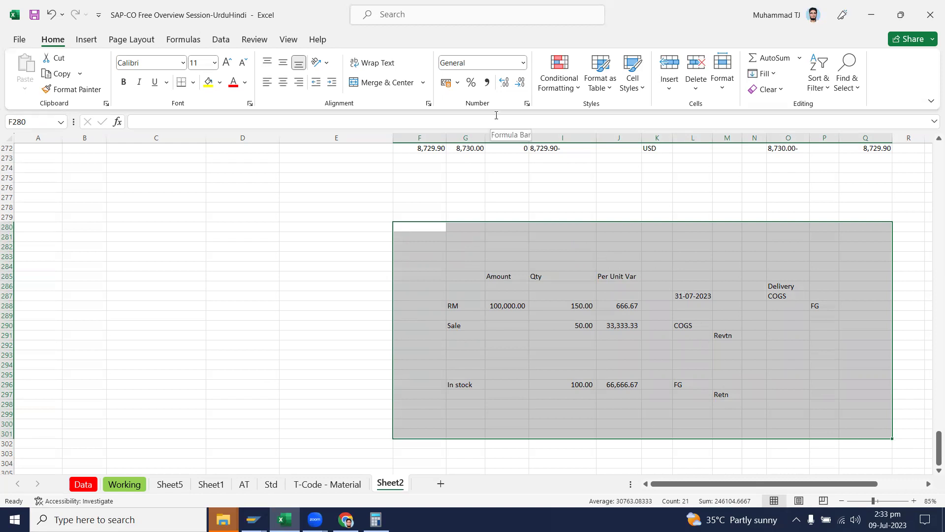
left_click(223, 519)
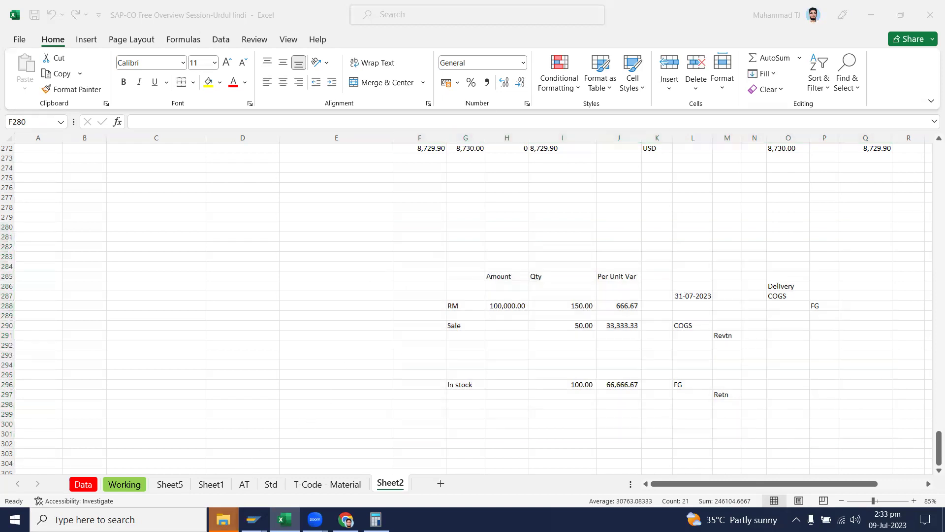
left_click(487, 472)
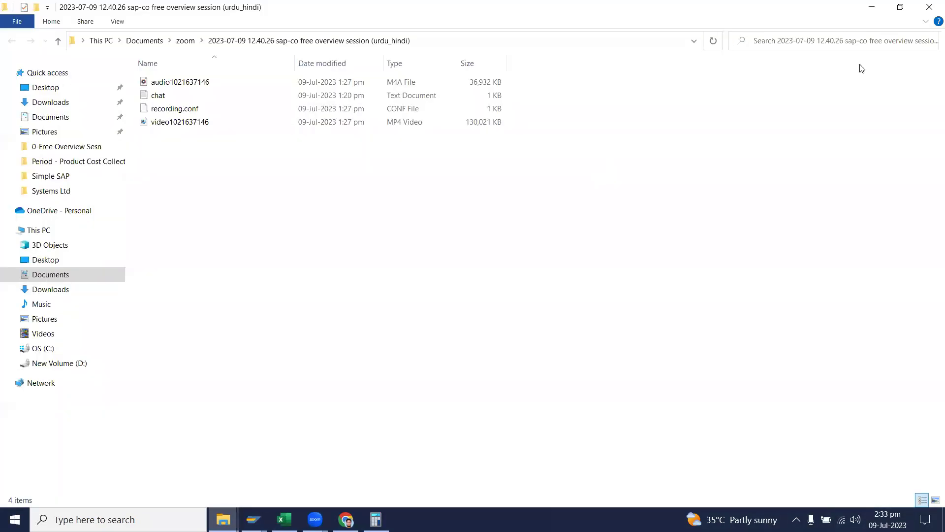
mouse_move(315, 520)
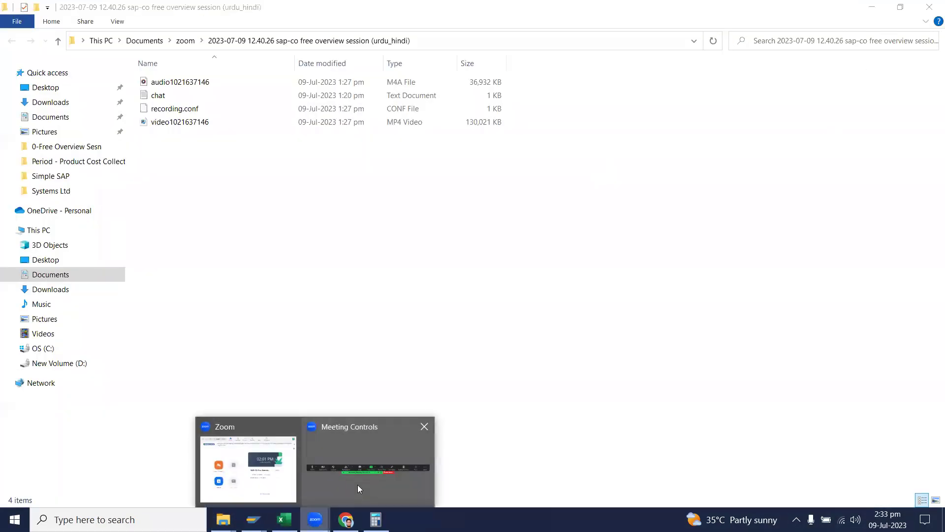
left_click(356, 477)
mouse_move(284, 519)
left_click(347, 489)
left_click(342, 278)
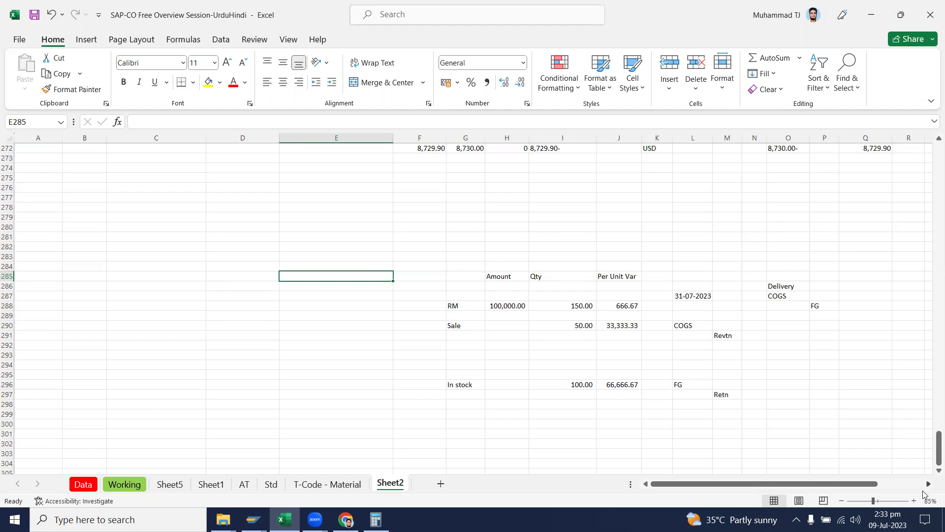
Step: Recheck MZ-FG-C900 in SAP's Material Price Analysis, and return to Excel to review the variance example and its postings
mouse_move(826, 519)
left_click(253, 519)
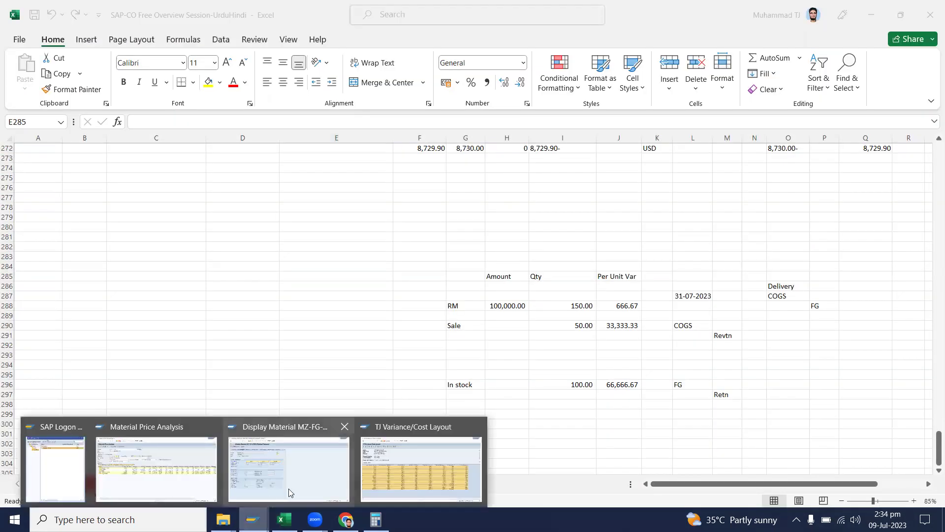
left_click(201, 465)
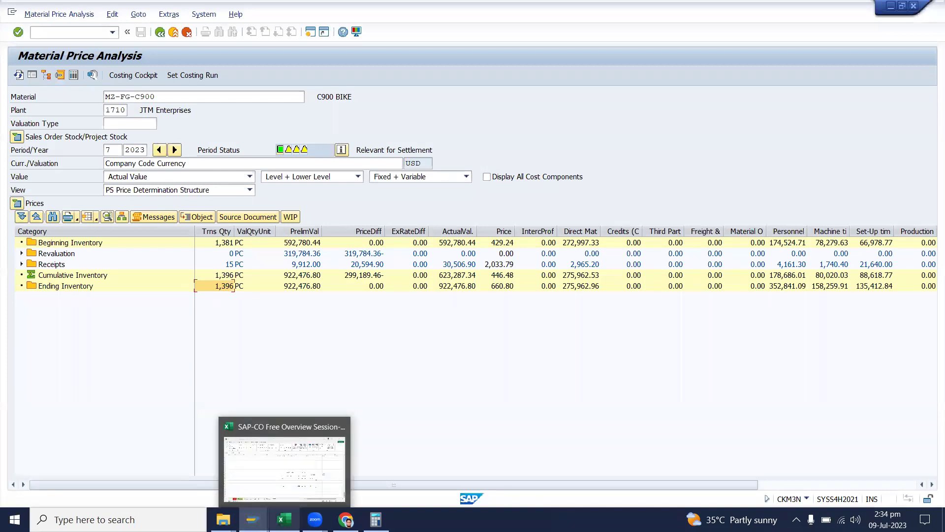
left_click(284, 519)
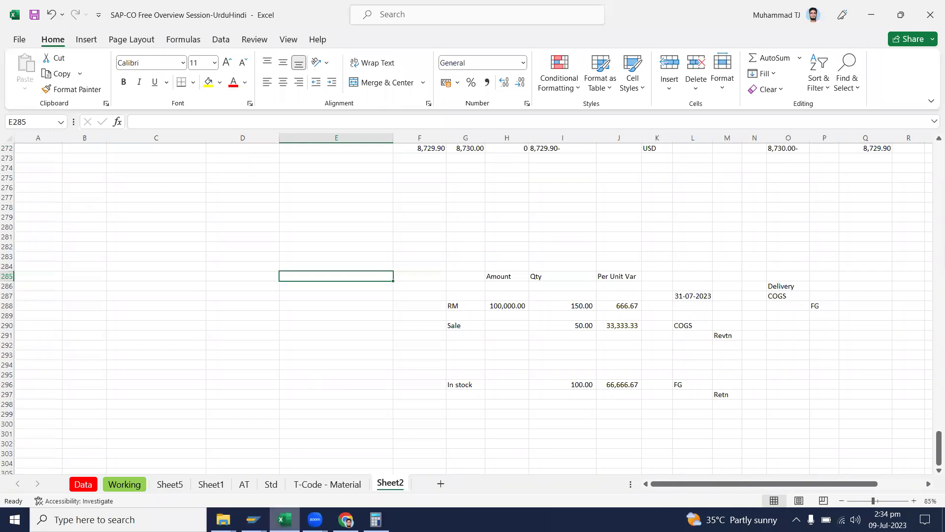
mouse_move(281, 516)
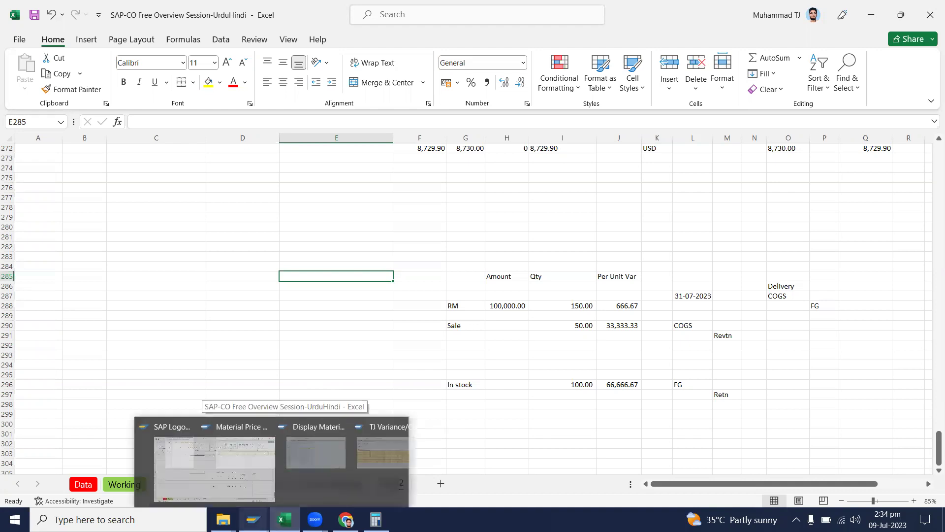
left_click_drag(464, 237, 783, 409)
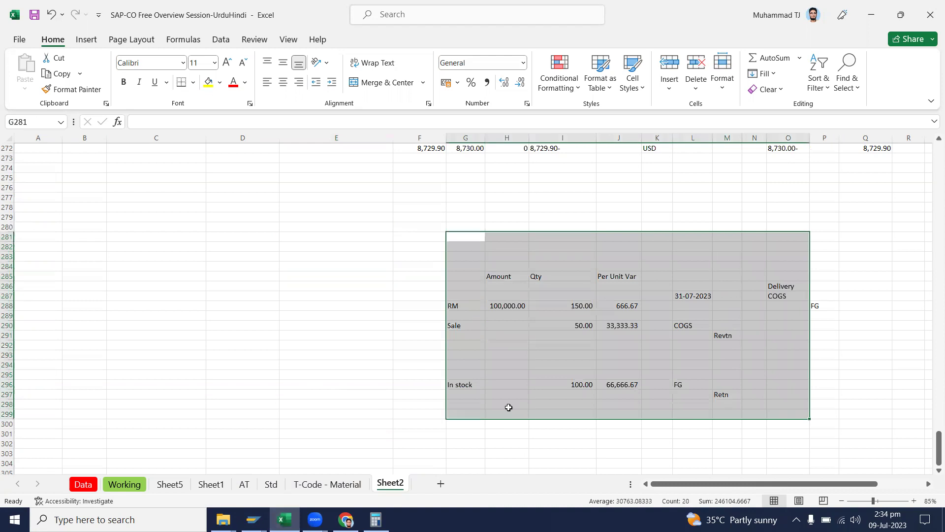
Step: Close the Calculator and return to the variance example in Excel
key("alt+Tab")
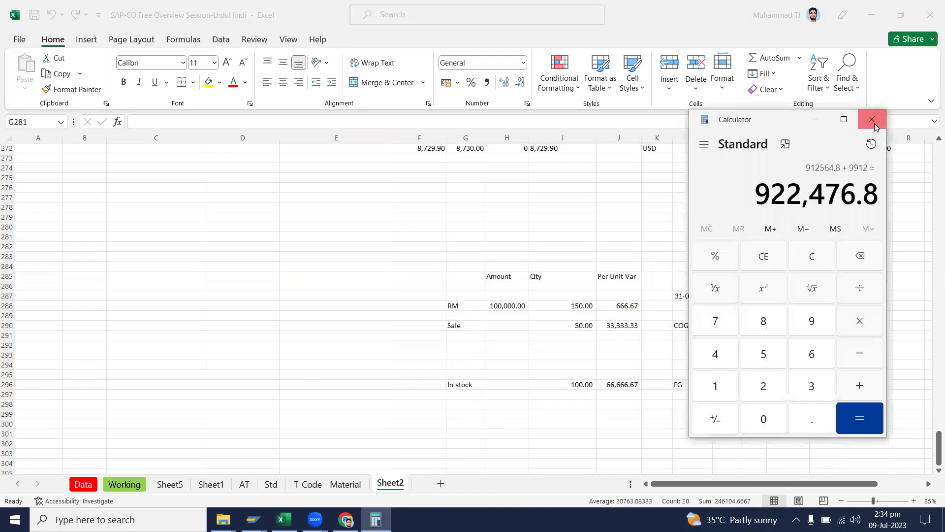
left_click(872, 120)
left_click(551, 179)
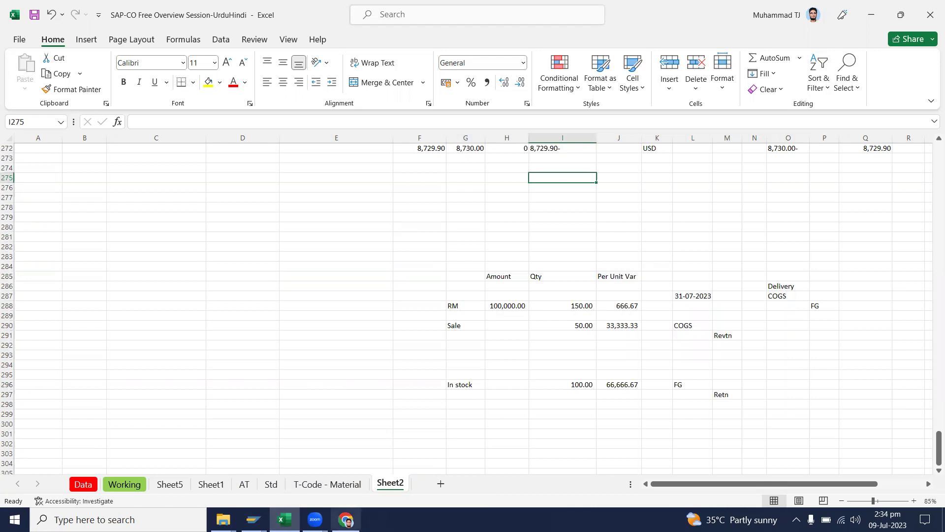
left_click(346, 519)
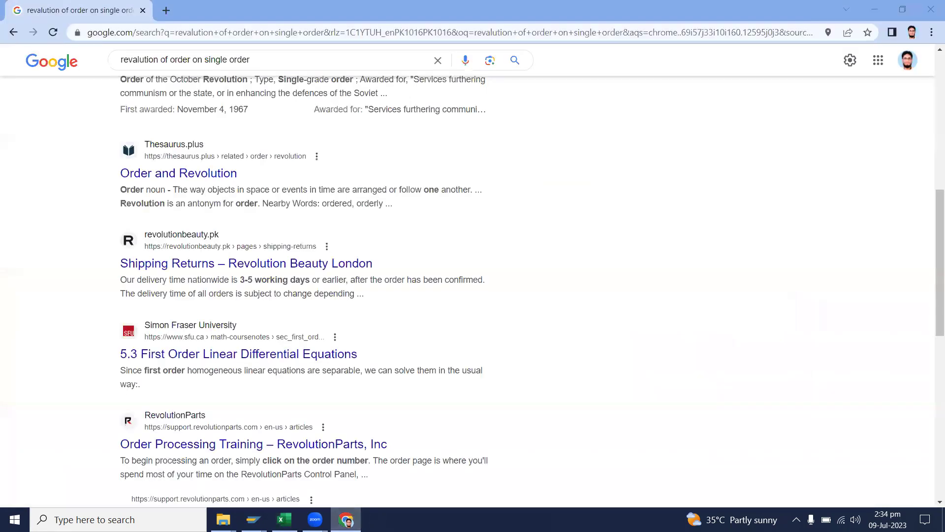
left_click(346, 519)
mouse_move(223, 520)
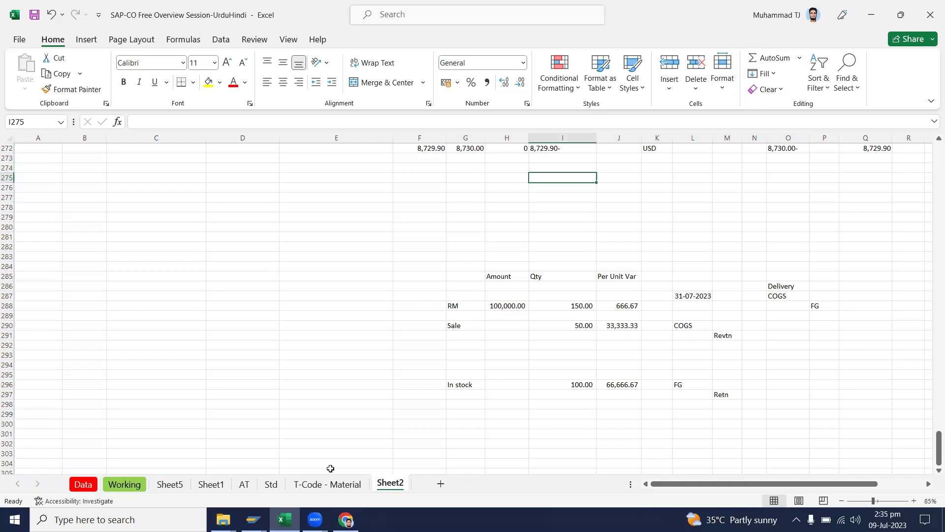
Step: Open the Working sheet at the Month End Closing Mass Run list of topics and transaction codes
scroll(482, 274, "up", 2)
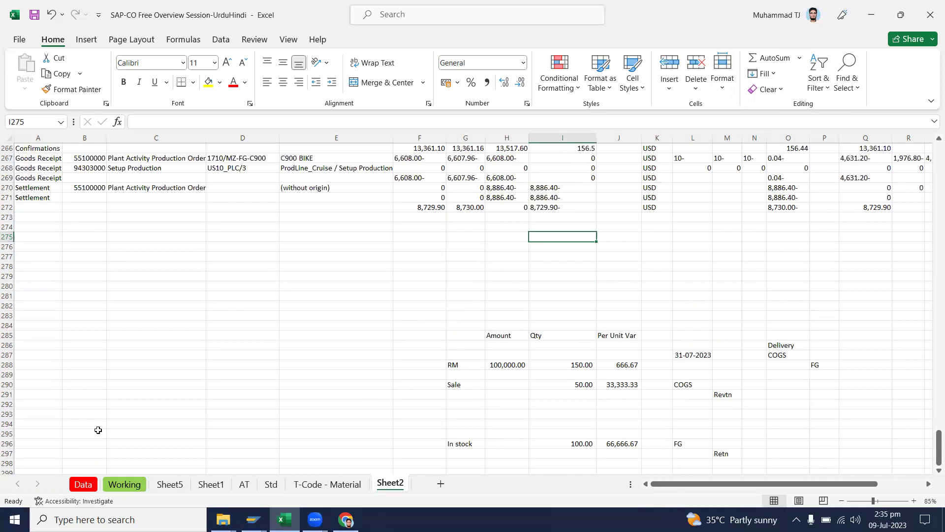
left_click(111, 490)
scroll(543, 372, "down", 1)
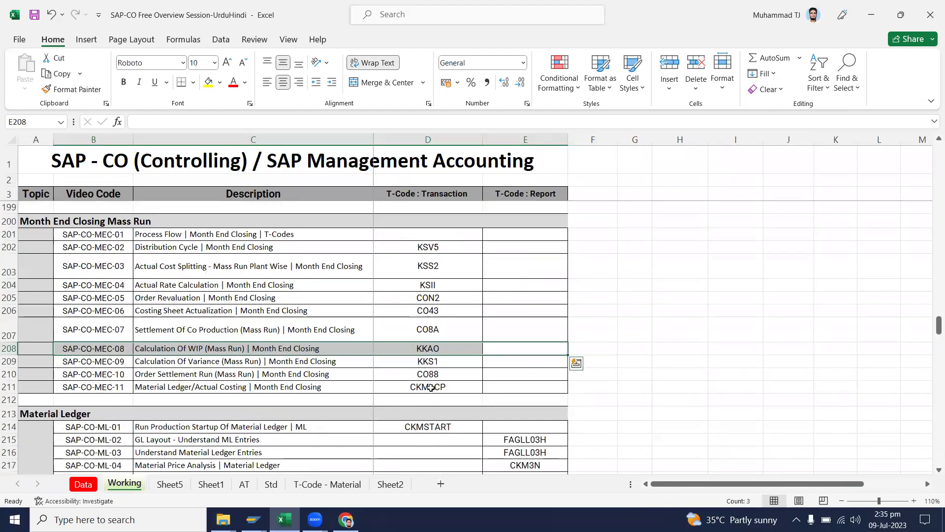
Step: Review the month-end closing topics for variance calculation (KKS1), order settlement (CO88) and actual costing (CKMLCP), then the Material Ledger list
left_click_drag(539, 366, 23, 364)
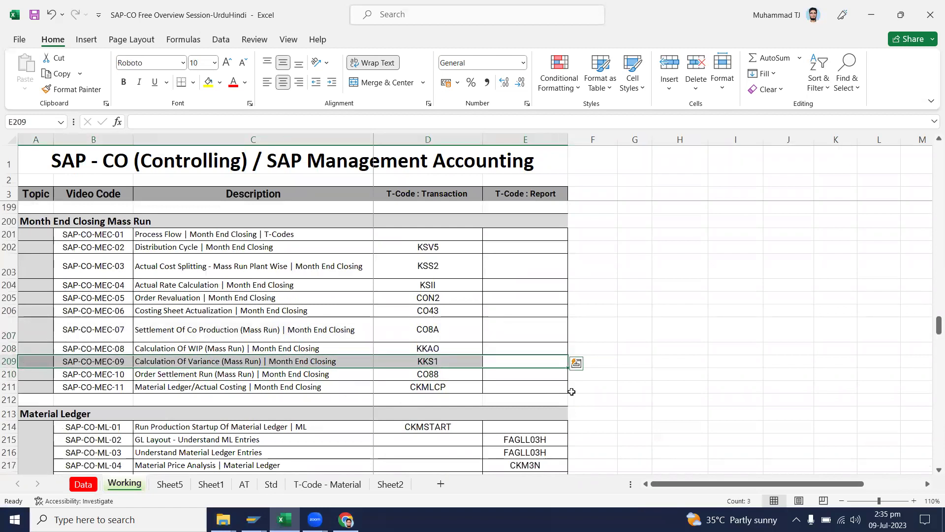
left_click_drag(545, 376, 5, 374)
left_click_drag(511, 389, 7, 387)
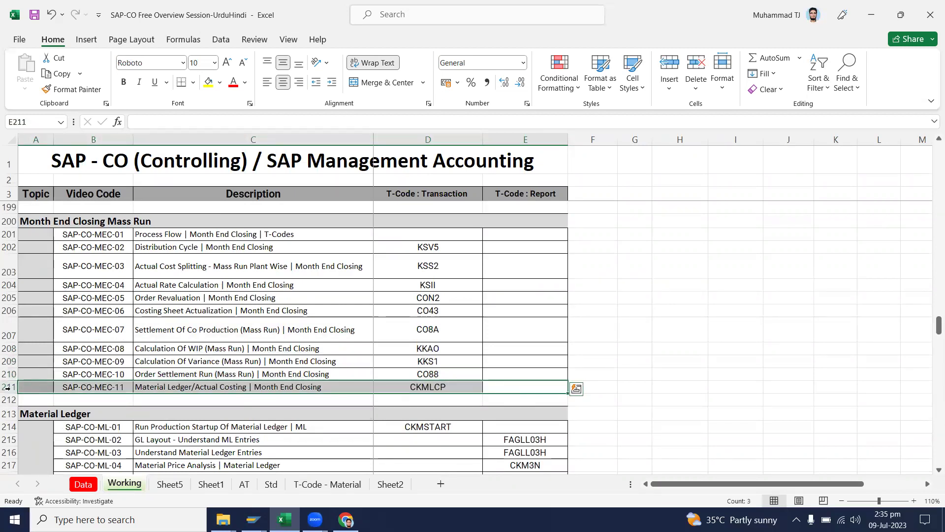
scroll(167, 341, "down", 2)
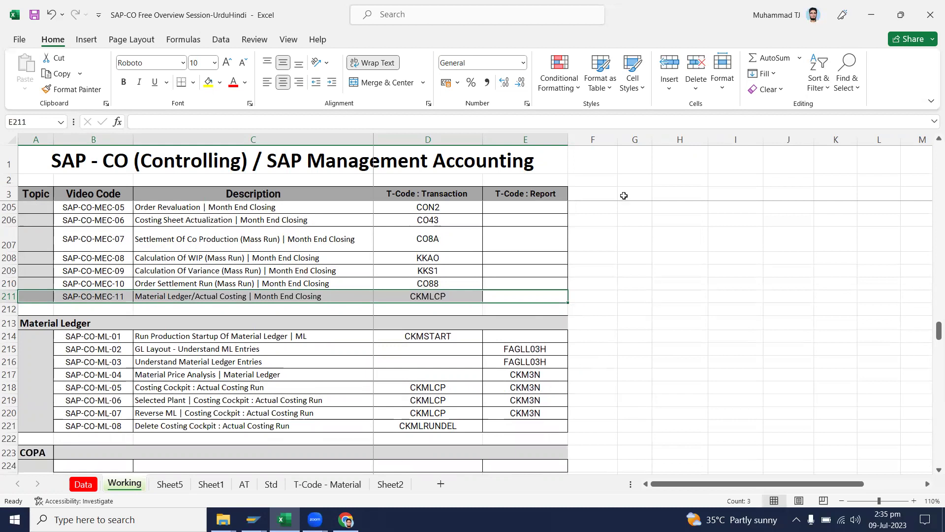
Step: Open Sheet2 and return to the production order's first cost table at the start of the sheet
left_click(390, 484)
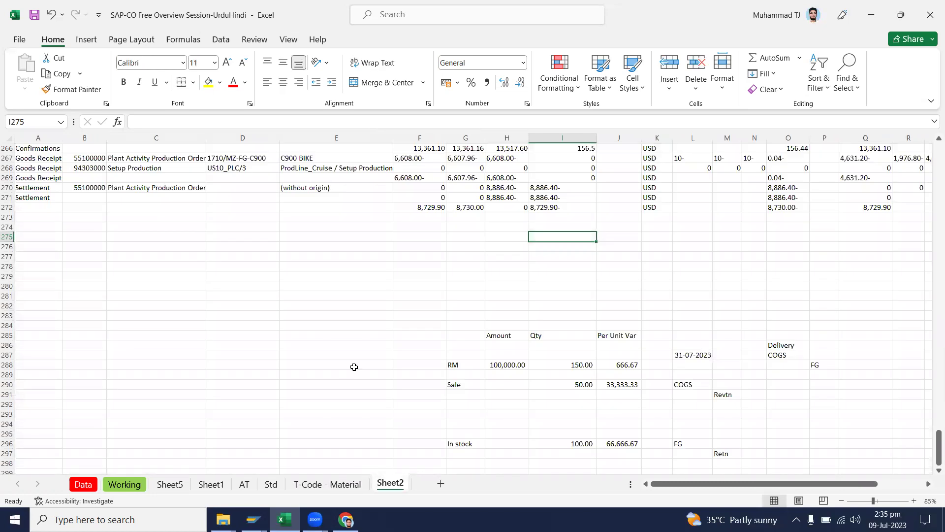
scroll(354, 367, "up", 2)
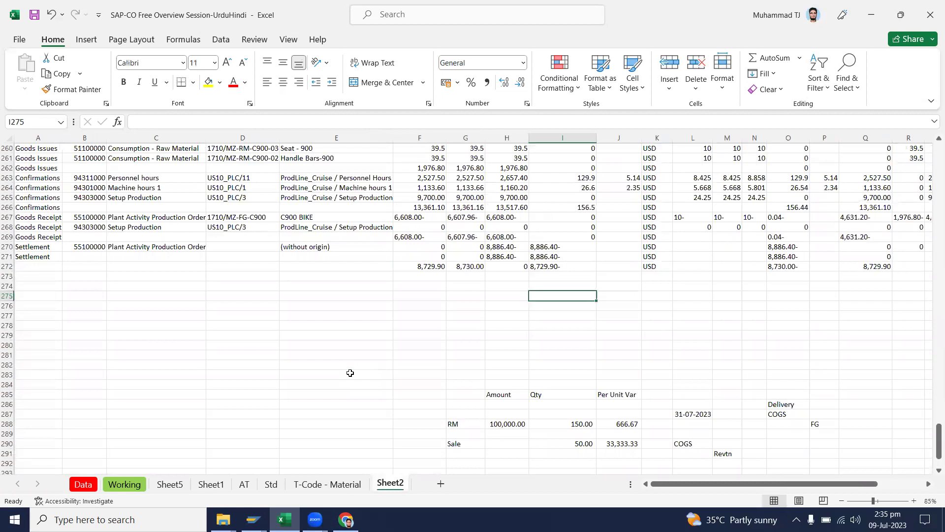
left_click(327, 484)
left_click(392, 488)
scroll(932, 406, "up", 13)
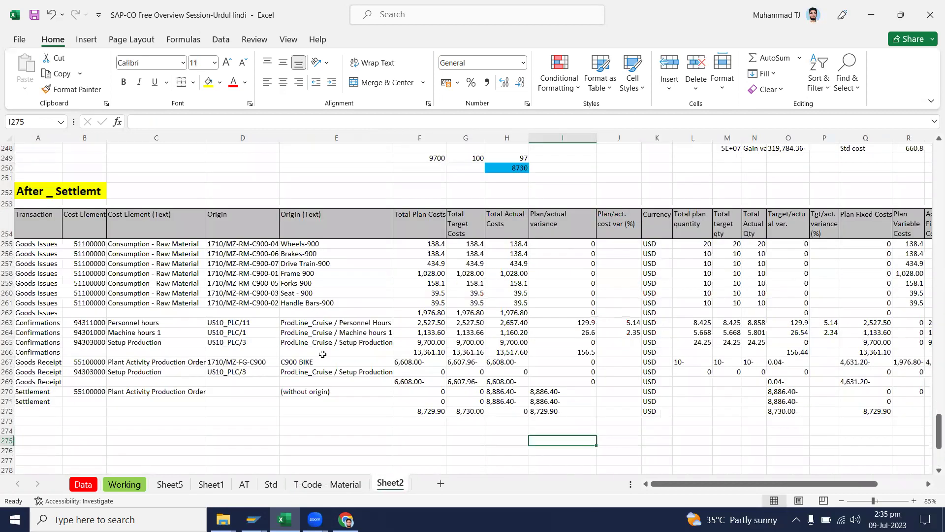
left_click_drag(931, 404, 930, 141)
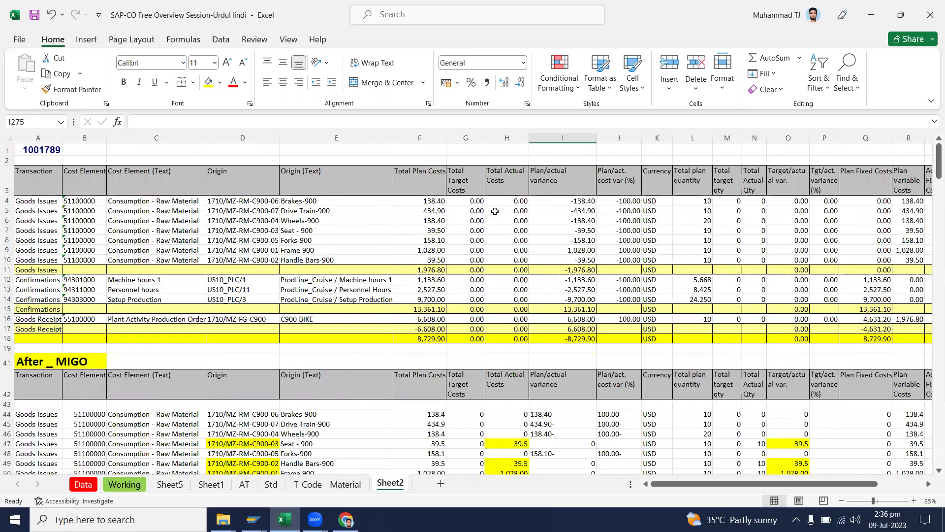
Step: Compare the initial plan cost table with the After _ MIGO and After _ CO11N tables
scroll(495, 211, "down", 6)
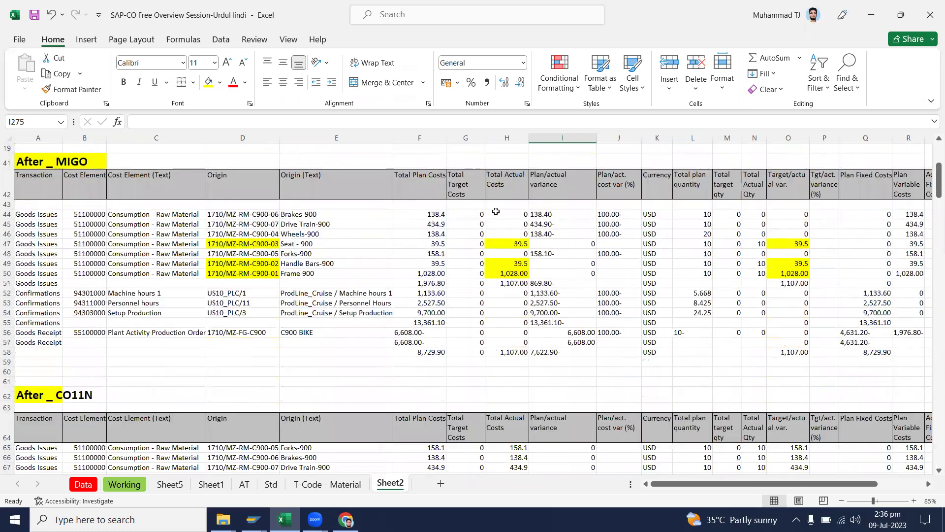
scroll(496, 211, "down", 3)
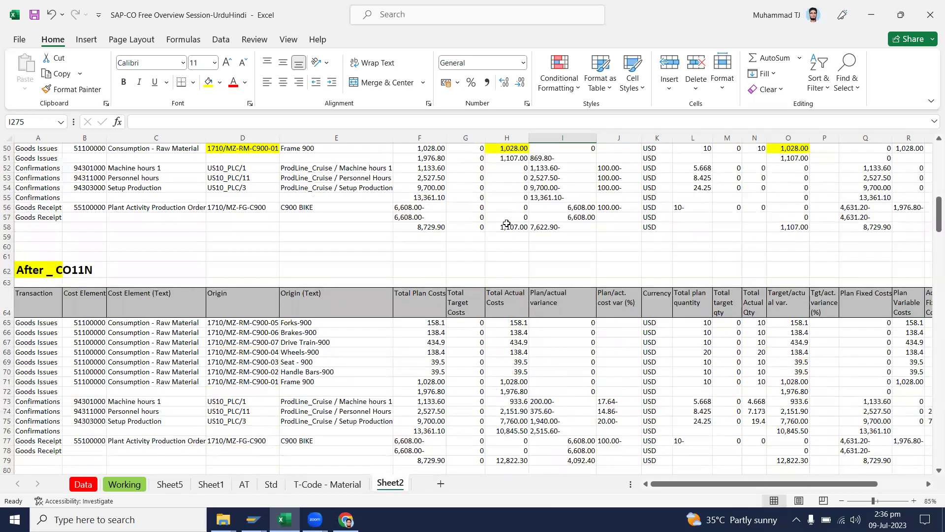
scroll(507, 223, "up", 7)
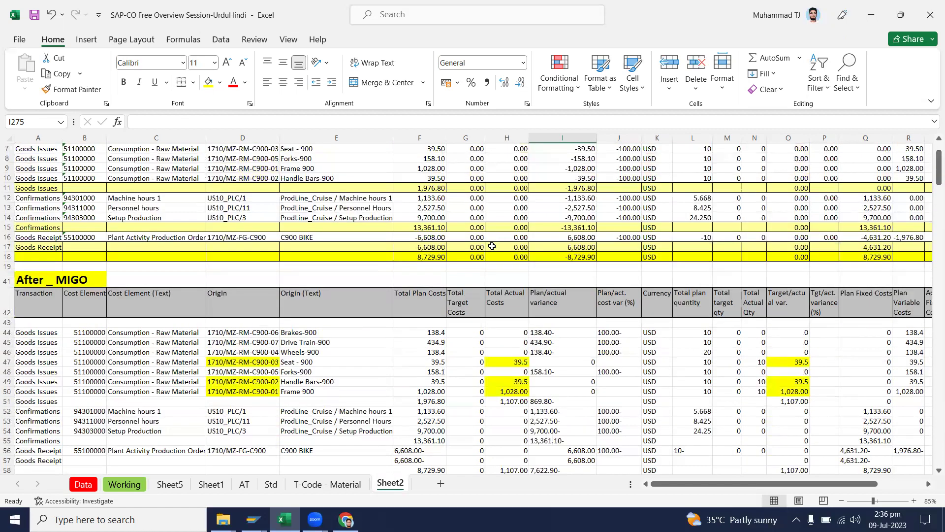
scroll(496, 241, "up", 2)
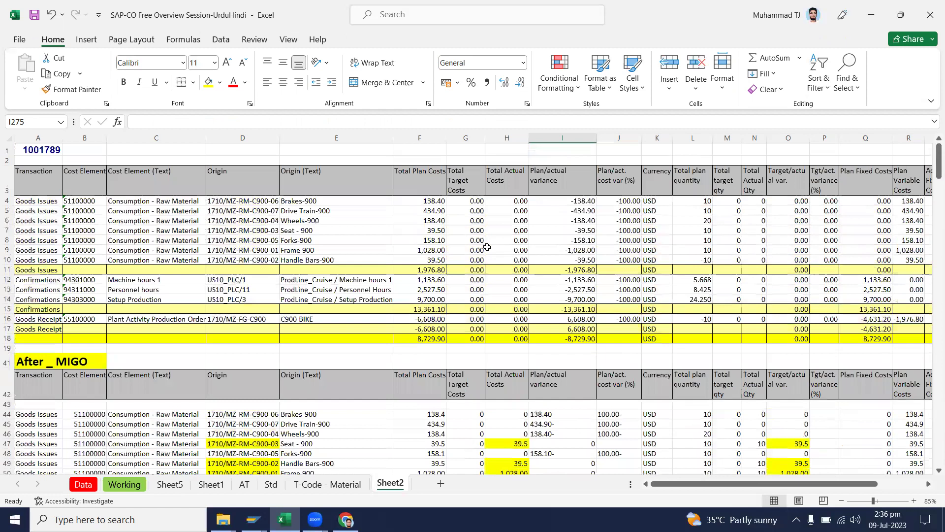
Step: Widen the Total Plan Costs and Total Target Costs columns slightly and save the workbook
left_click_drag(394, 136, 401, 136)
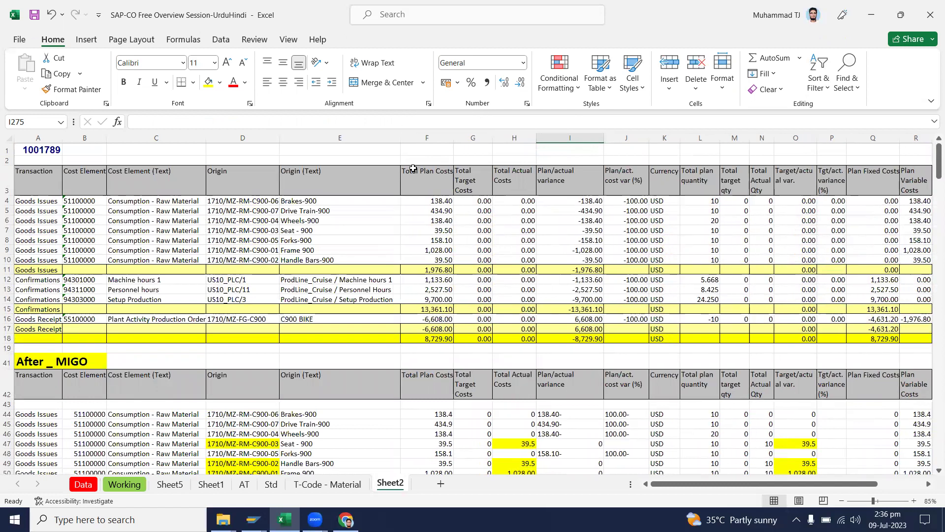
key("ctrl+s")
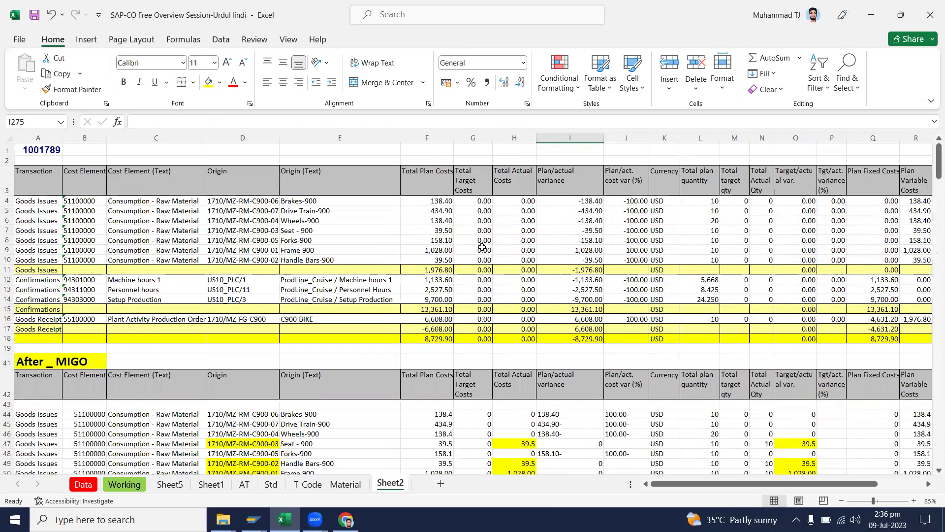
left_click_drag(492, 138, 492, 138)
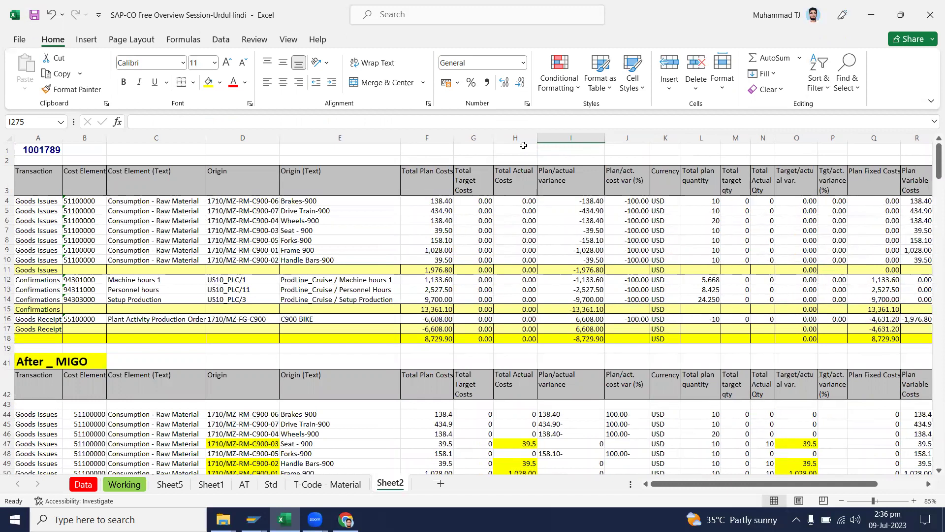
left_click(568, 152)
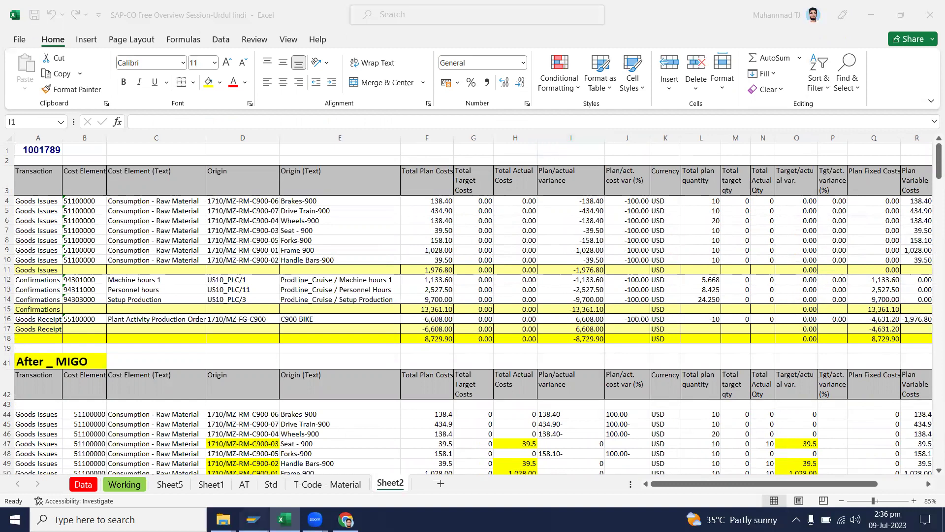
Step: Switch to SAP to check the order's TJ Variance/Cost Layout report, and return to the cost tables in Excel
mouse_move(253, 519)
left_click(260, 483)
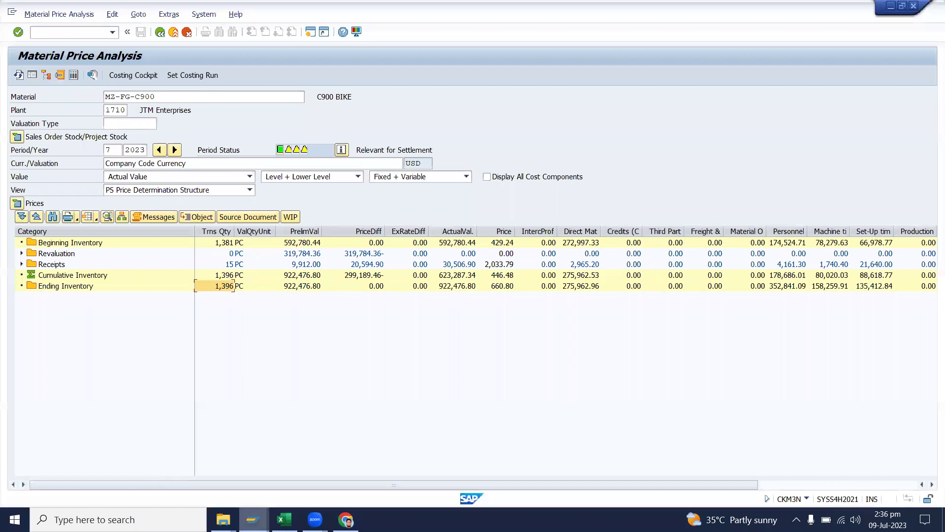
left_click(266, 509)
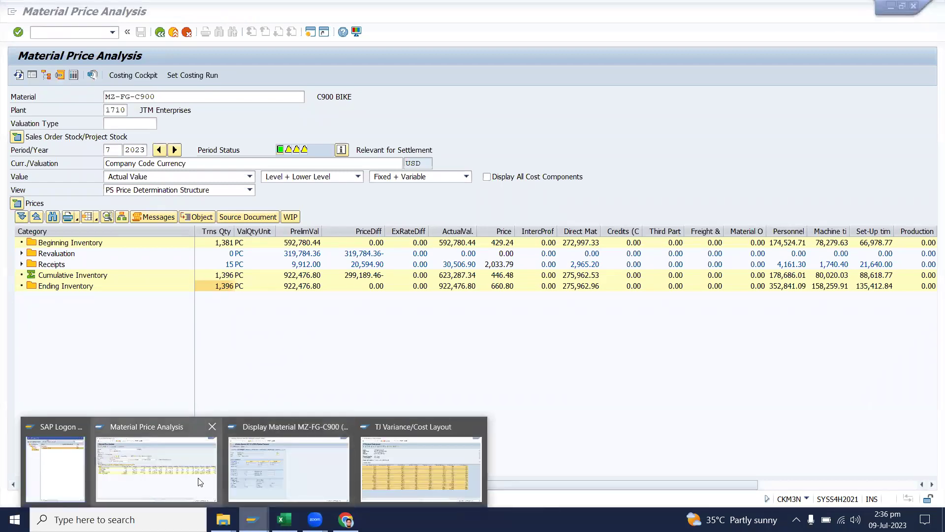
left_click(386, 460)
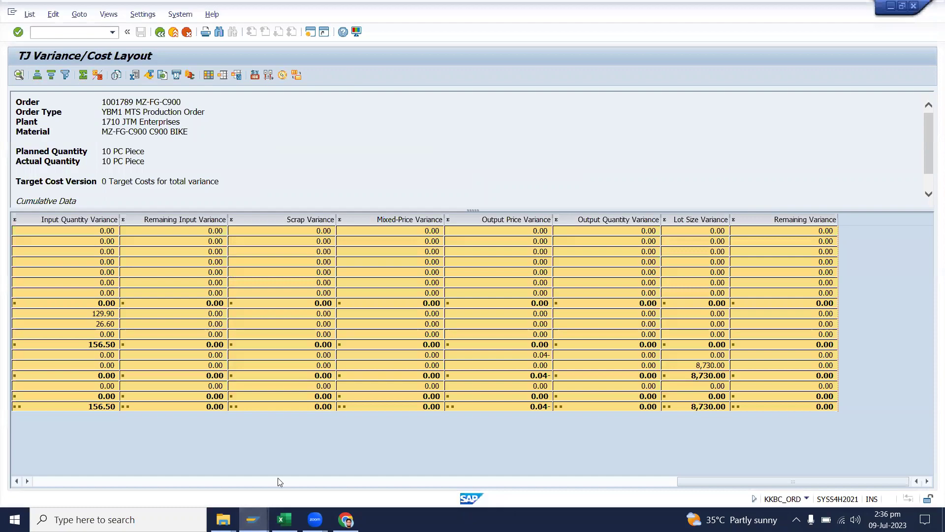
left_click(284, 519)
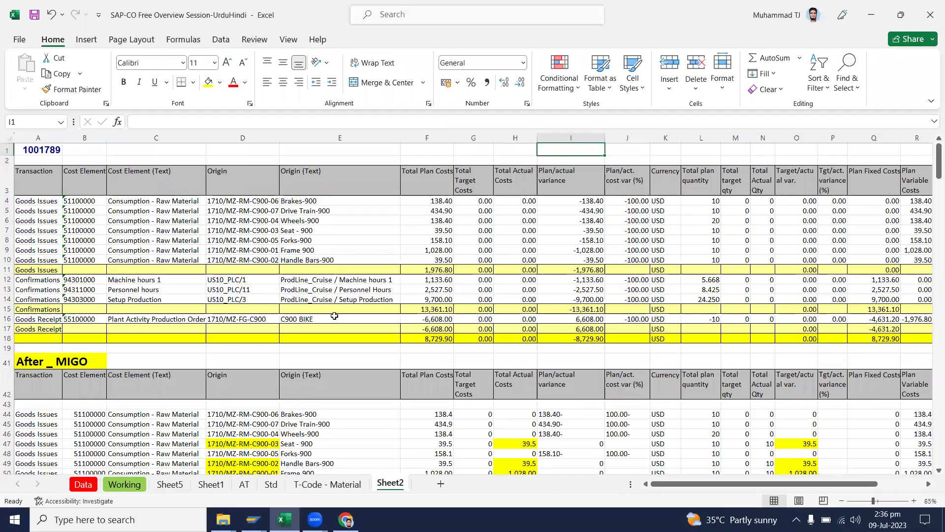
Step: Look through Sheet2's cost stages, from the initial plan through After _ MIGO and After _ CO11N to After _ Settlemt
scroll(334, 315, "down", 10)
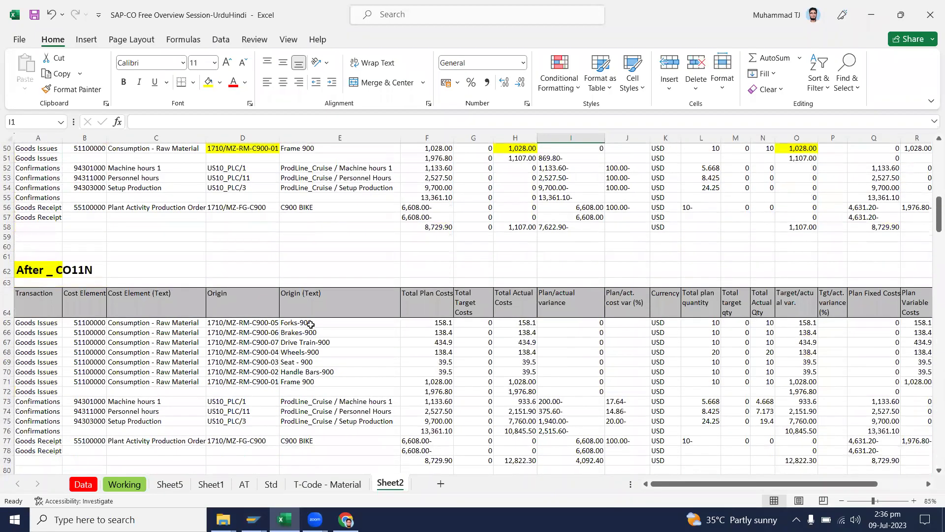
scroll(311, 324, "up", 7)
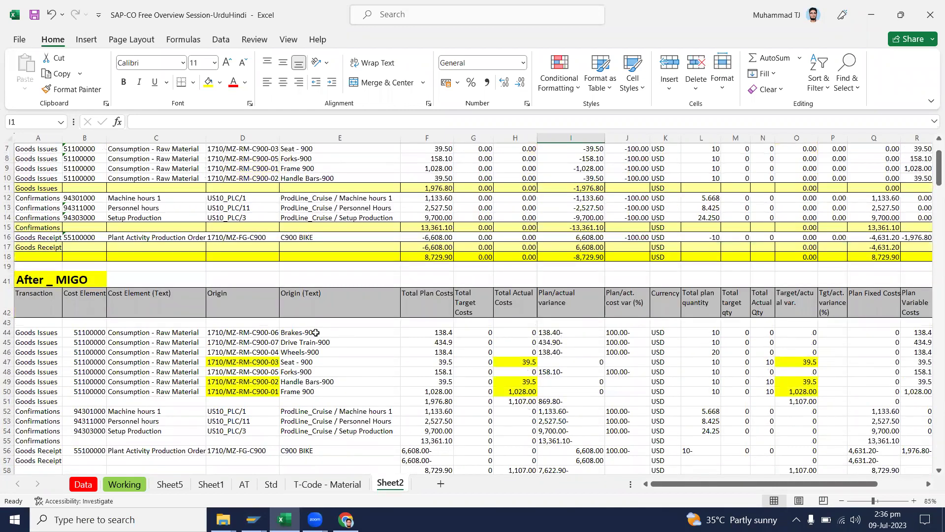
scroll(315, 333, "up", 2)
scroll(313, 324, "down", 20)
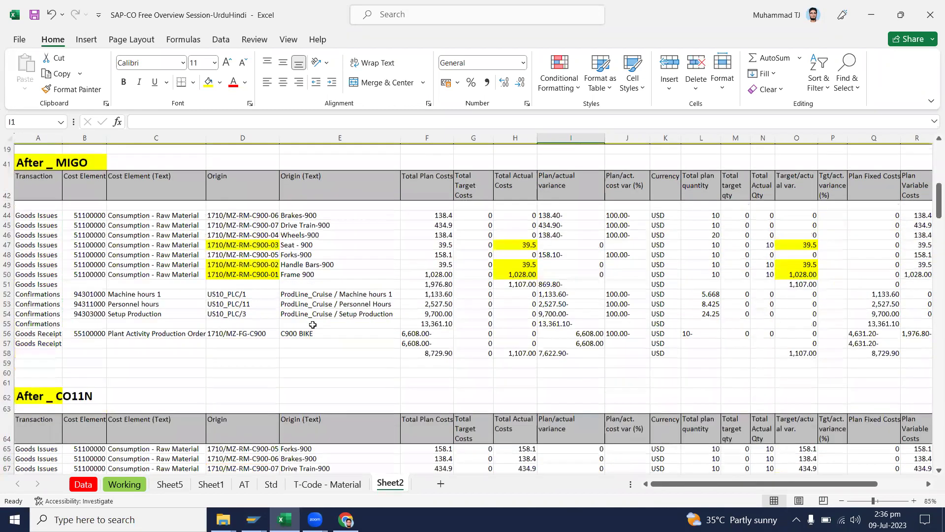
scroll(313, 324, "down", 9)
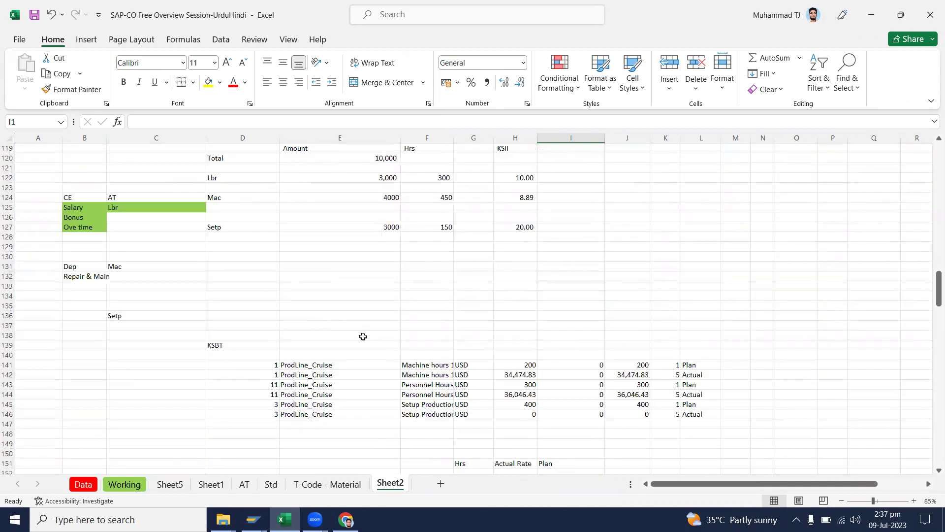
scroll(369, 334, "down", 20)
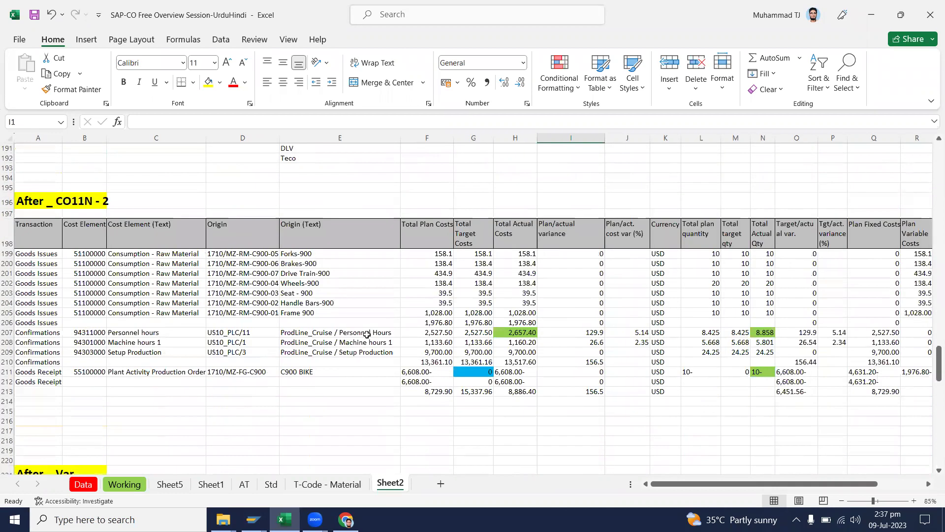
scroll(367, 335, "down", 20)
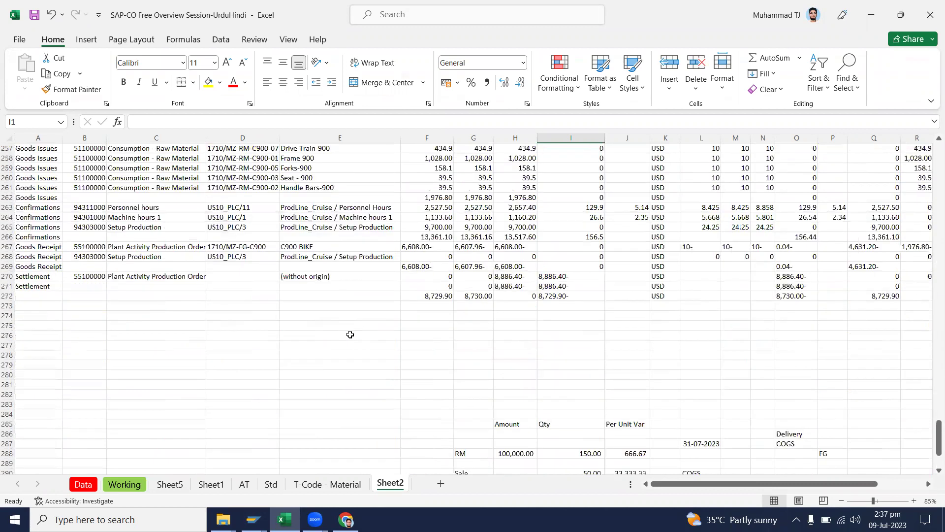
scroll(363, 353, "up", 8)
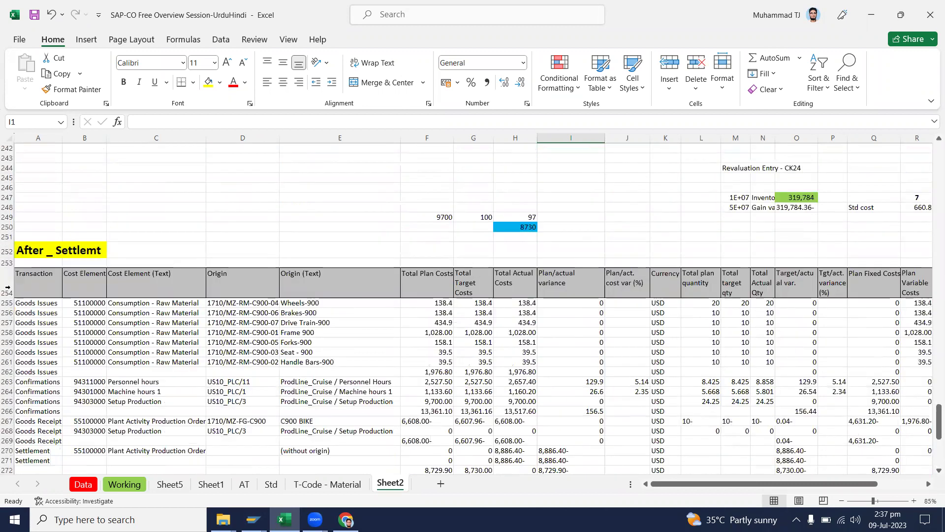
Step: Examine the whole After _ Settlemt table, highlighting the raw material origins and the actual costs of goods issues and confirmations
left_click(7, 251)
left_click_drag(13, 270, 607, 421)
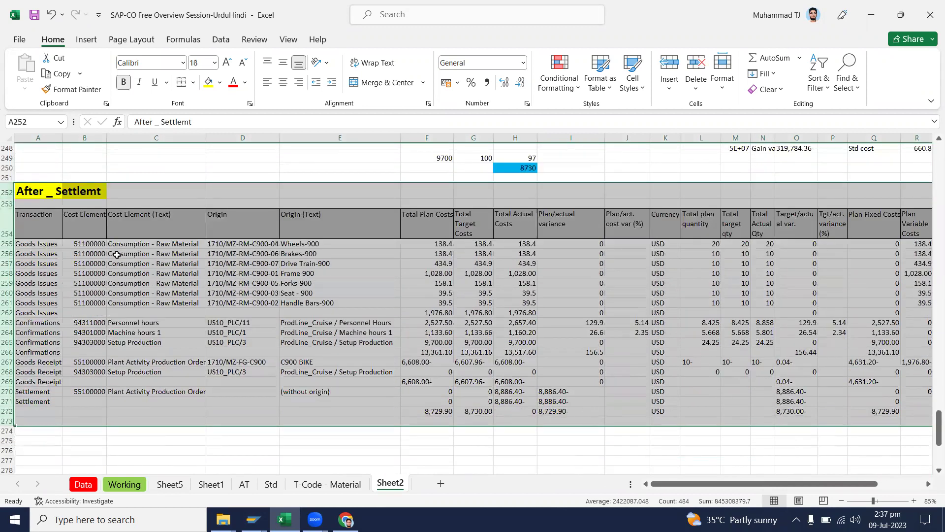
left_click(246, 244)
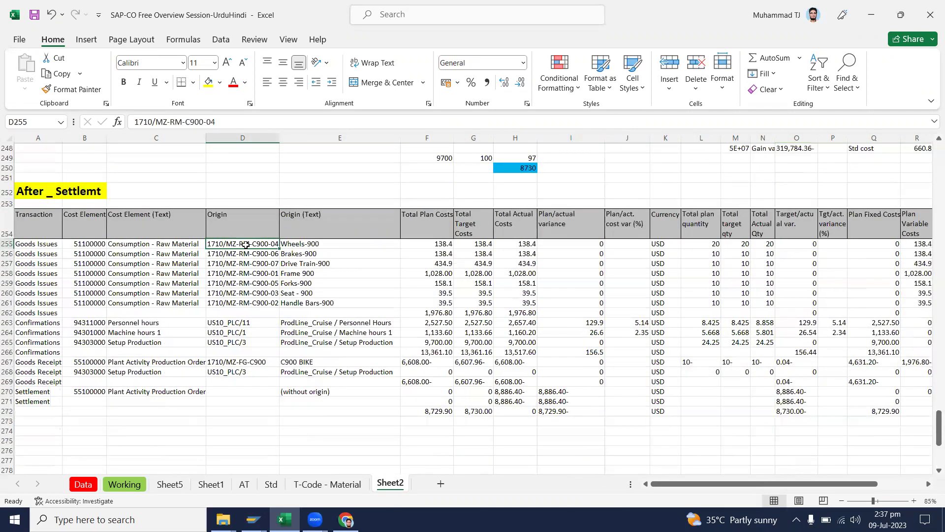
left_click_drag(252, 245, 261, 274)
left_click_drag(277, 312, 278, 315)
left_click_drag(520, 244, 520, 305)
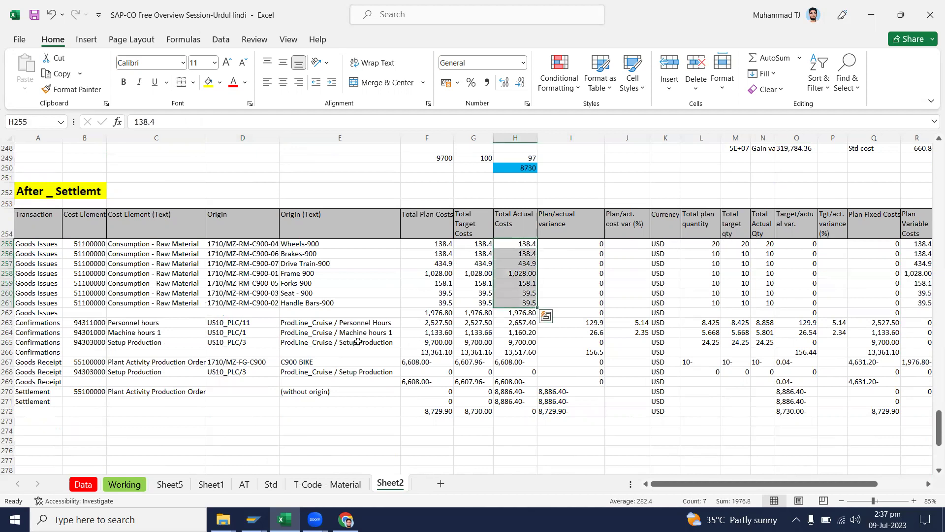
left_click_drag(520, 321, 531, 352)
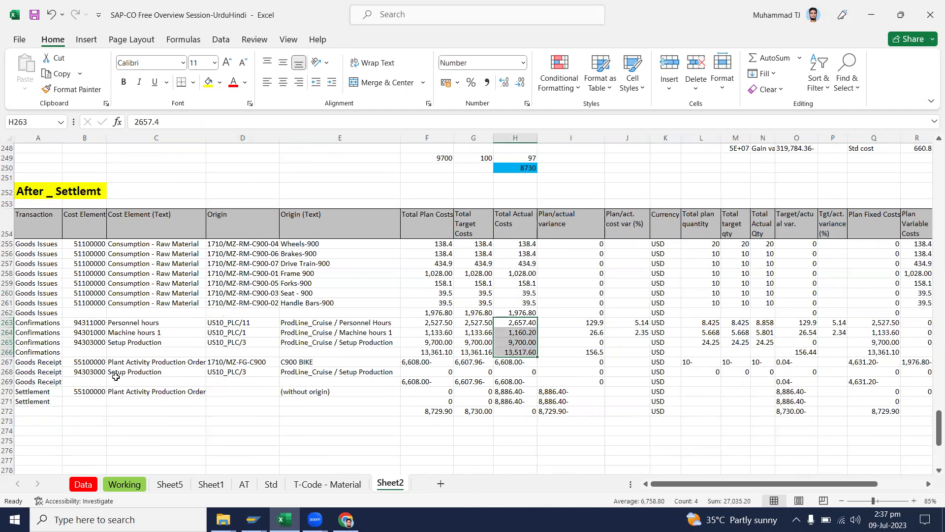
Step: Examine the C900 BIKE goods receipt row in the After _ Settlemt table, comparing its actual quantity and cost with the confirmation total
left_click(8, 361)
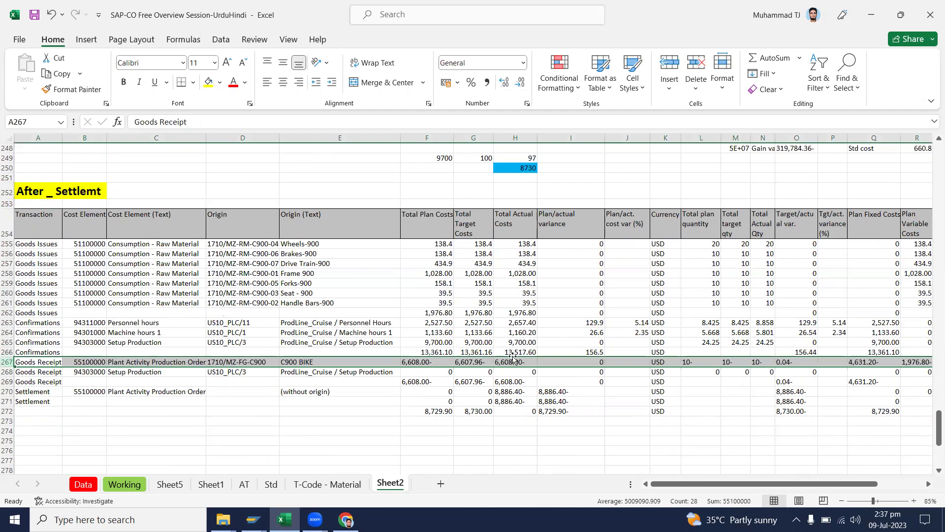
left_click(752, 362)
left_click_drag(752, 362, 770, 373)
left_click(525, 352, "ctrl")
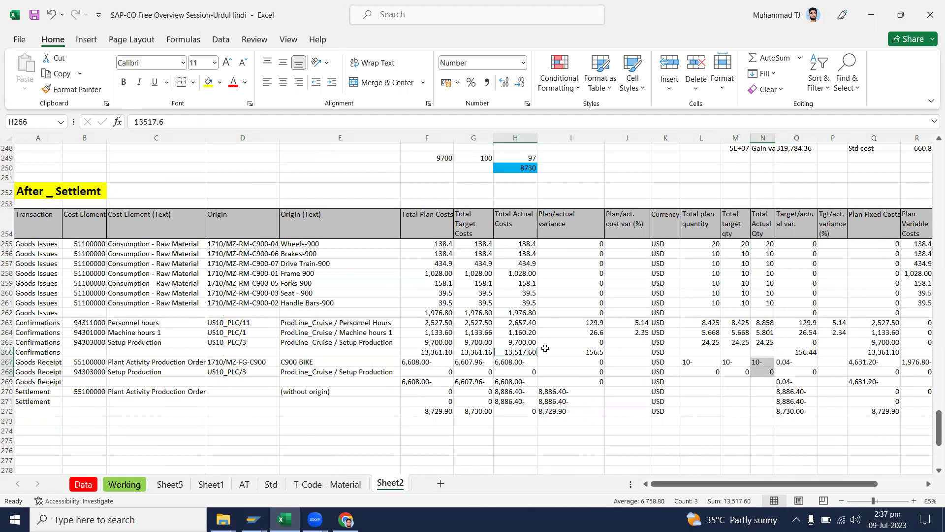
left_click(156, 373)
left_click_drag(178, 363, 518, 363)
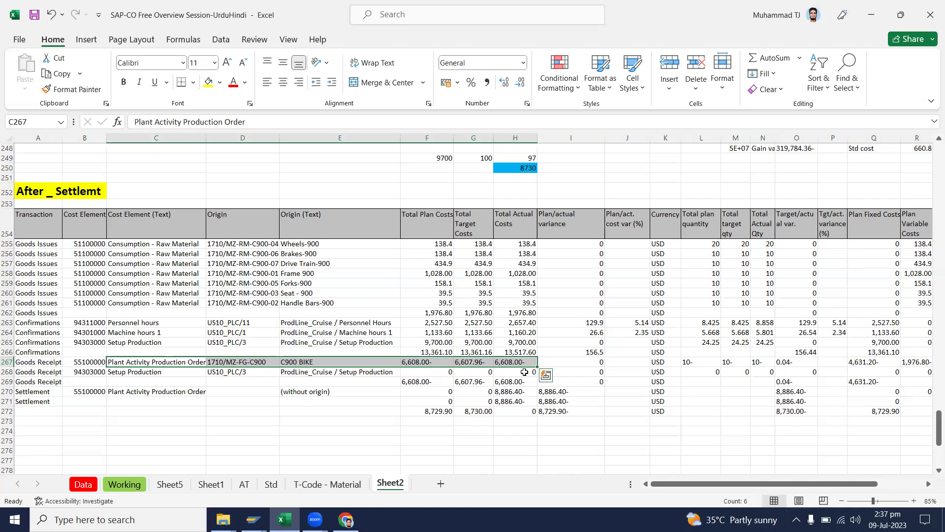
Step: Highlight the first Settlement row and check it across all variance columns of the After _ Settlemt table
left_click(8, 391)
left_click_drag(873, 488, 931, 480)
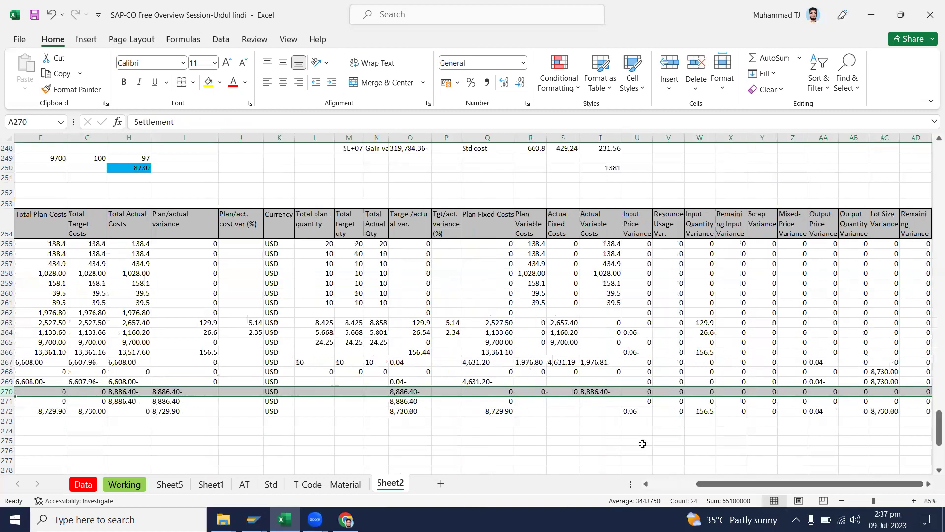
left_click_drag(834, 487, 733, 492)
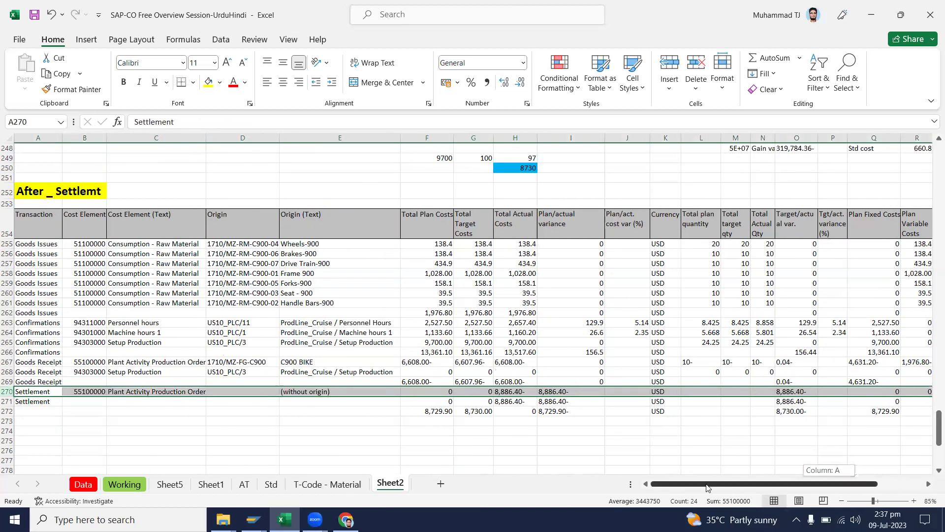
Step: Highlight the whole After _ Settlemt table, check it across the variance columns and look back over the earlier cost stages
left_click_drag(19, 192, 921, 421)
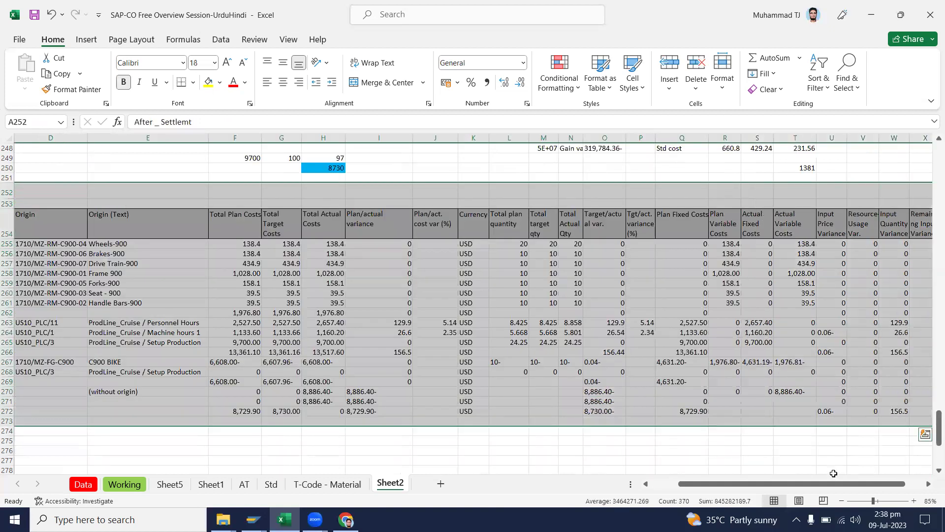
left_click_drag(743, 488, 741, 487)
scroll(351, 386, "up", 20)
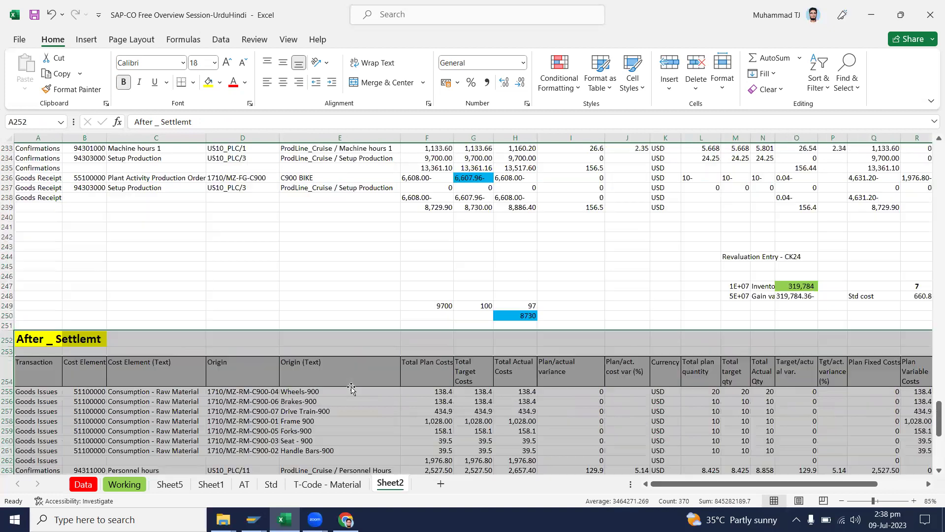
scroll(351, 387, "up", 20)
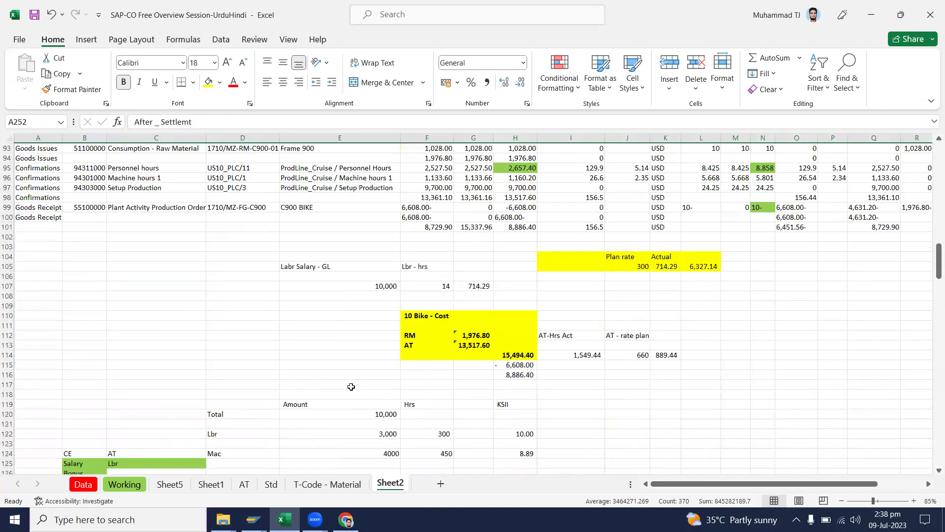
scroll(416, 374, "down", 20)
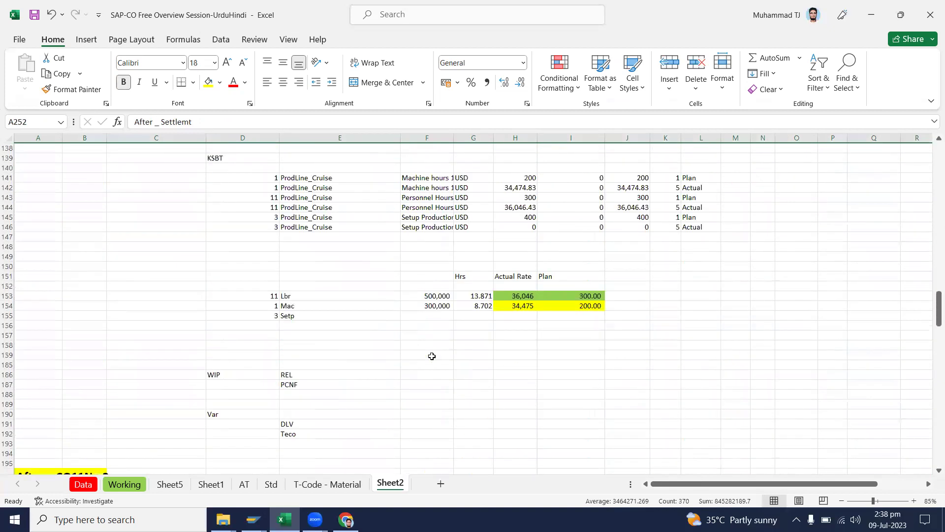
Step: Examine the After _ CO11N - 2 table, highlighting the total actual quantities and the C900 BIKE goods receipt quantity, and compare it with After _ Var
left_click_drag(42, 208, 925, 393)
left_click_drag(872, 486, 783, 485)
left_click(599, 251)
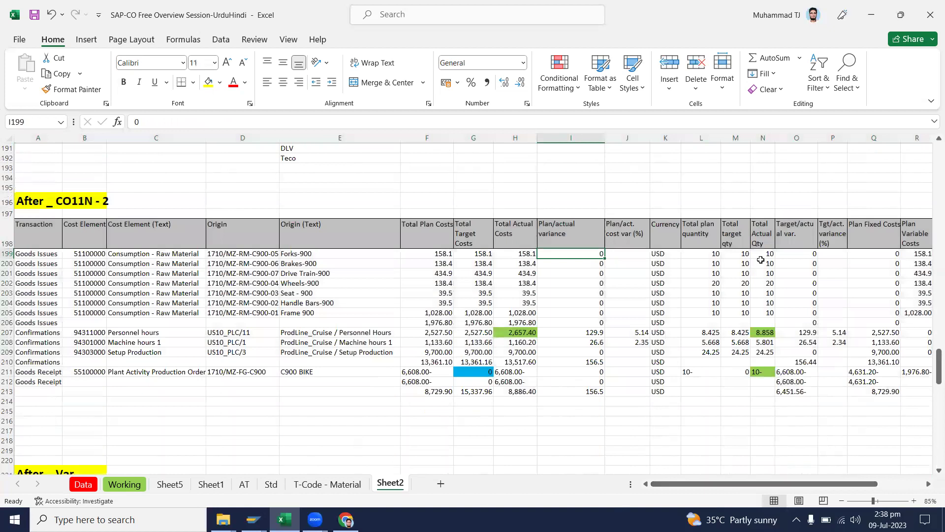
left_click_drag(762, 254, 769, 349)
left_click(764, 371)
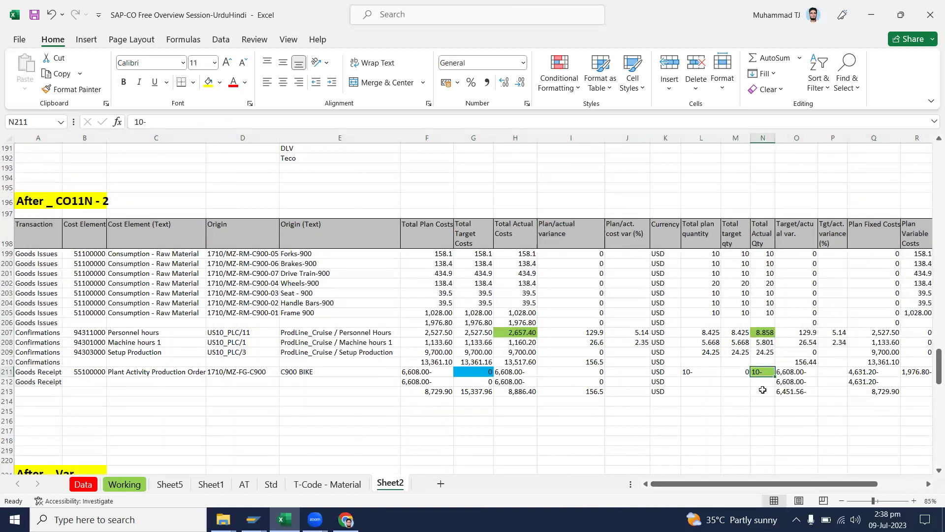
scroll(720, 373, "down", 9)
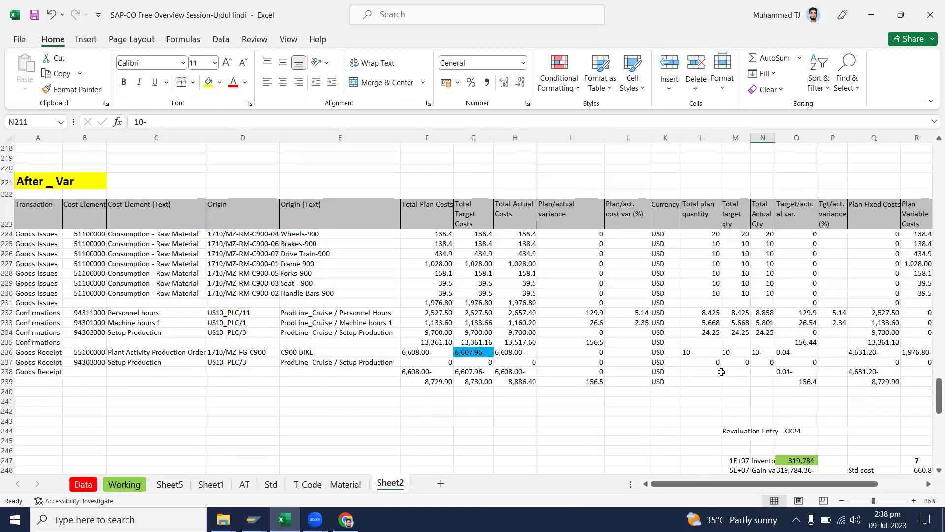
Step: Trace the total actual costs from the initial plan through After _ MIGO to the confirmation rows of After _ CO11N
scroll(721, 371, "up", 20)
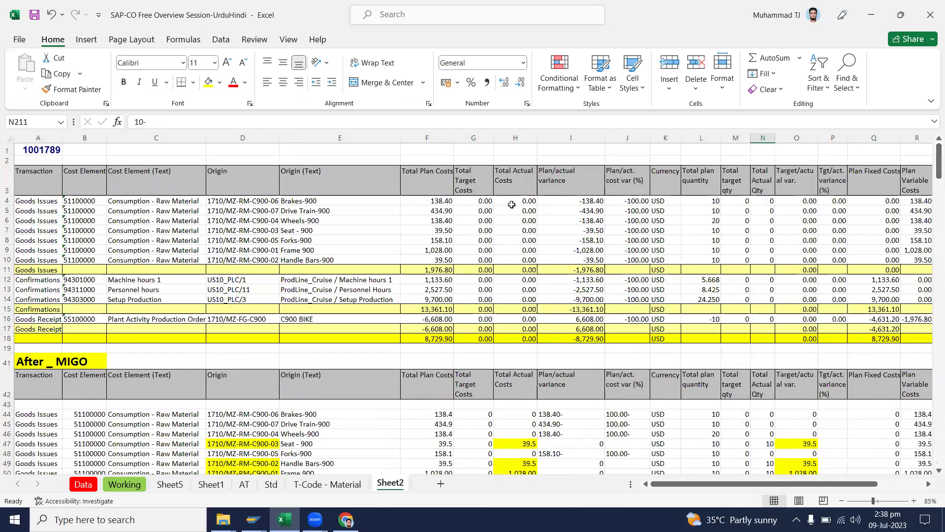
left_click_drag(514, 182, 515, 339)
scroll(516, 339, "down", 3)
left_click(519, 333)
left_click(520, 353)
scroll(522, 344, "down", 8)
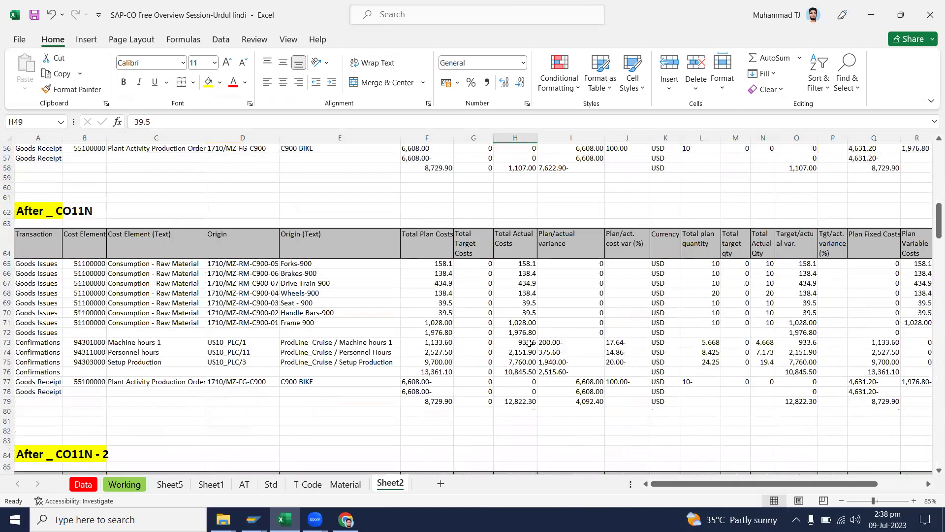
left_click_drag(529, 343, 524, 369)
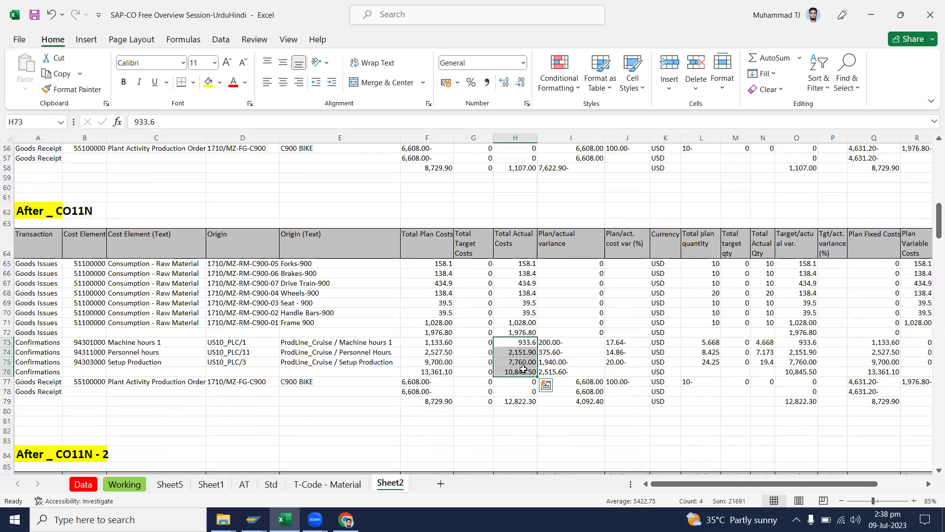
Step: Go through the After _ CO11N - 2 and After _ Var stages and highlight the After _ Settlemt table up to Plan Fixed Costs
scroll(524, 369, "up", 9)
scroll(518, 370, "down", 15)
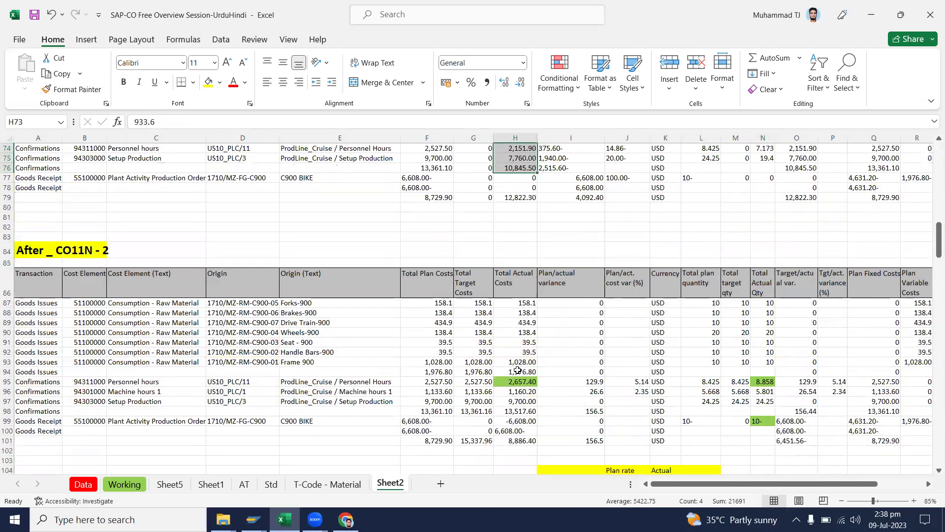
scroll(517, 370, "down", 20)
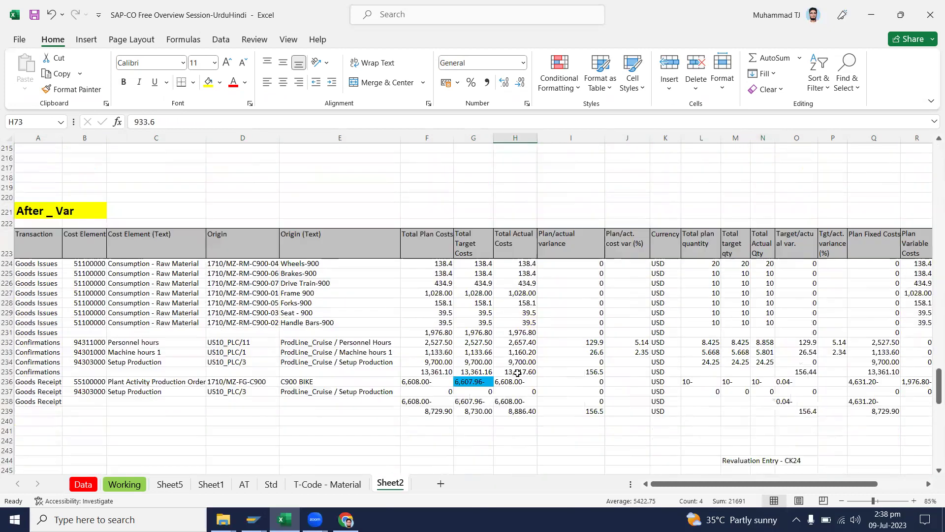
scroll(517, 373, "down", 19)
scroll(43, 178, "up", 8)
left_click_drag(33, 186, 881, 421)
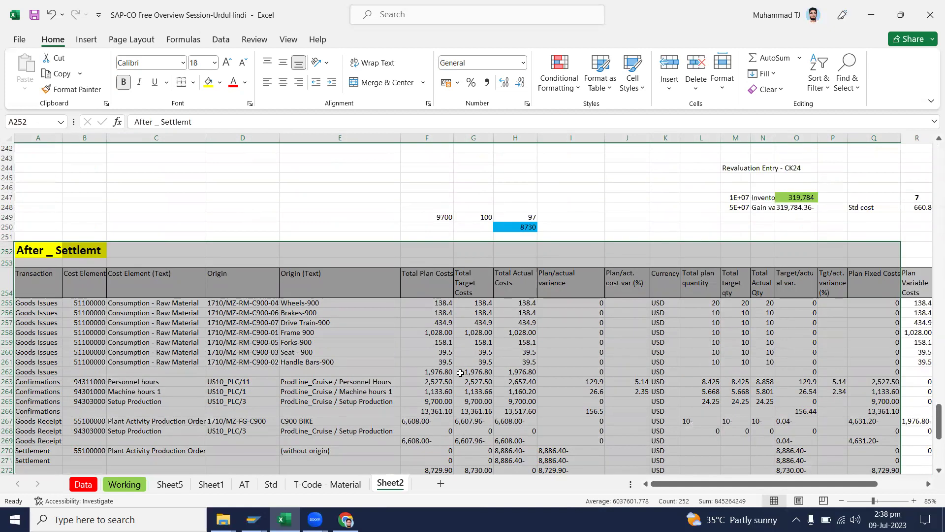
scroll(461, 374, "up", 2)
left_click(397, 331)
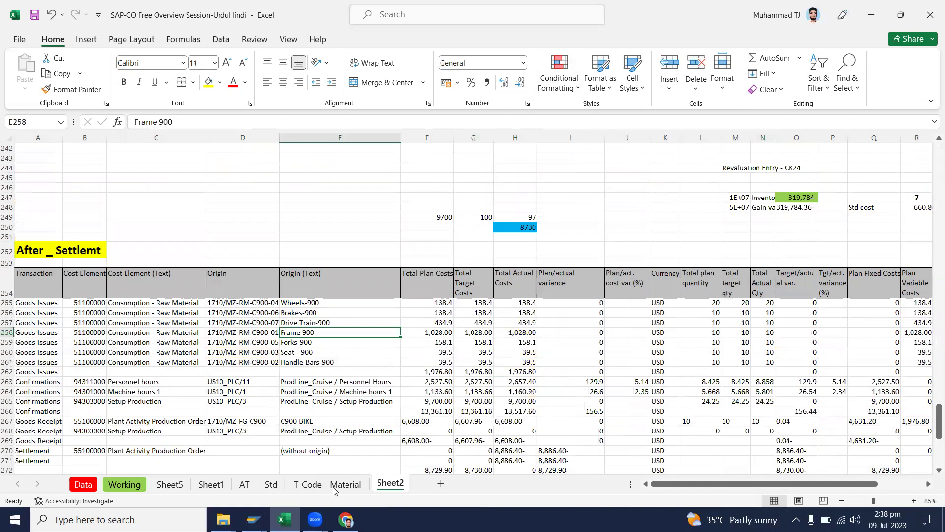
Step: Highlight the After _ Settlemt table from its title to just below the totals row, across to the total target quantity column
left_click_drag(27, 250, 61, 456)
left_click_drag(260, 470, 723, 323)
scroll(579, 359, "down", 4)
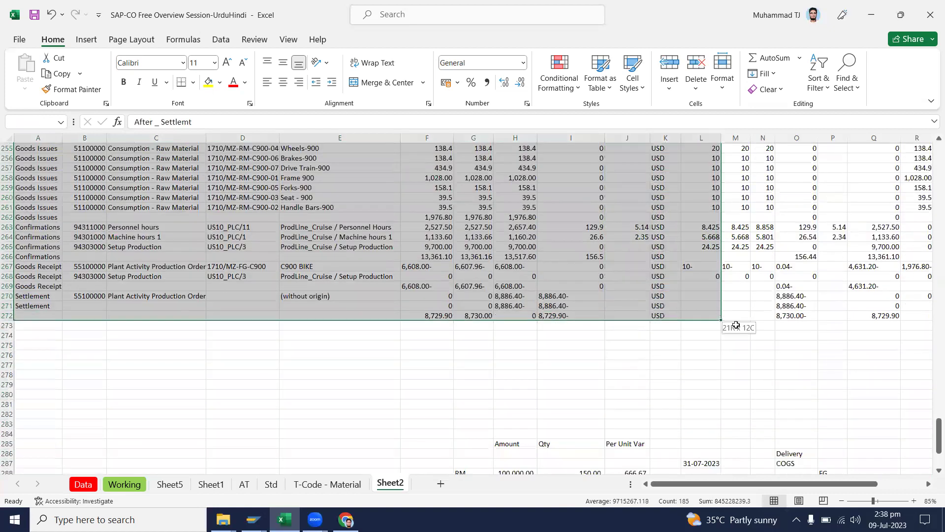
scroll(722, 318, "up", 2)
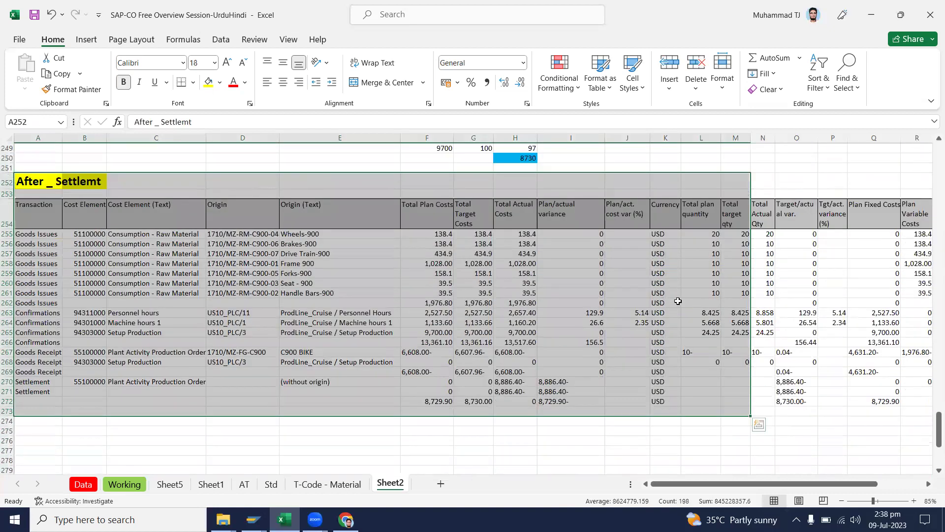
scroll(677, 302, "up", 7)
Step: Highlight rows 3 to 19 of the initial plan table, and view the Amount, Qty and Per Unit Var example below After _ Settlemt
left_click_drag(930, 426, 932, 170)
left_click_drag(10, 184, 10, 348)
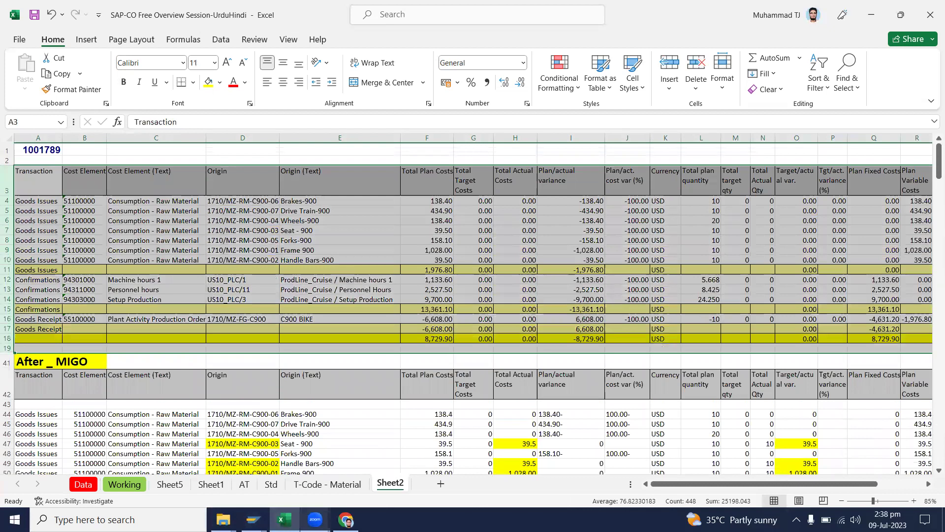
left_click(314, 518)
mouse_move(373, 448)
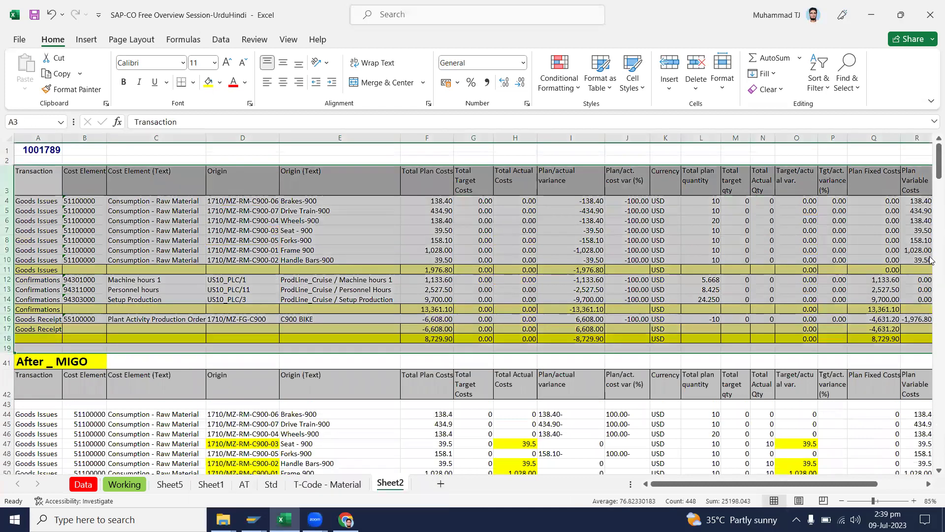
left_click_drag(939, 165, 931, 454)
scroll(835, 398, "down", 4)
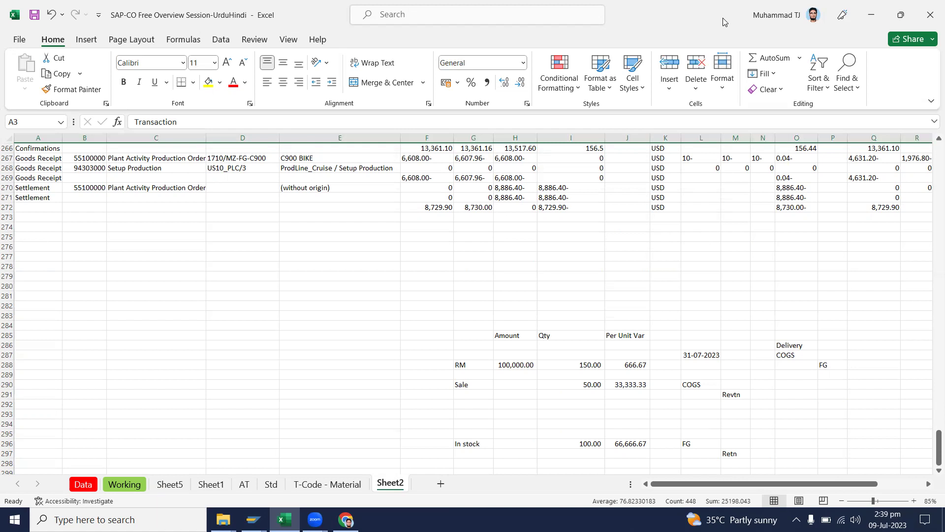
left_click(636, 69)
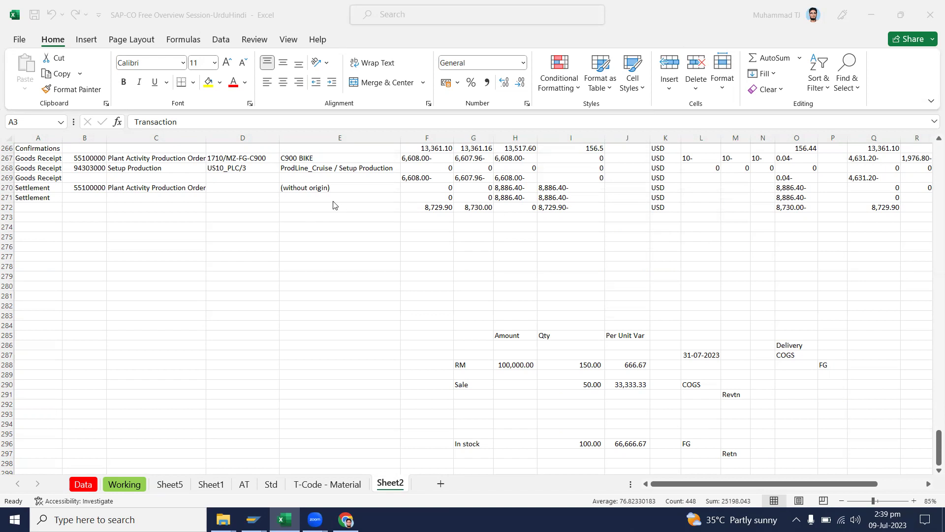
left_click(293, 197)
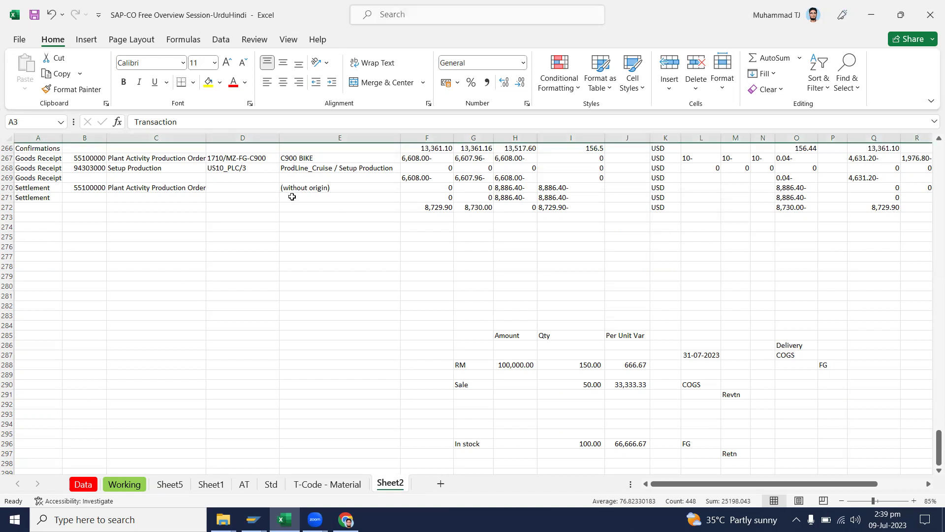
key("alt+Tab")
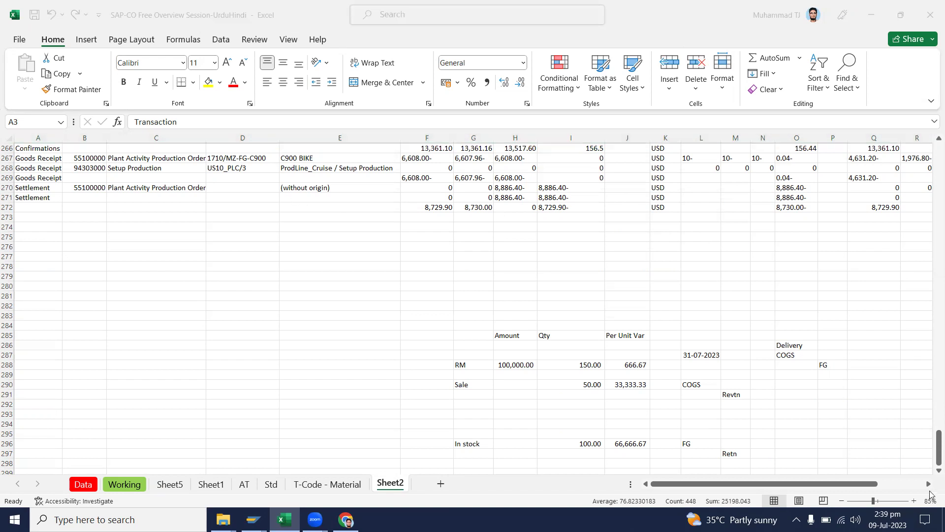
left_click(932, 374)
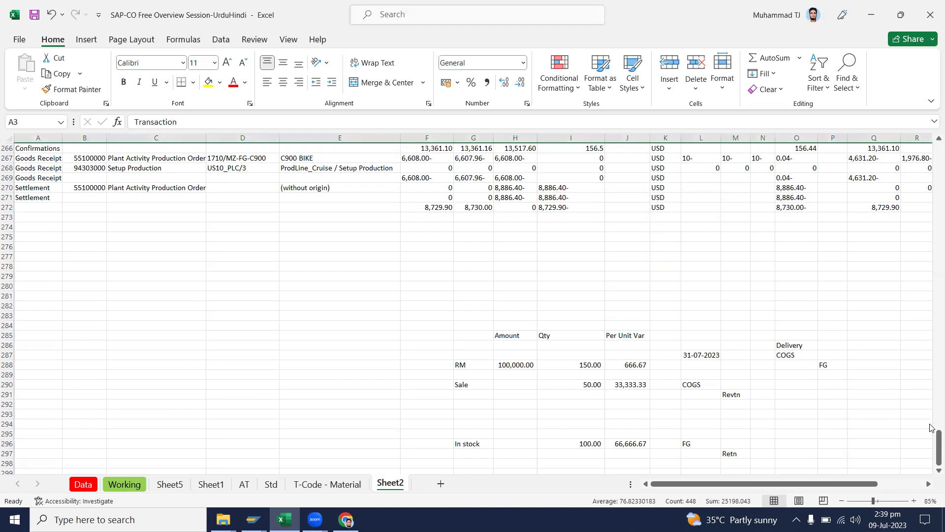
left_click_drag(937, 434, 931, 217)
left_click_drag(932, 334, 932, 430)
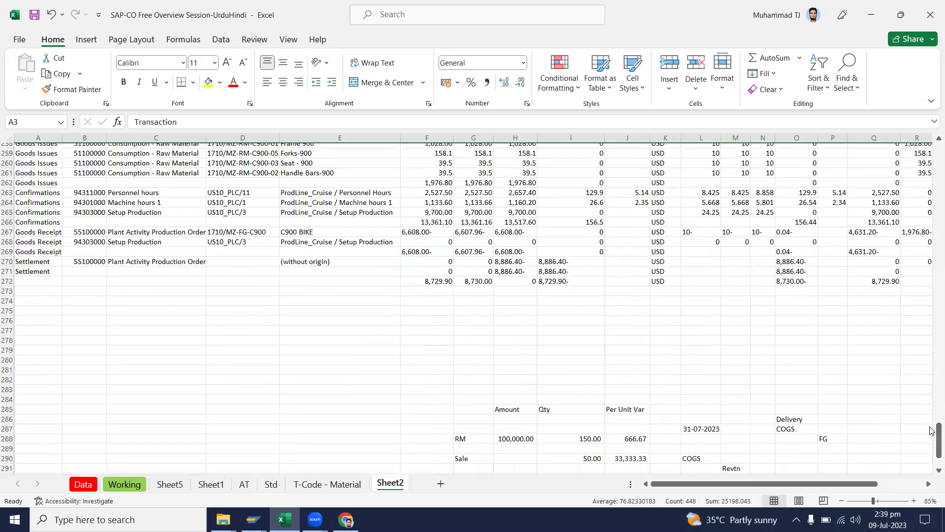